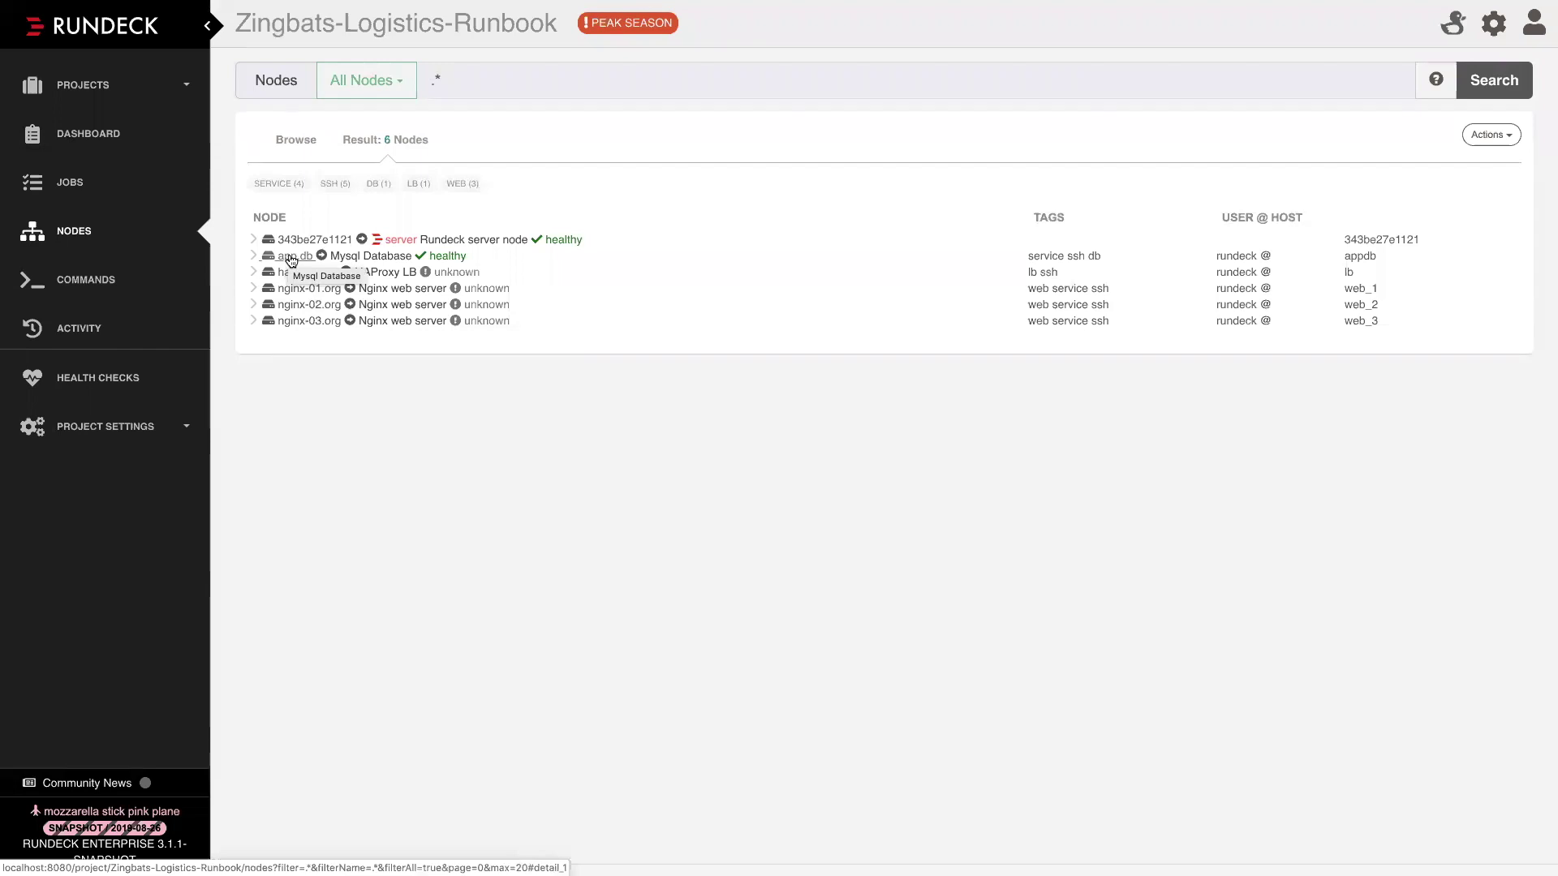
Reload the Nodes page and show all nodes from the saved filter list
click(61, 231)
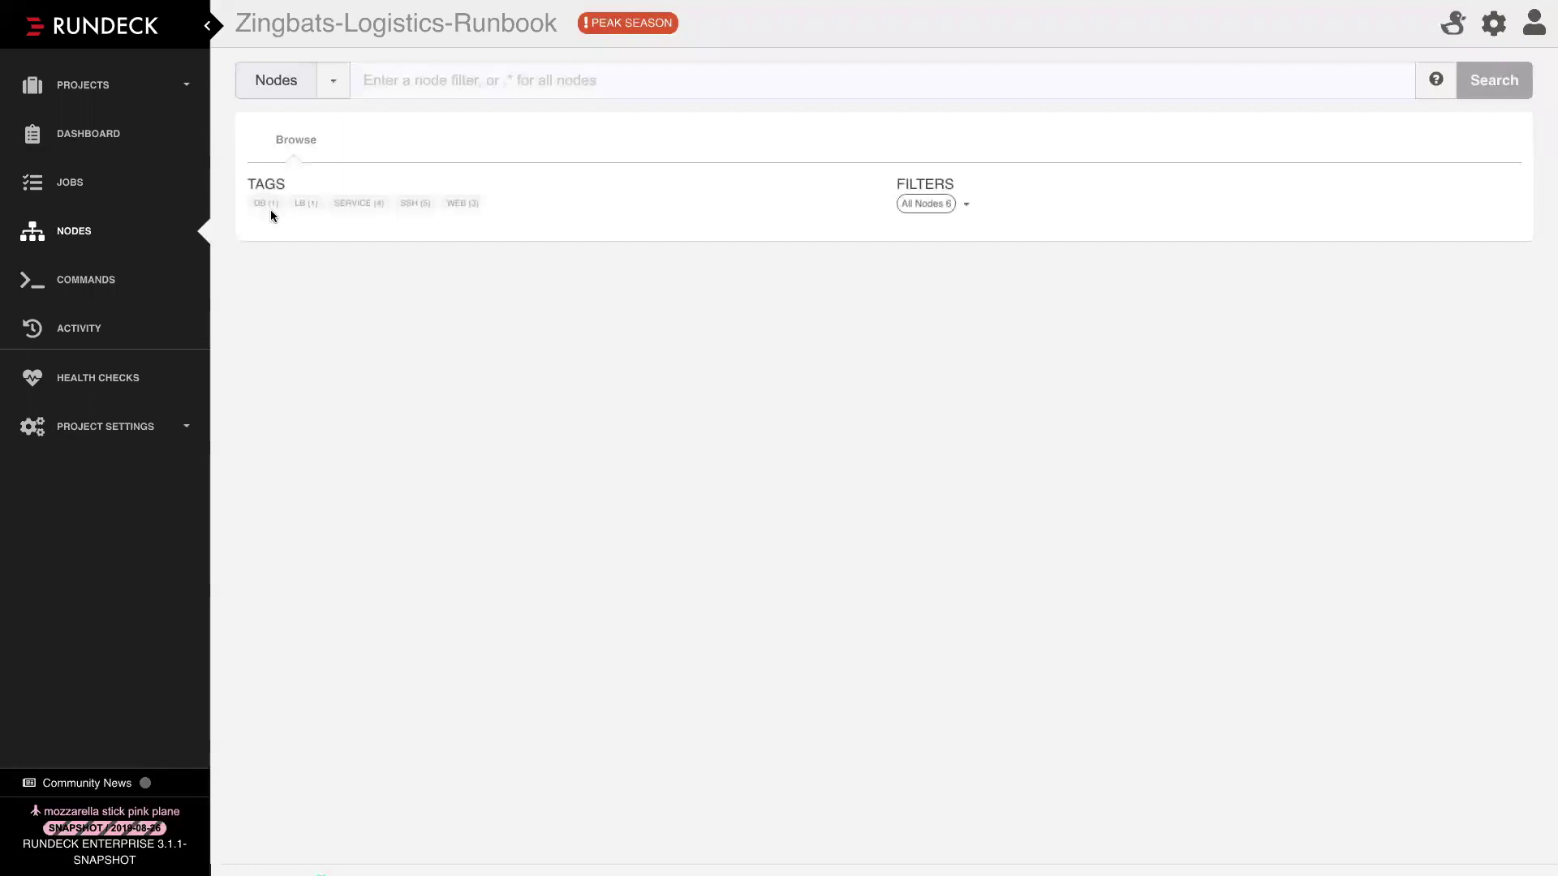
click(334, 84)
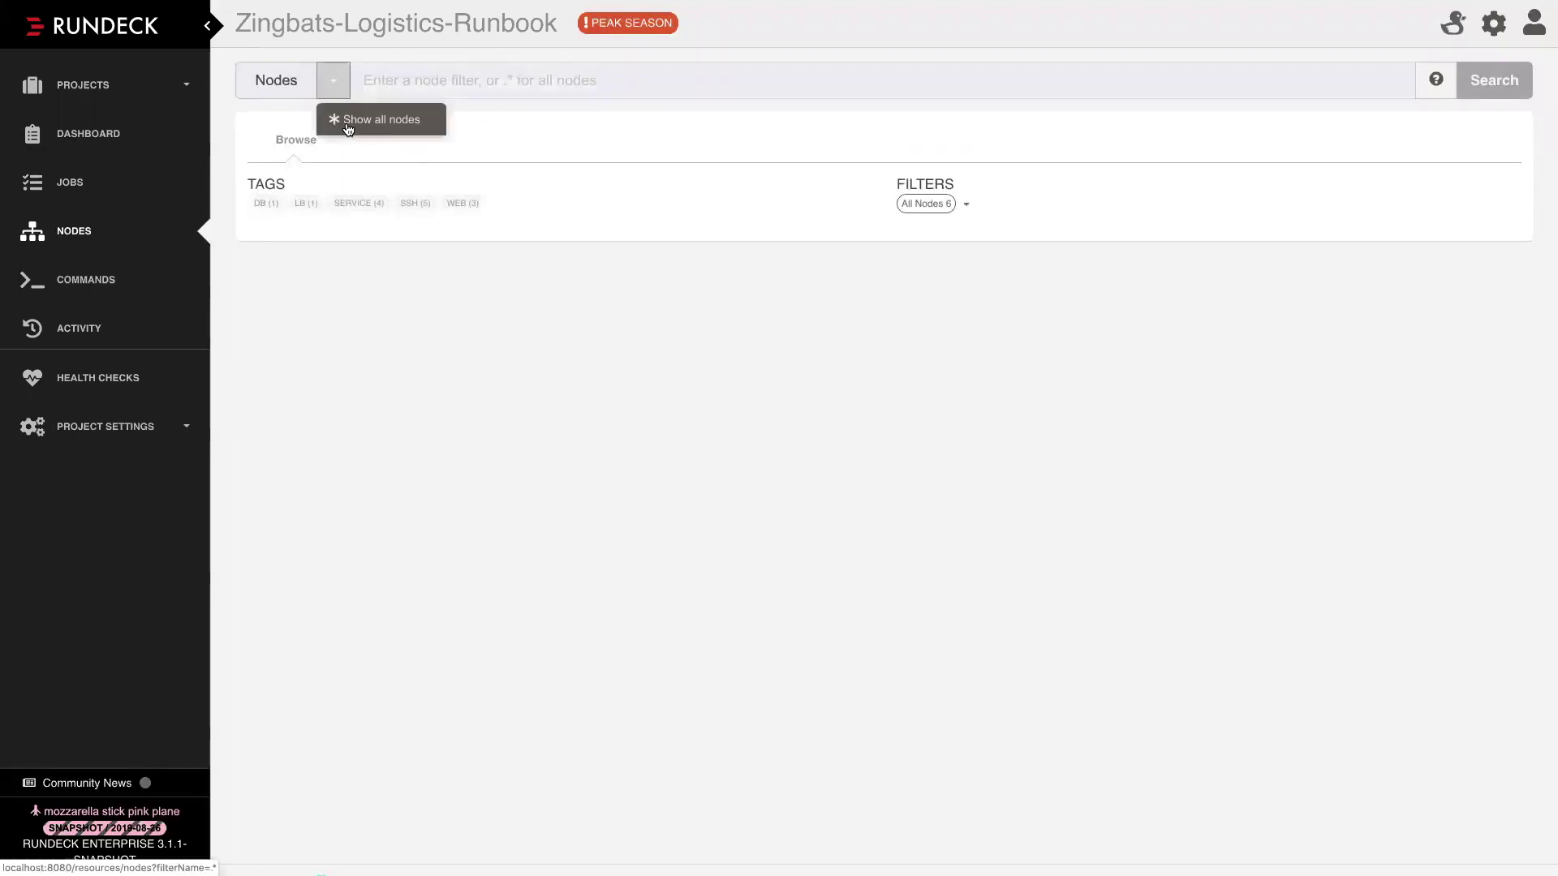
click(344, 127)
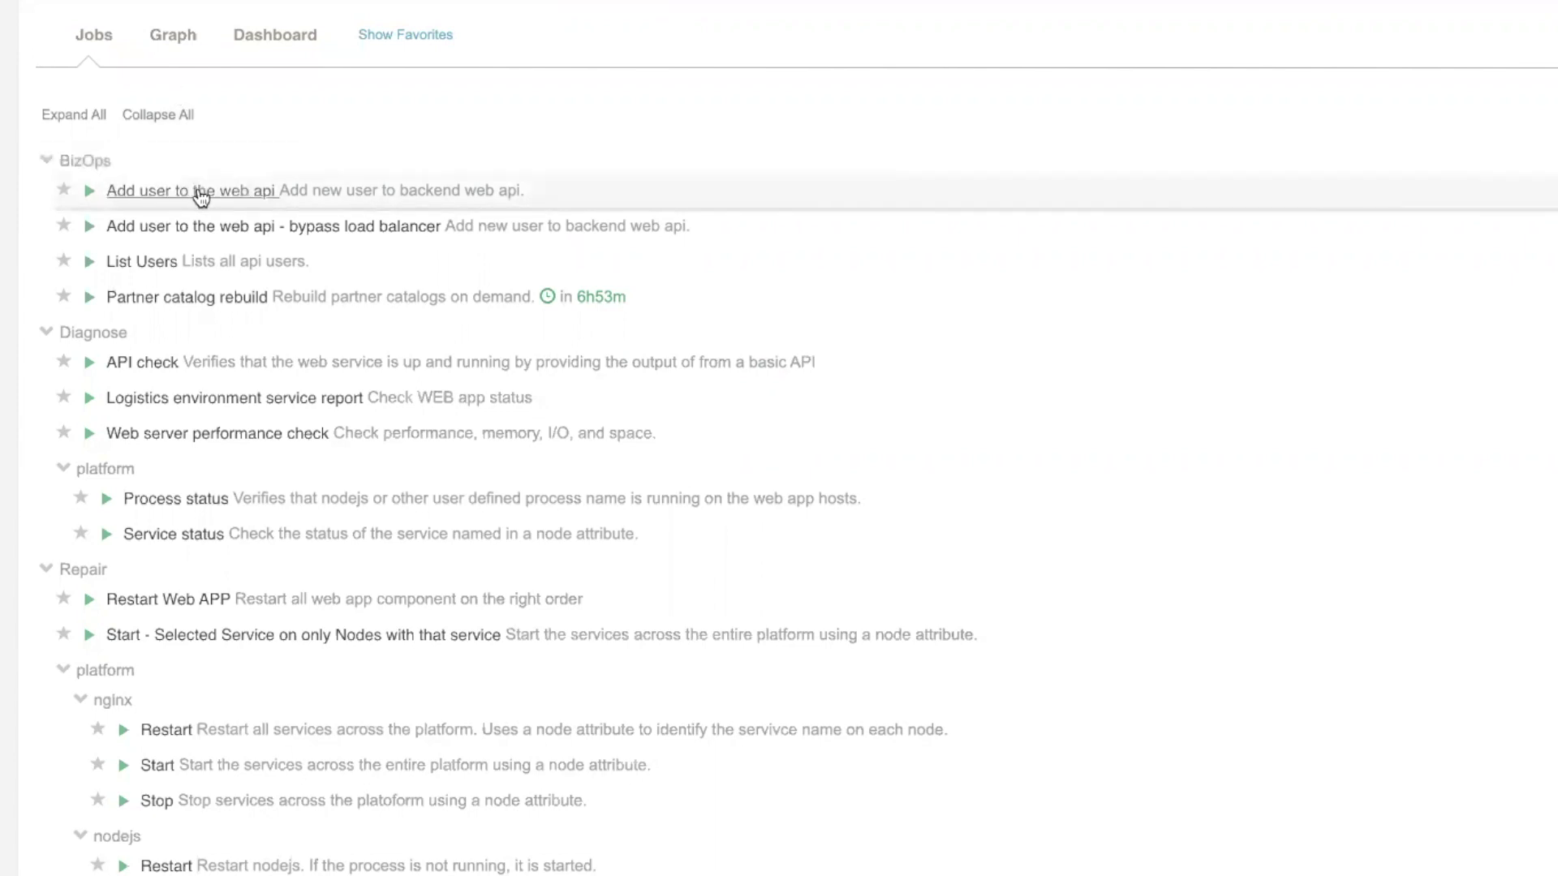
Open the Add user to the web api job and enter the new user's email, first and last name
click(198, 195)
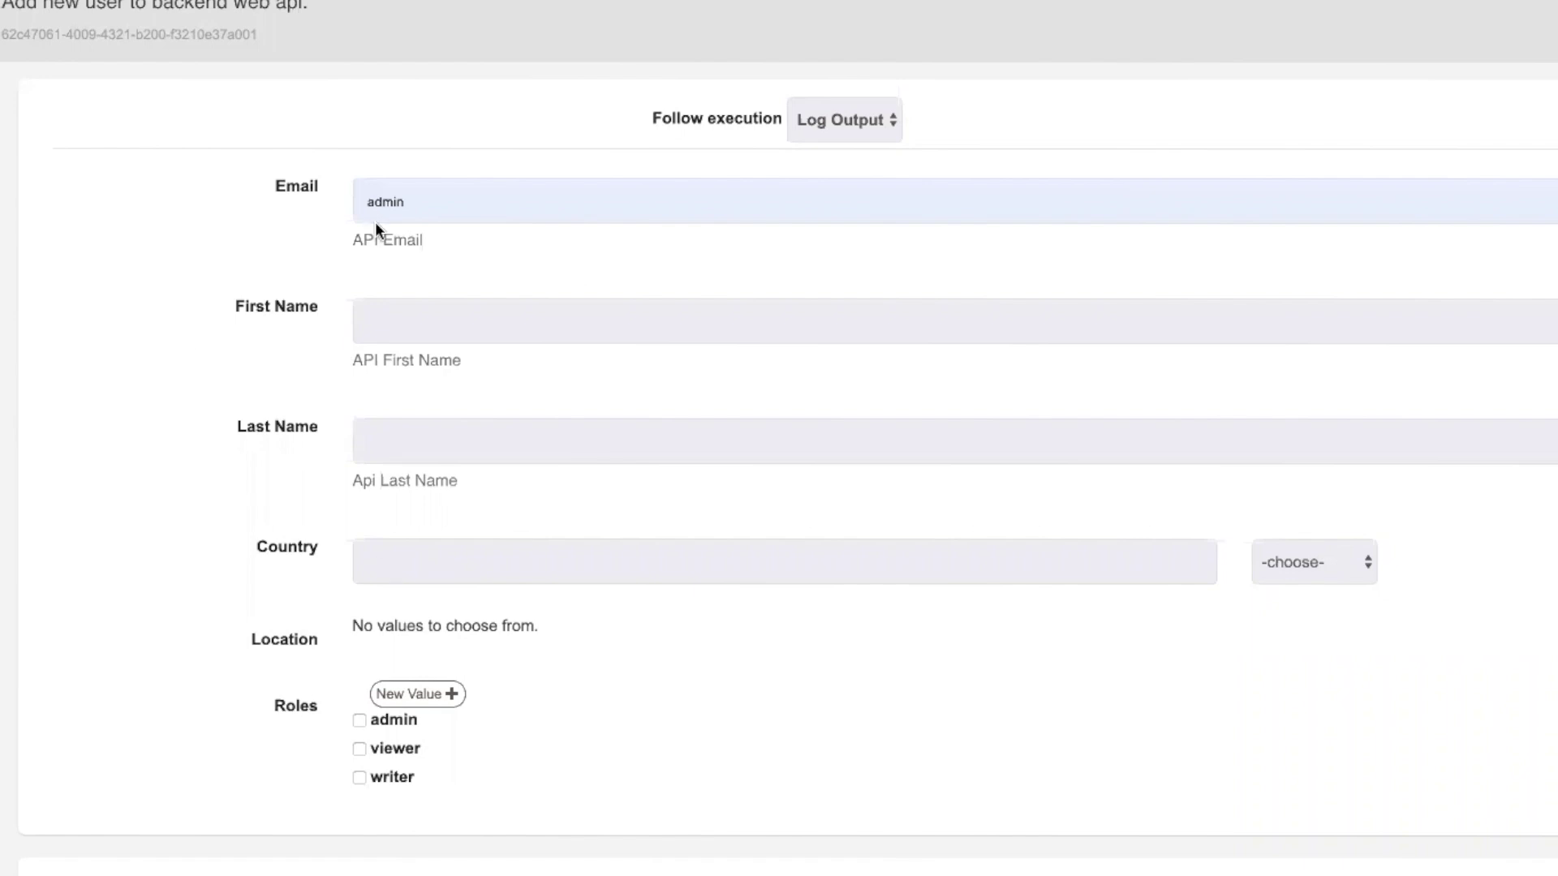
click(436, 203)
drag(434, 204, 360, 198)
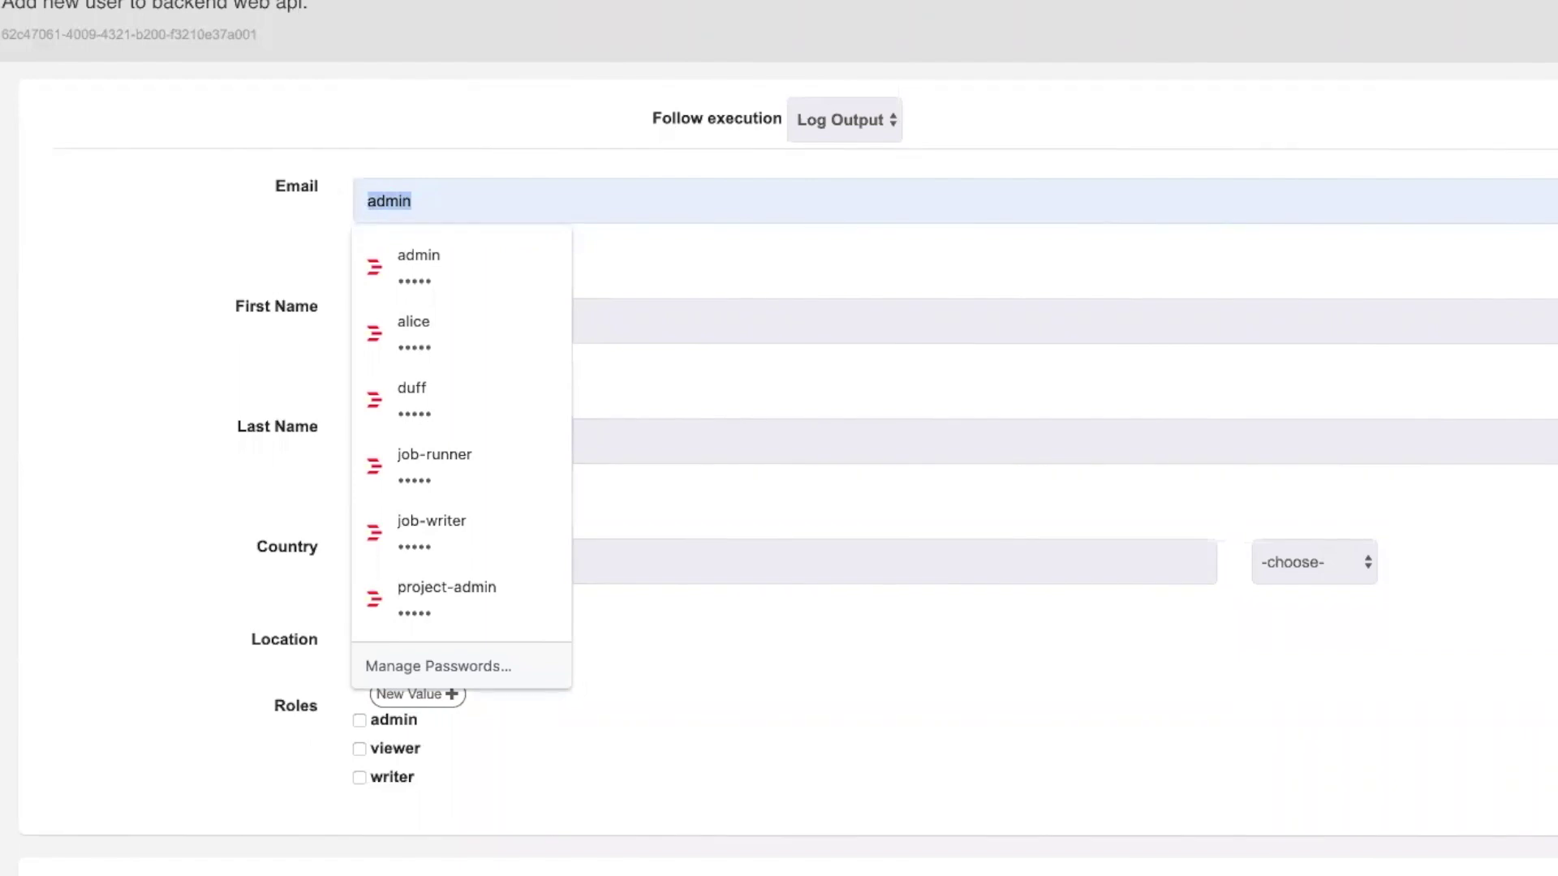
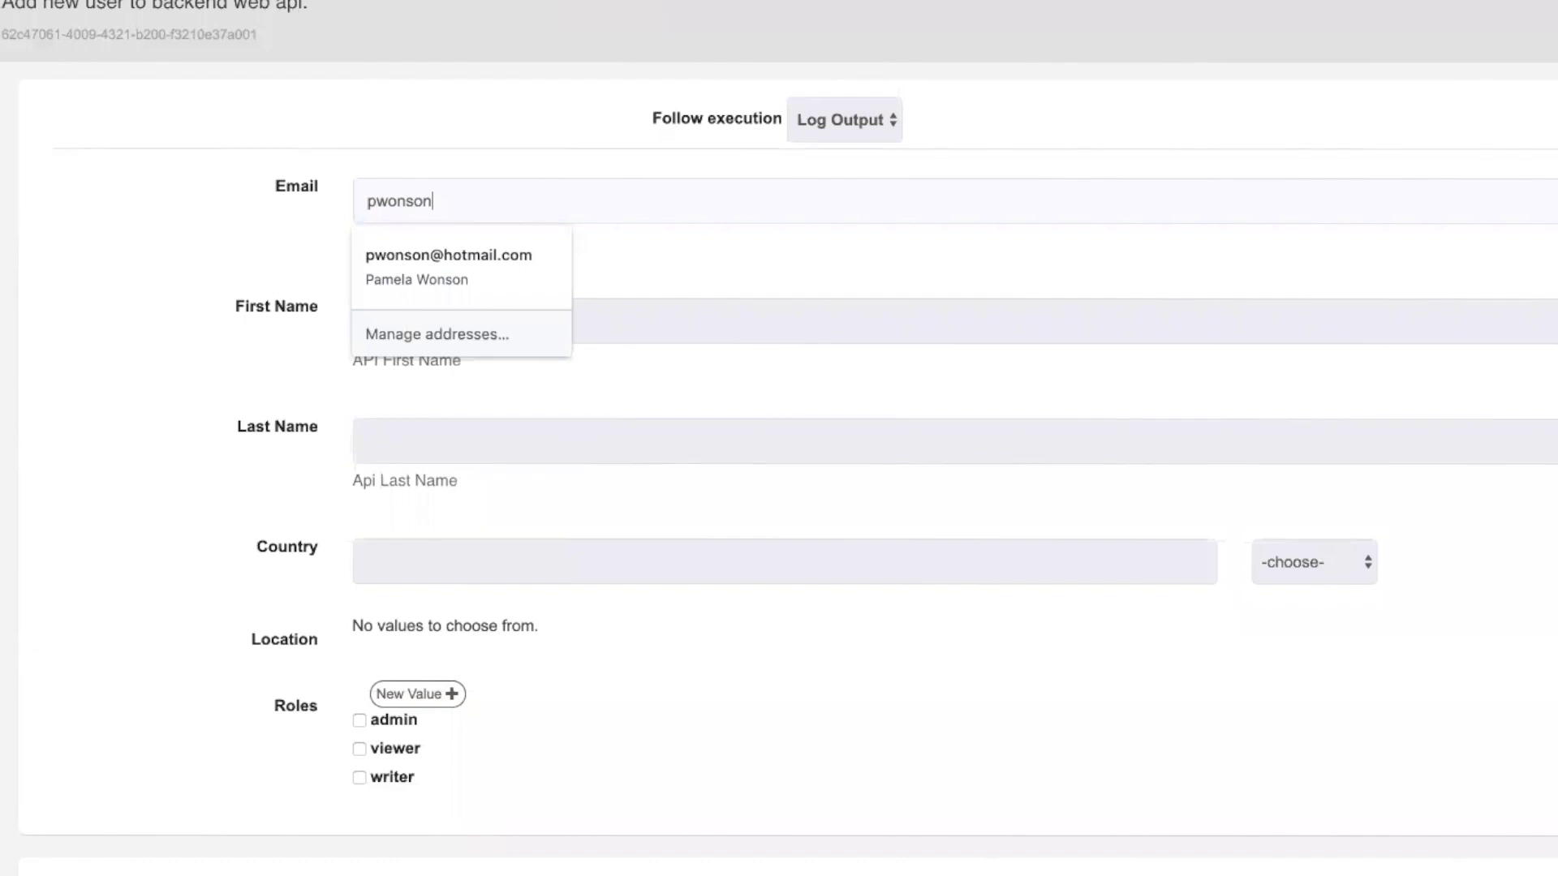
key(Tab)
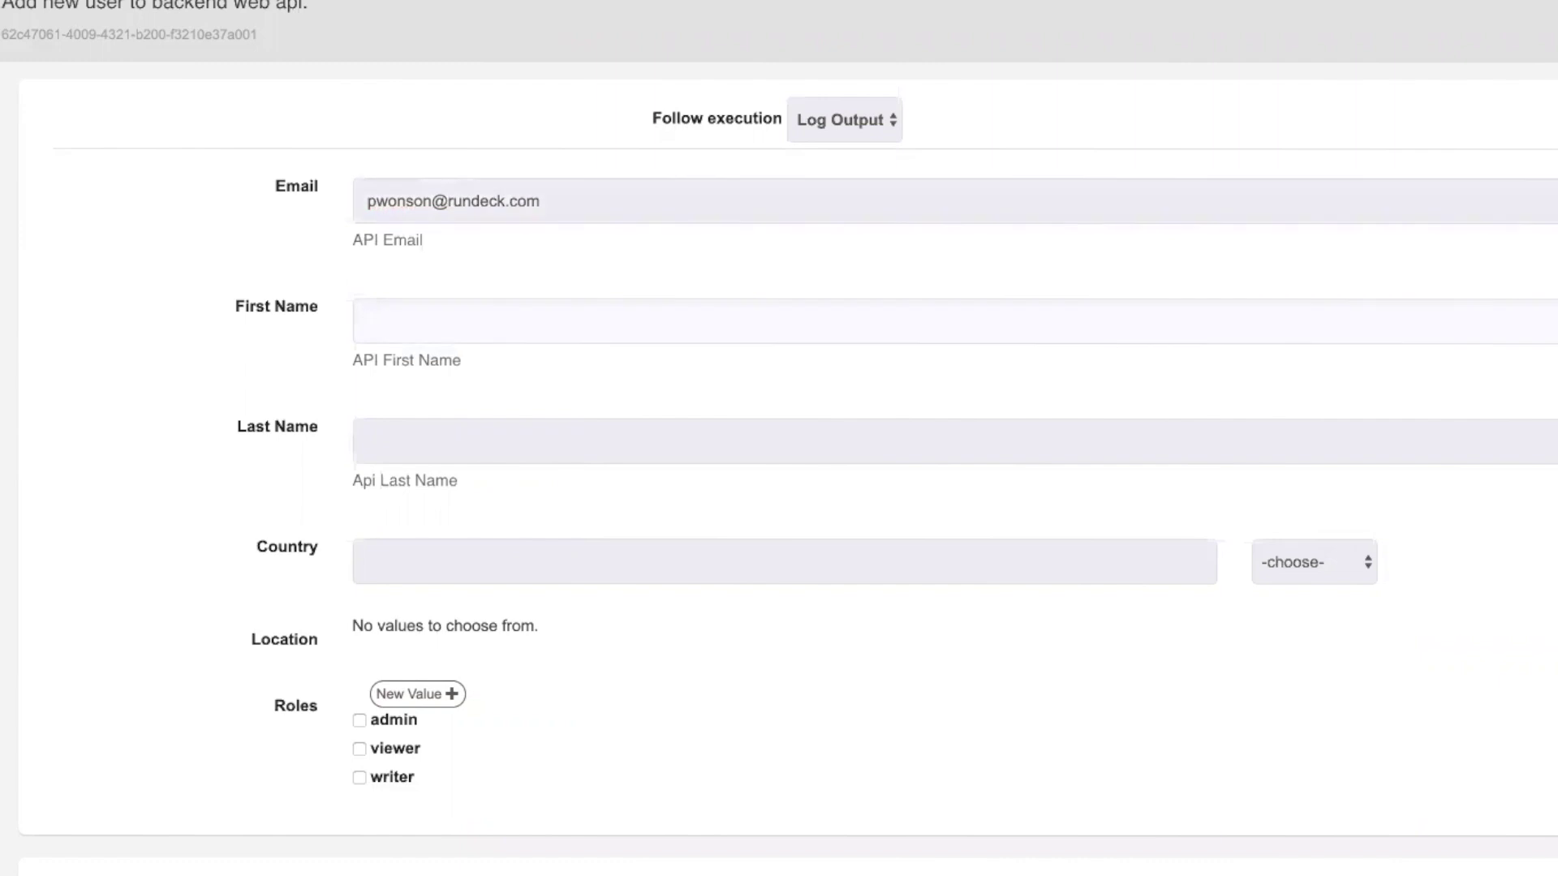
key(Tab)
key(Tab)
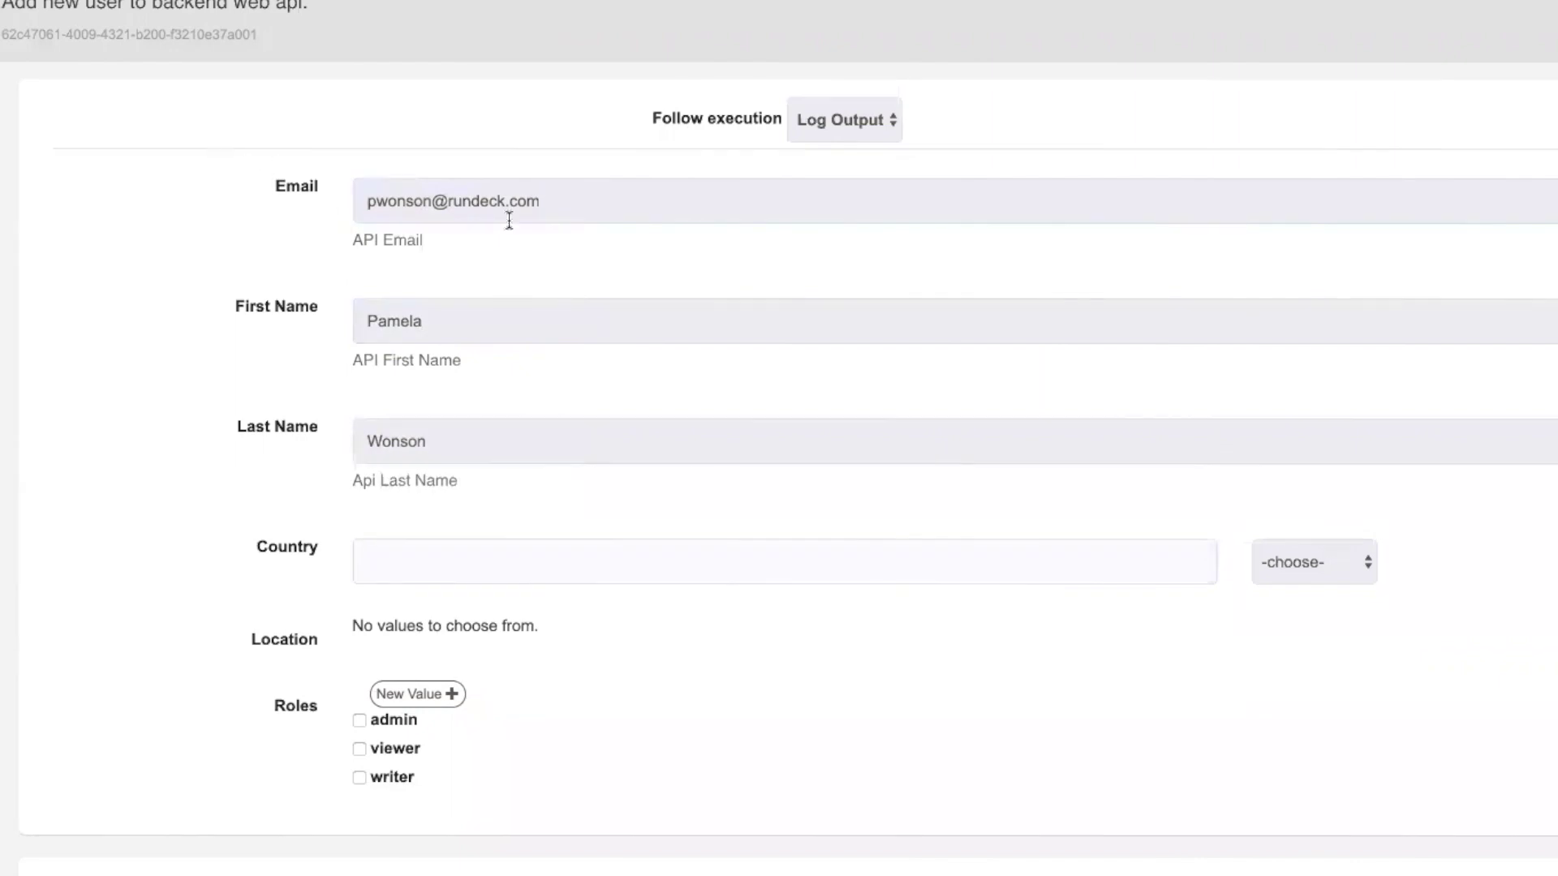
Set Country to United States with Location Alabama, and tick the admin role
click(1302, 560)
click(1293, 579)
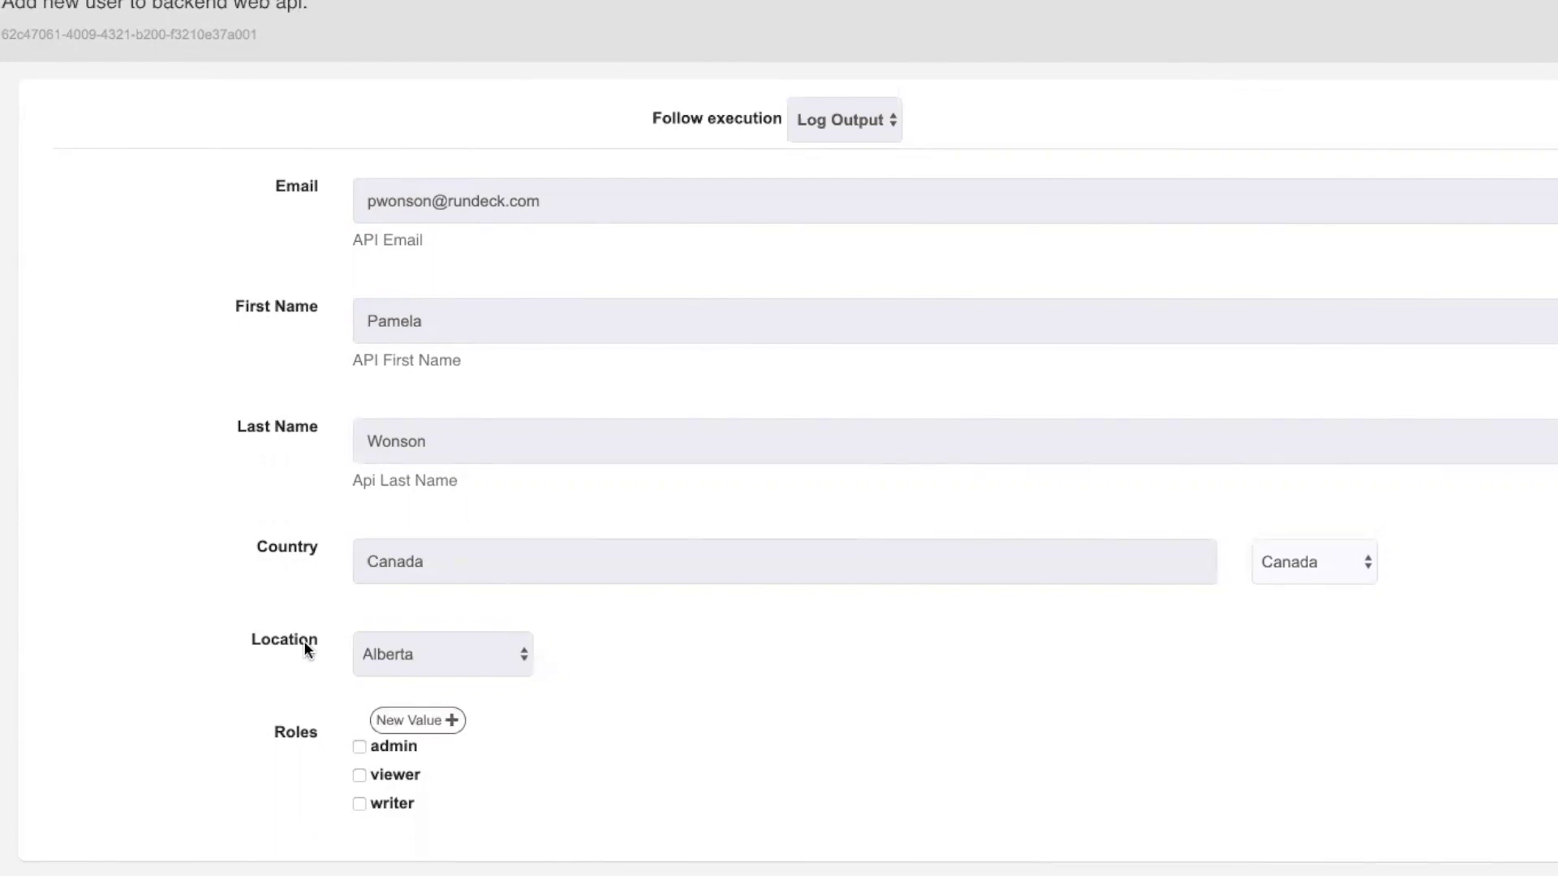
click(428, 656)
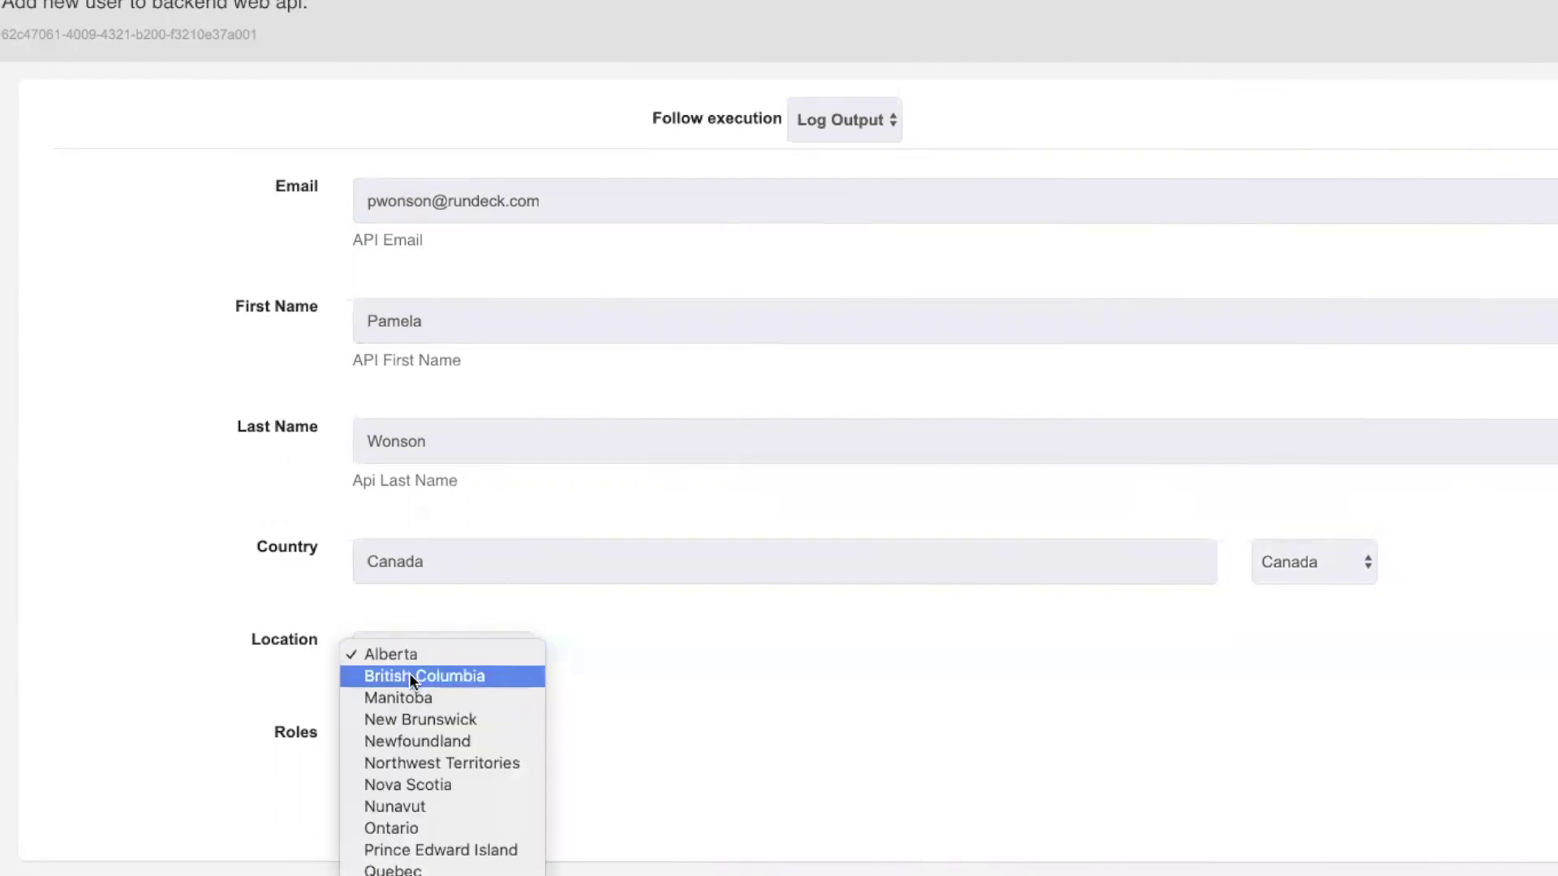
click(1312, 556)
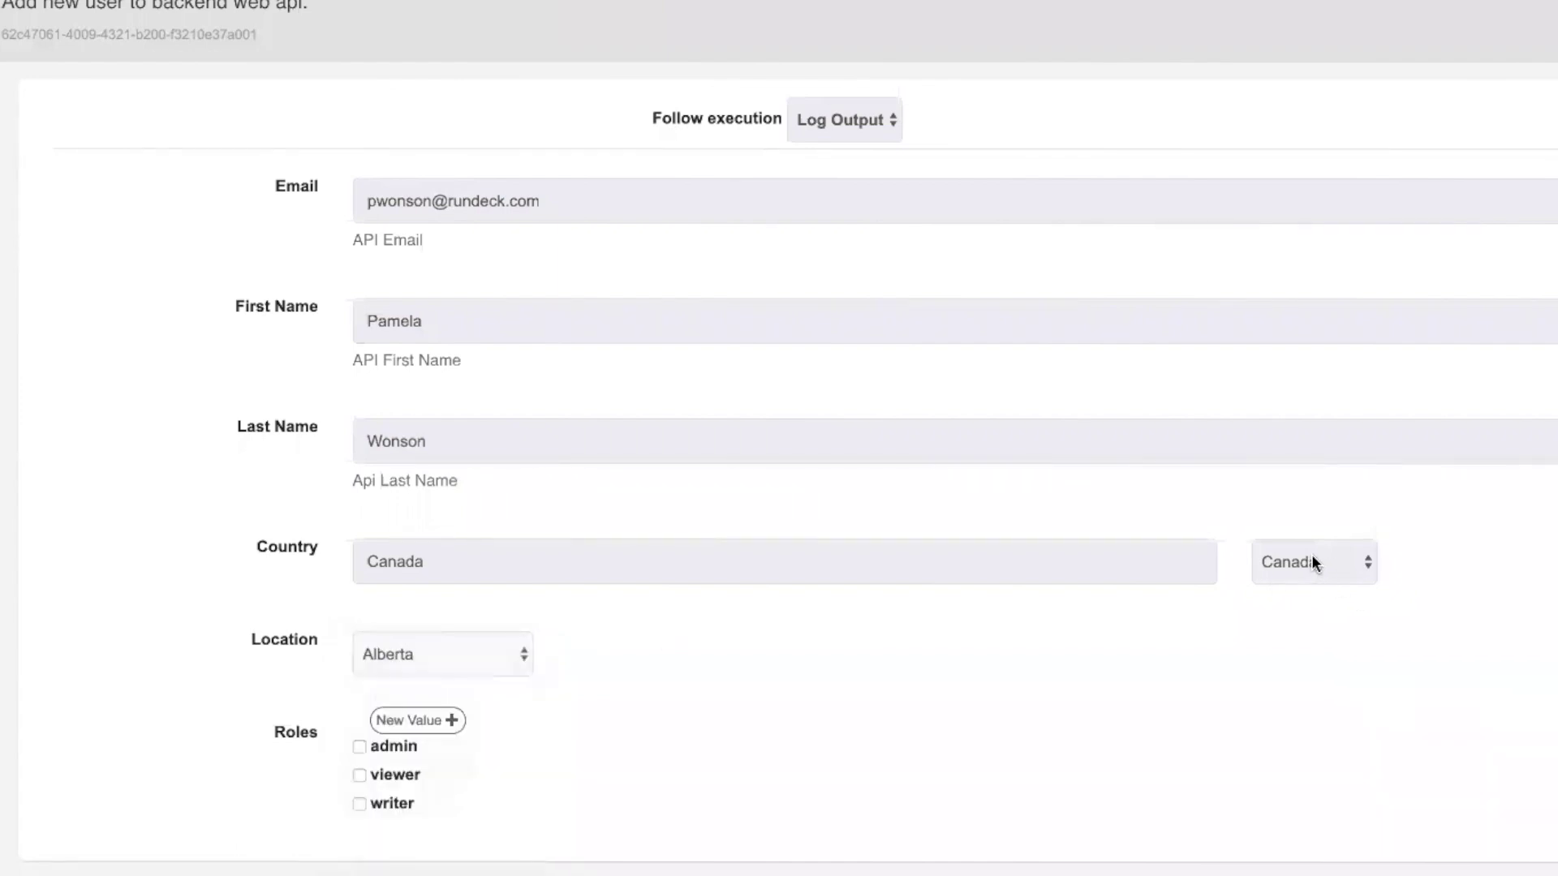
click(1313, 557)
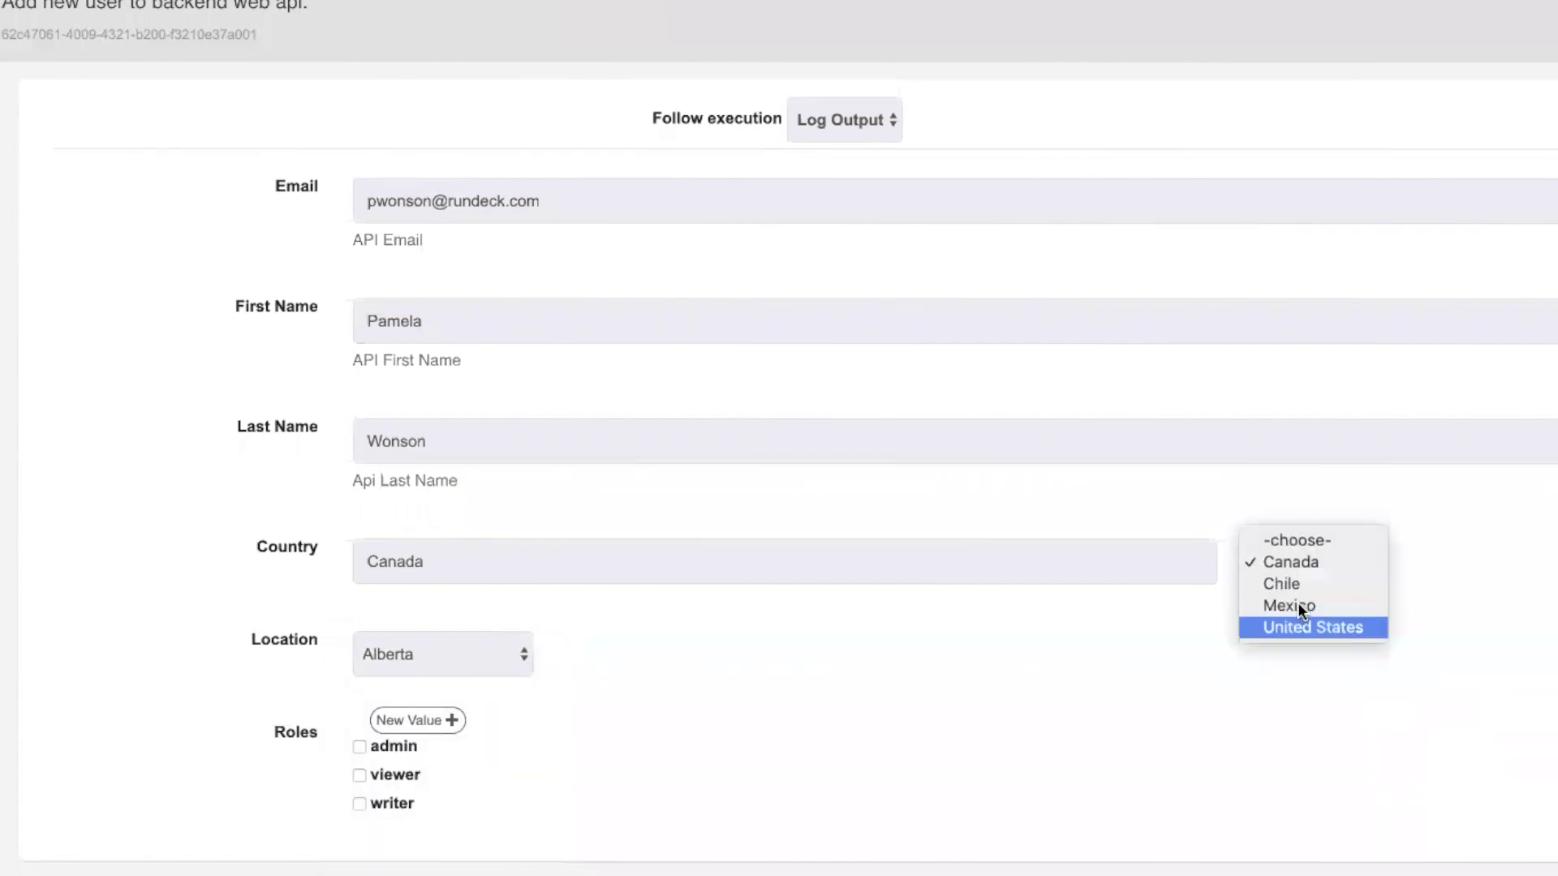
key(Escape)
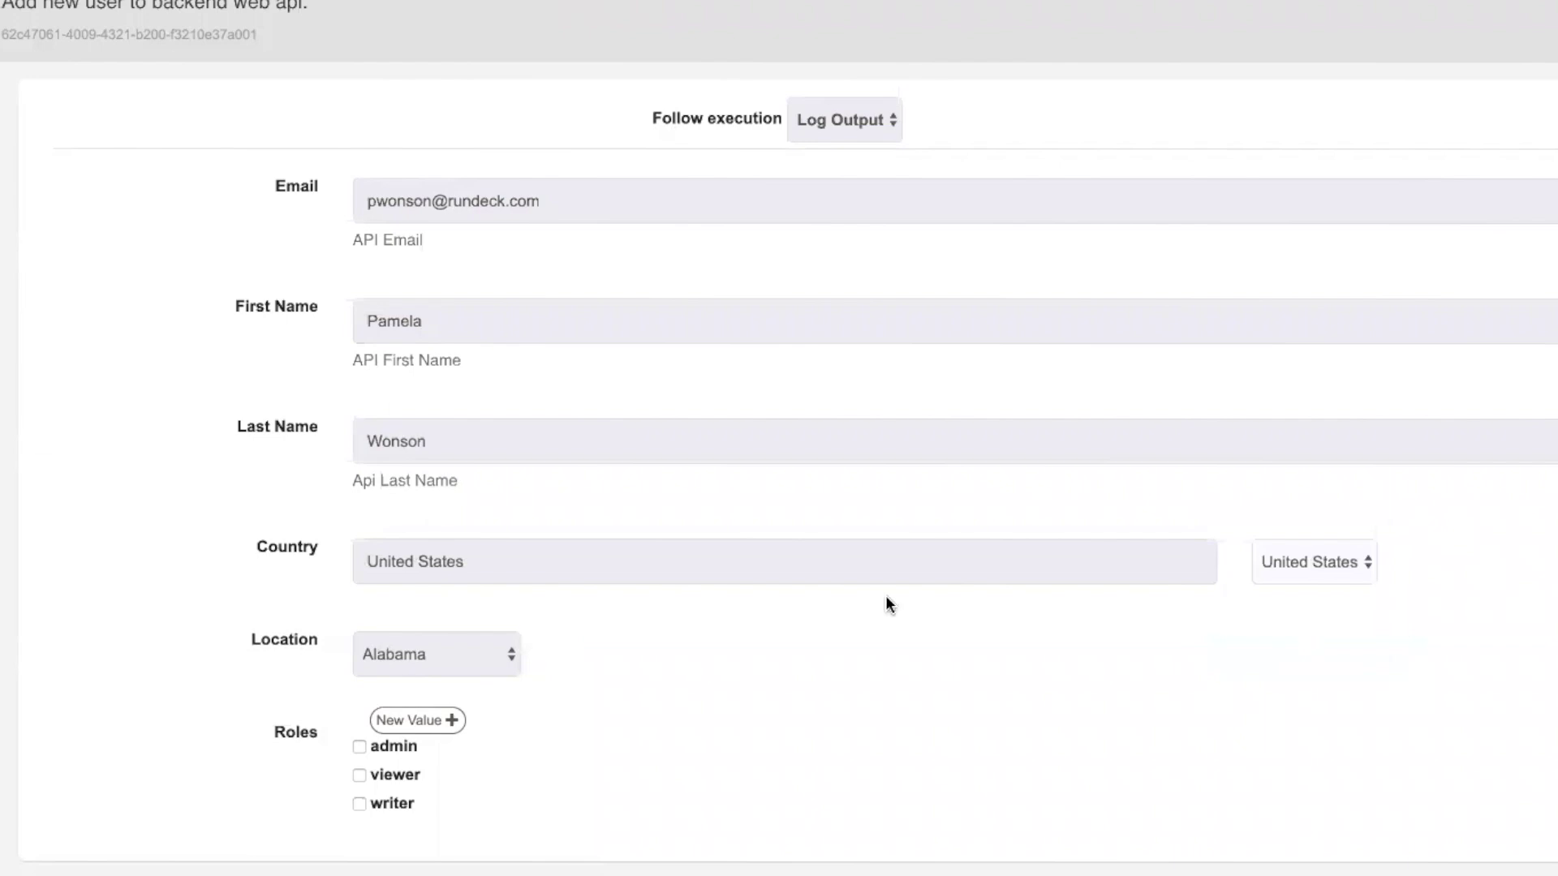
click(423, 663)
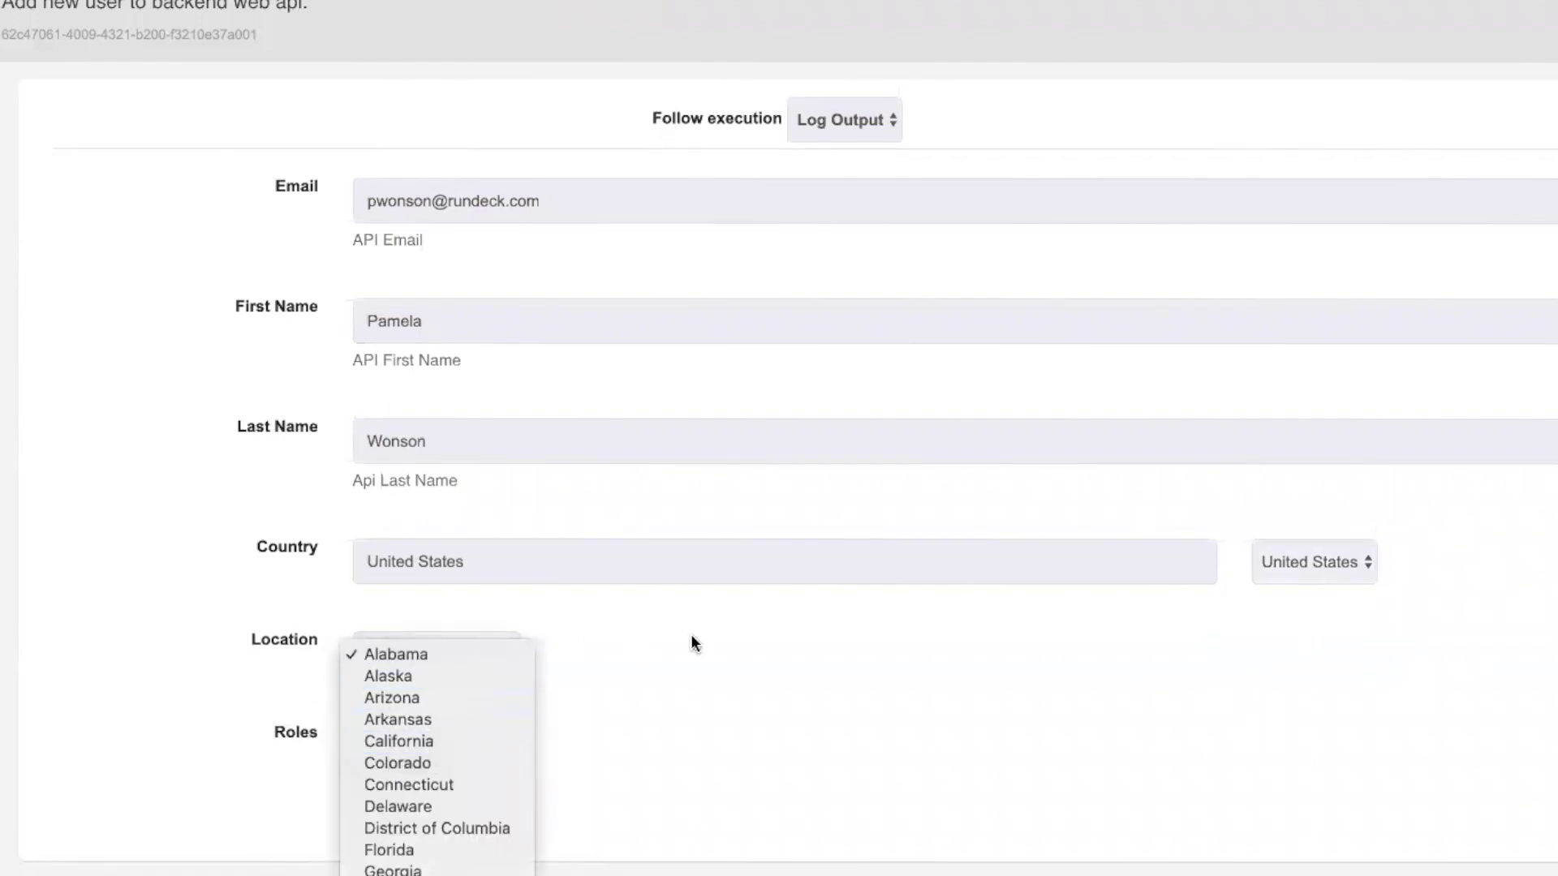
key(Escape)
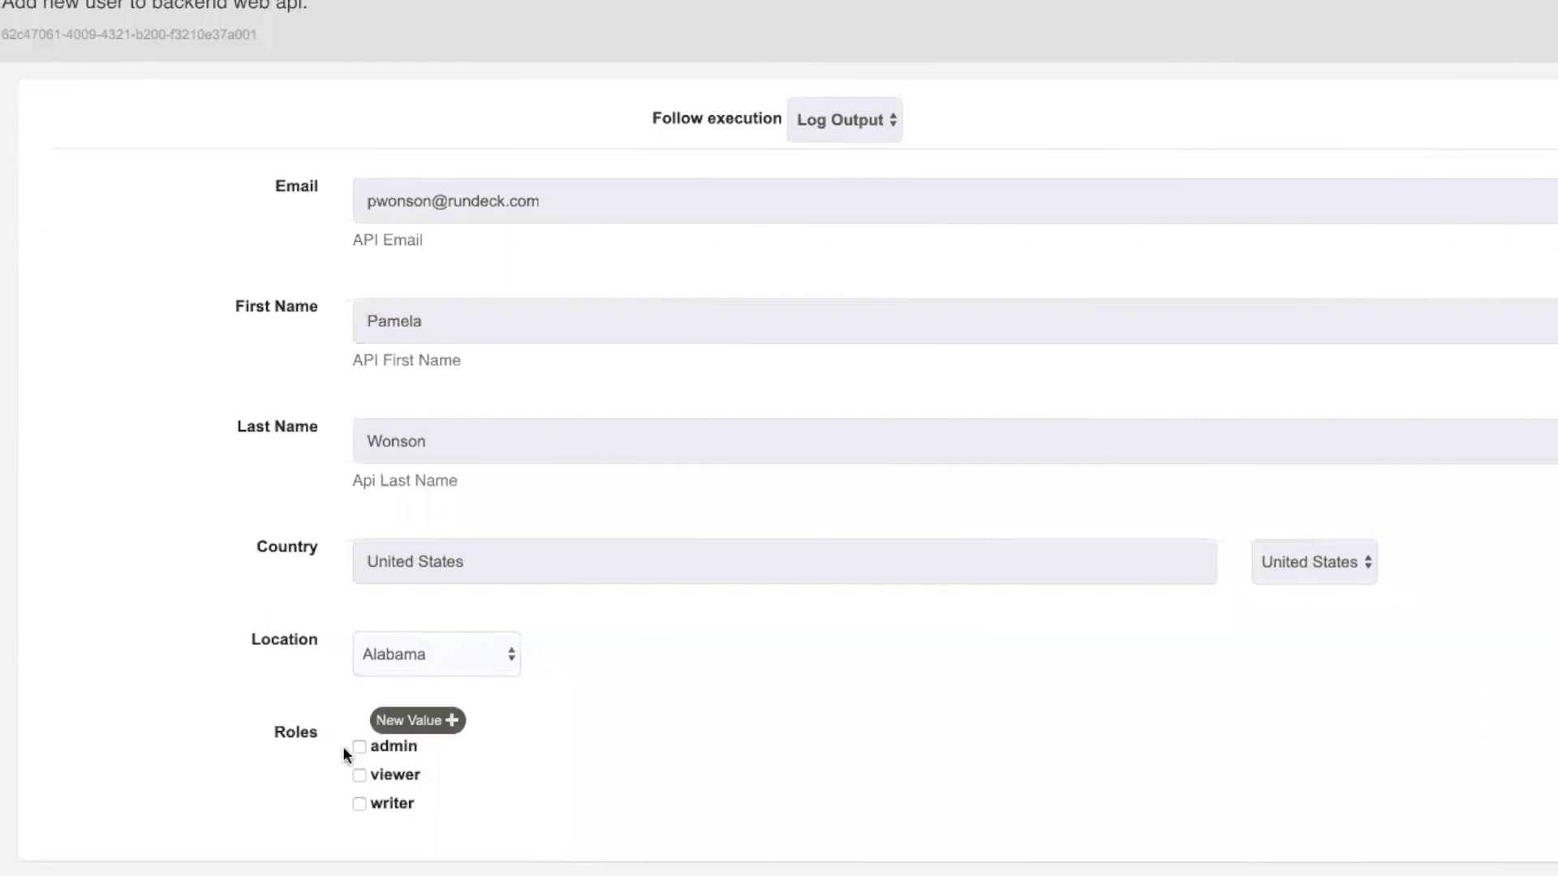
click(360, 746)
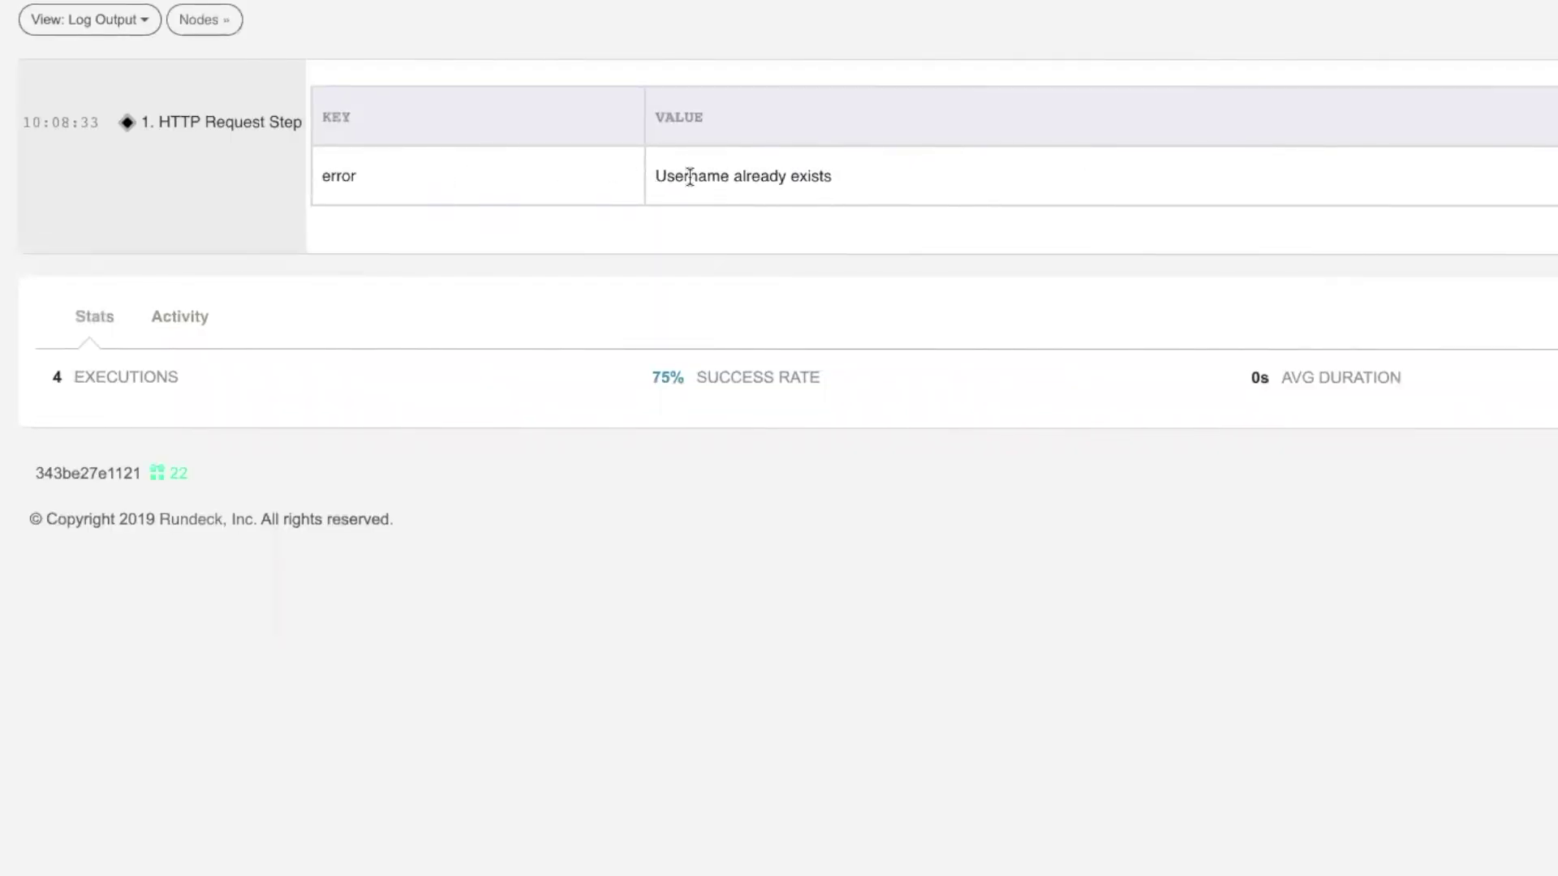
Highlight the 'Username already exists' error and replace the email with a different admin address
drag(698, 176, 825, 177)
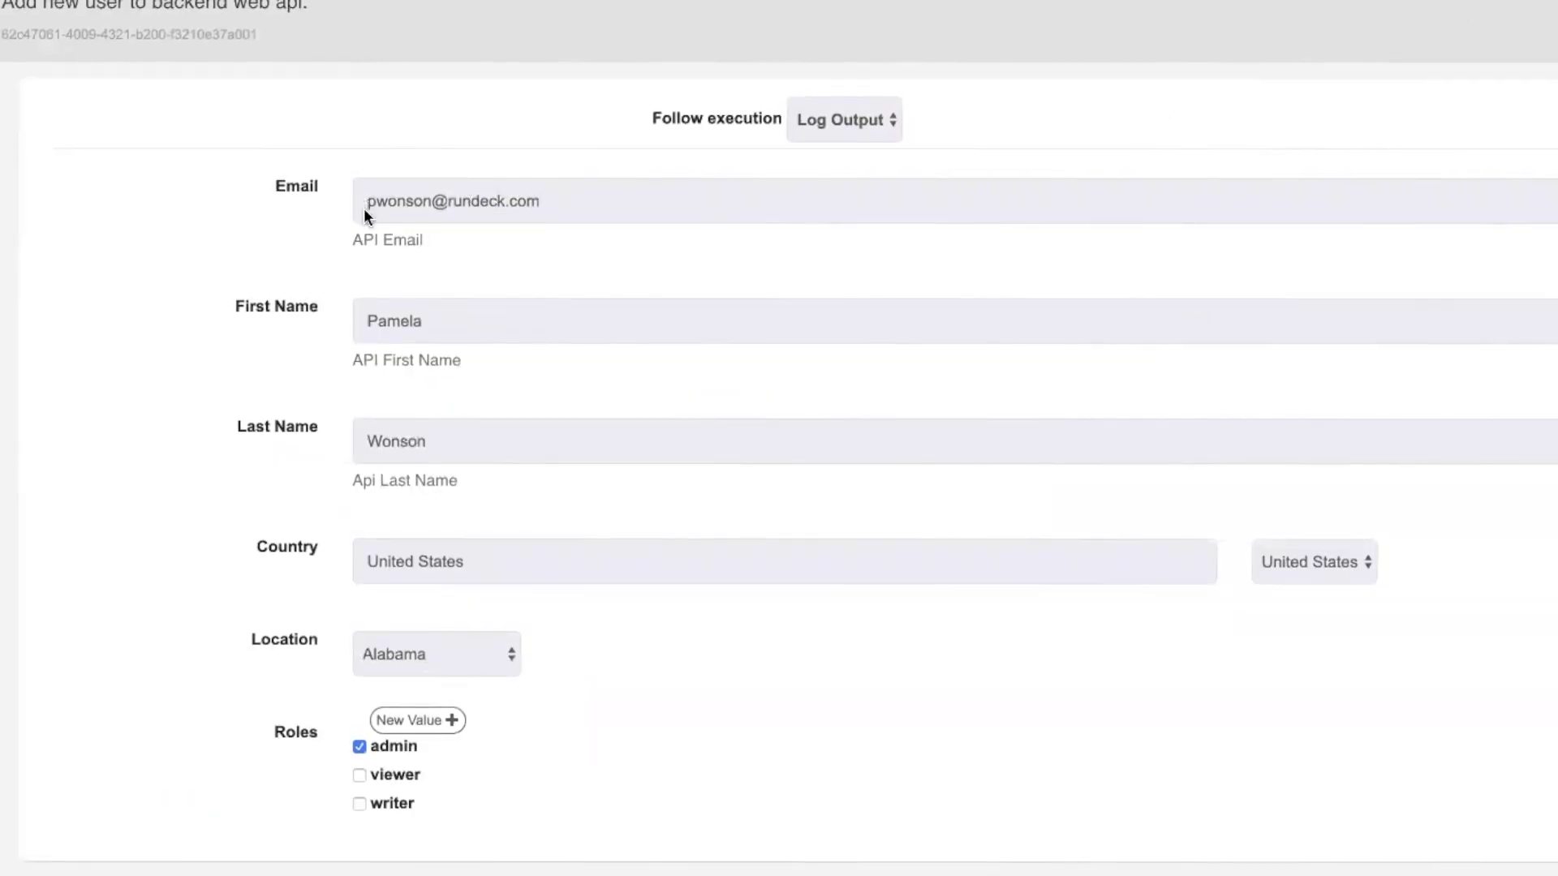
double_click(409, 200)
drag(410, 200, 555, 202)
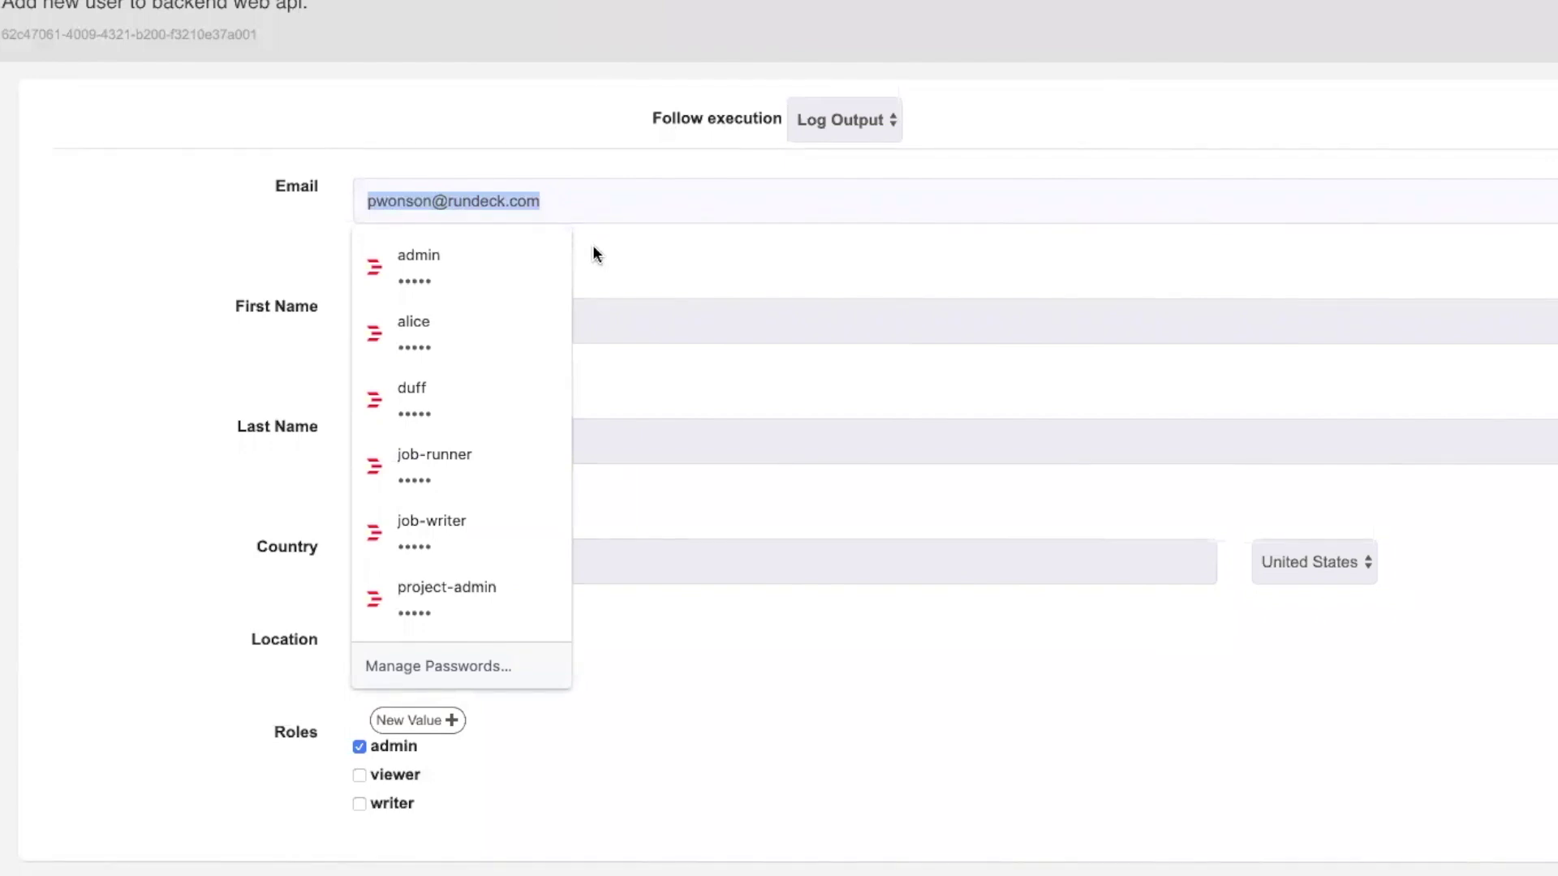
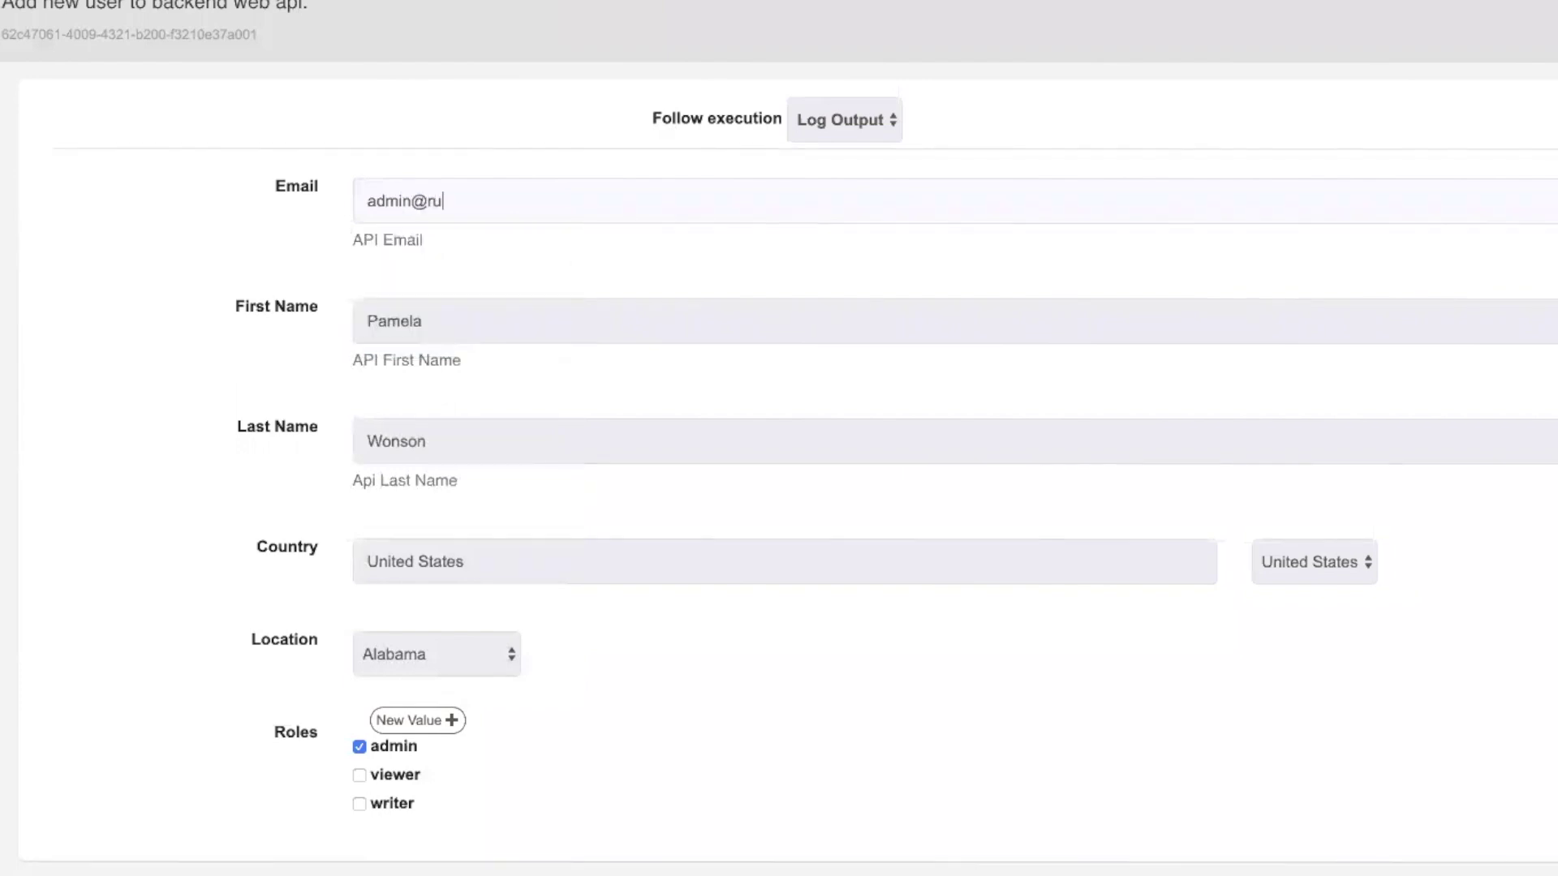
click(1555, 148)
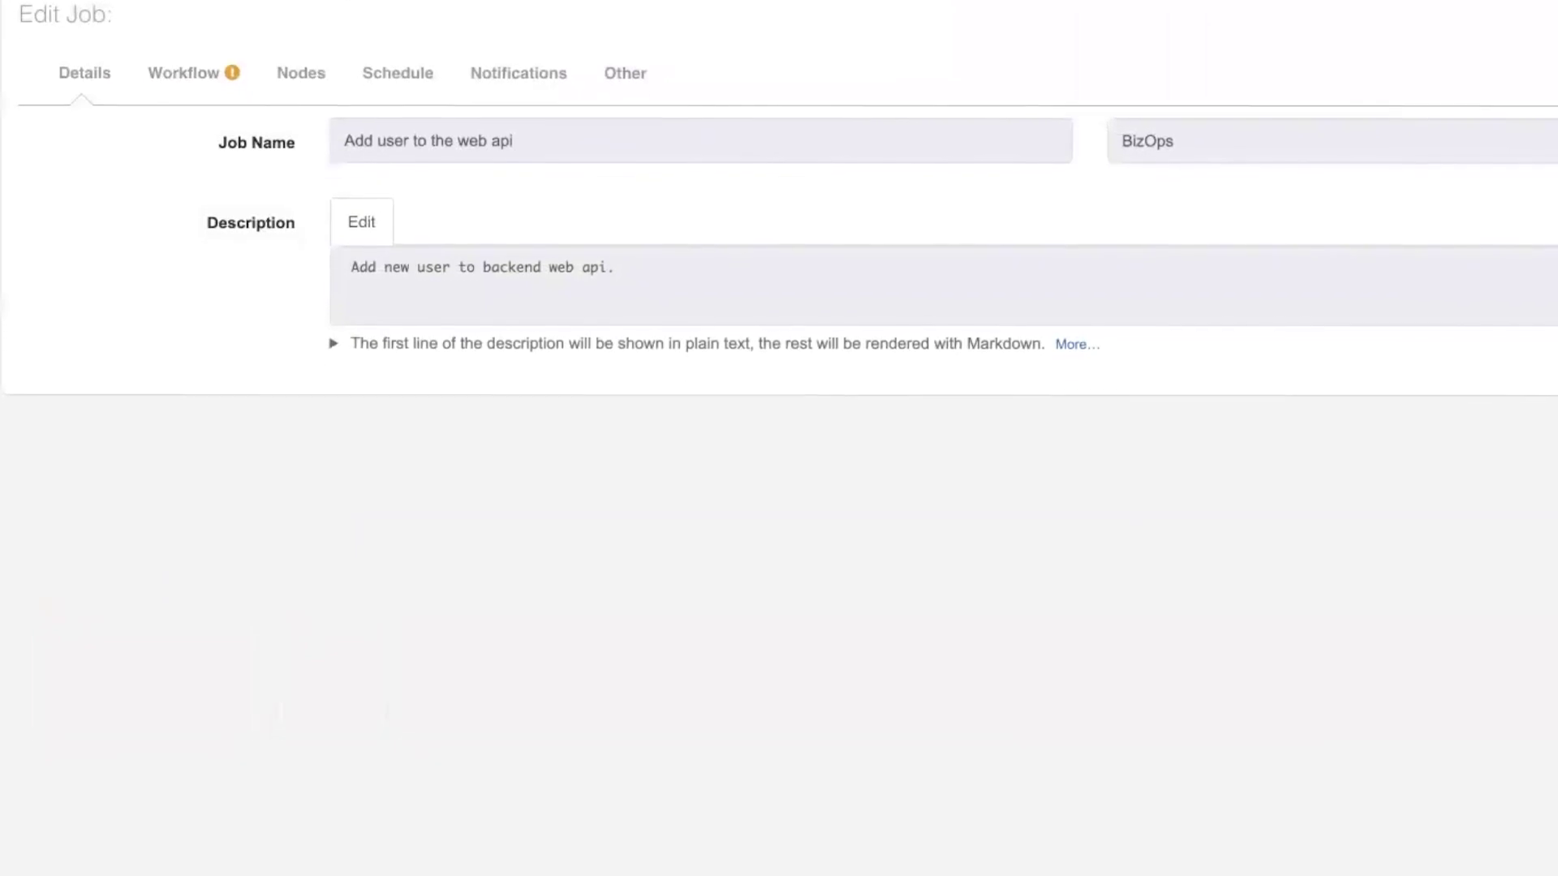
On the Workflow tab, review the options and HTTP Request Step, then expand the email option
click(168, 12)
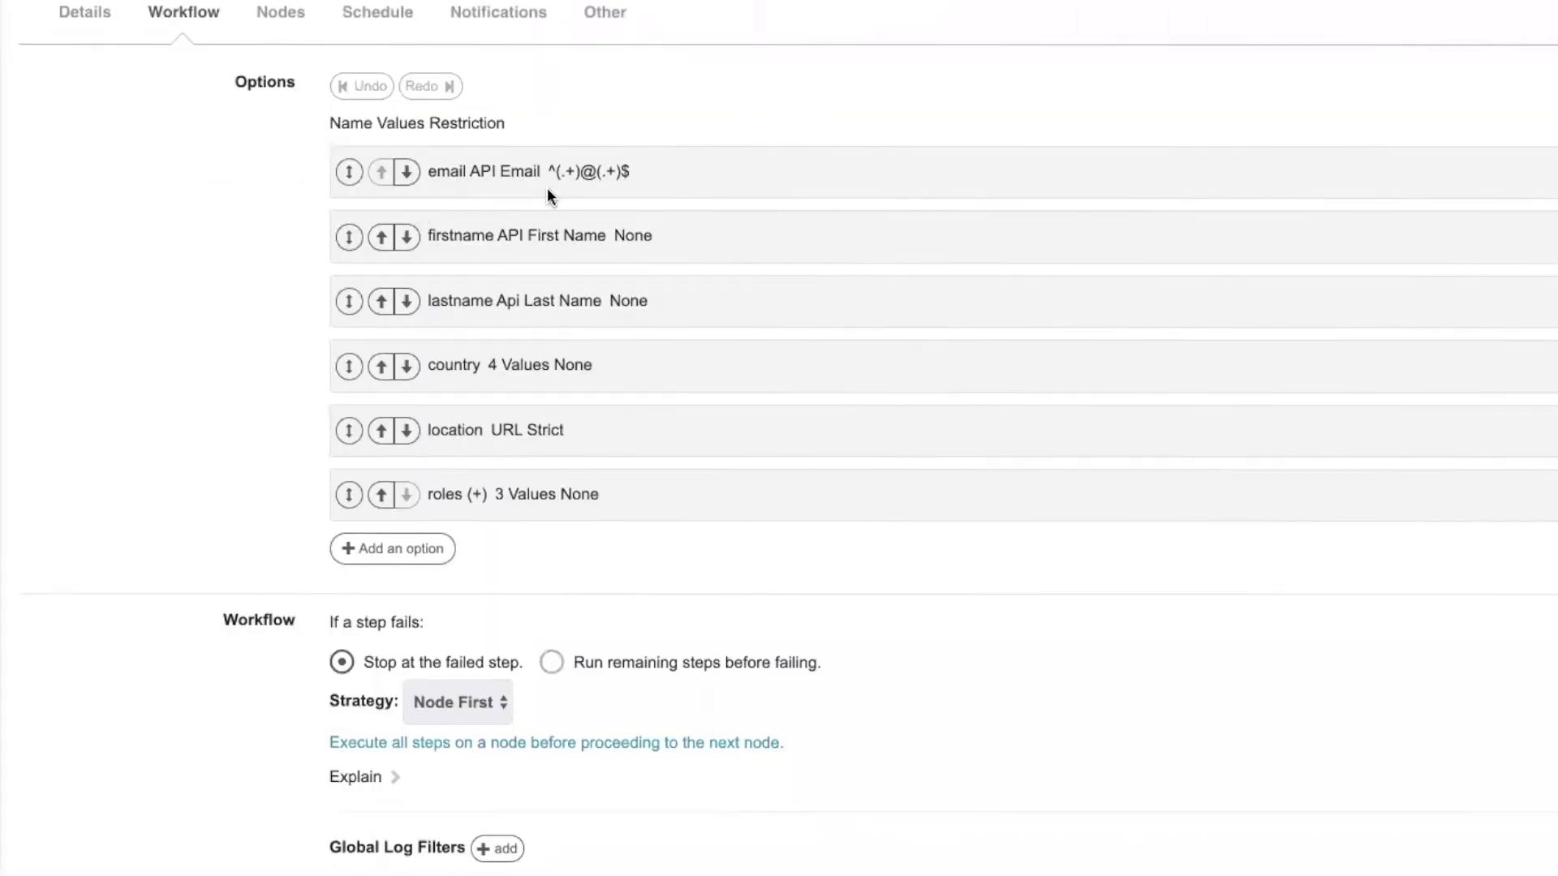
scroll(175, 474, down, 2)
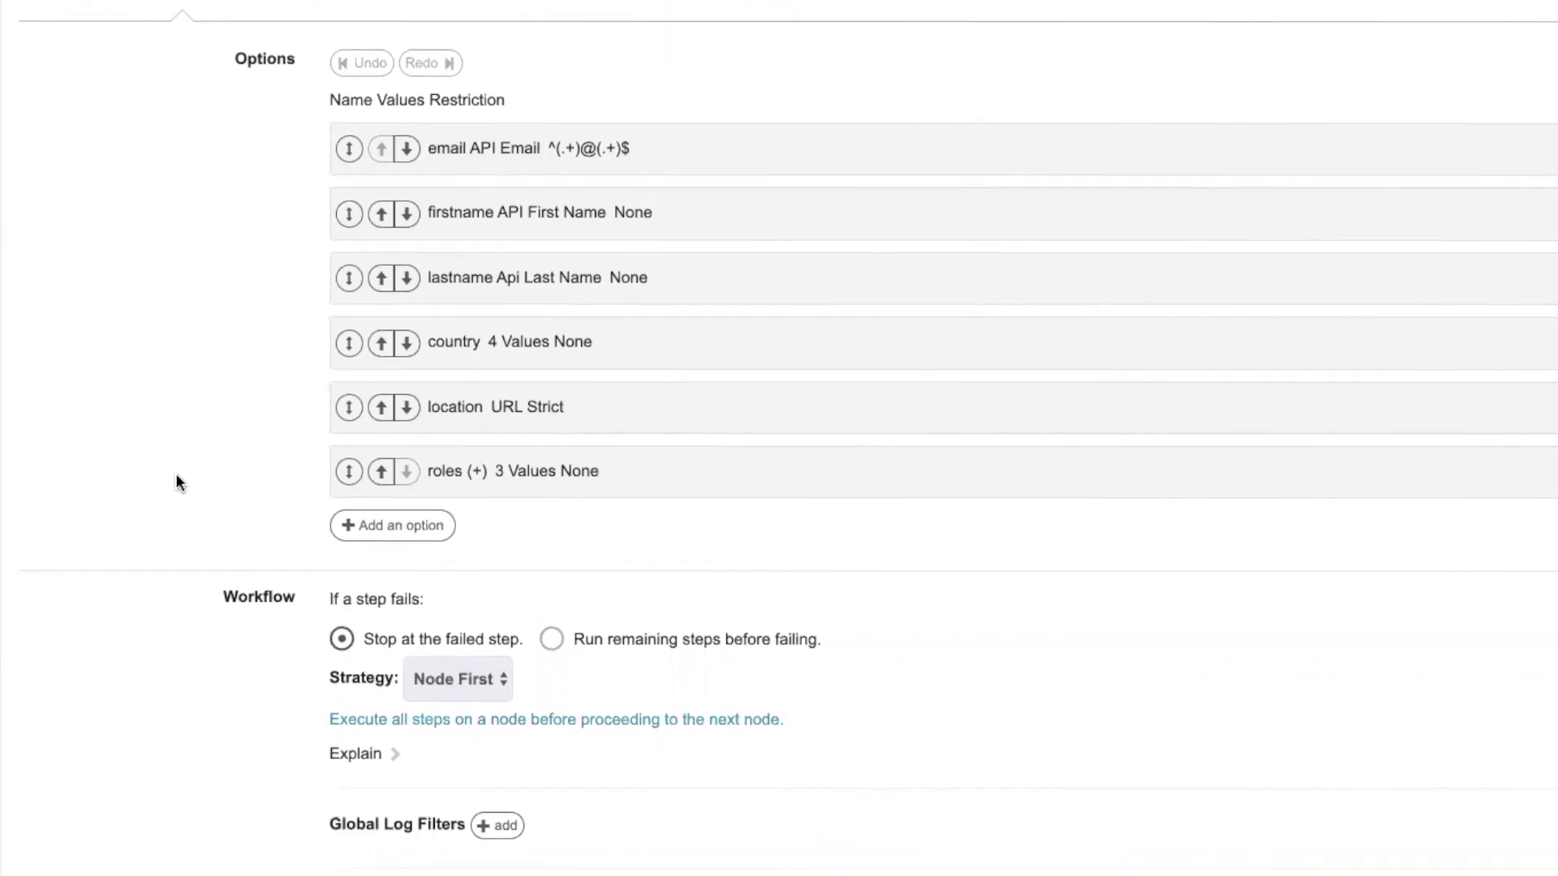
scroll(176, 423, down, 5)
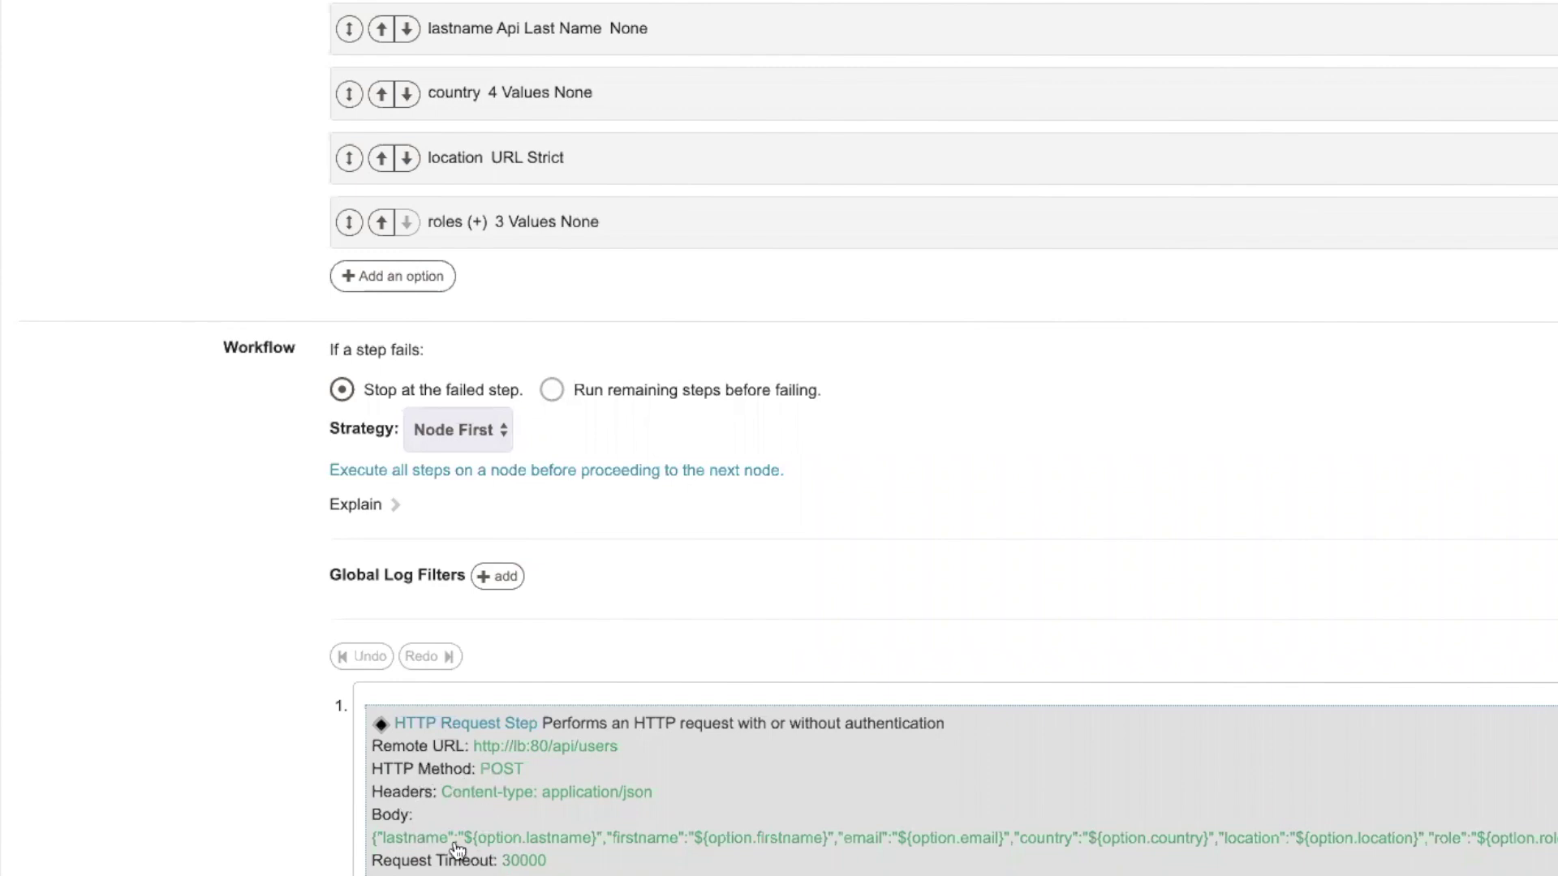
scroll(418, 837, up, 1)
scroll(347, 529, up, 5)
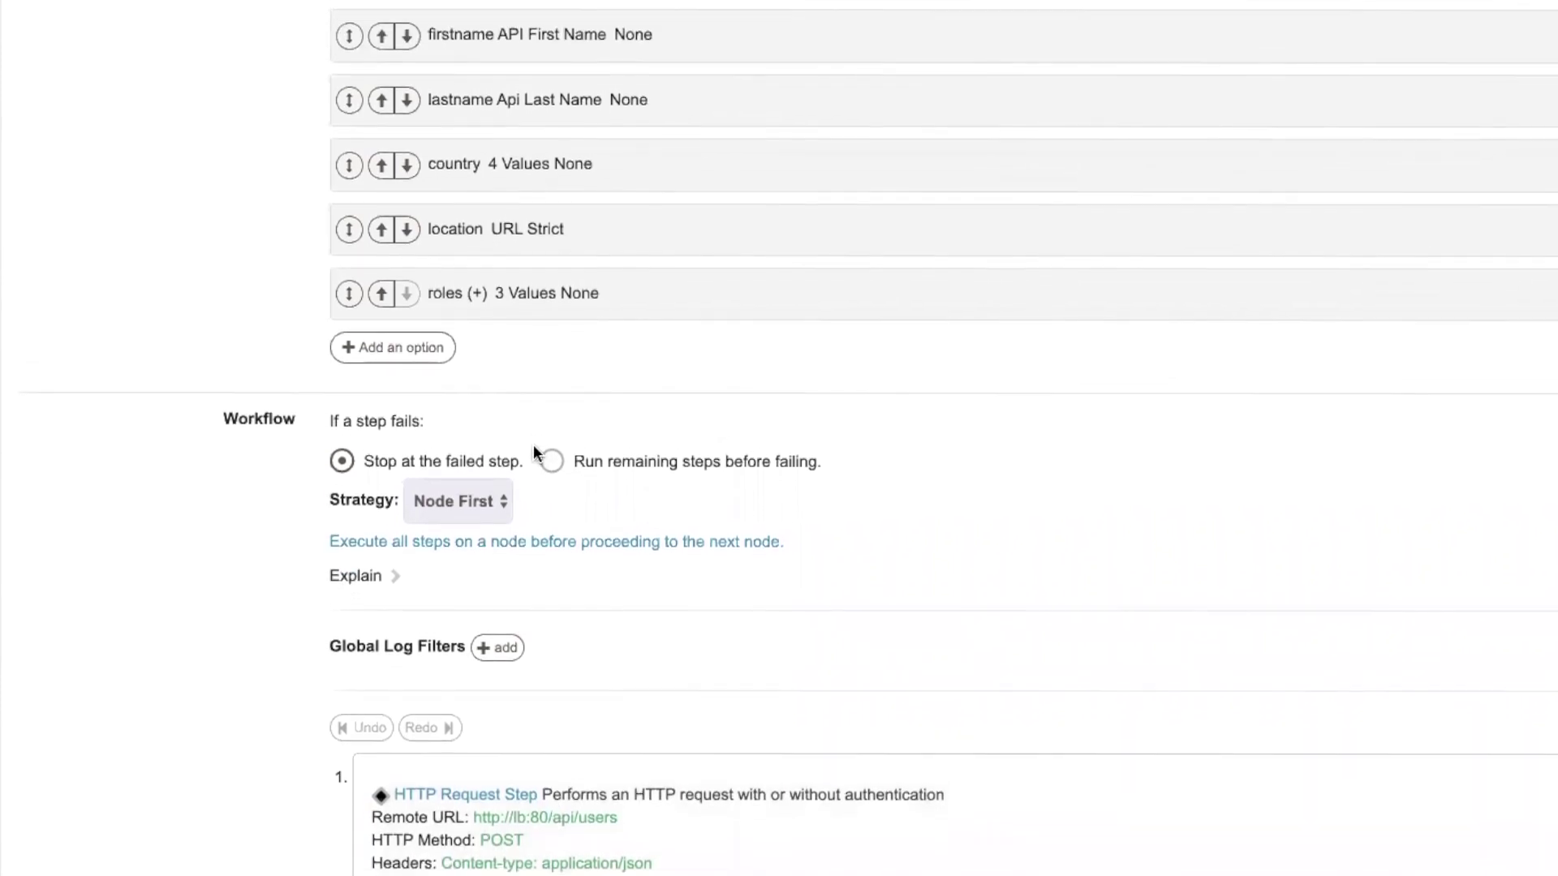
scroll(333, 24, up, 1)
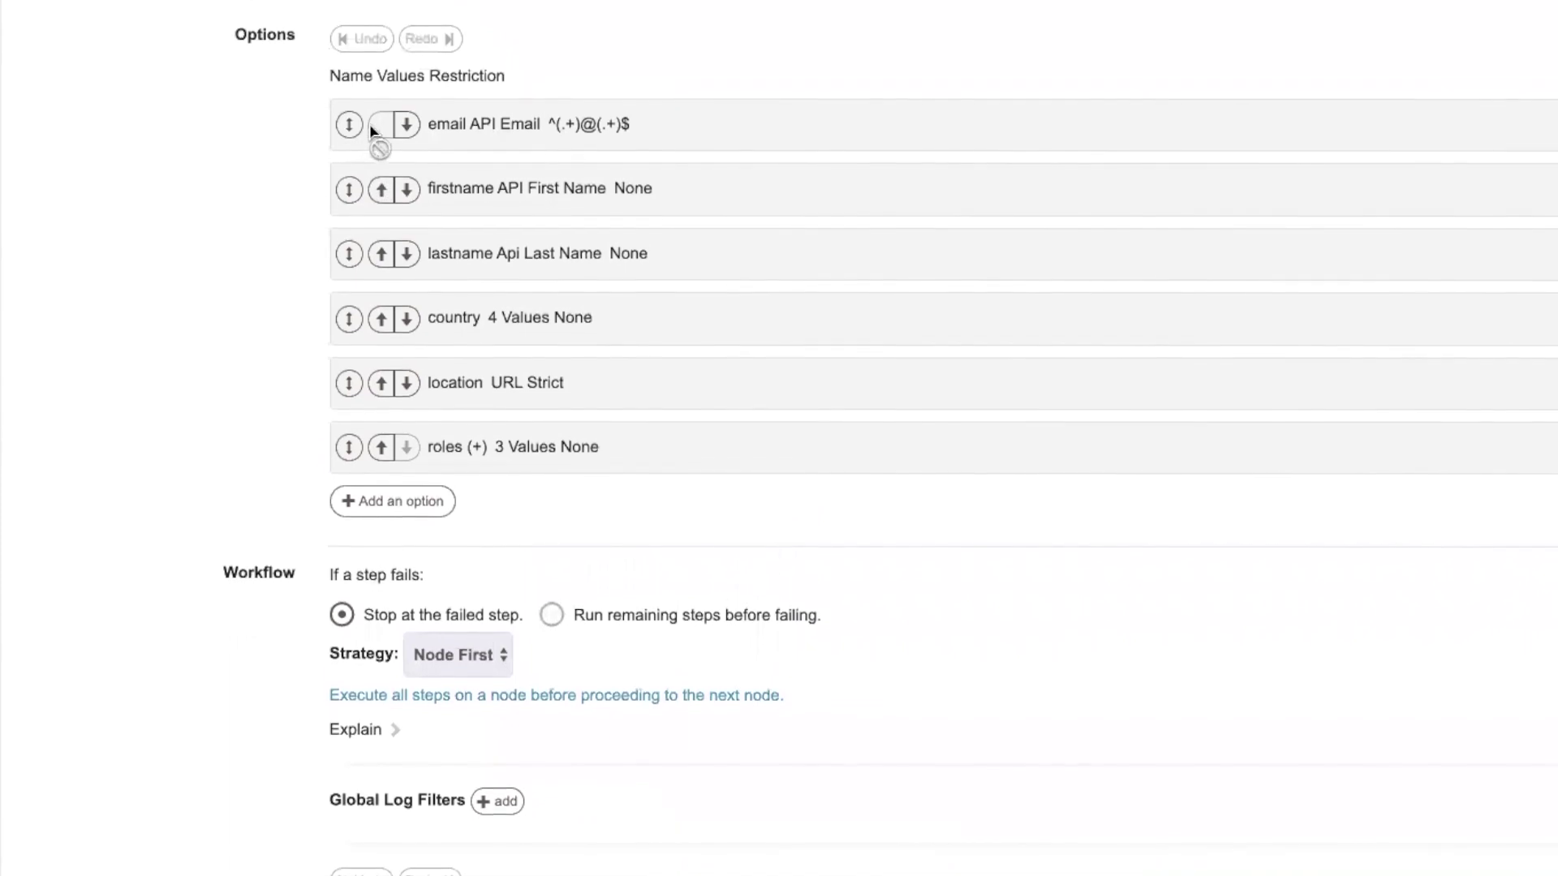
click(509, 128)
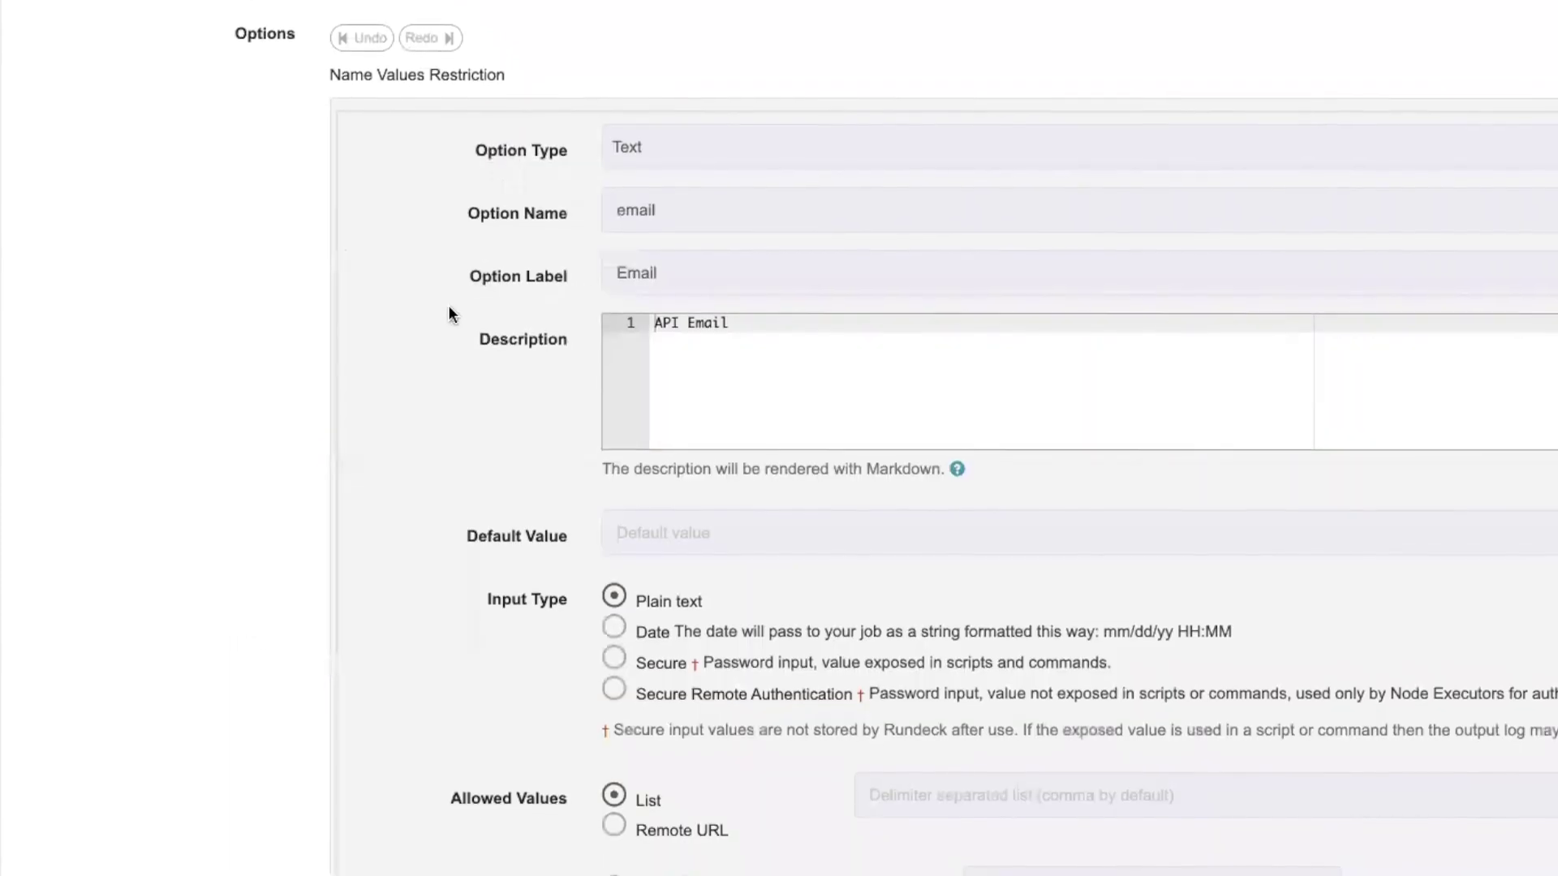
Highlight the email option's validation regex and expand the firstname option
scroll(377, 322, down, 1)
scroll(377, 315, down, 2)
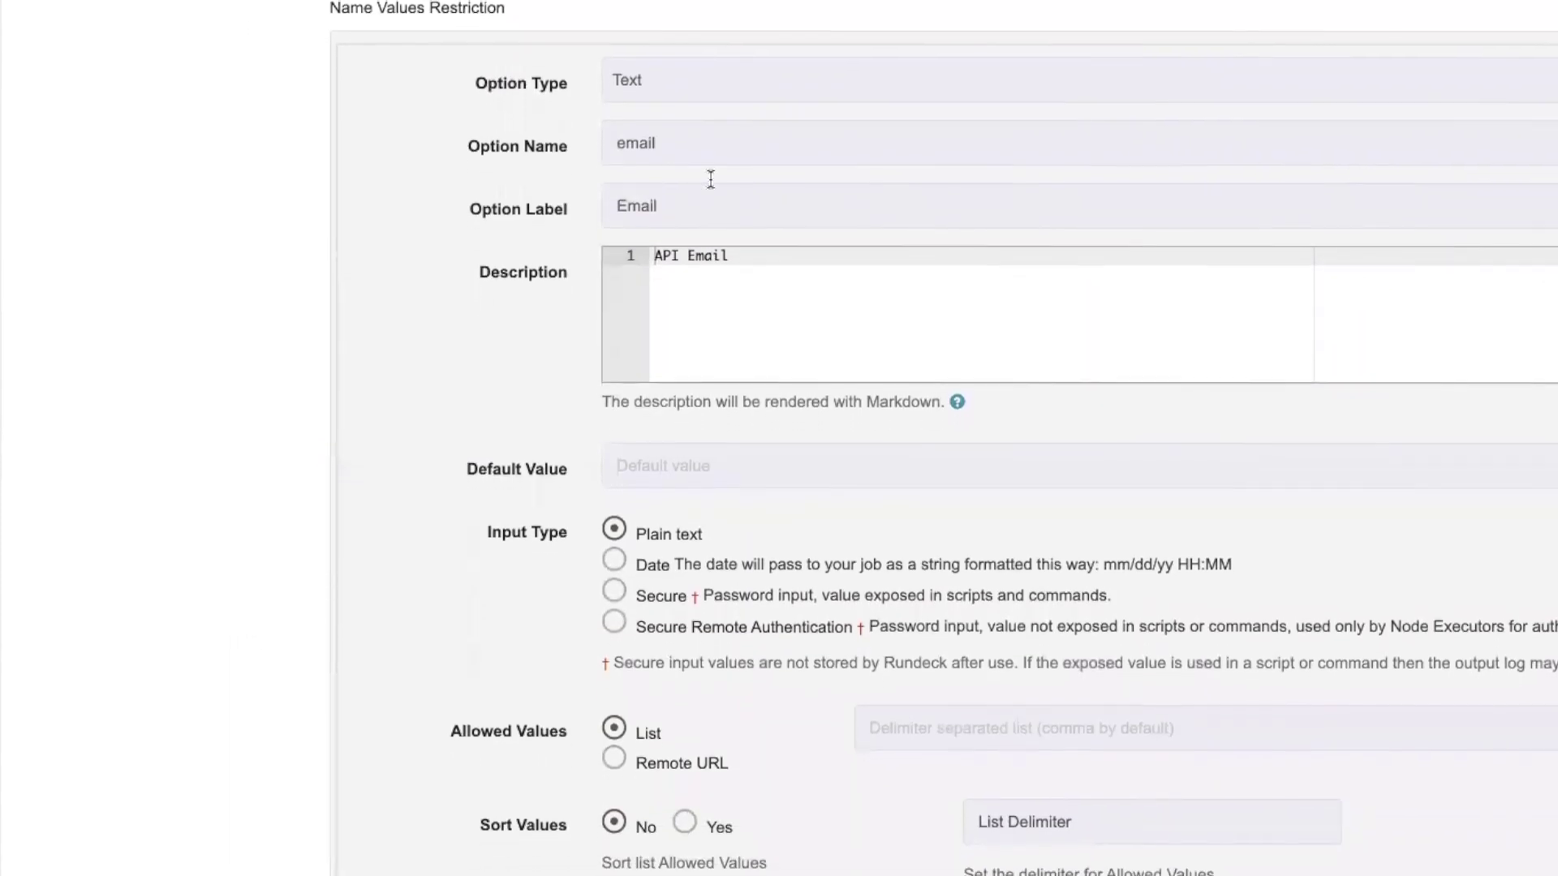
scroll(677, 509, down, 1)
scroll(596, 597, down, 4)
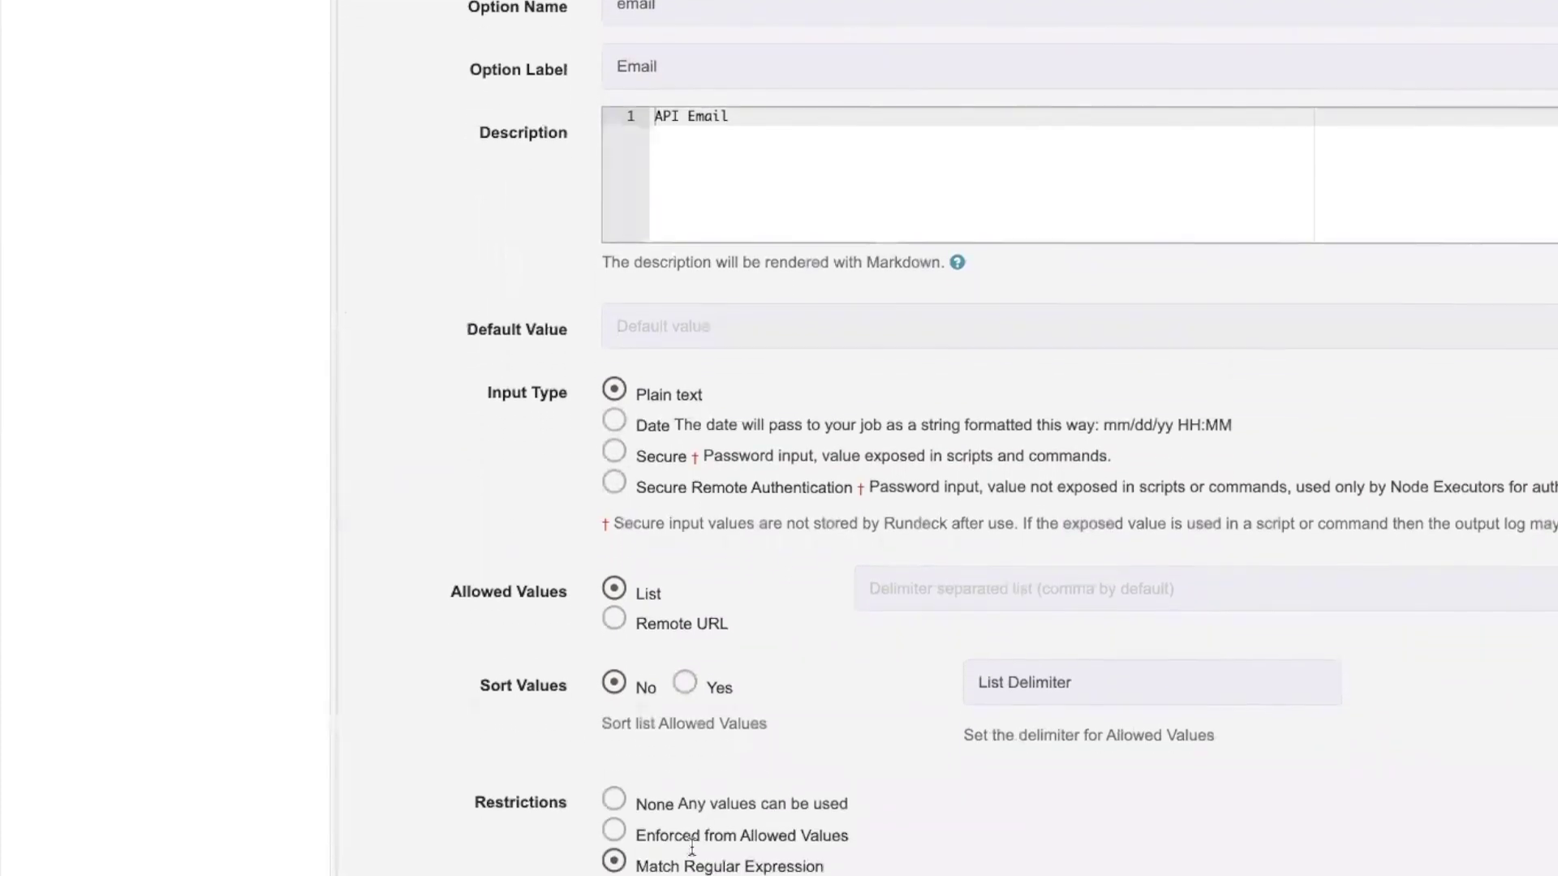
drag(715, 852, 603, 848)
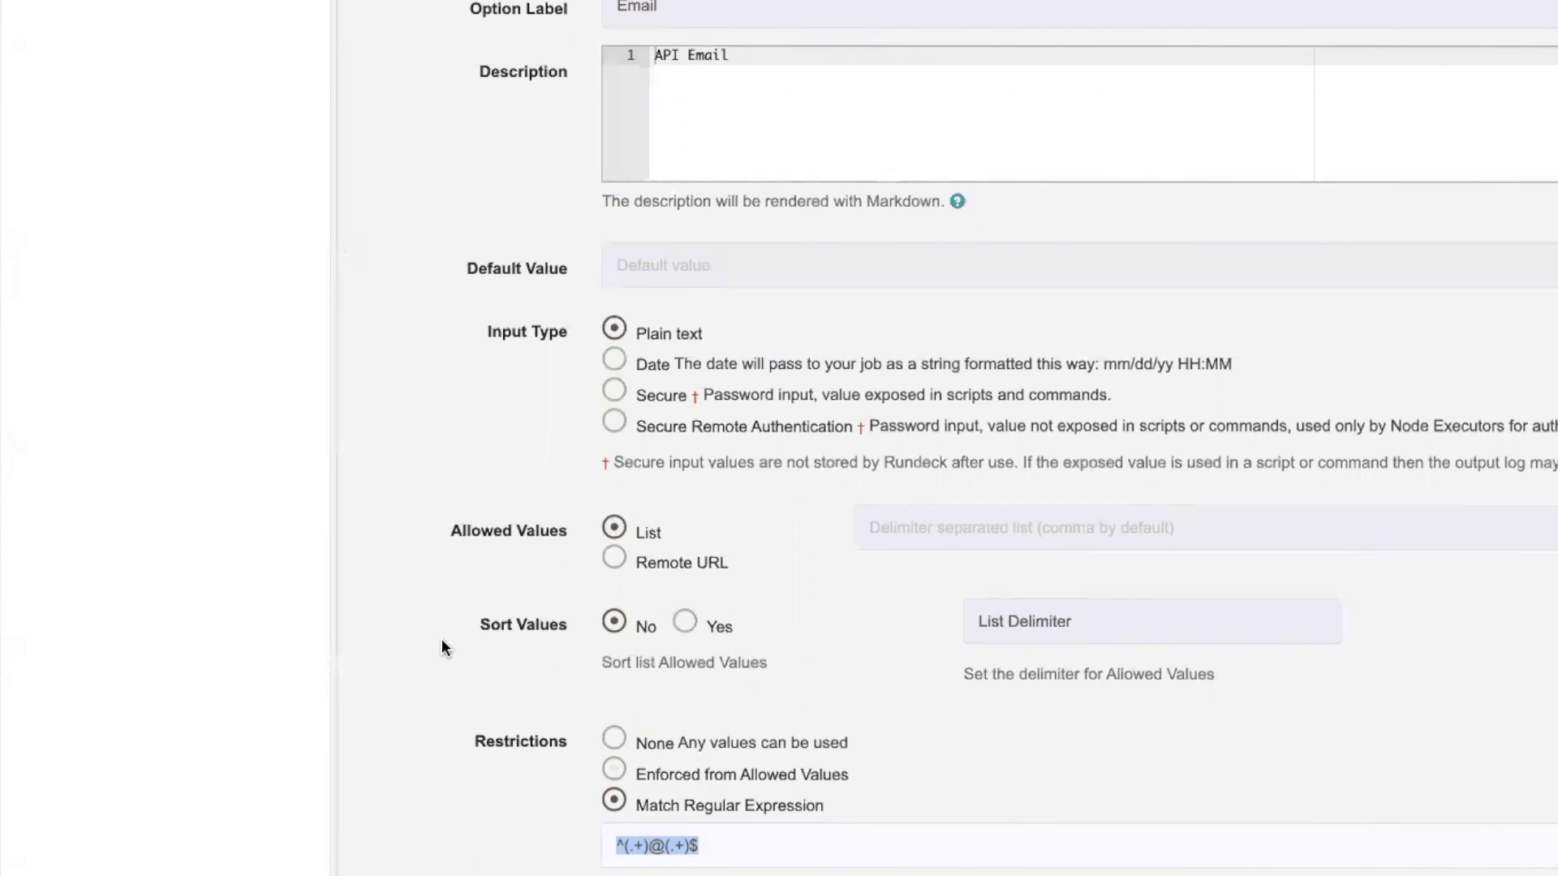
scroll(227, 576, down, 2)
scroll(205, 545, down, 8)
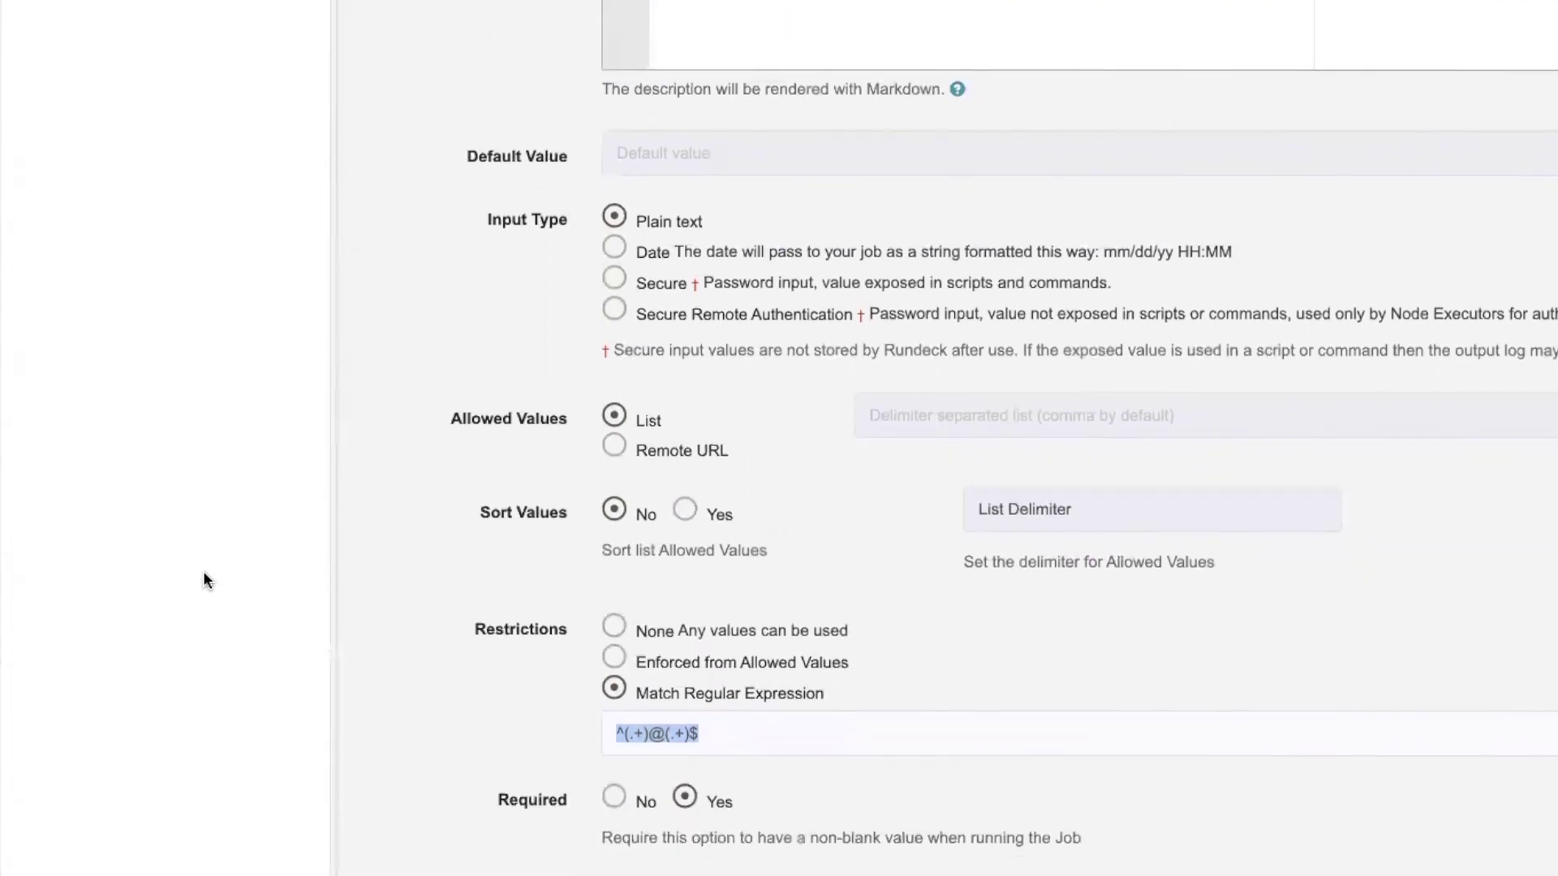
scroll(203, 600, down, 5)
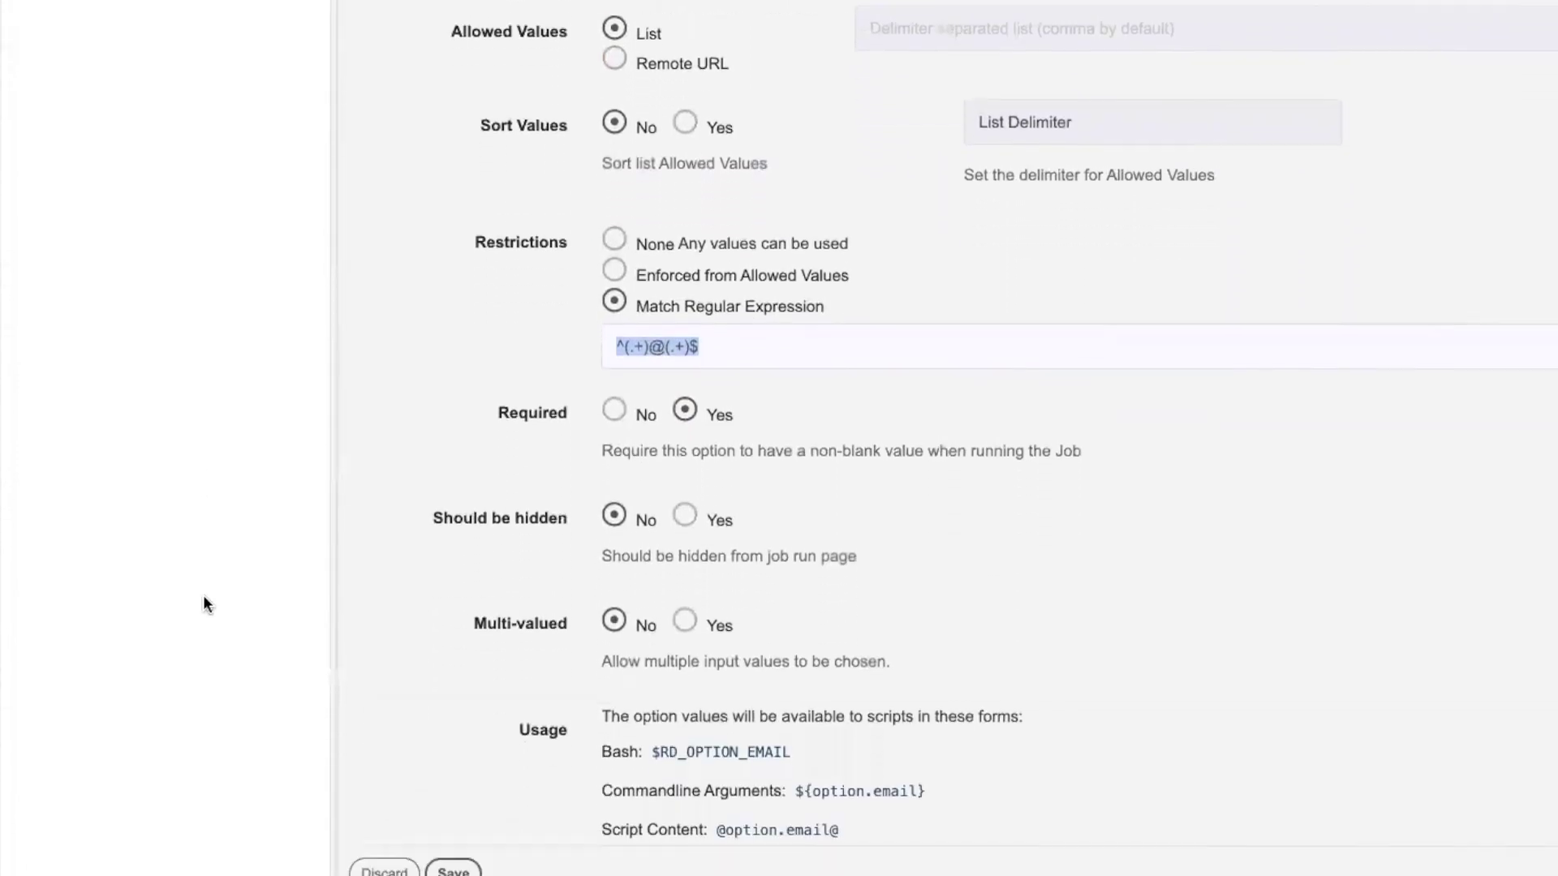
click(418, 852)
Review the country option's allowed values Canada, Chile, Mexico, United States, then discard it
scroll(583, 706, down, 9)
scroll(583, 717, down, 5)
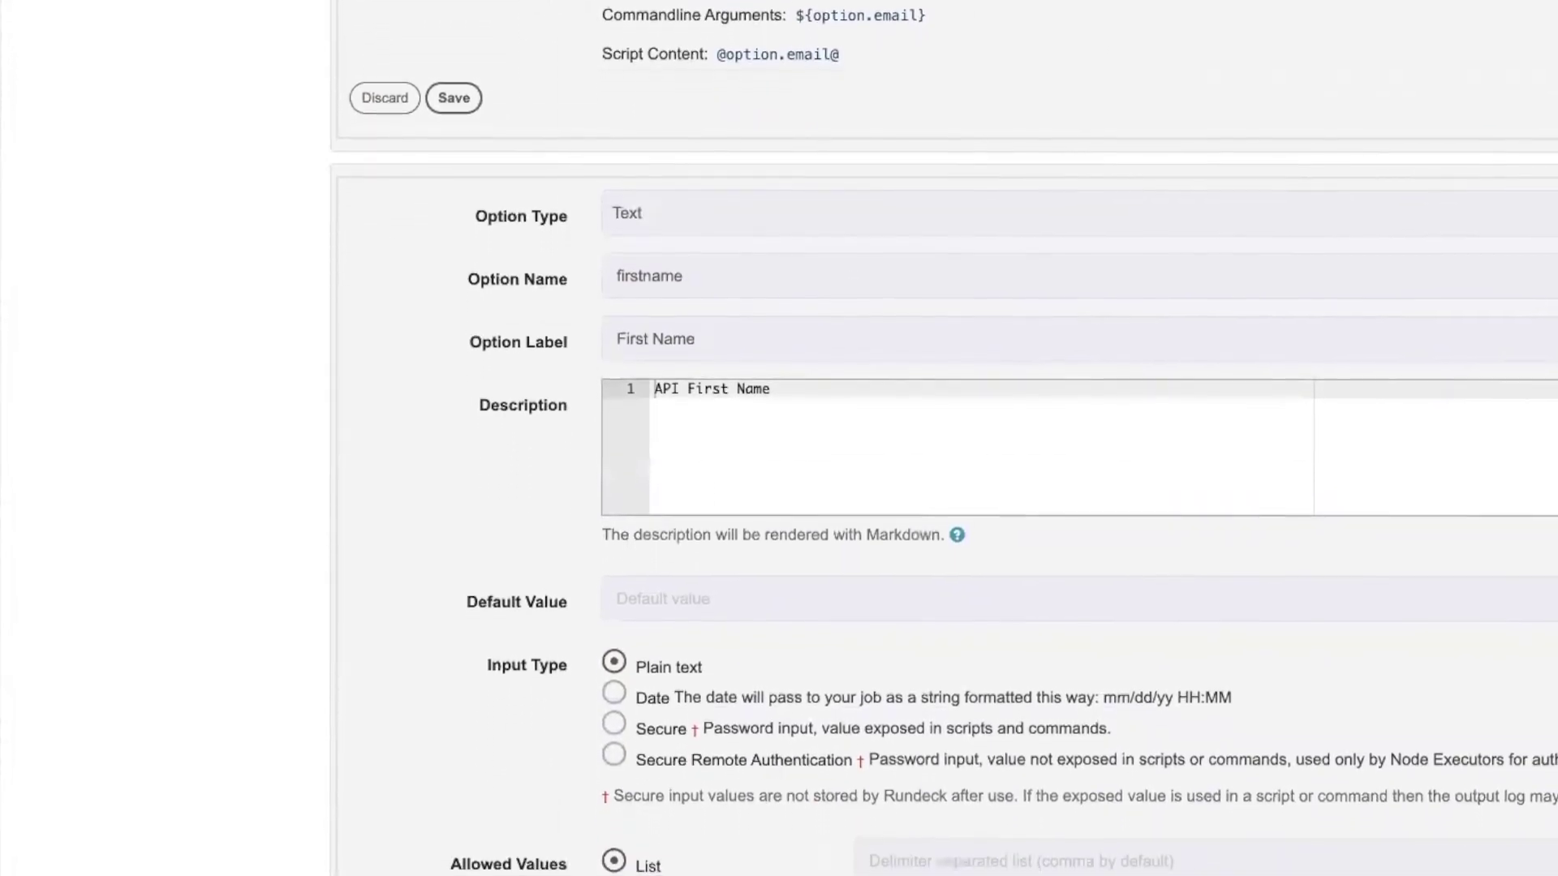
scroll(528, 572, down, 2)
scroll(496, 583, down, 15)
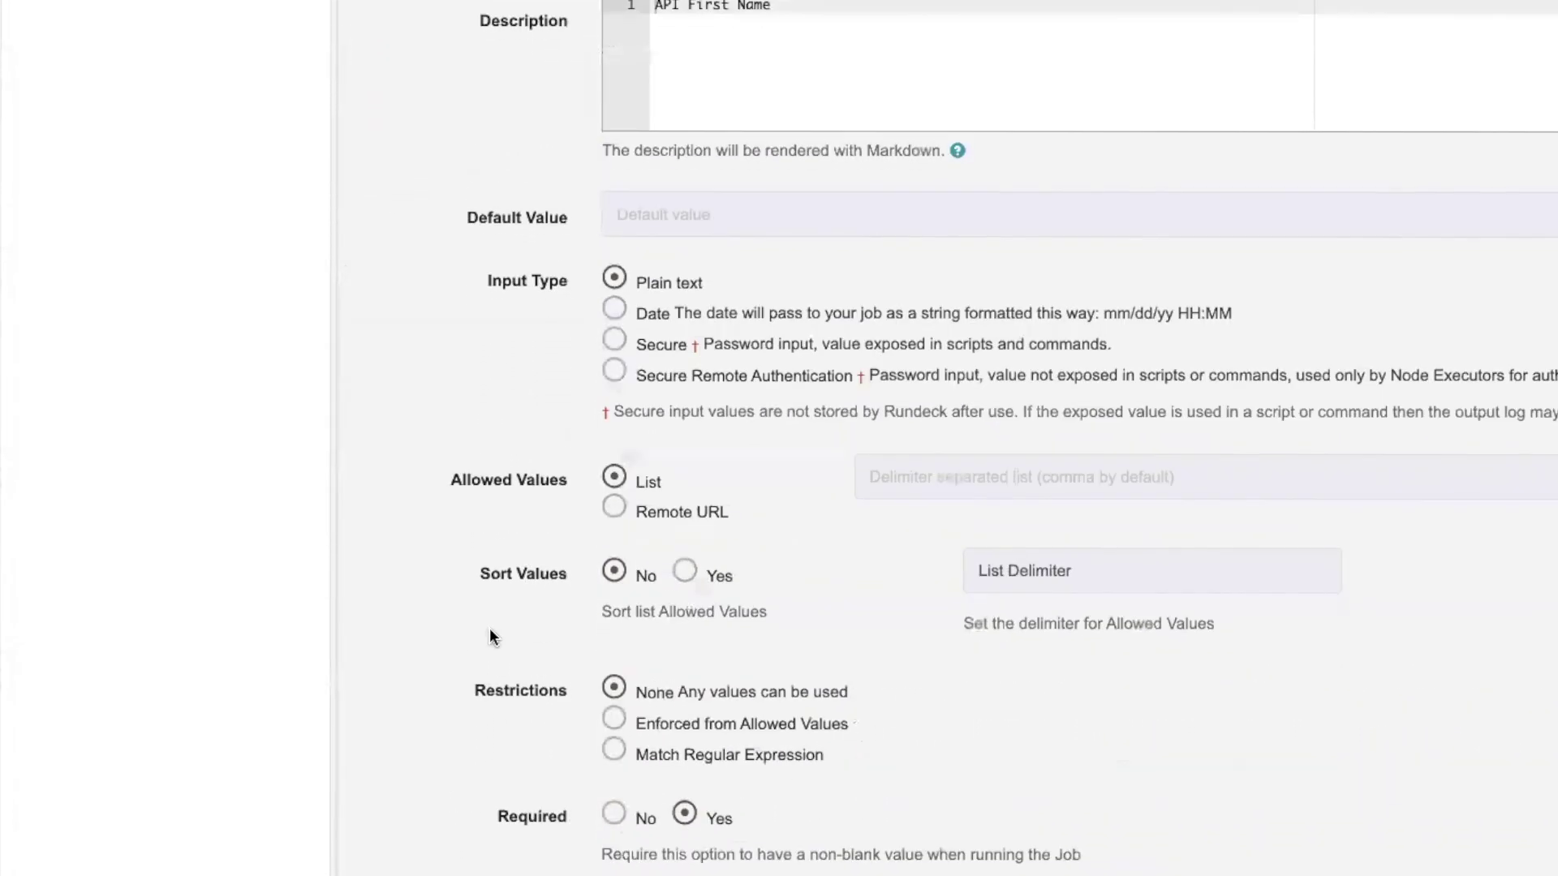
scroll(450, 836, down, 1)
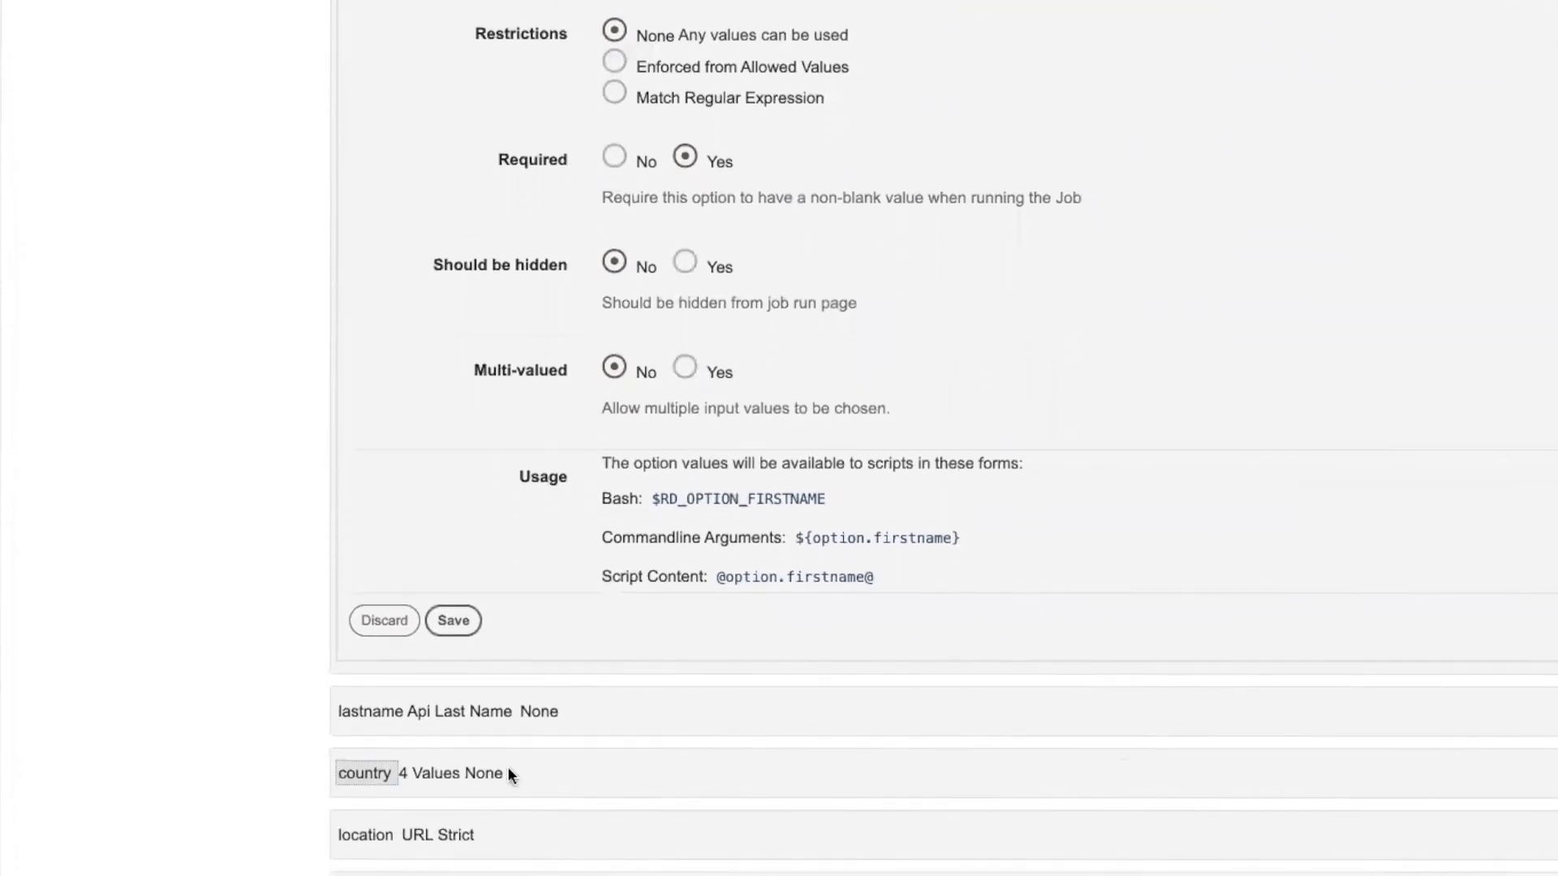
click(353, 757)
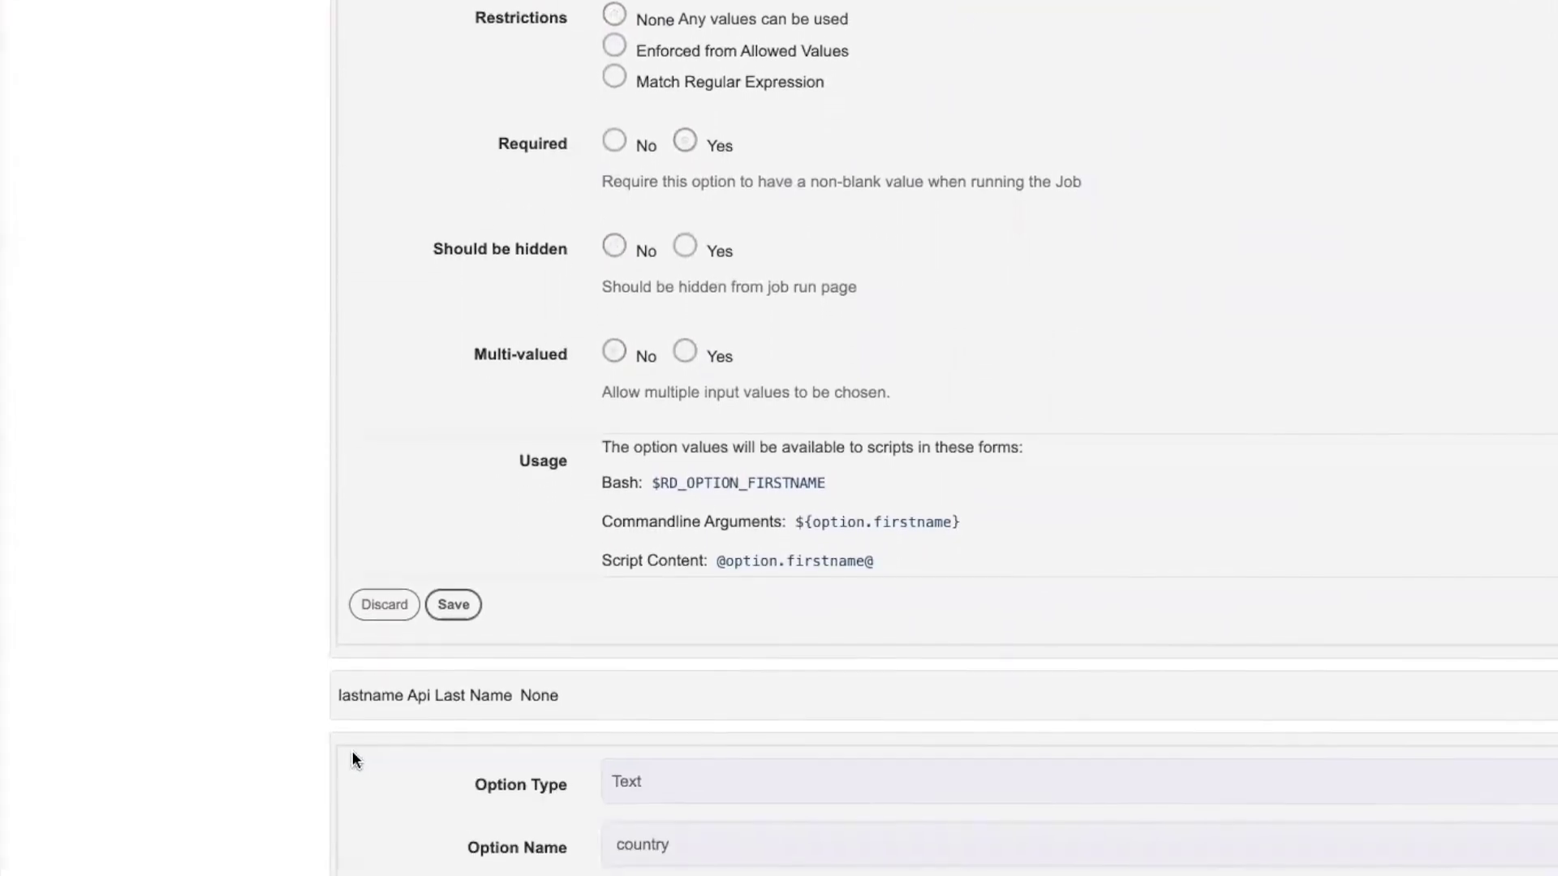
scroll(195, 737, down, 6)
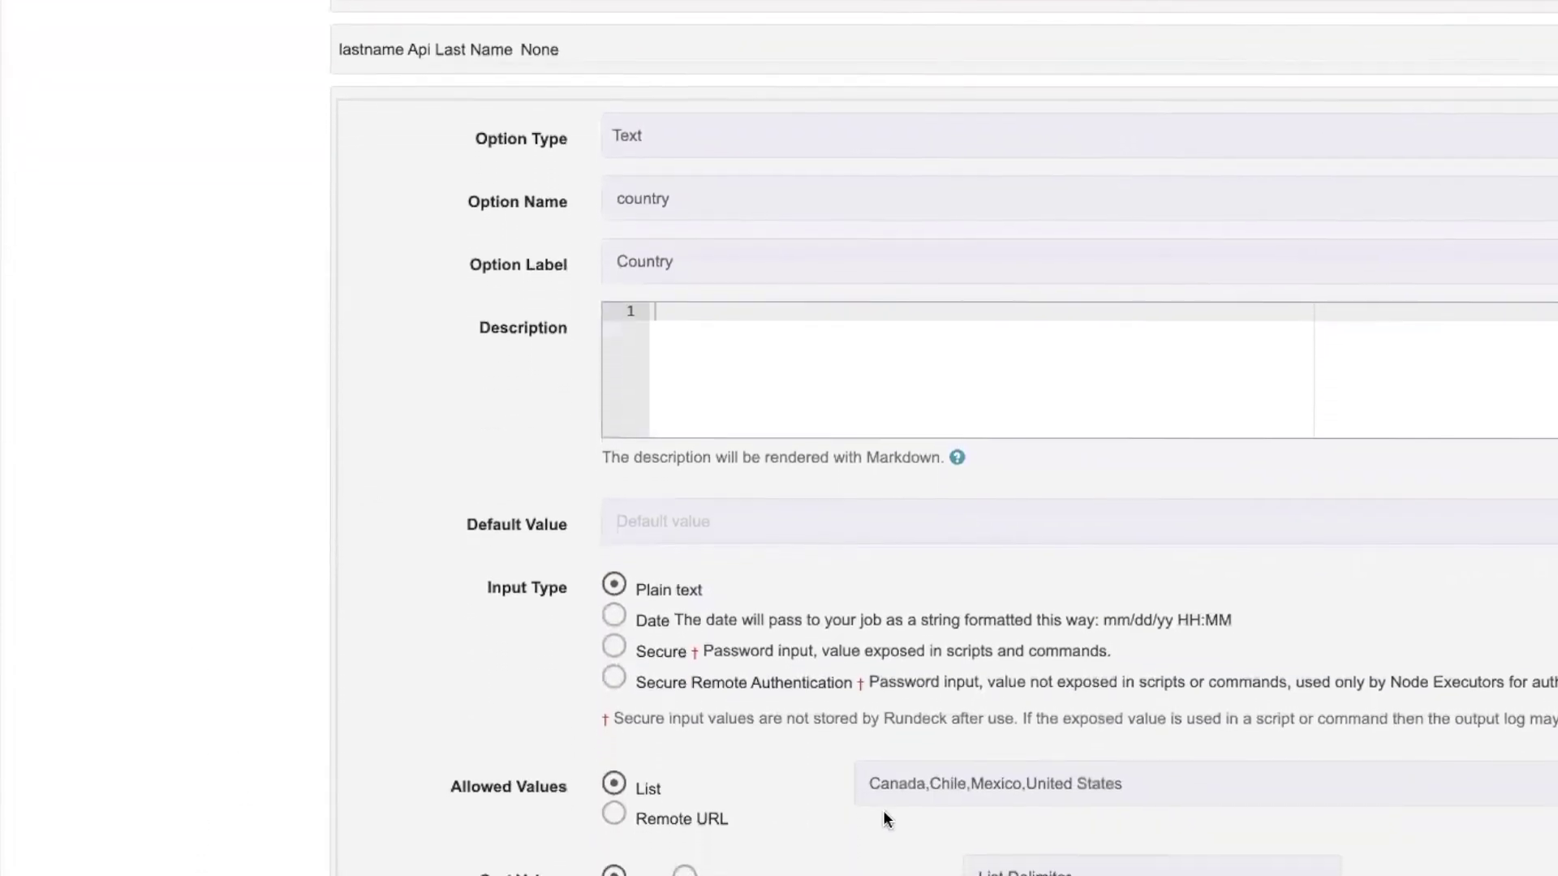
double_click(886, 774)
drag(1008, 769, 1111, 769)
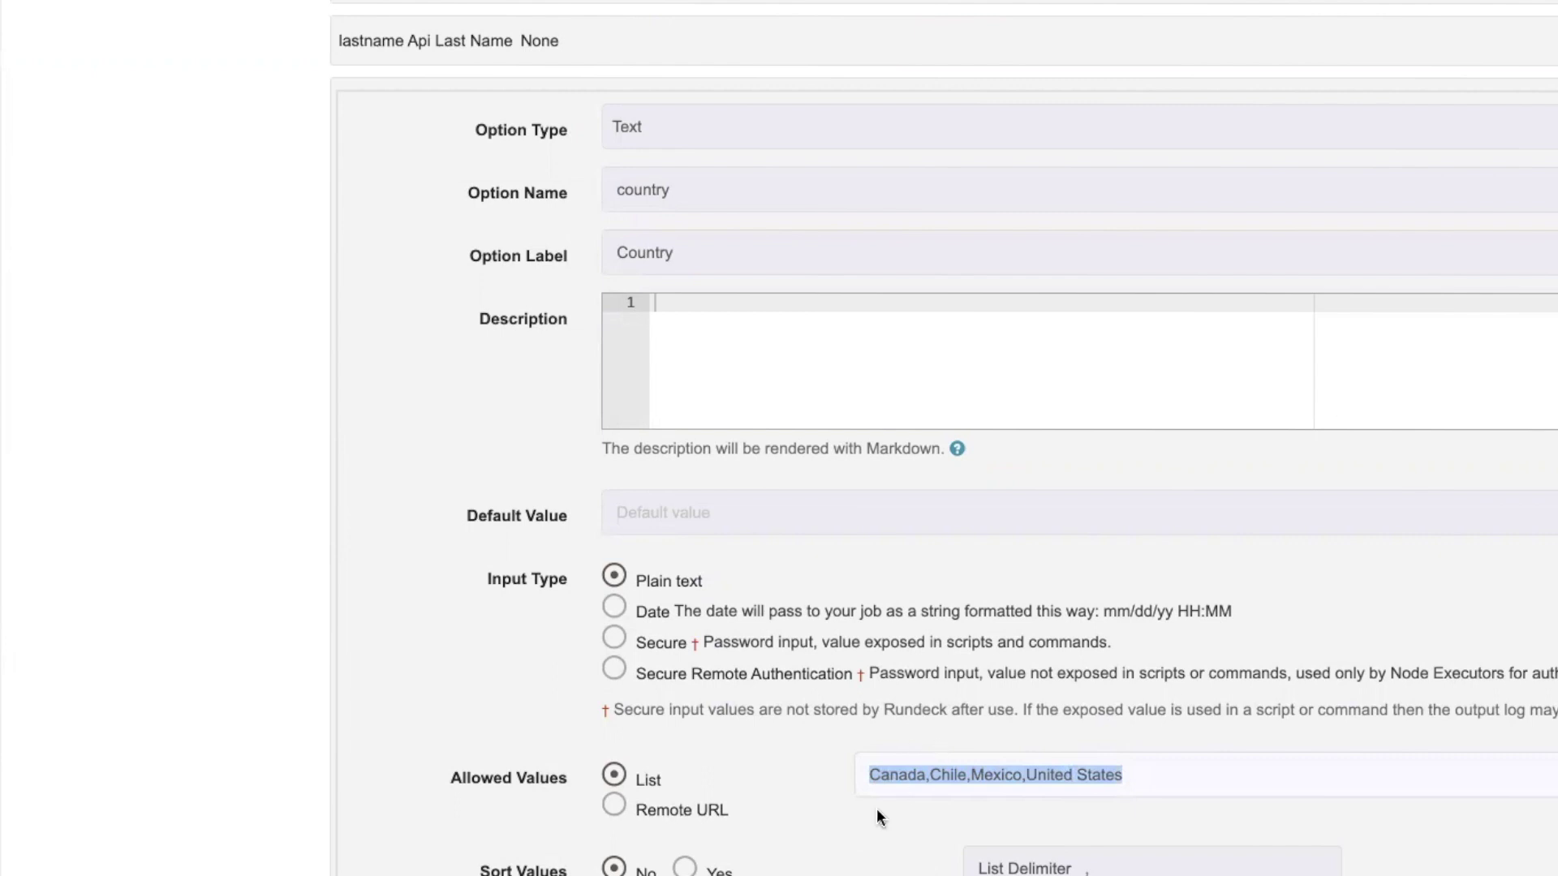
scroll(180, 650, down, 3)
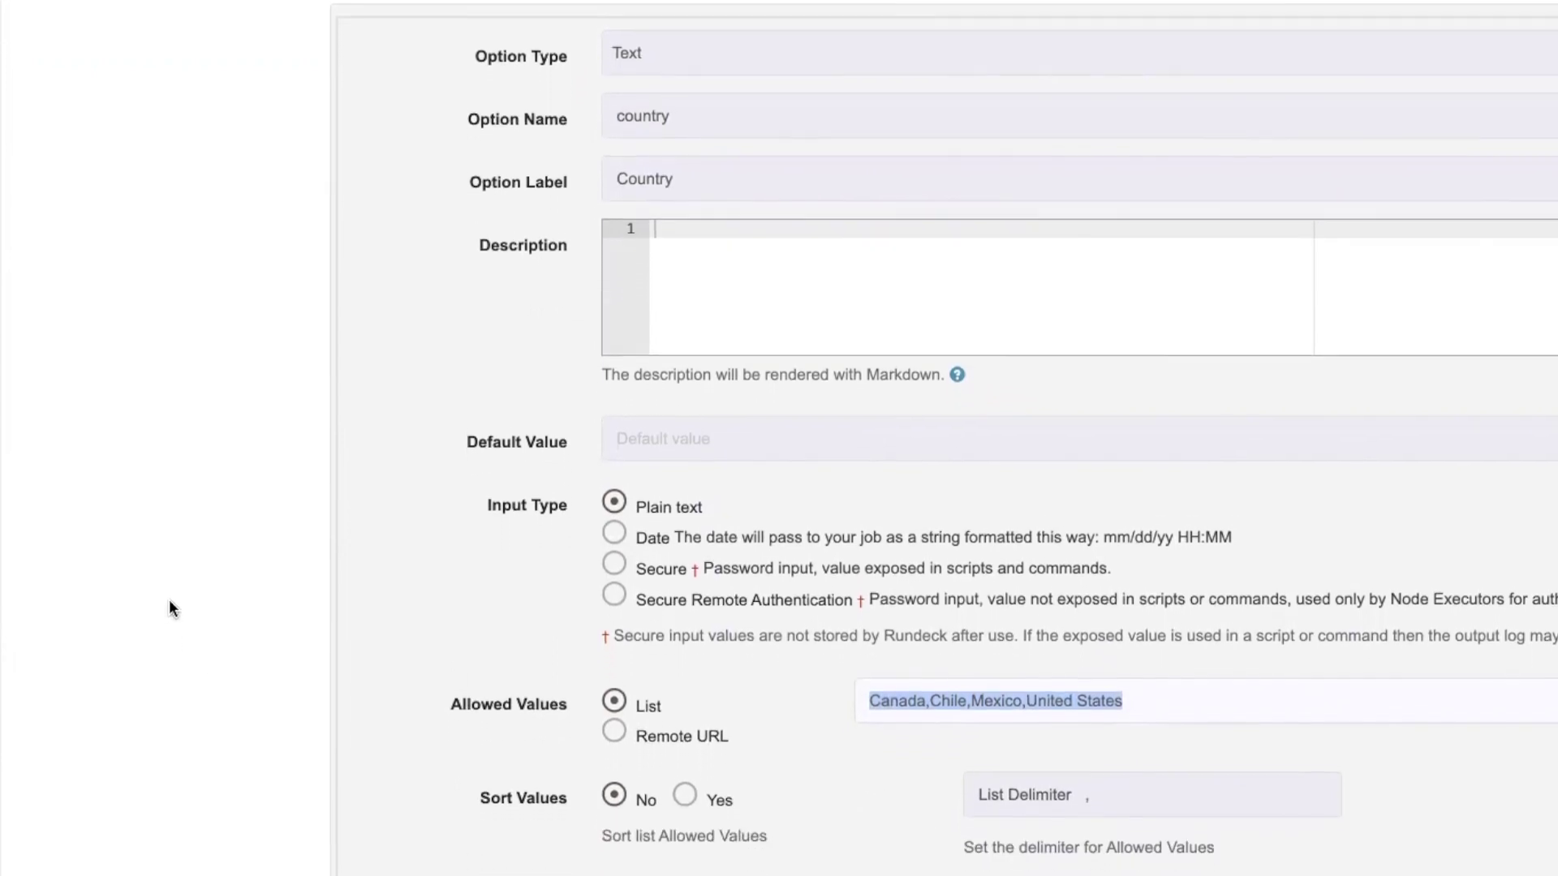
scroll(169, 601, down, 6)
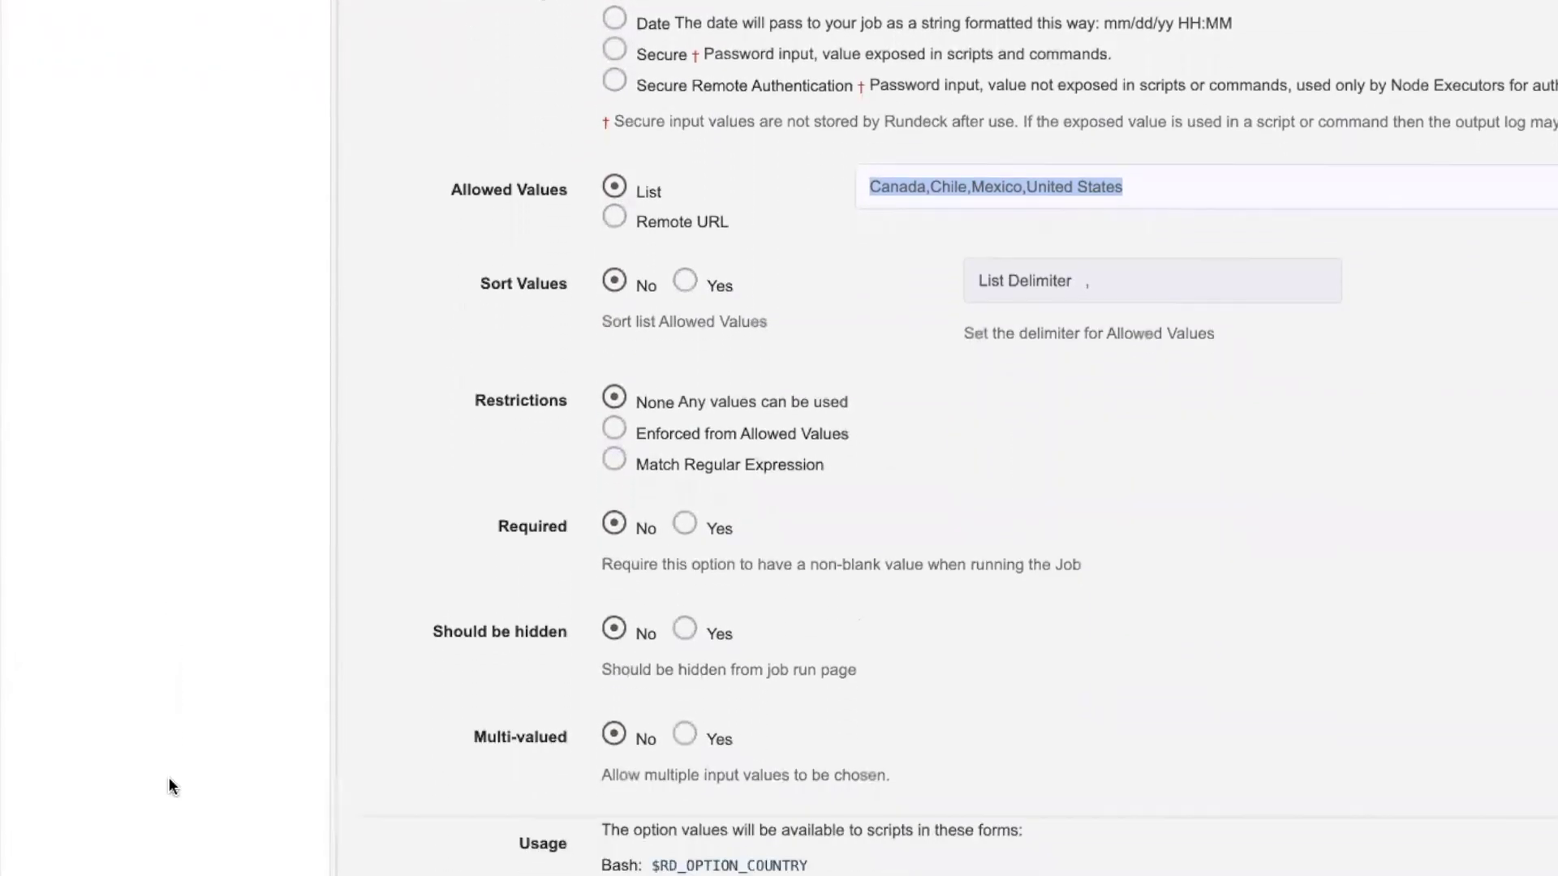
scroll(169, 777, down, 2)
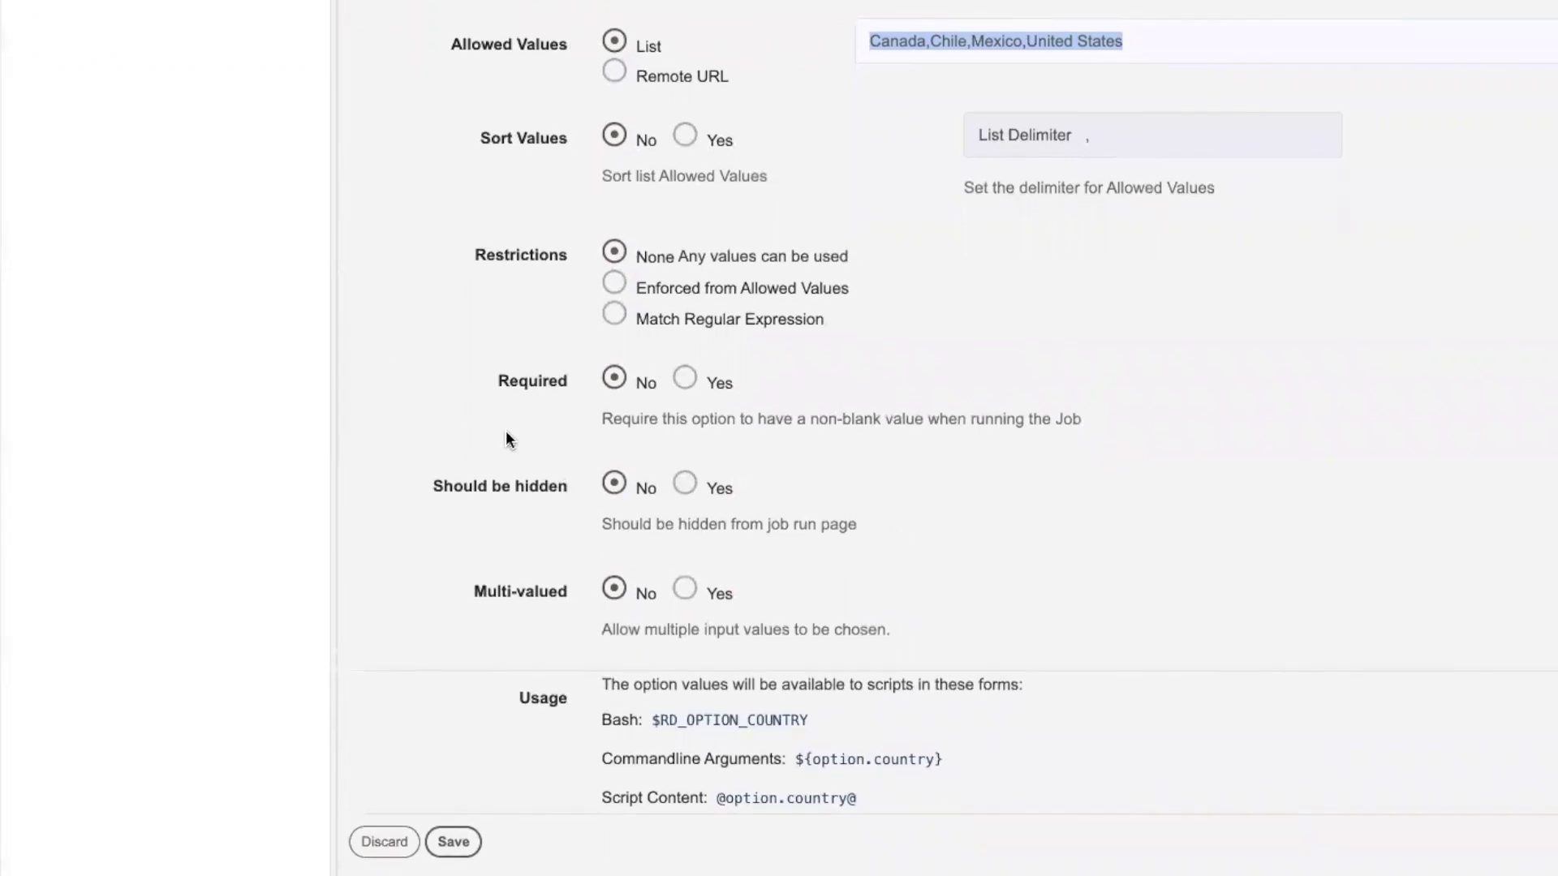
scroll(381, 836, down, 1)
click(366, 803)
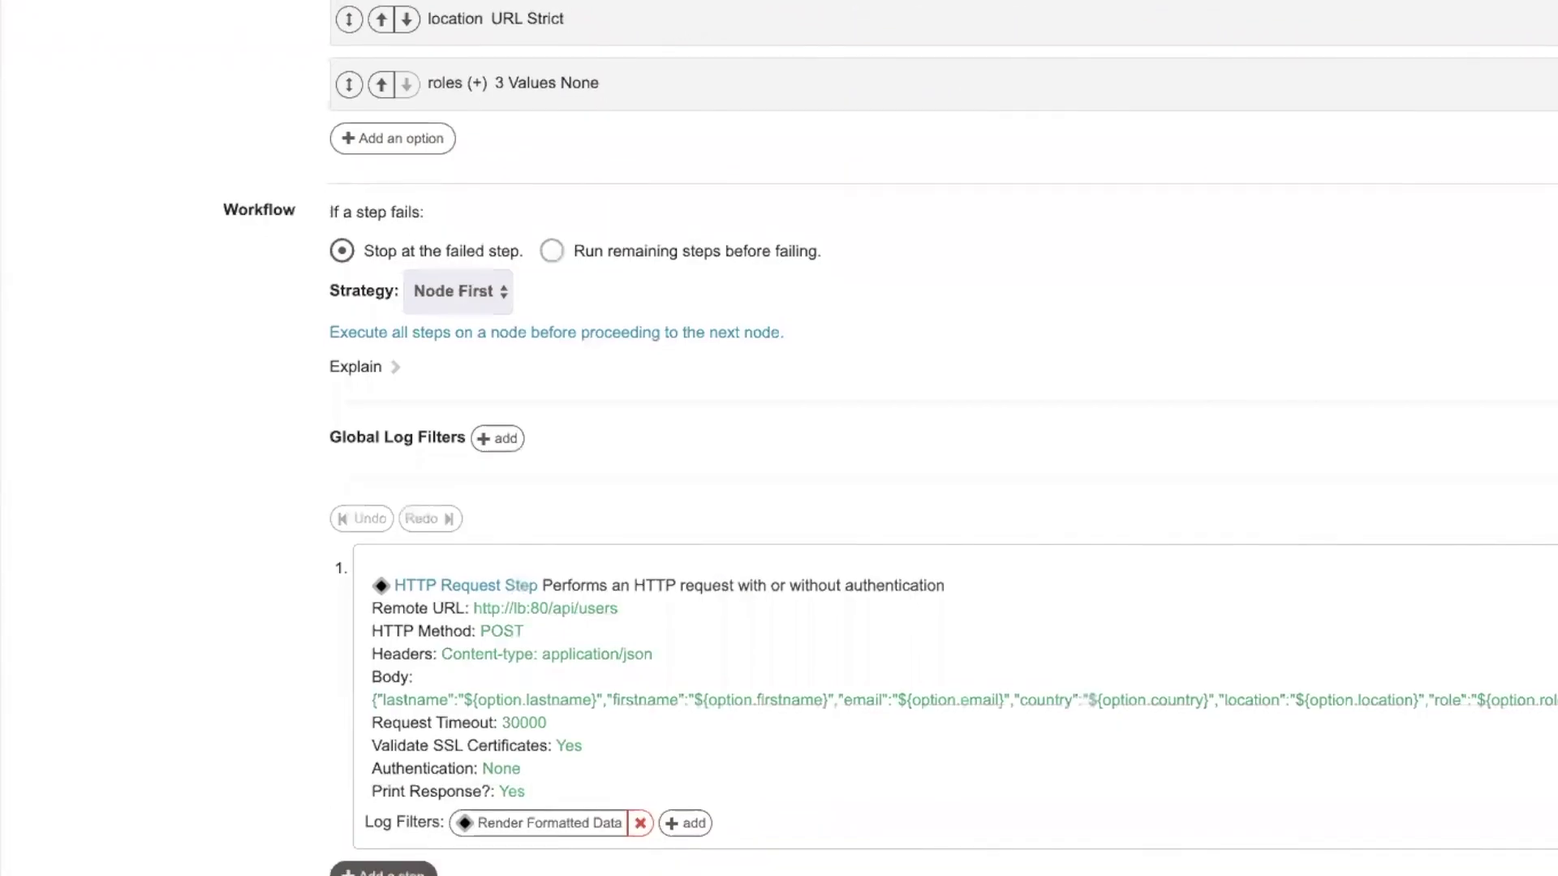
scroll(437, 315, up, 3)
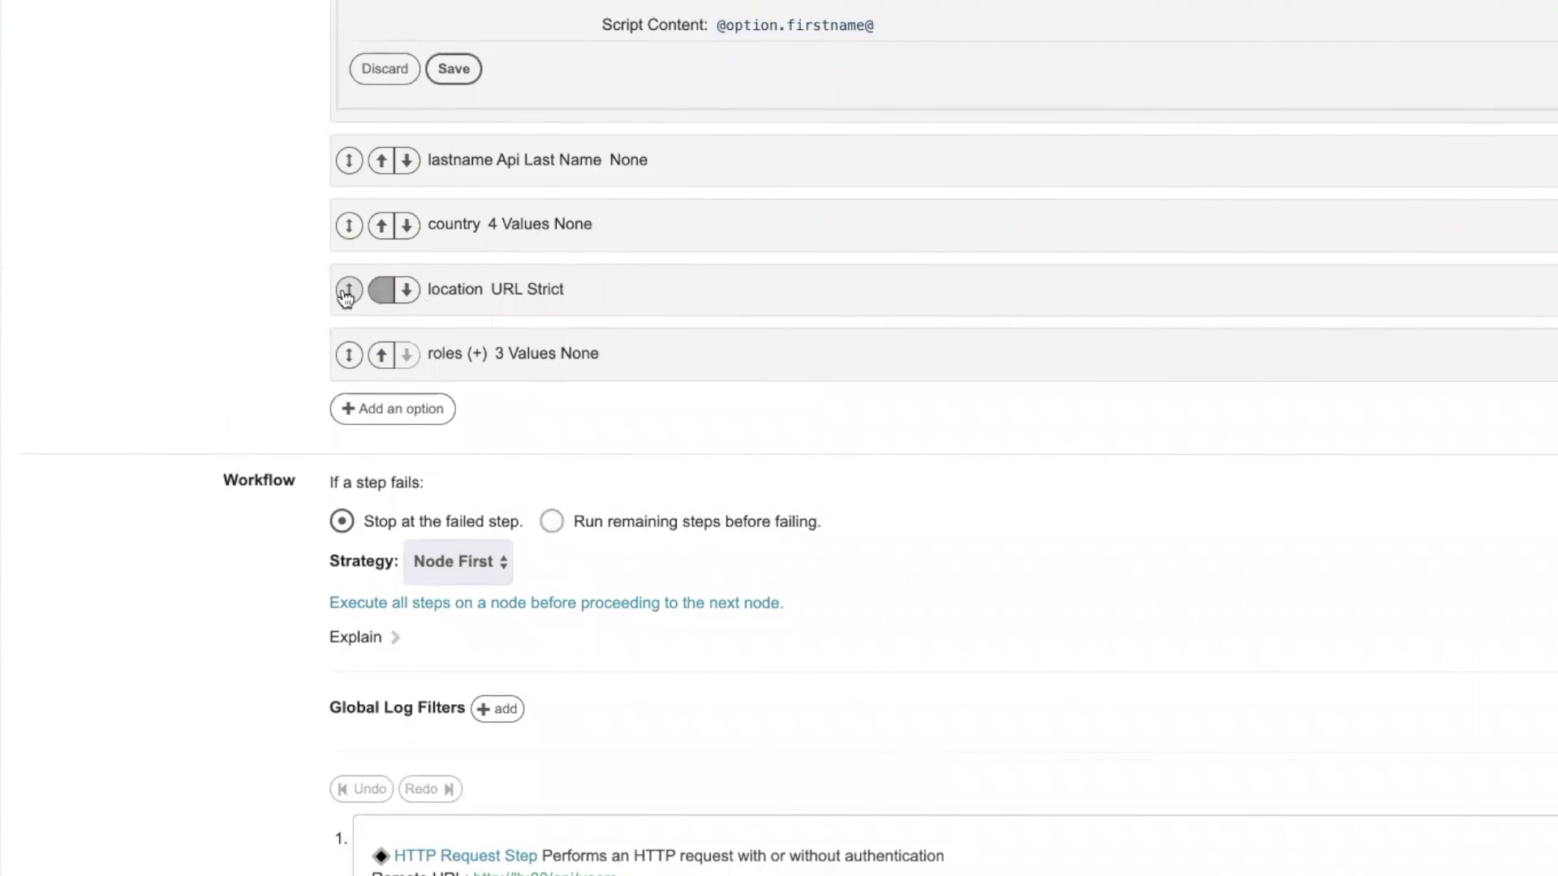
Expand the location option and highlight ${option.country.value} in its provinces Remote URL
click(452, 290)
scroll(454, 434, down, 5)
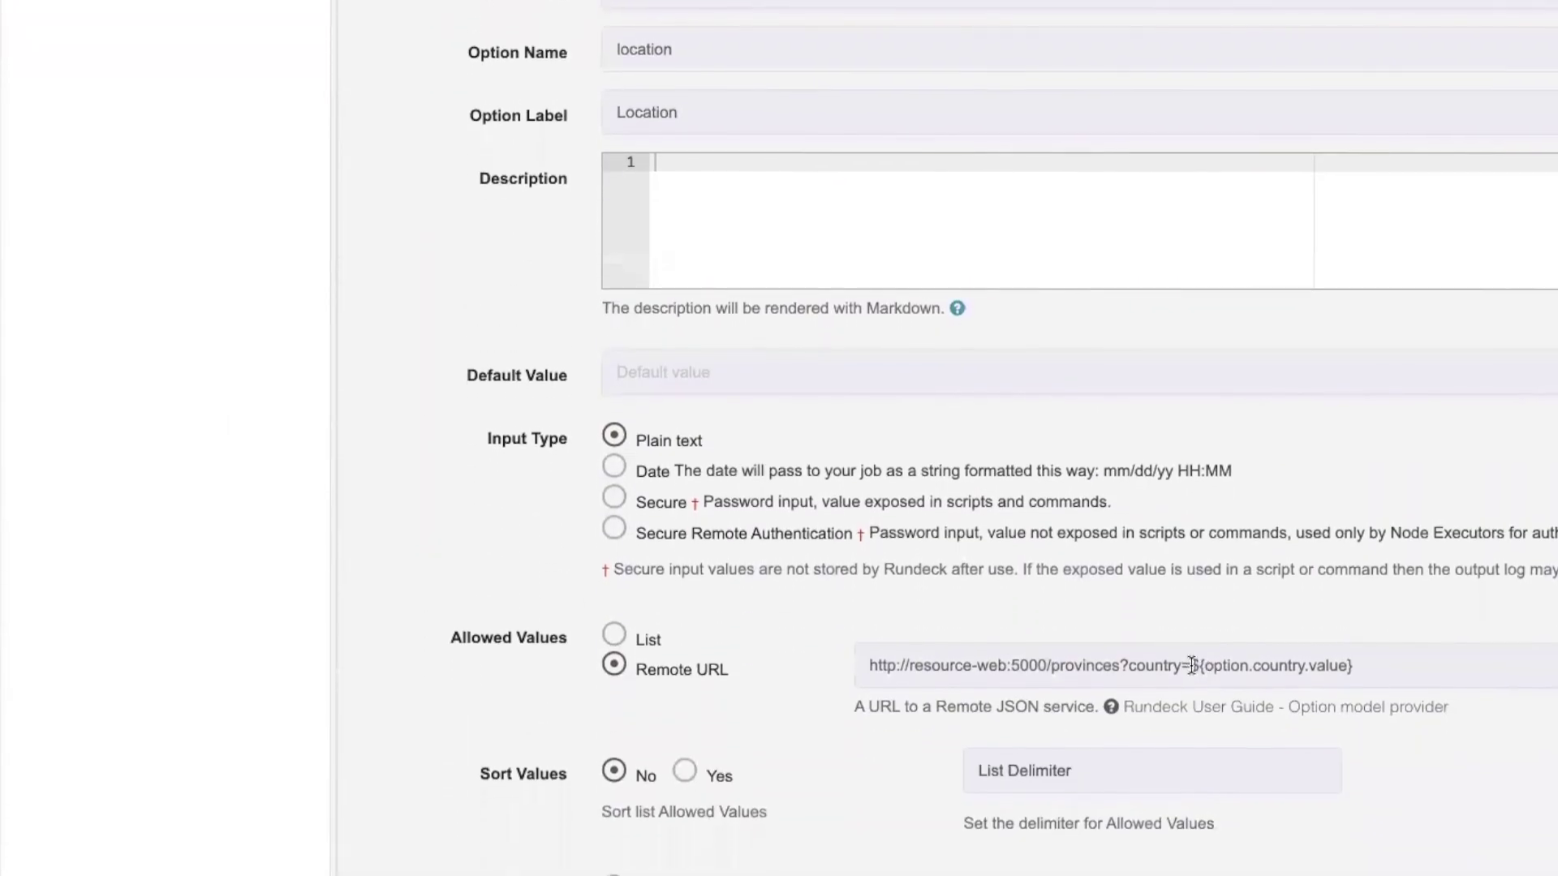
drag(1191, 665, 1368, 666)
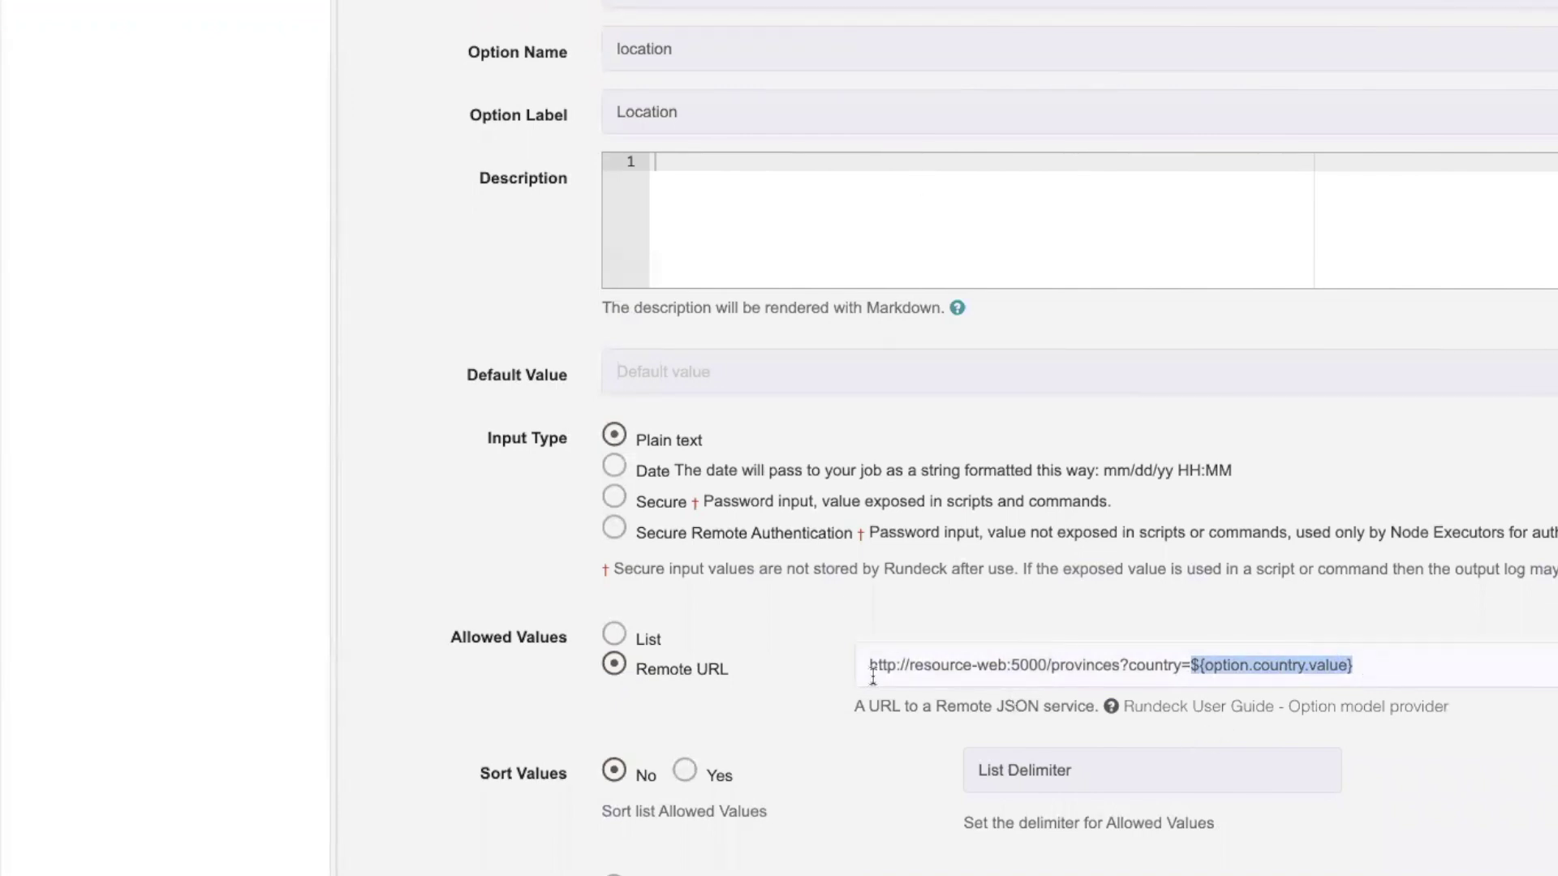
drag(870, 665, 1118, 659)
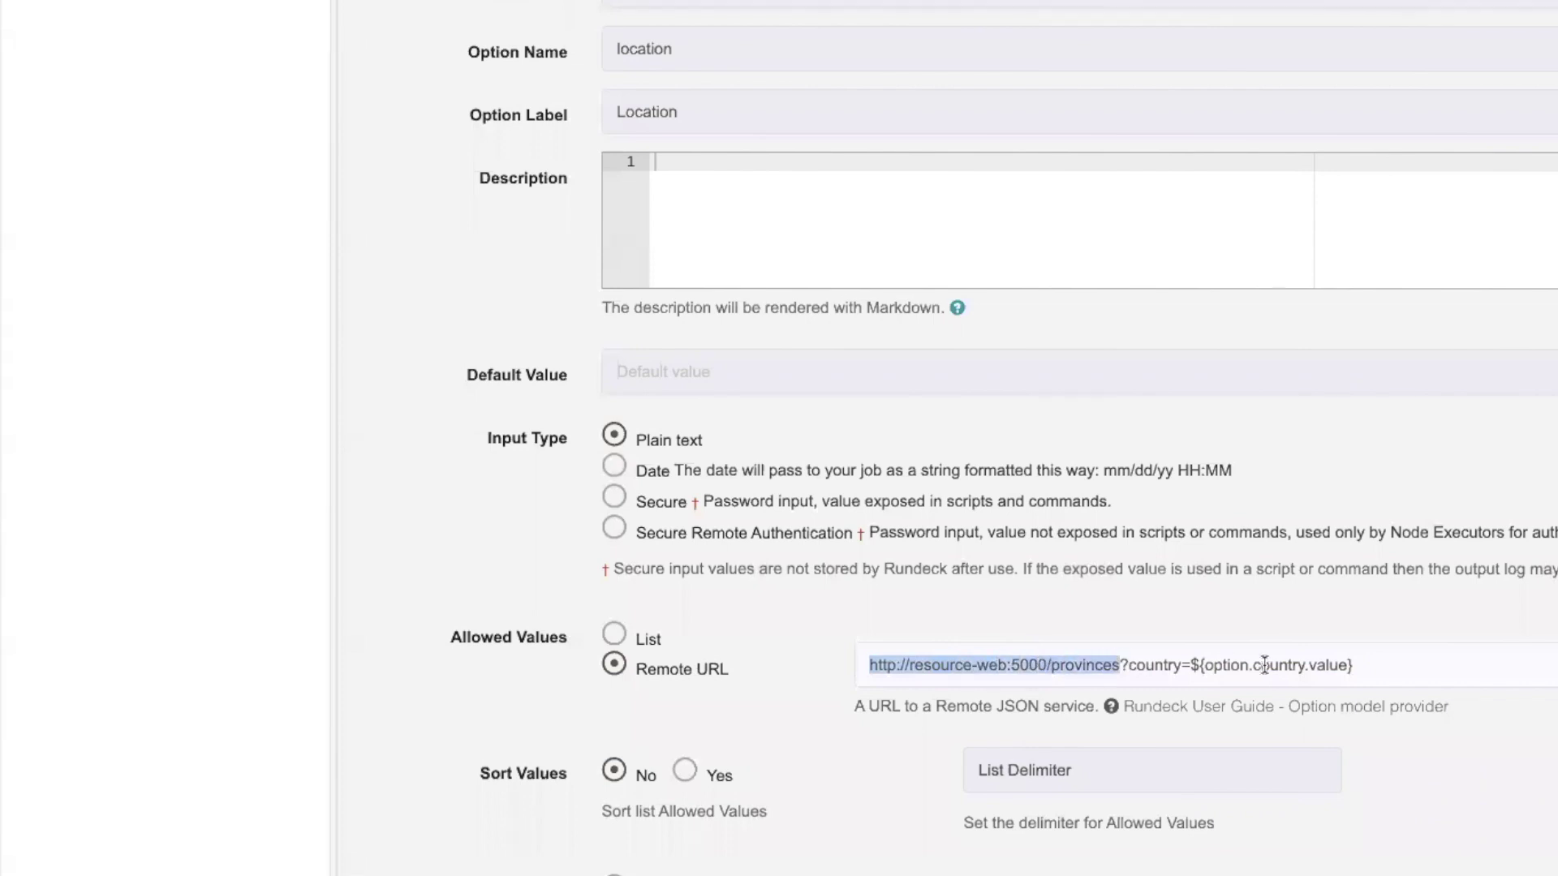
click(1192, 666)
shift+click(1405, 663)
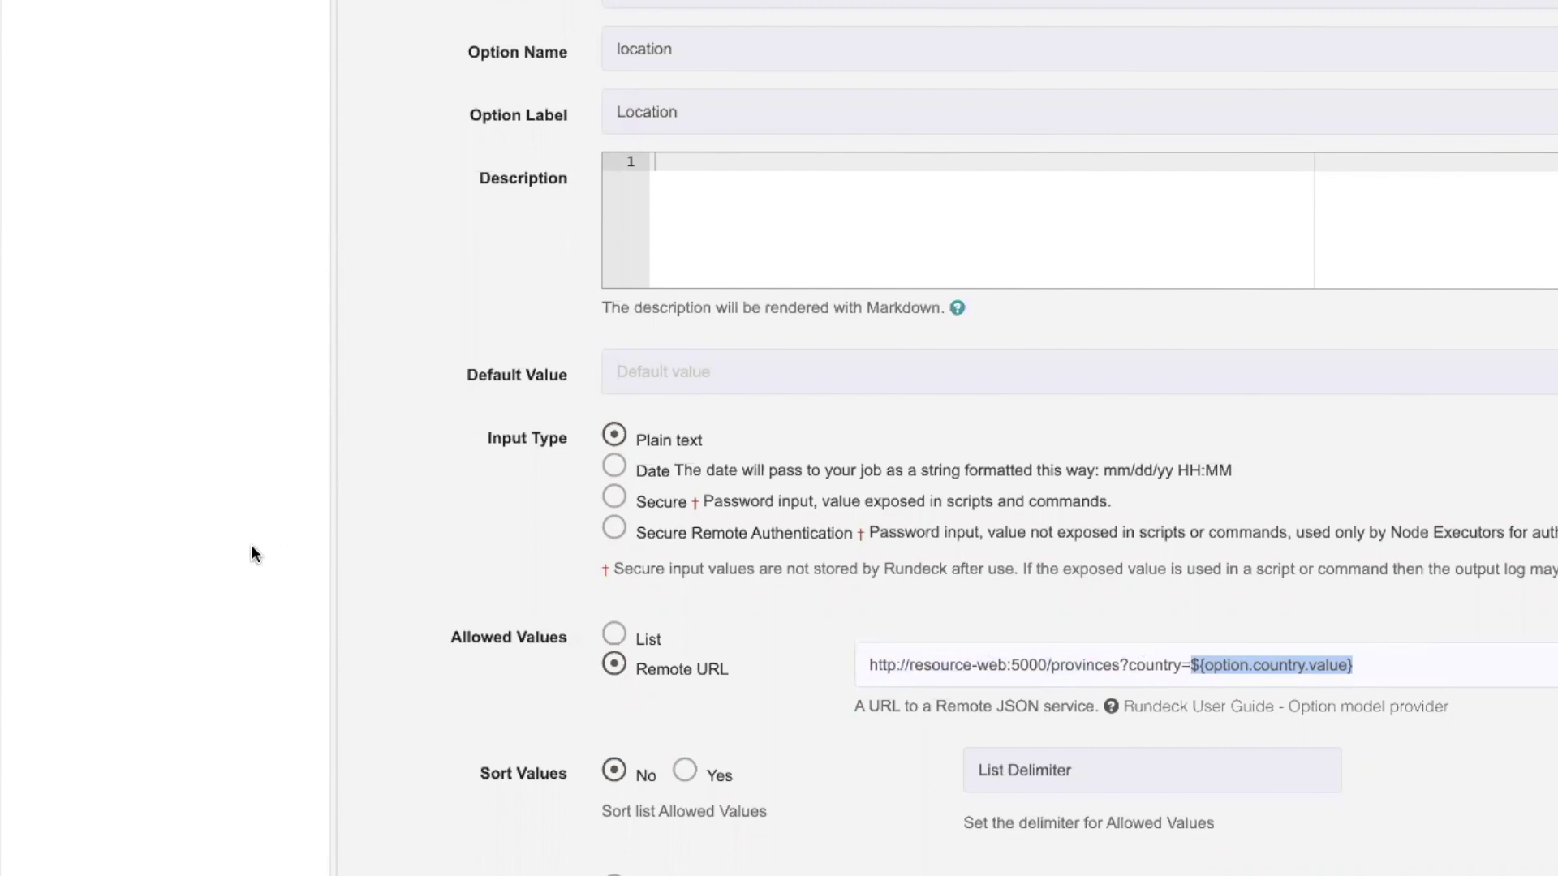
click(1189, 659)
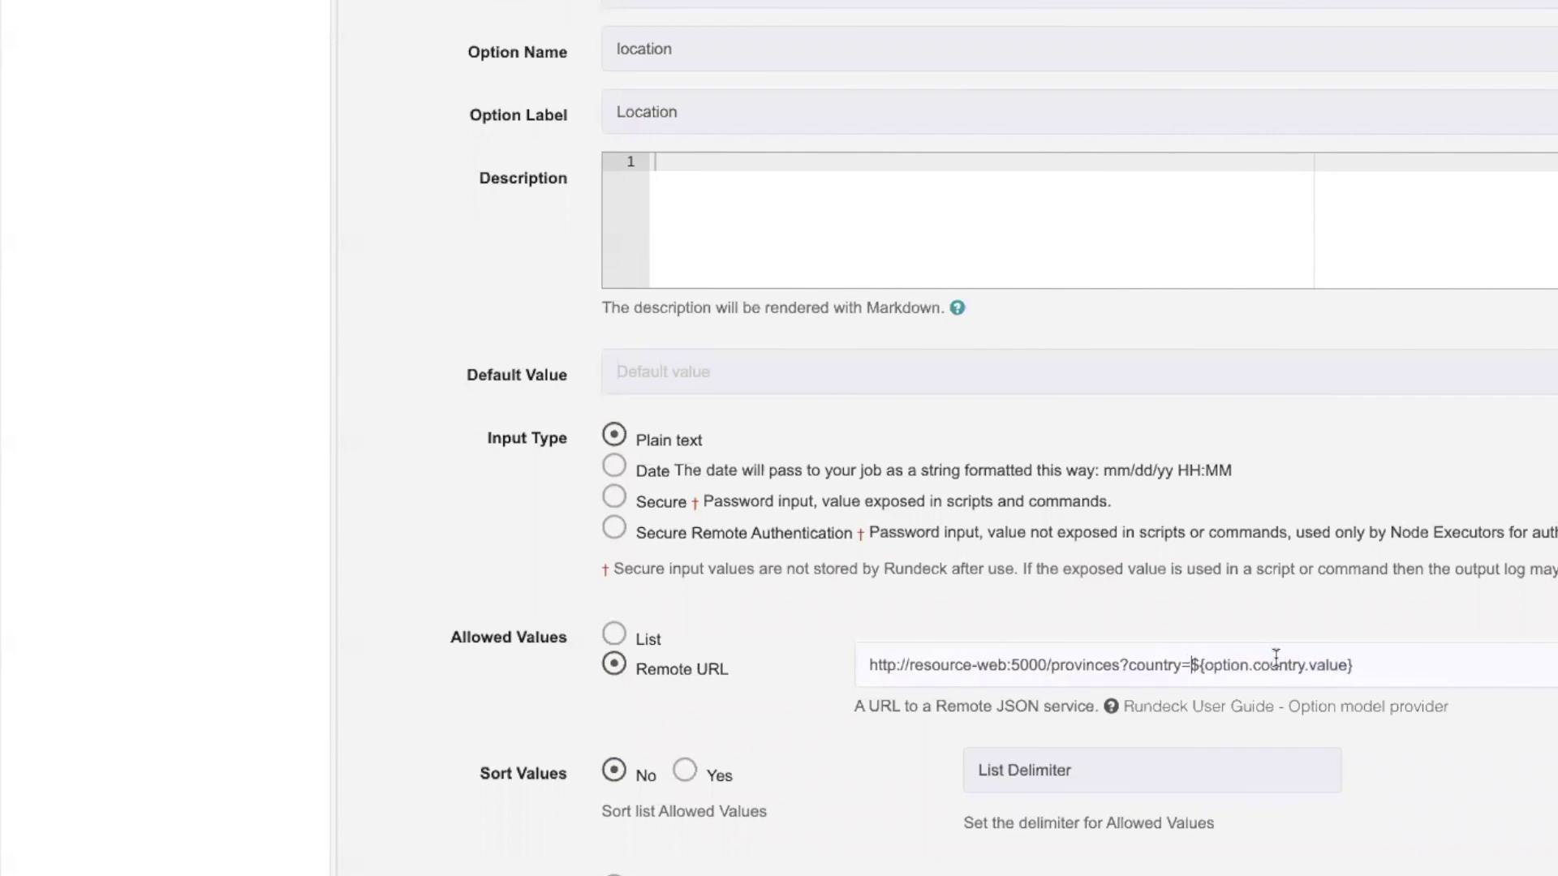
drag(1190, 662, 1351, 659)
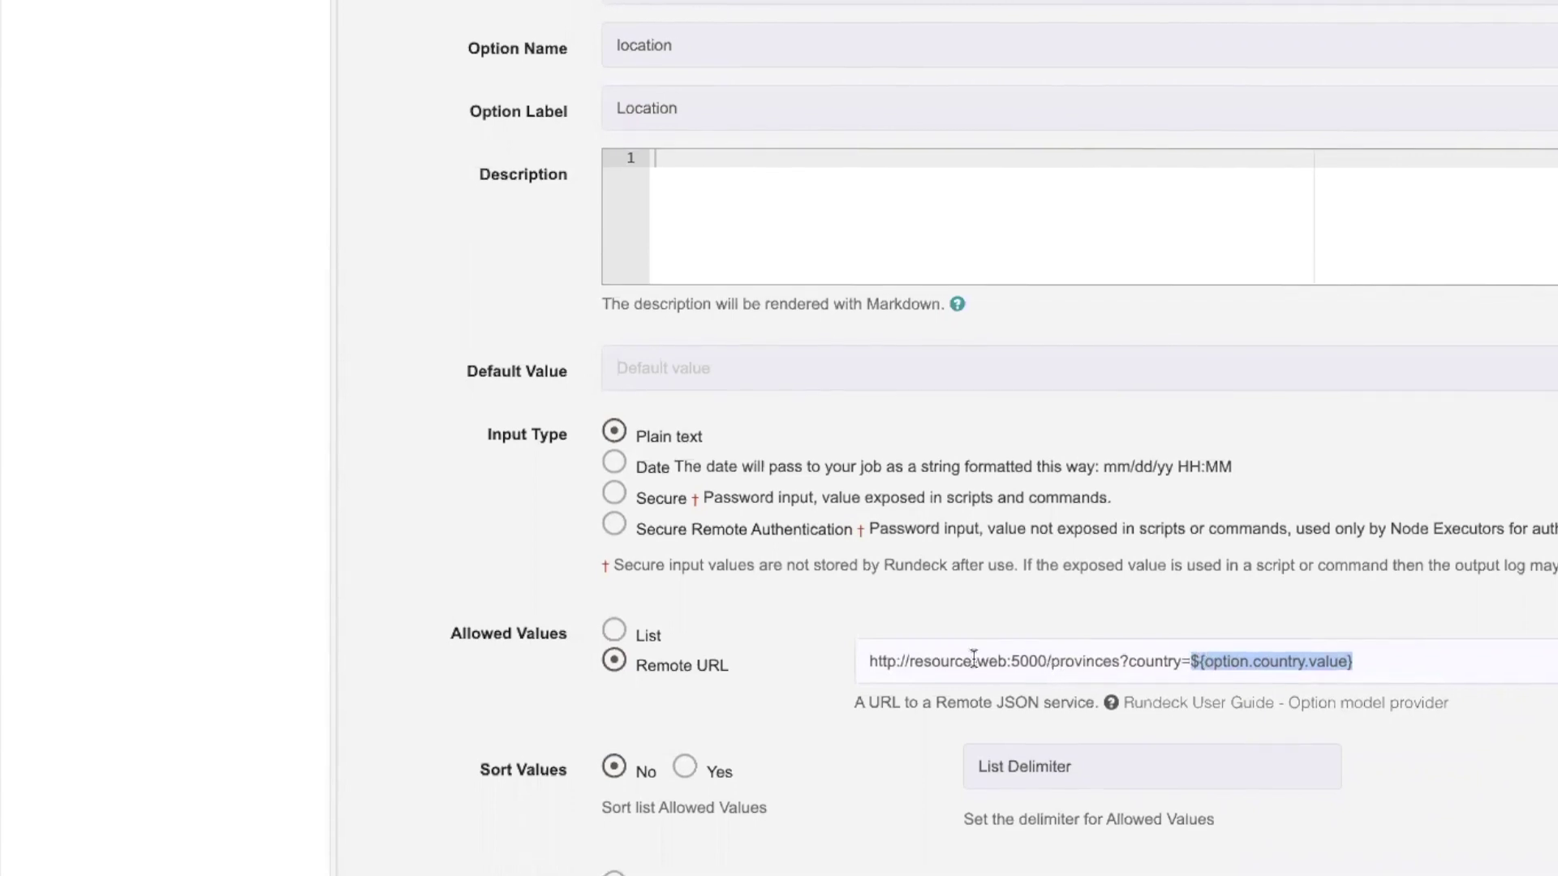
scroll(215, 546, down, 2)
scroll(165, 497, down, 8)
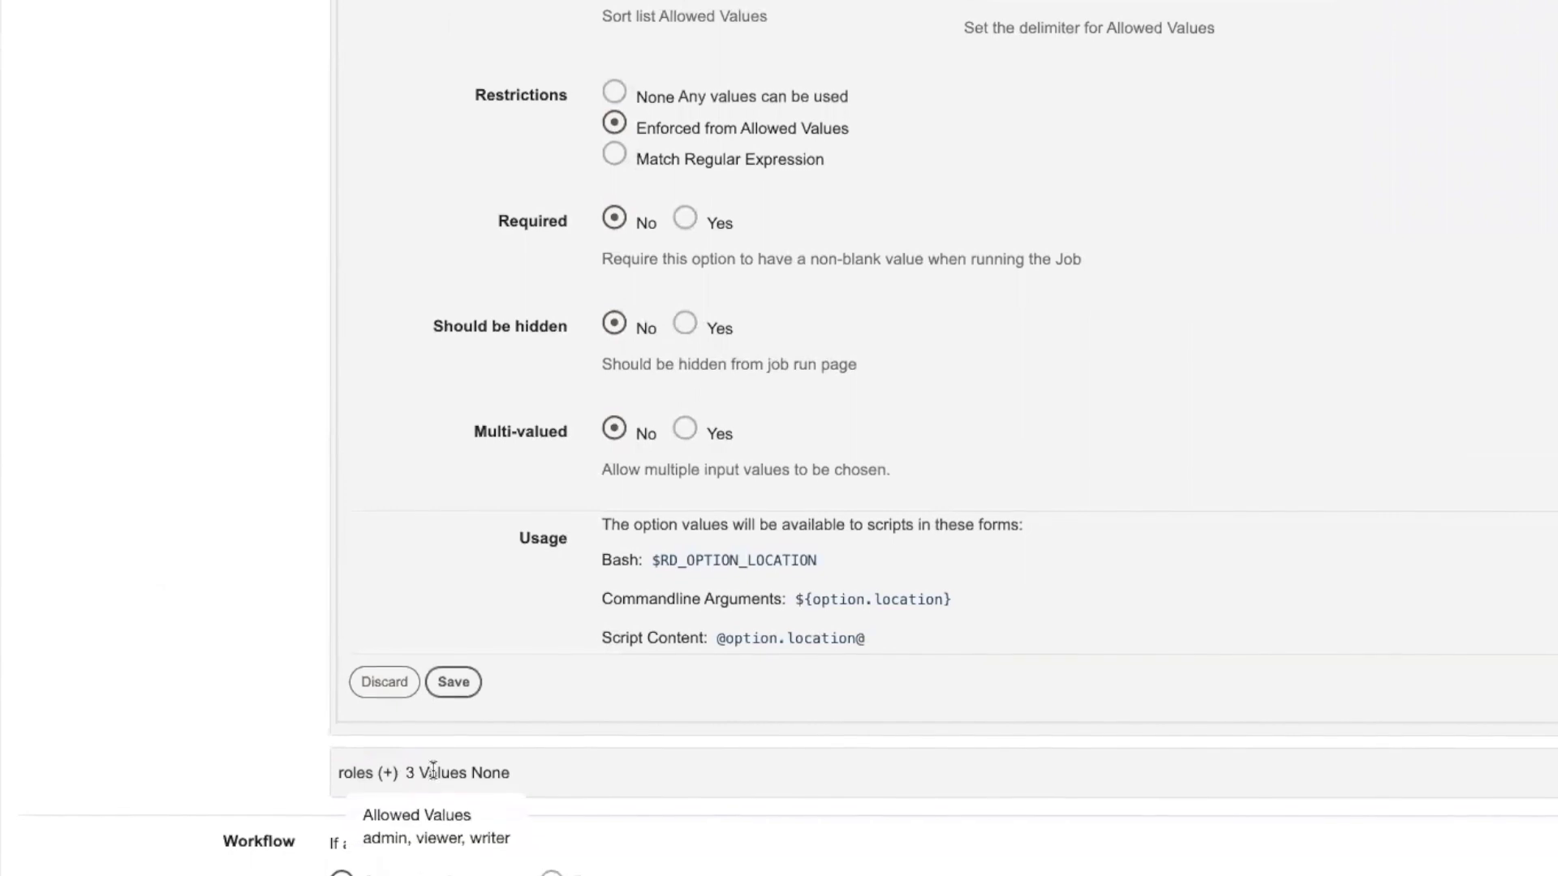
Expand the roles option and highlight its ${option.roles} usage form
click(346, 775)
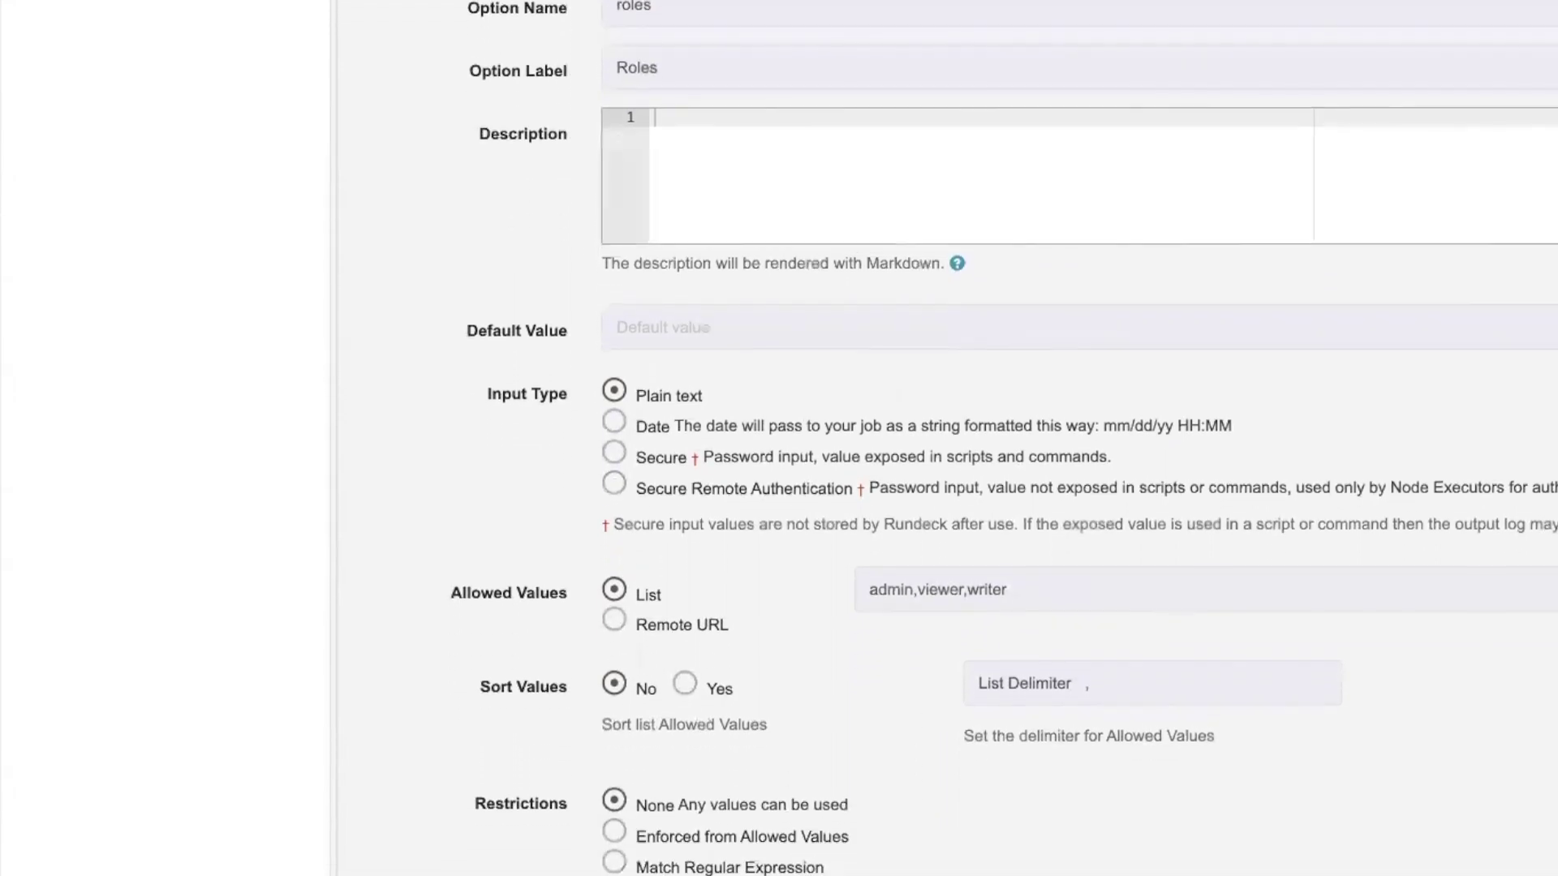
scroll(918, 753, down, 5)
scroll(918, 733, down, 8)
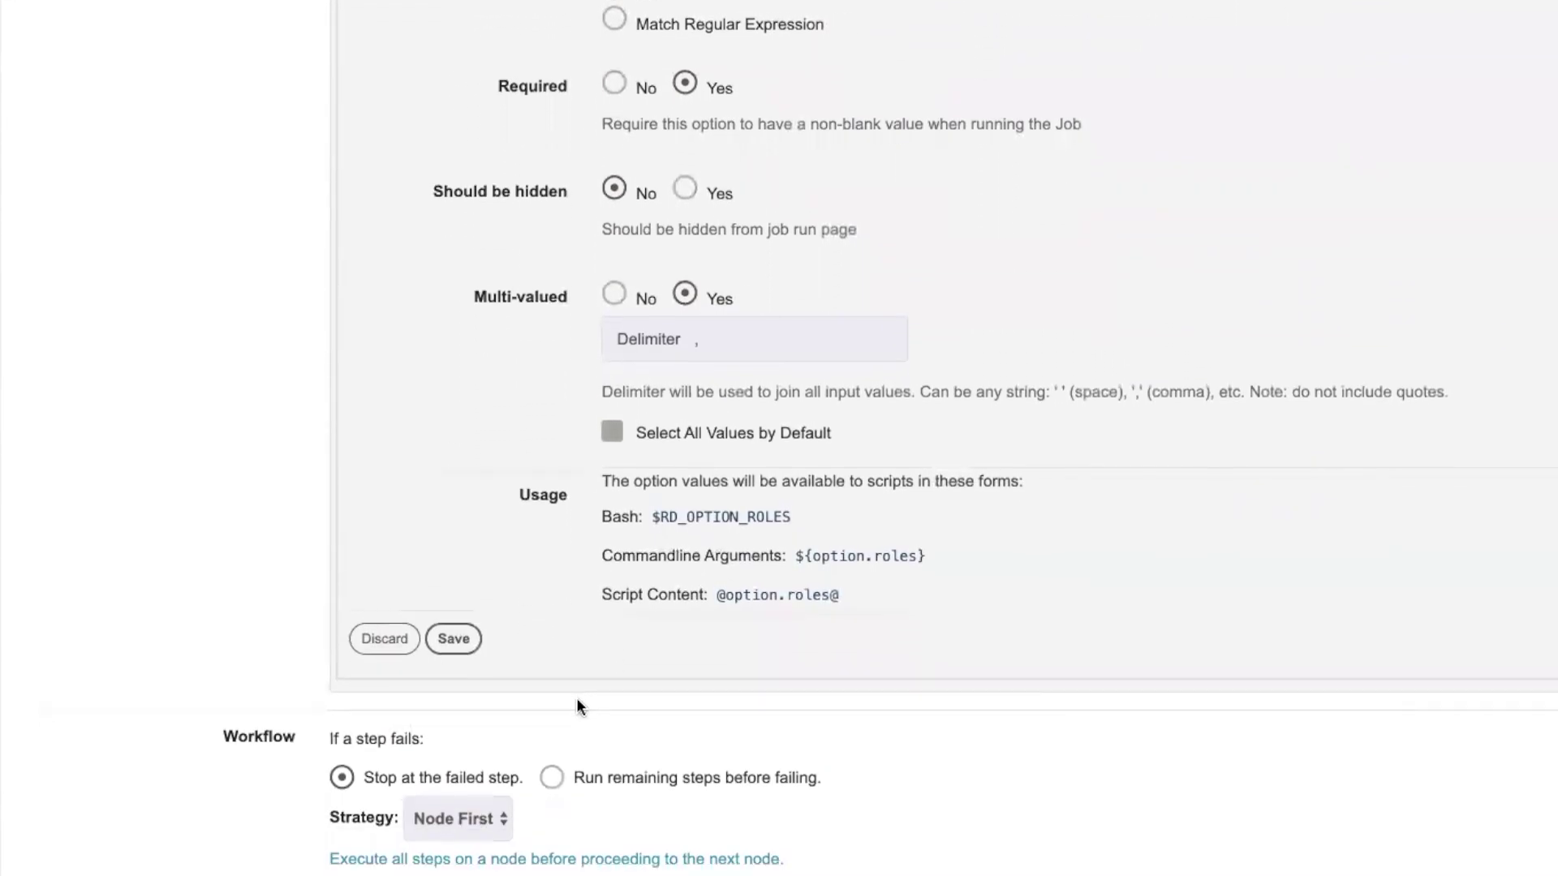
scroll(420, 826, down, 2)
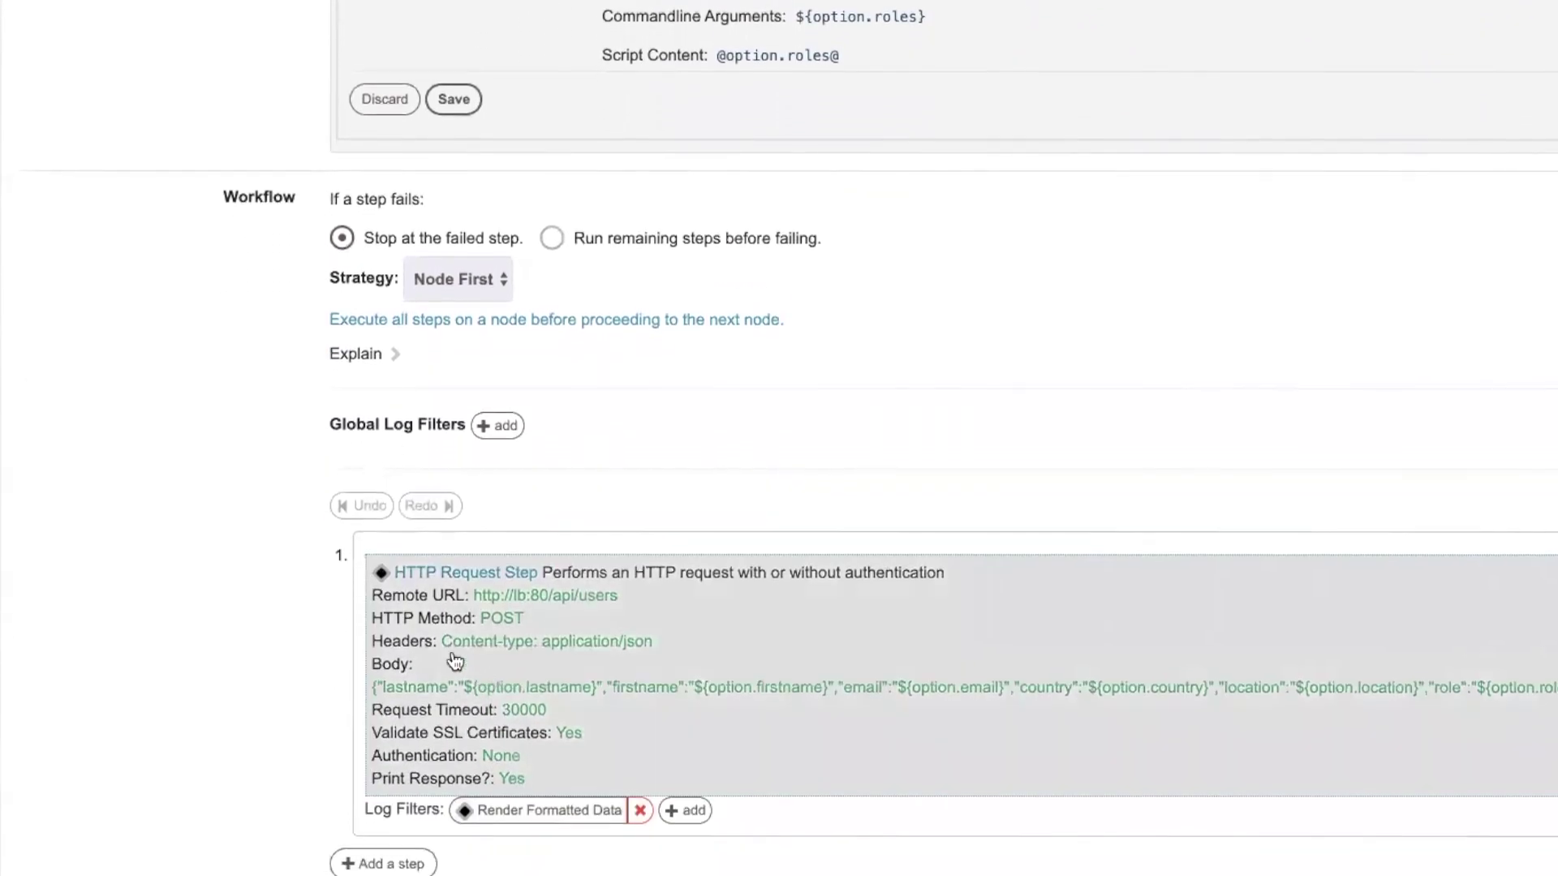
scroll(829, 407, up, 3)
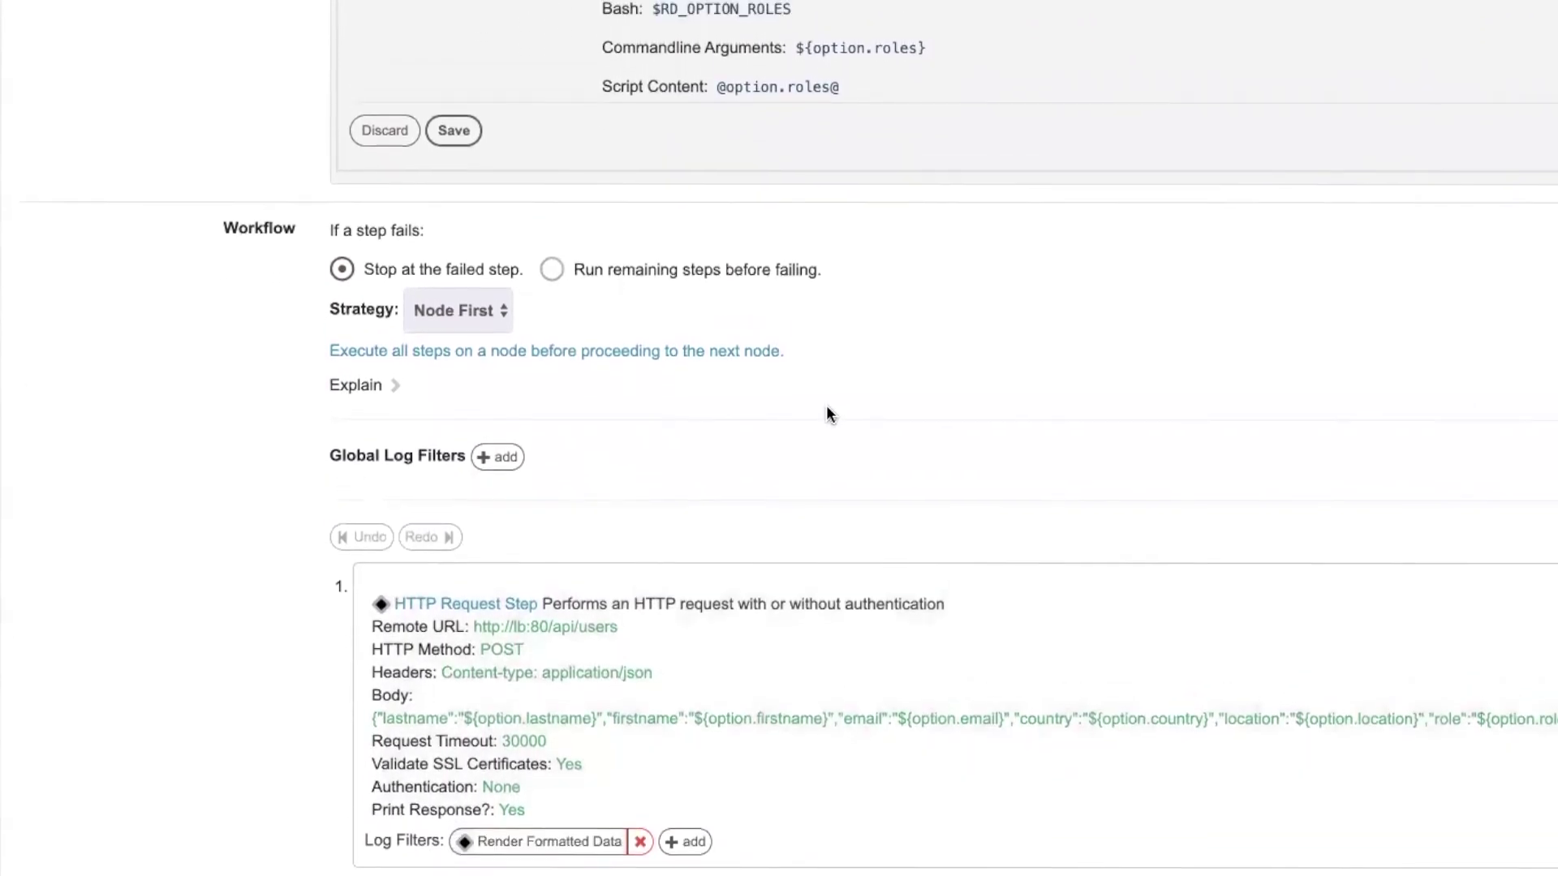
scroll(641, 237, up, 1)
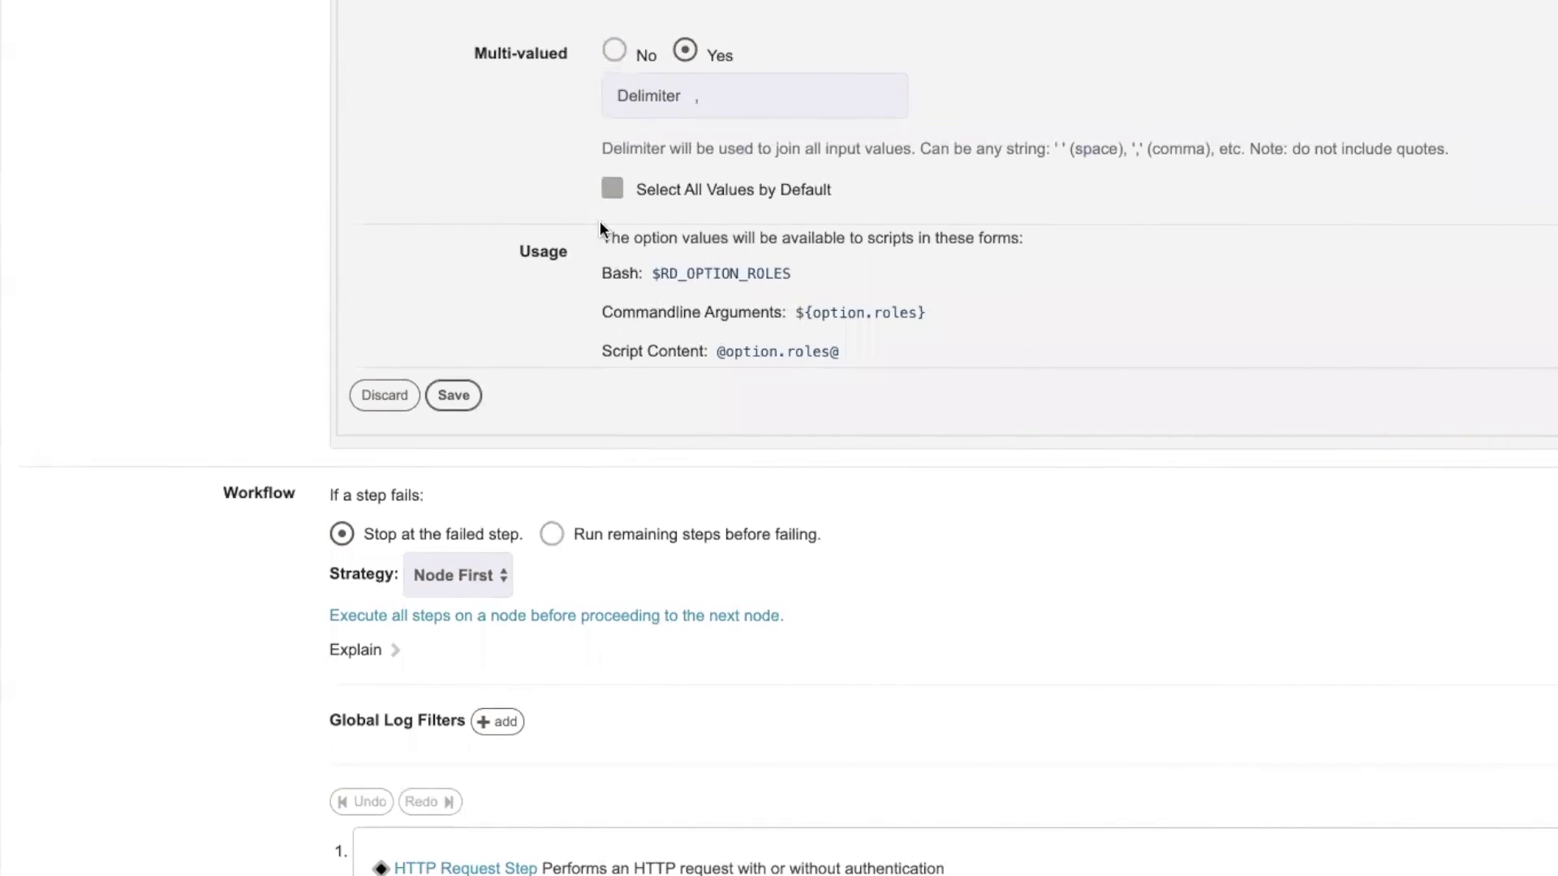
drag(602, 238, 879, 355)
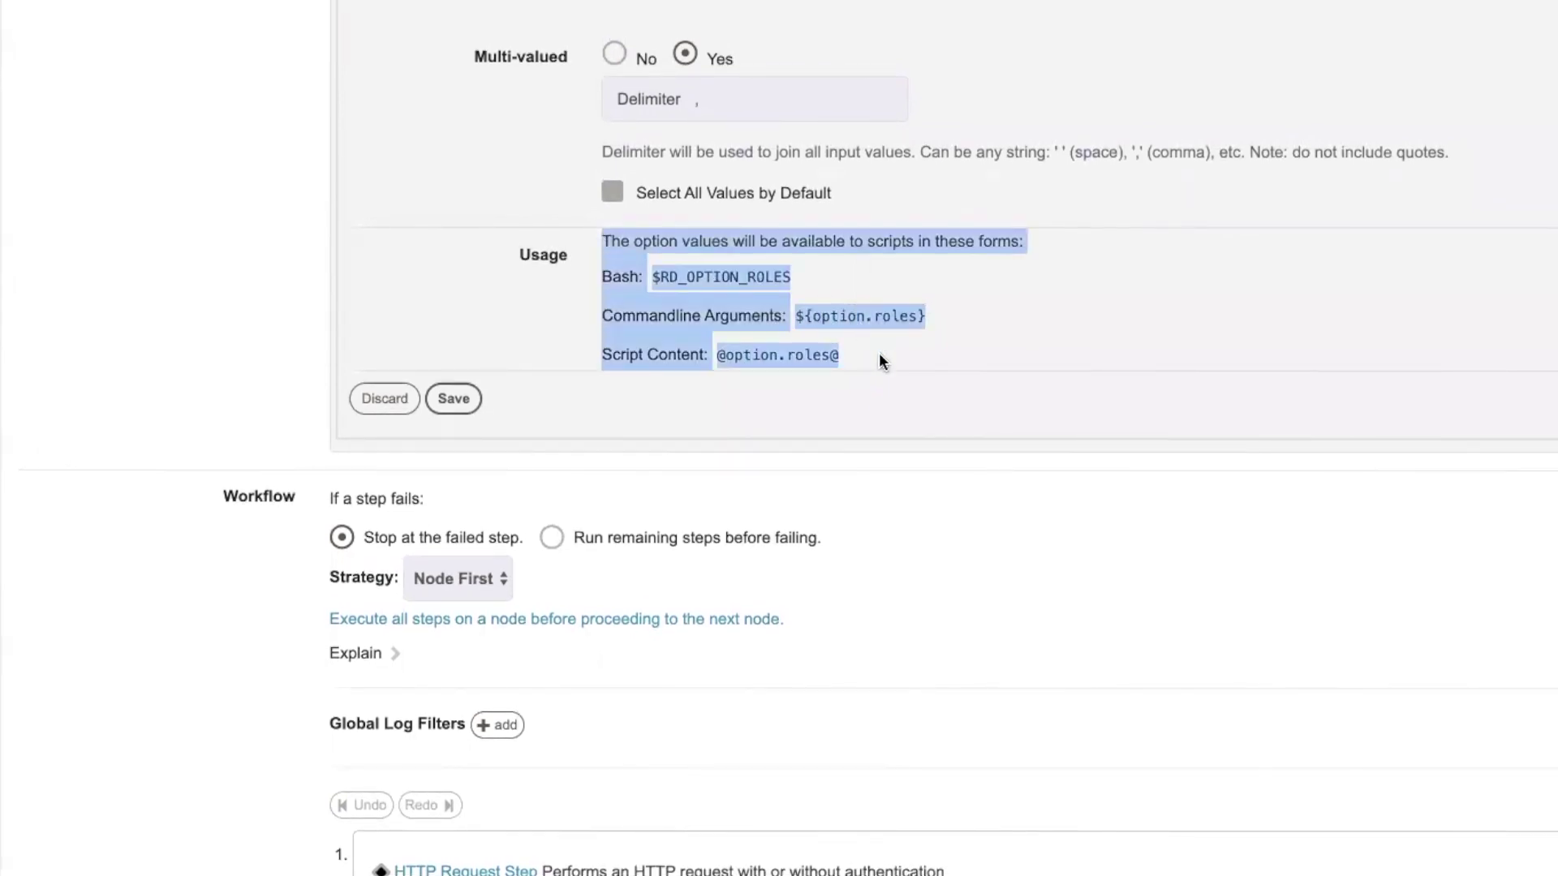
click(795, 318)
drag(794, 316, 901, 312)
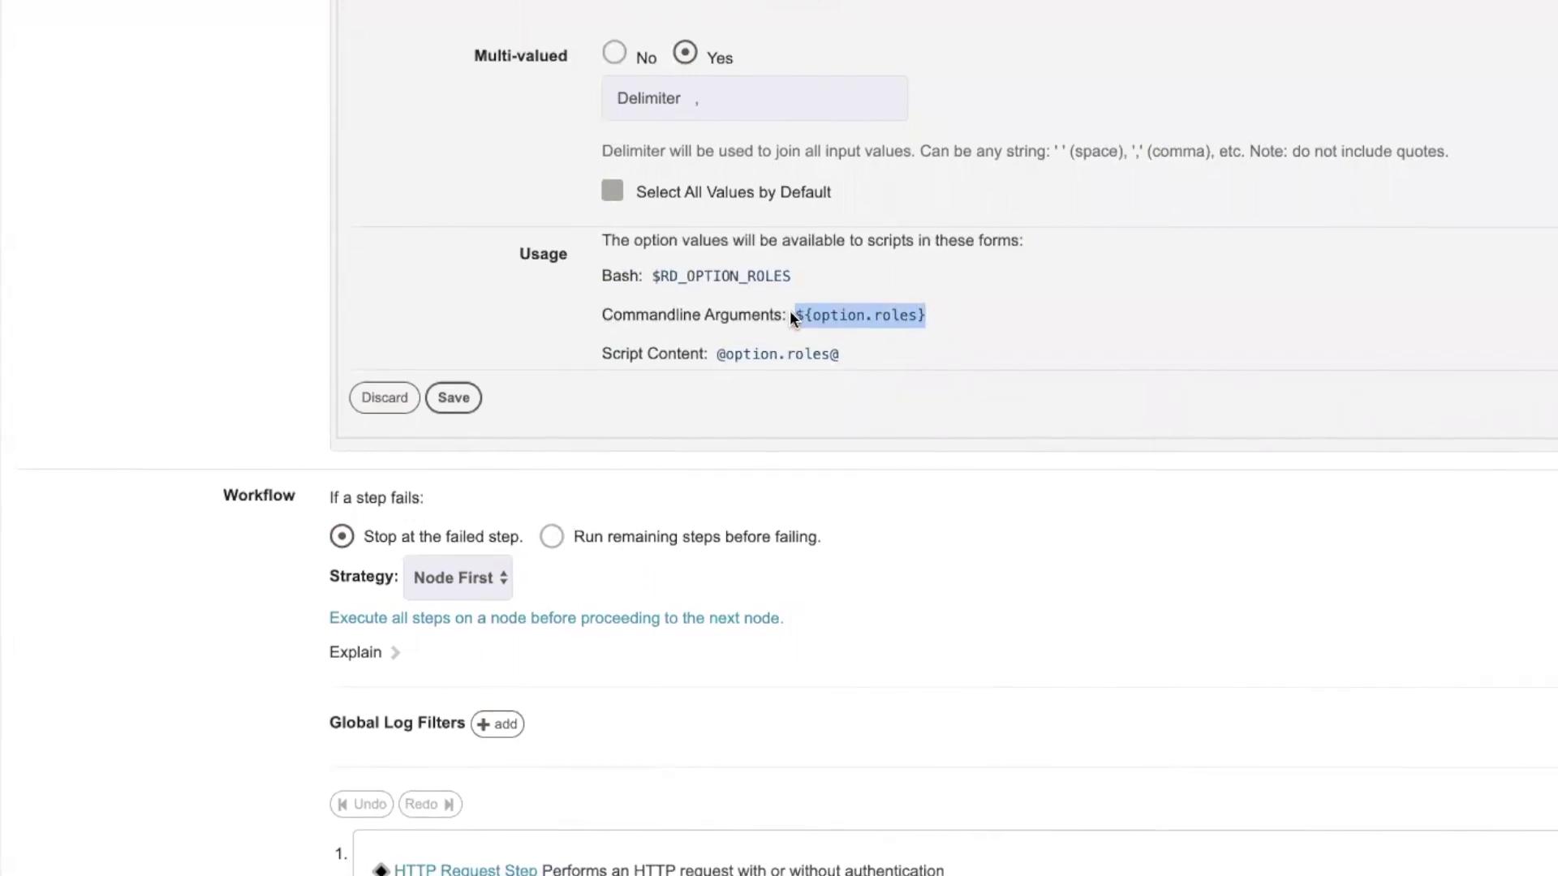
scroll(928, 549, down, 3)
scroll(422, 635, down, 5)
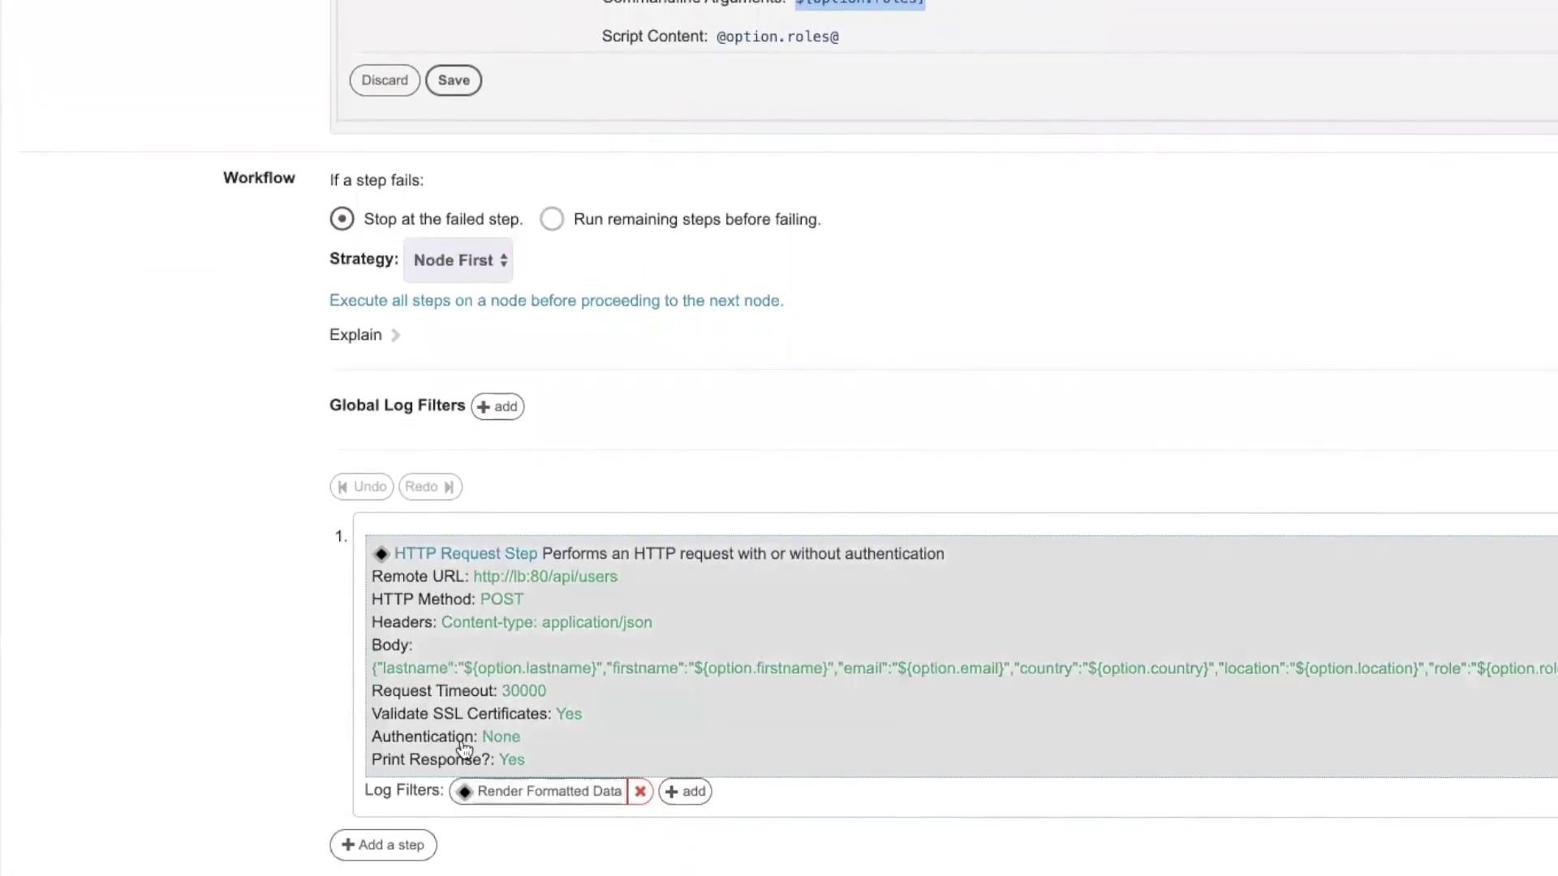
Open the HTTP Request step and highlight the lastname option reference in its request body
click(495, 738)
scroll(525, 844, down, 5)
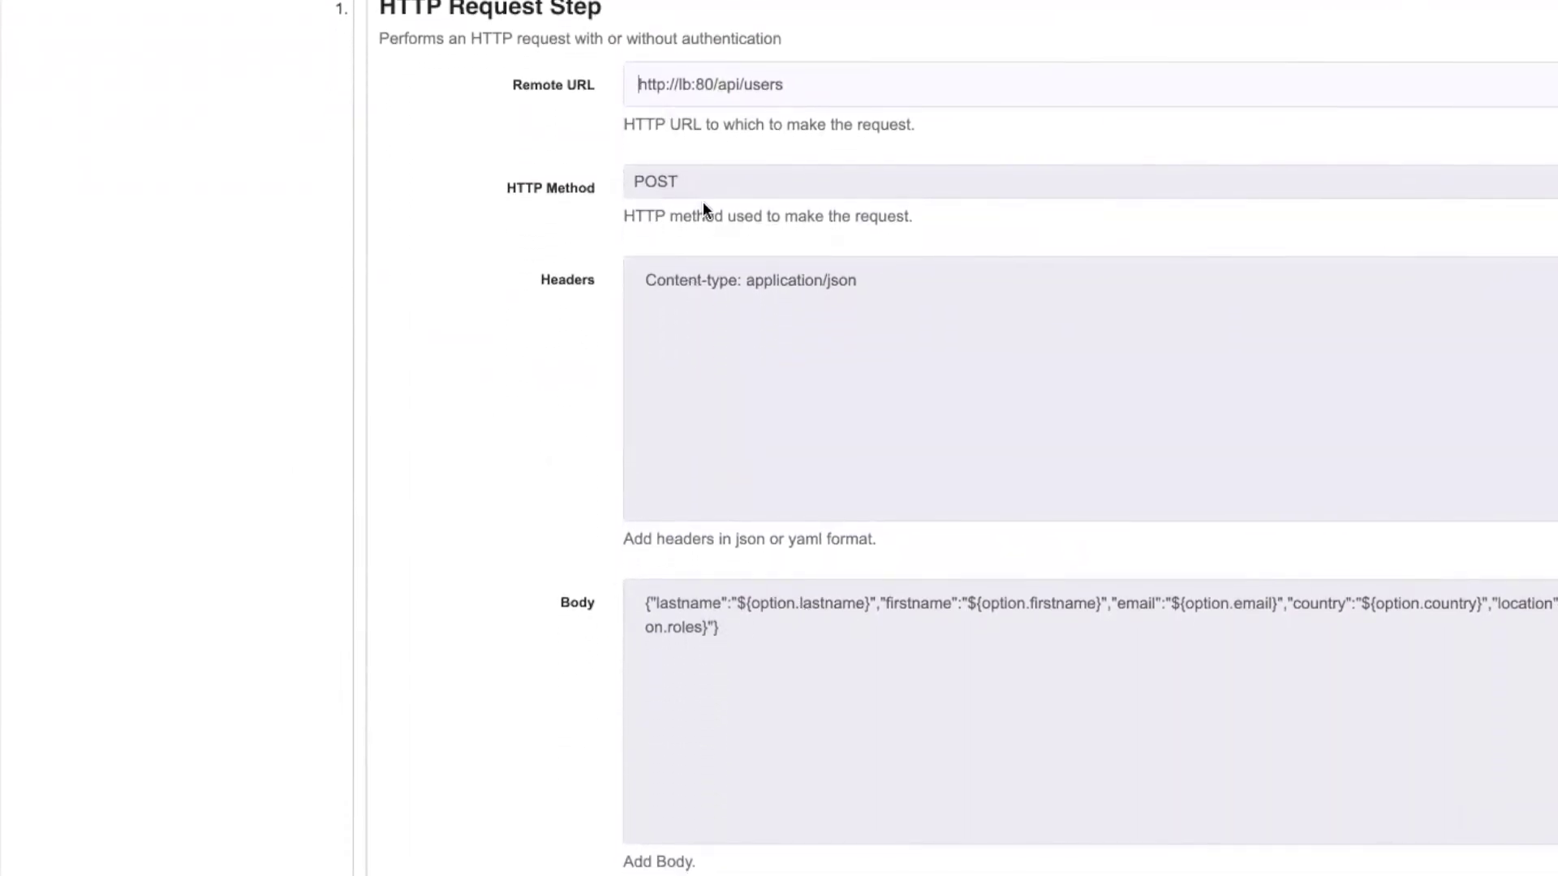
scroll(717, 516, up, 1)
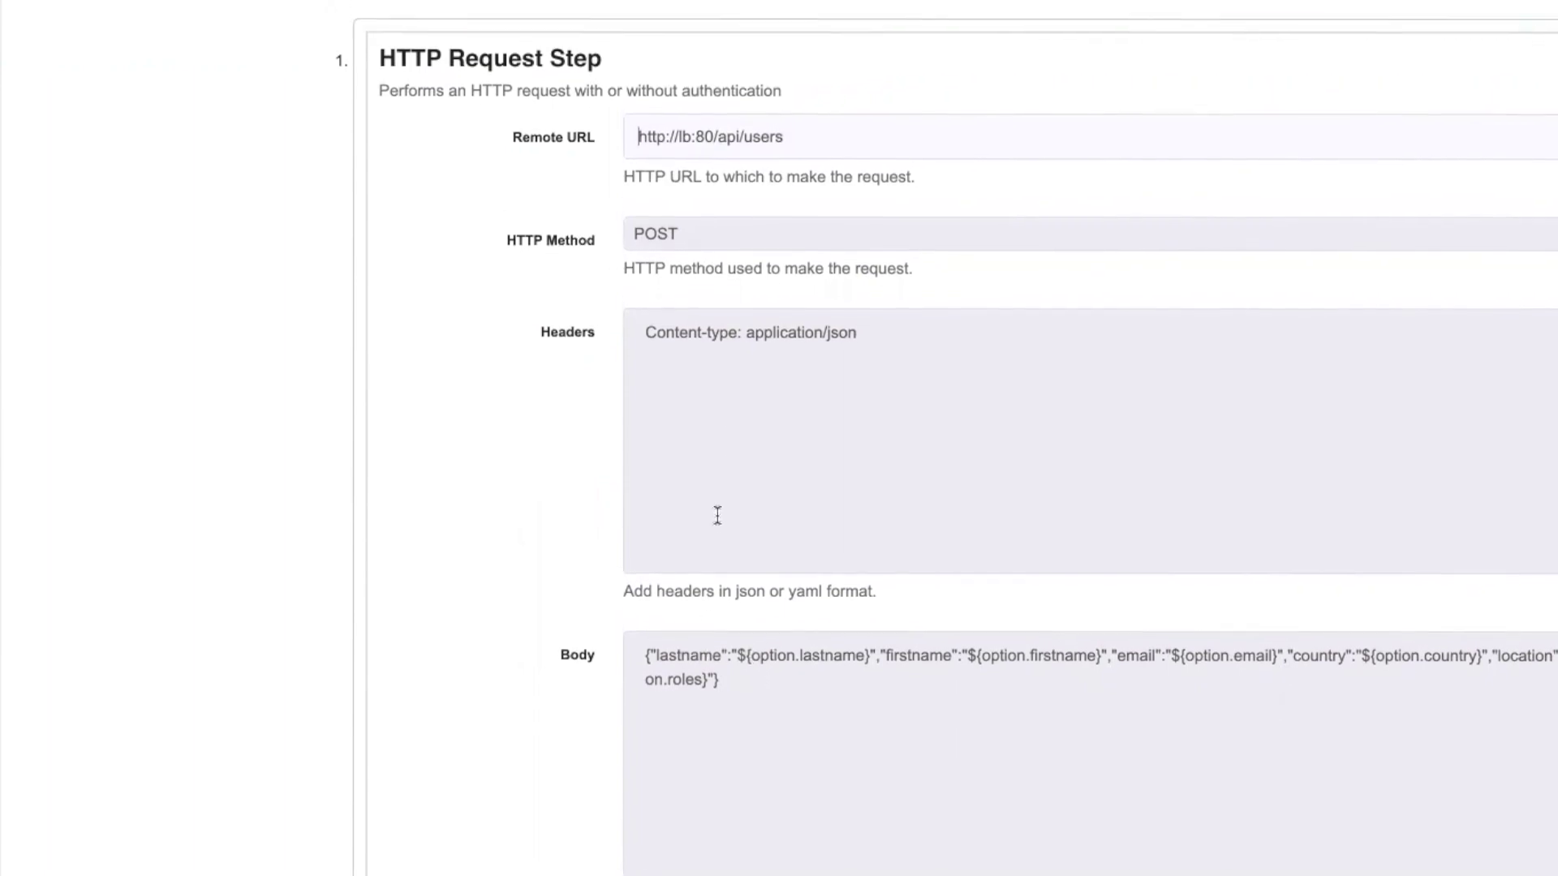
scroll(718, 516, up, 5)
scroll(727, 572, down, 3)
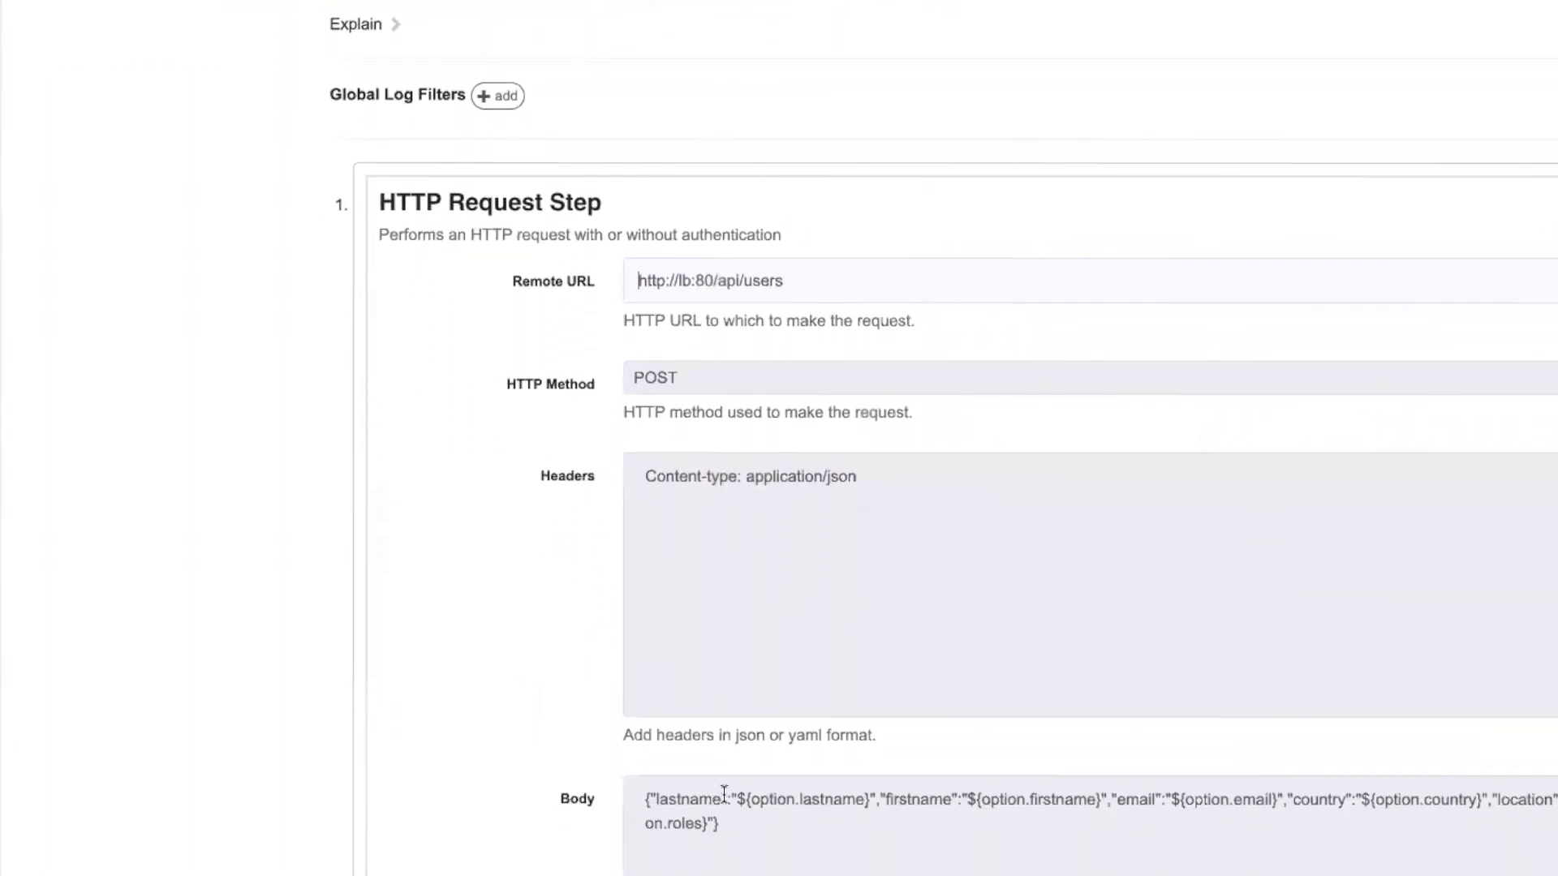
scroll(724, 793, down, 1)
drag(738, 780, 859, 787)
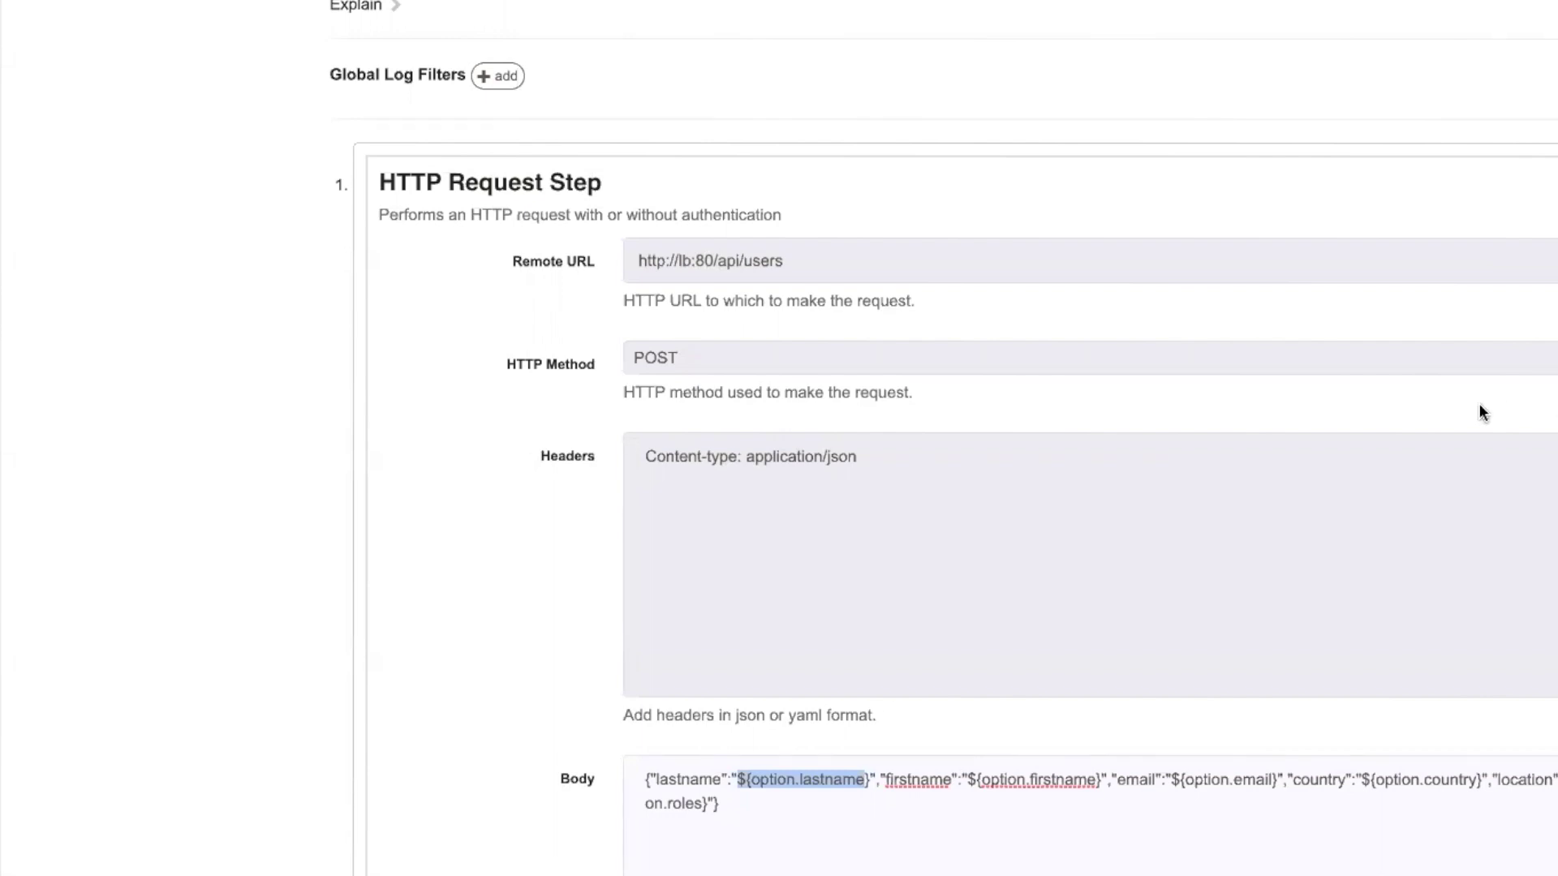
click(738, 781)
drag(824, 775, 870, 775)
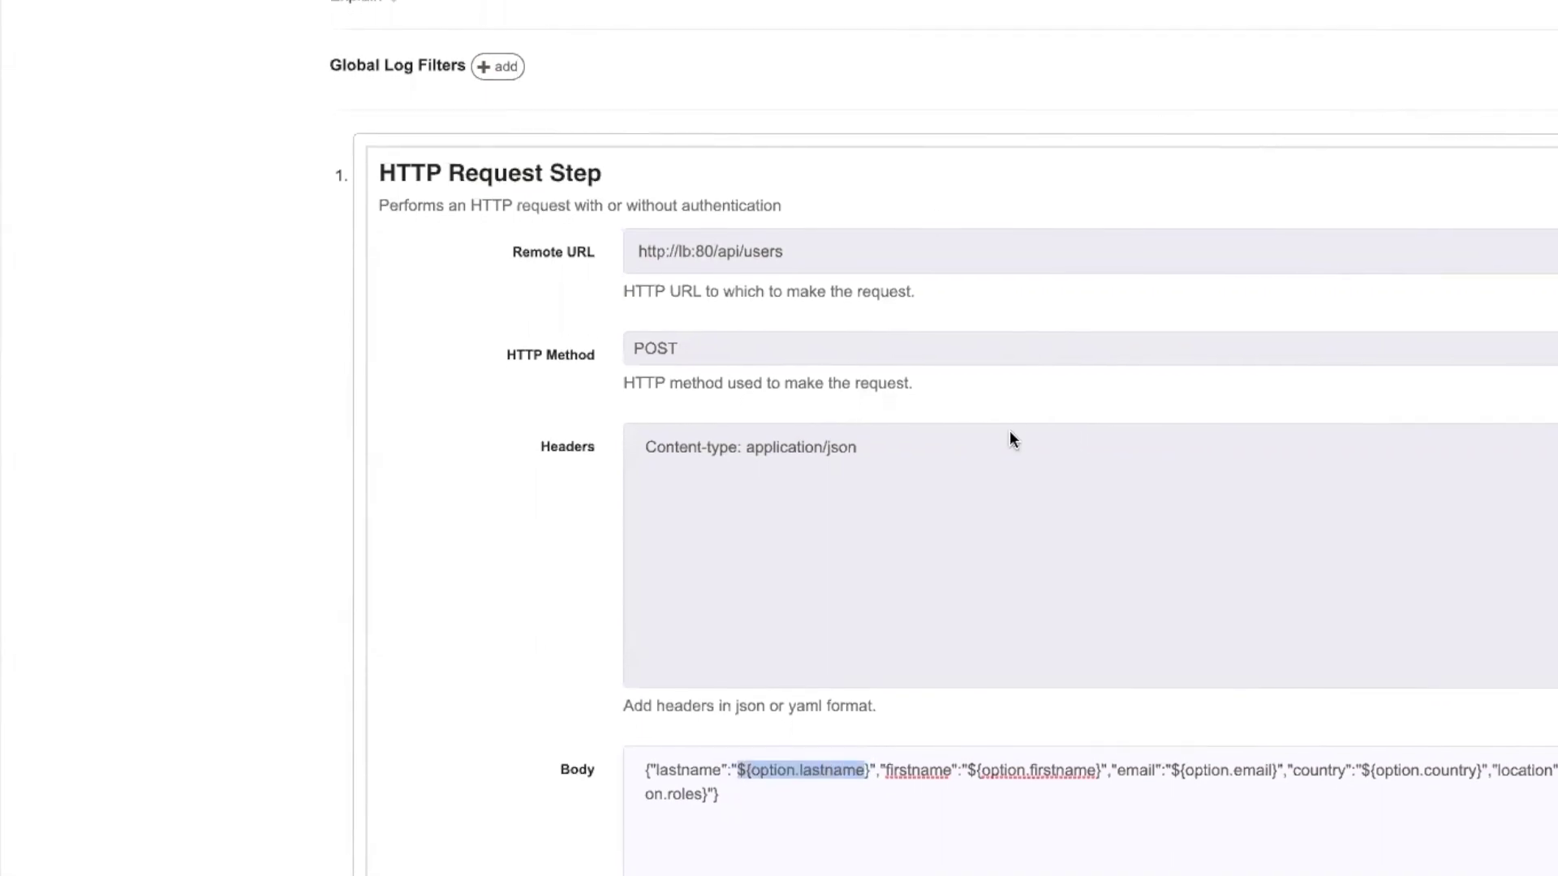
scroll(136, 479, down, 3)
scroll(135, 515, down, 5)
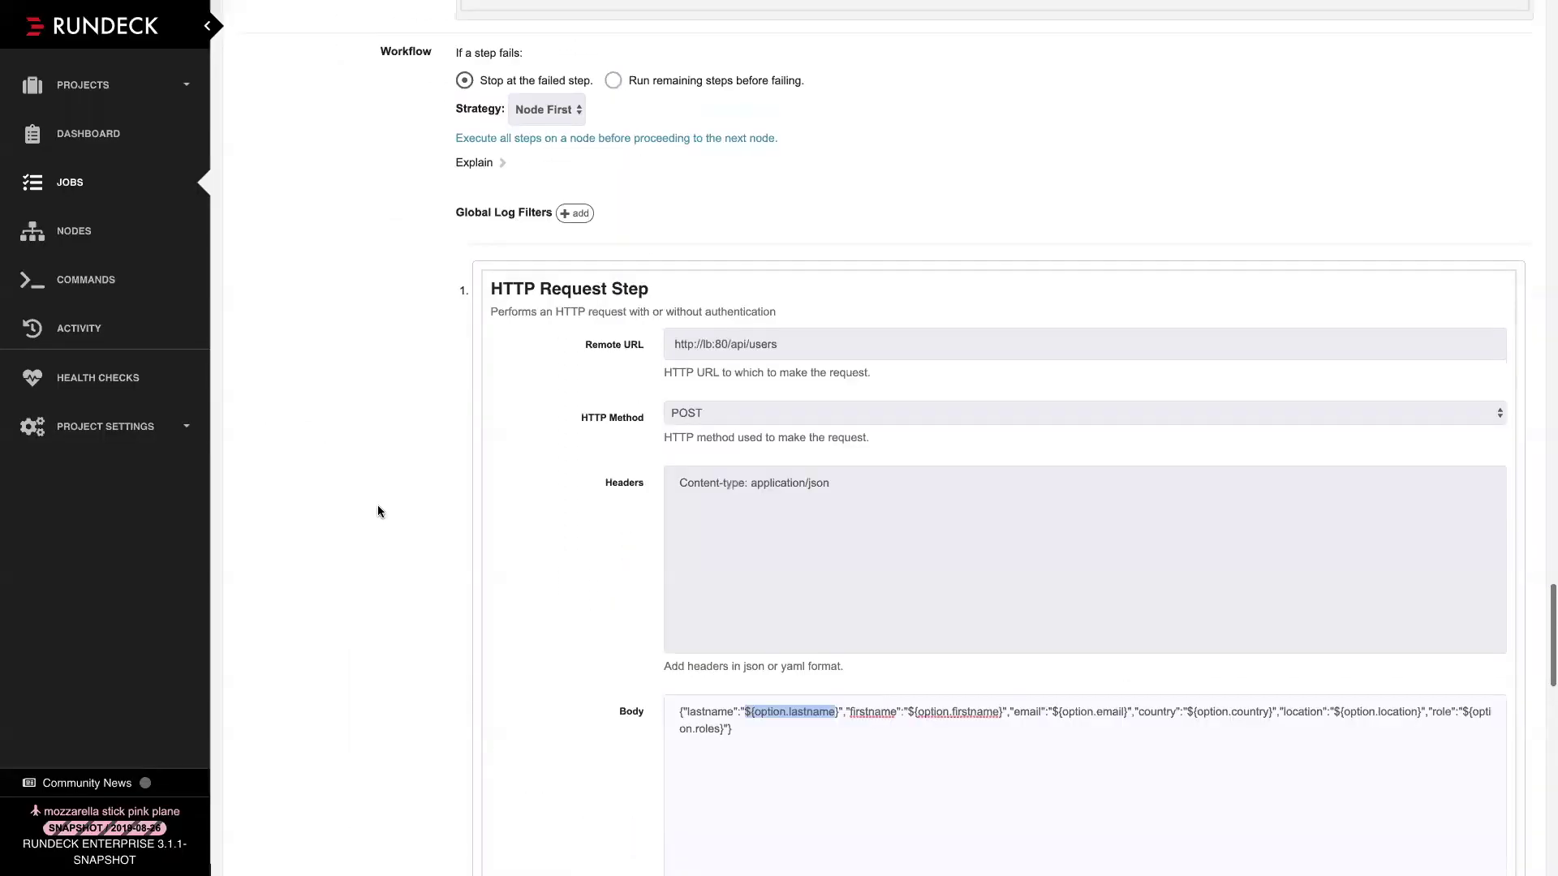
scroll(220, 511, up, 4)
scroll(378, 511, up, 1)
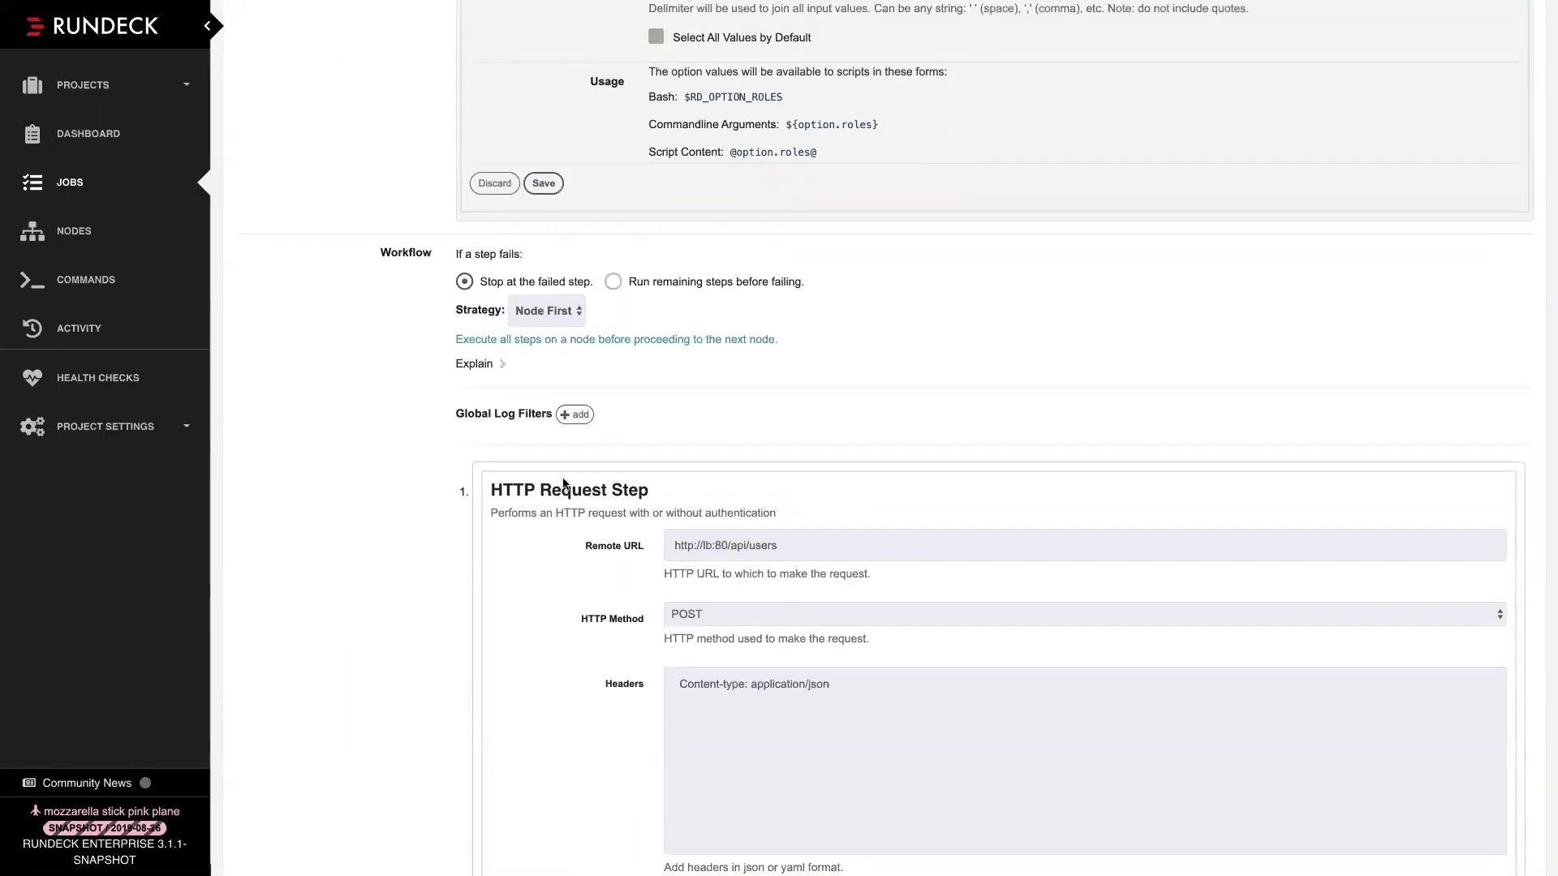
Highlight the HTTP Request Step title, review its response settings, and discard the roles option editor
drag(491, 490, 670, 495)
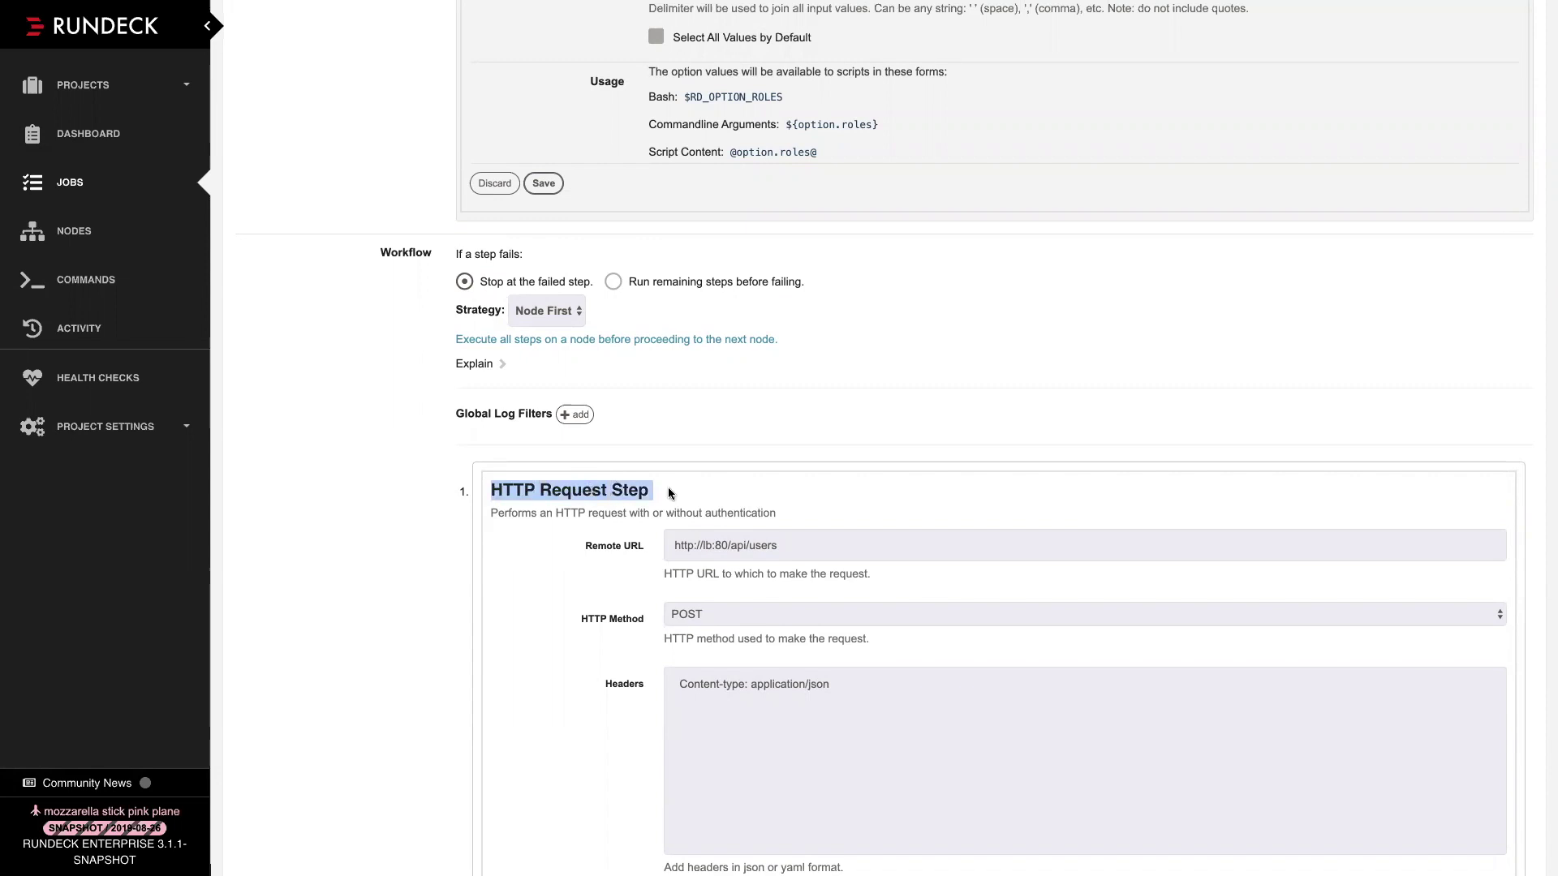
scroll(600, 646, down, 5)
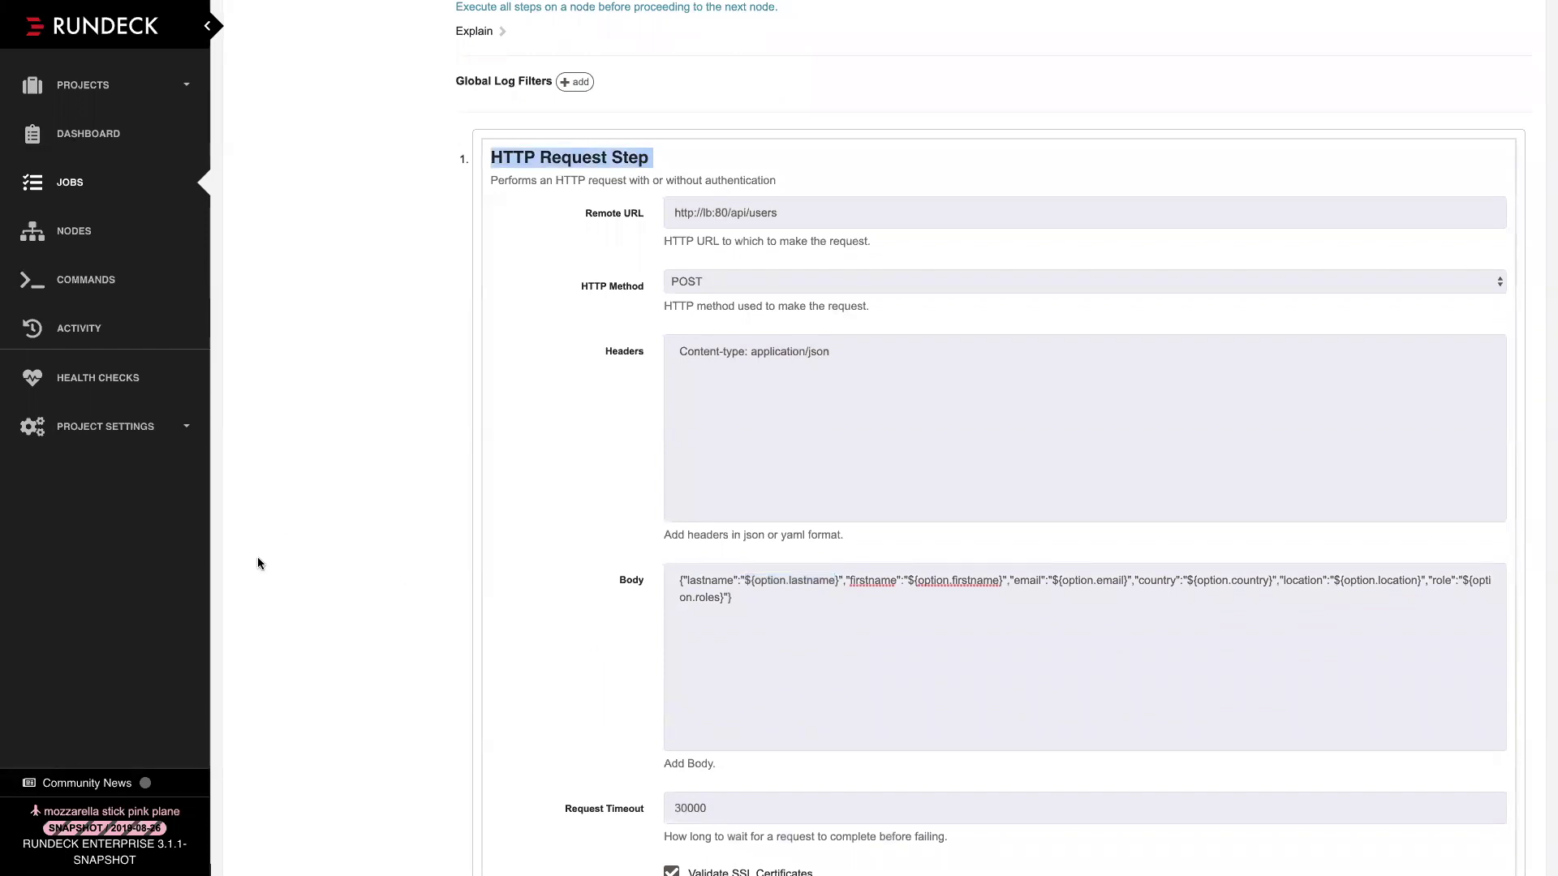
scroll(271, 569, down, 1)
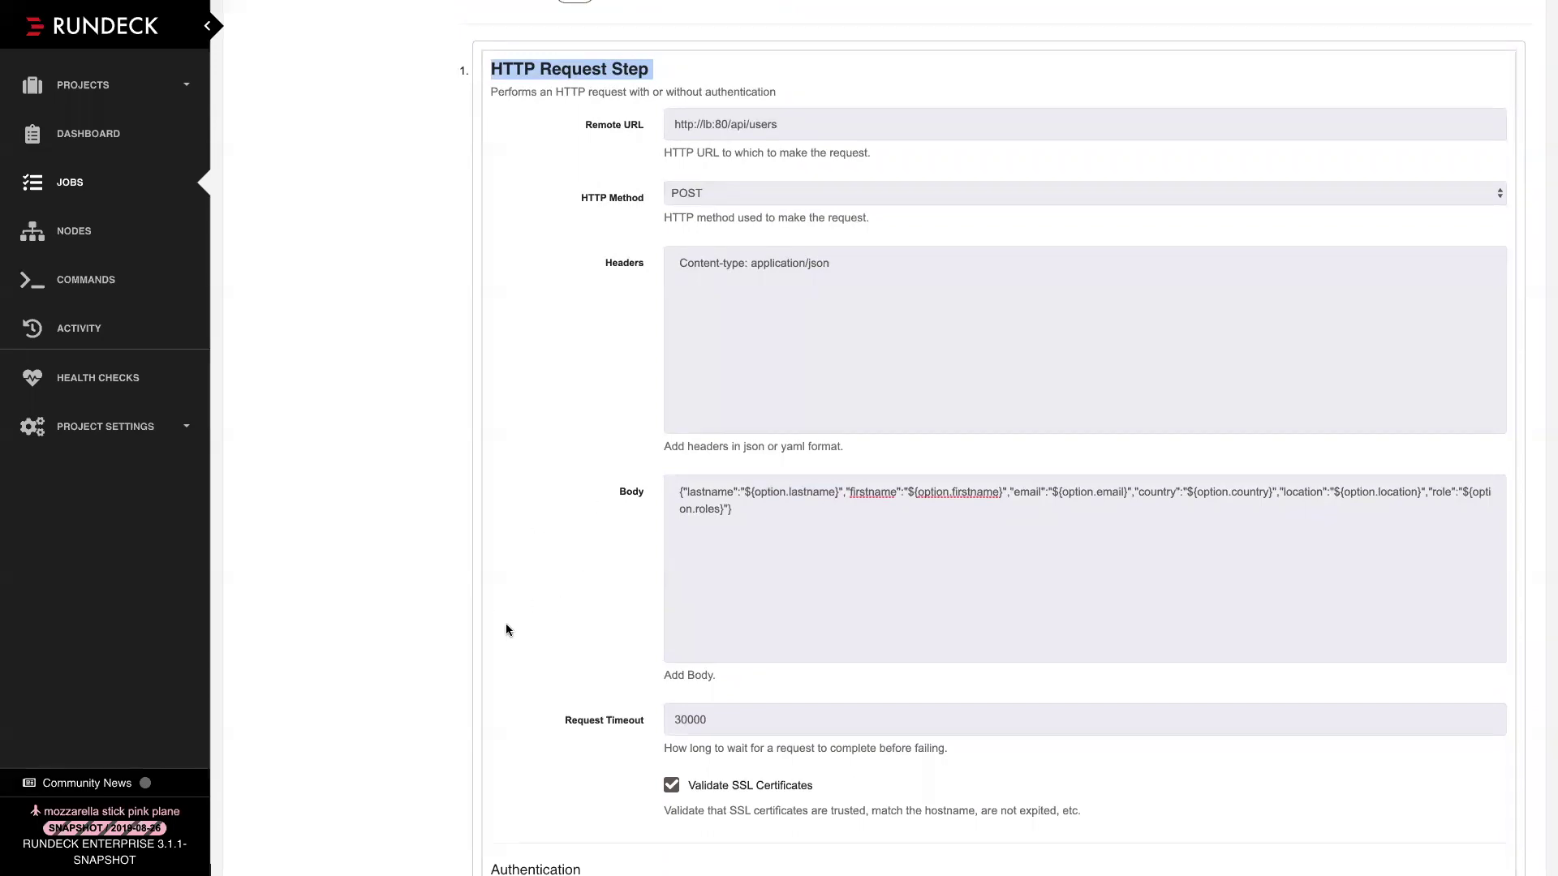
scroll(378, 606, down, 10)
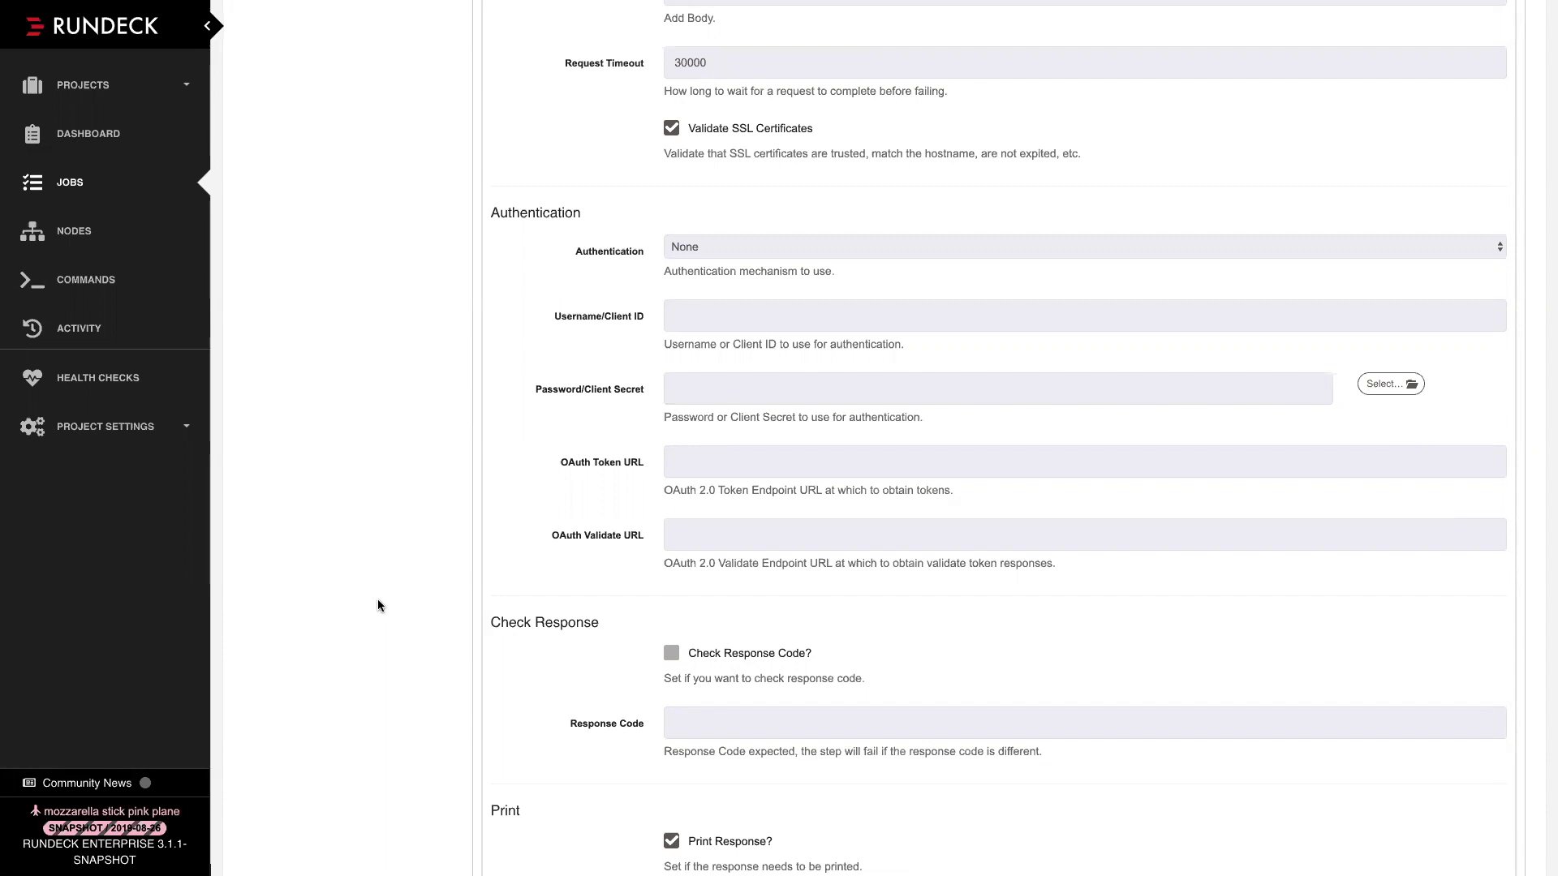
scroll(378, 605, up, 12)
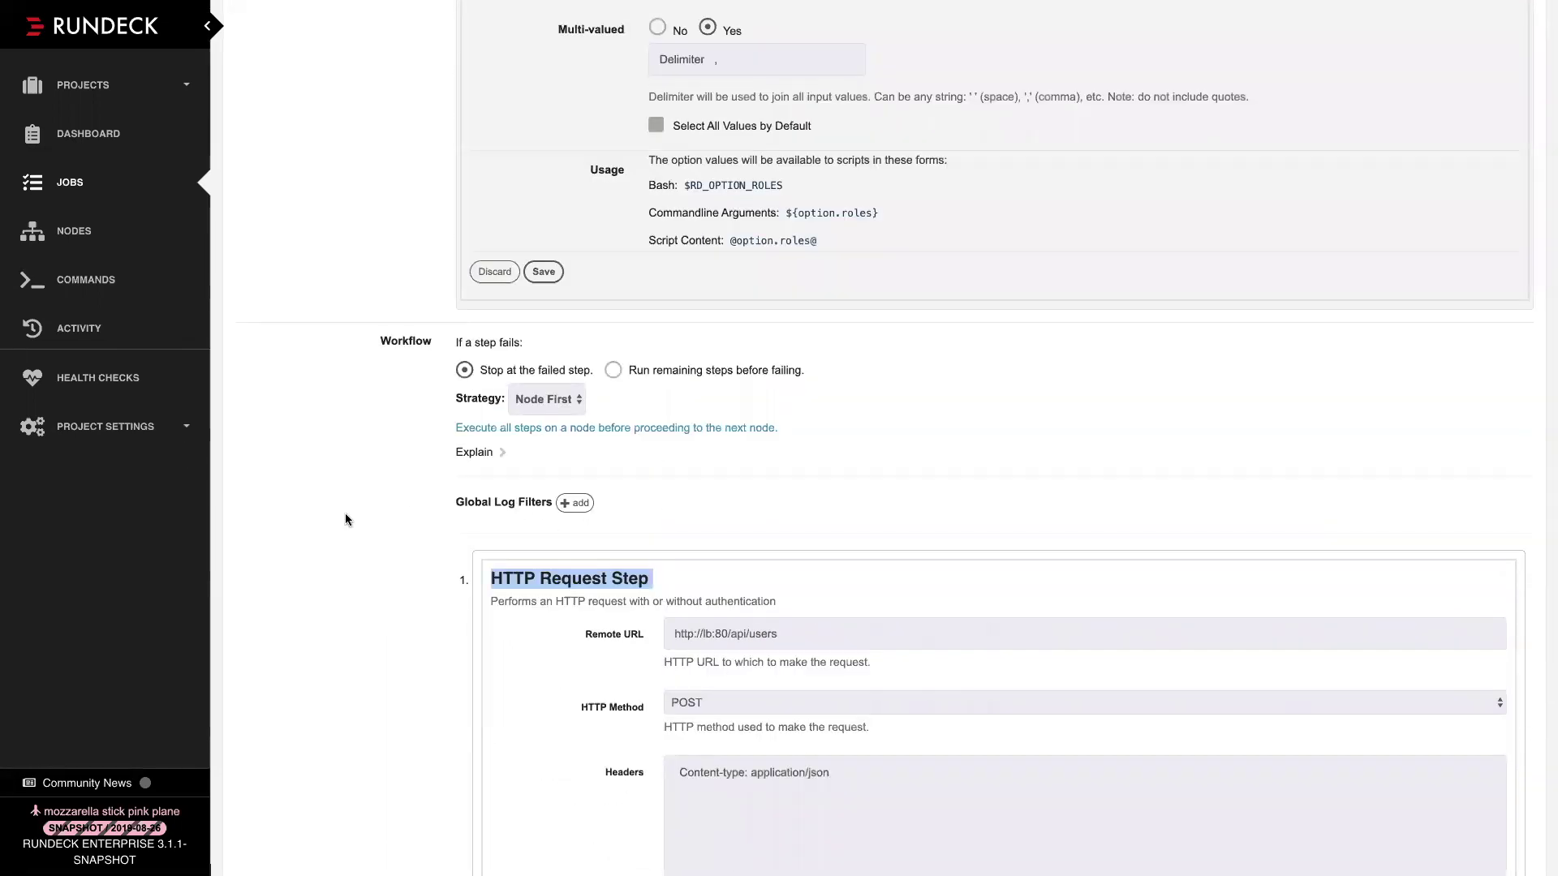
click(493, 272)
scroll(553, 730, down, 10)
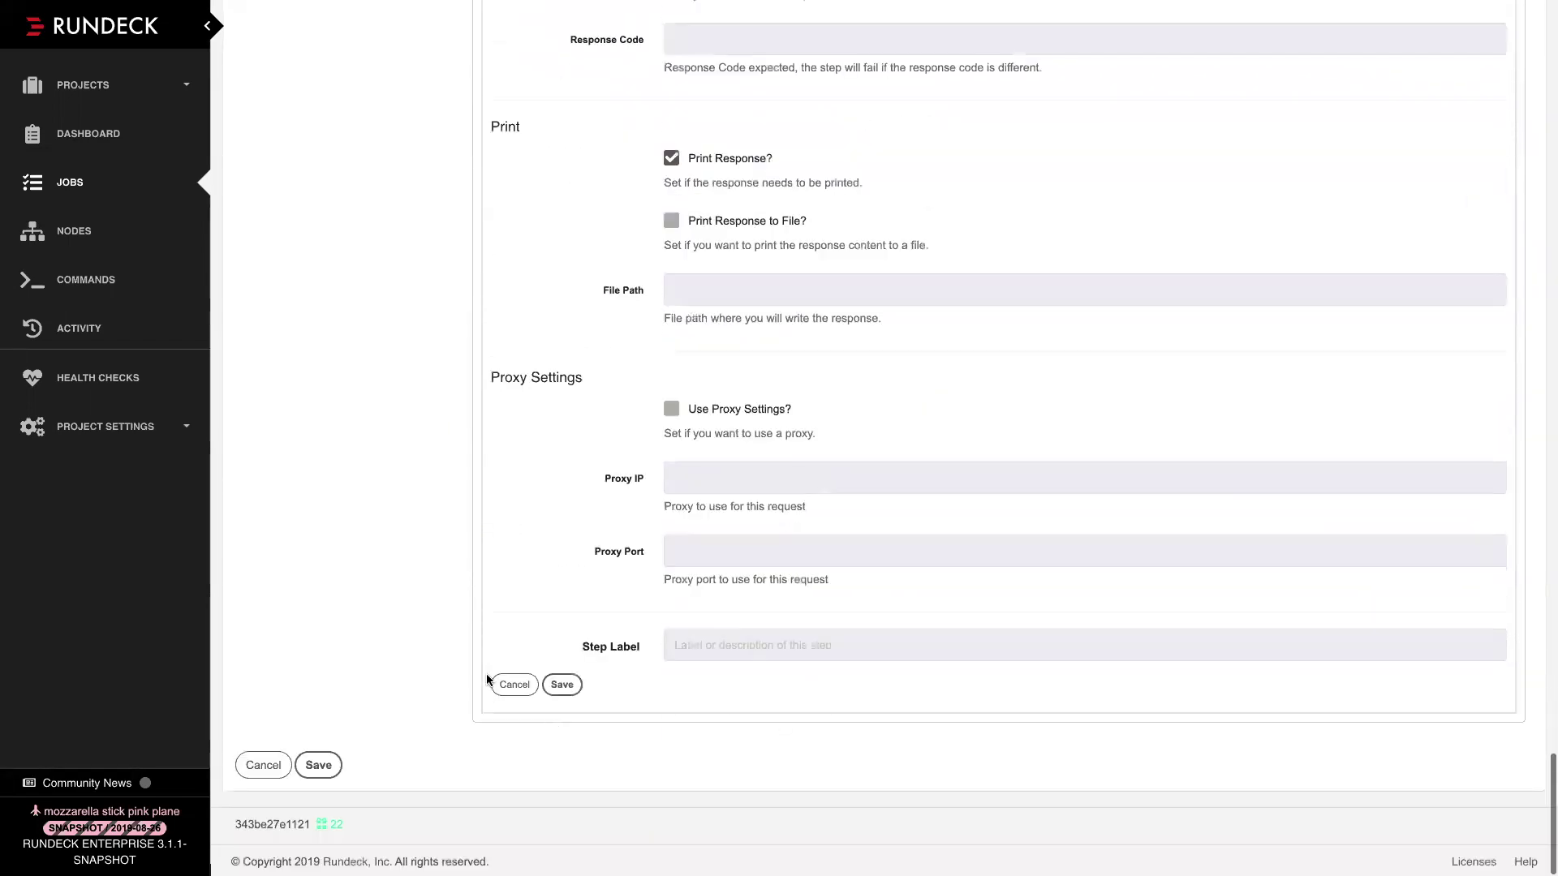
Cancel the HTTP Request step editor and discard the location and firstname option editors
click(511, 684)
scroll(650, 354, up, 4)
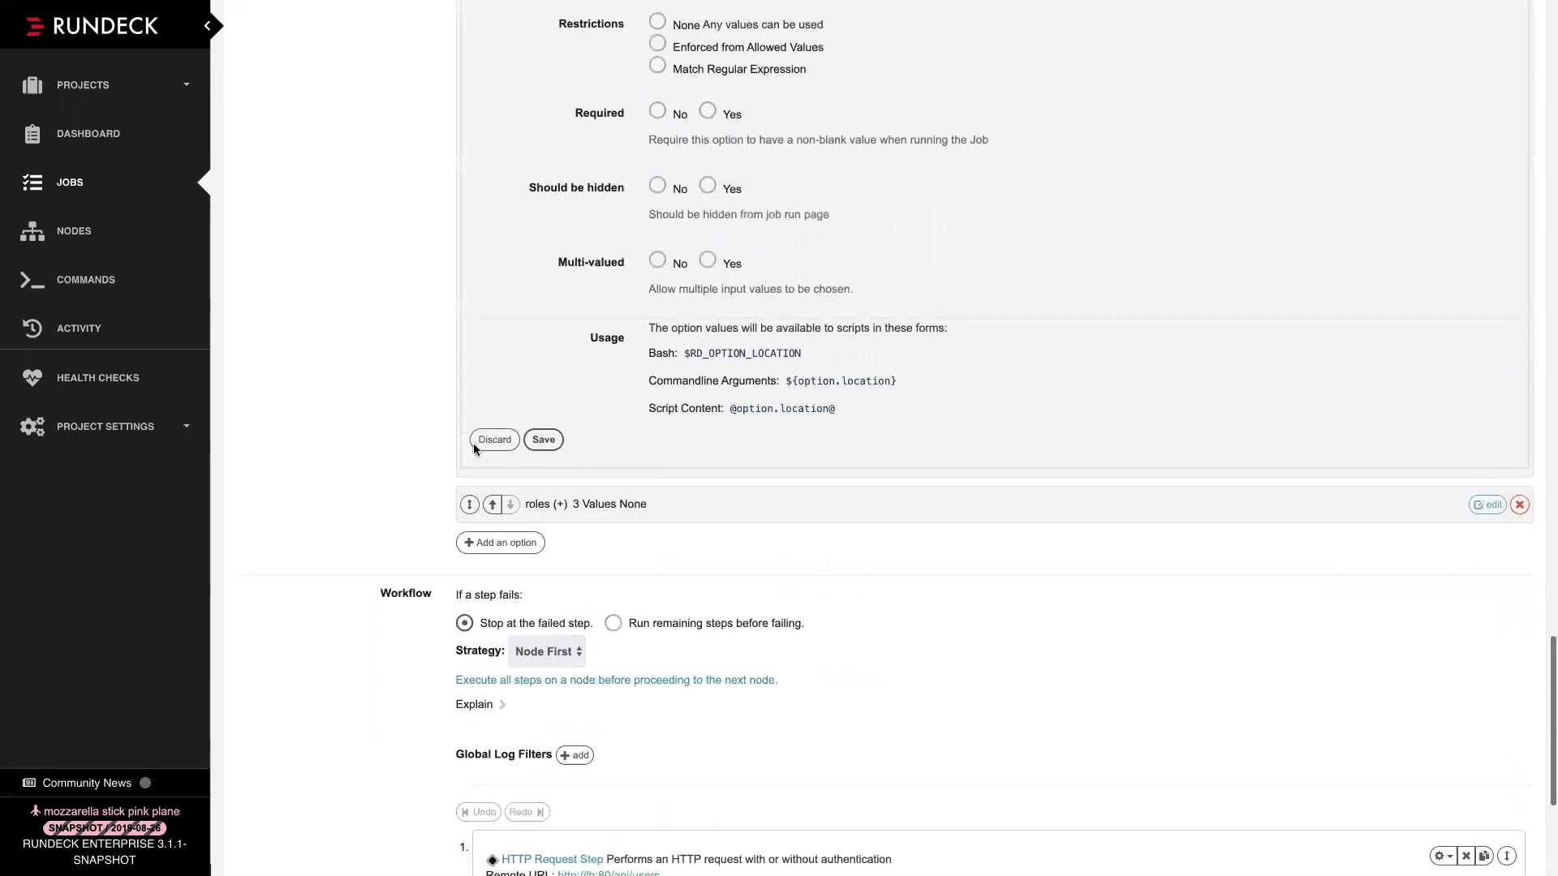
click(490, 439)
scroll(534, 384, up, 5)
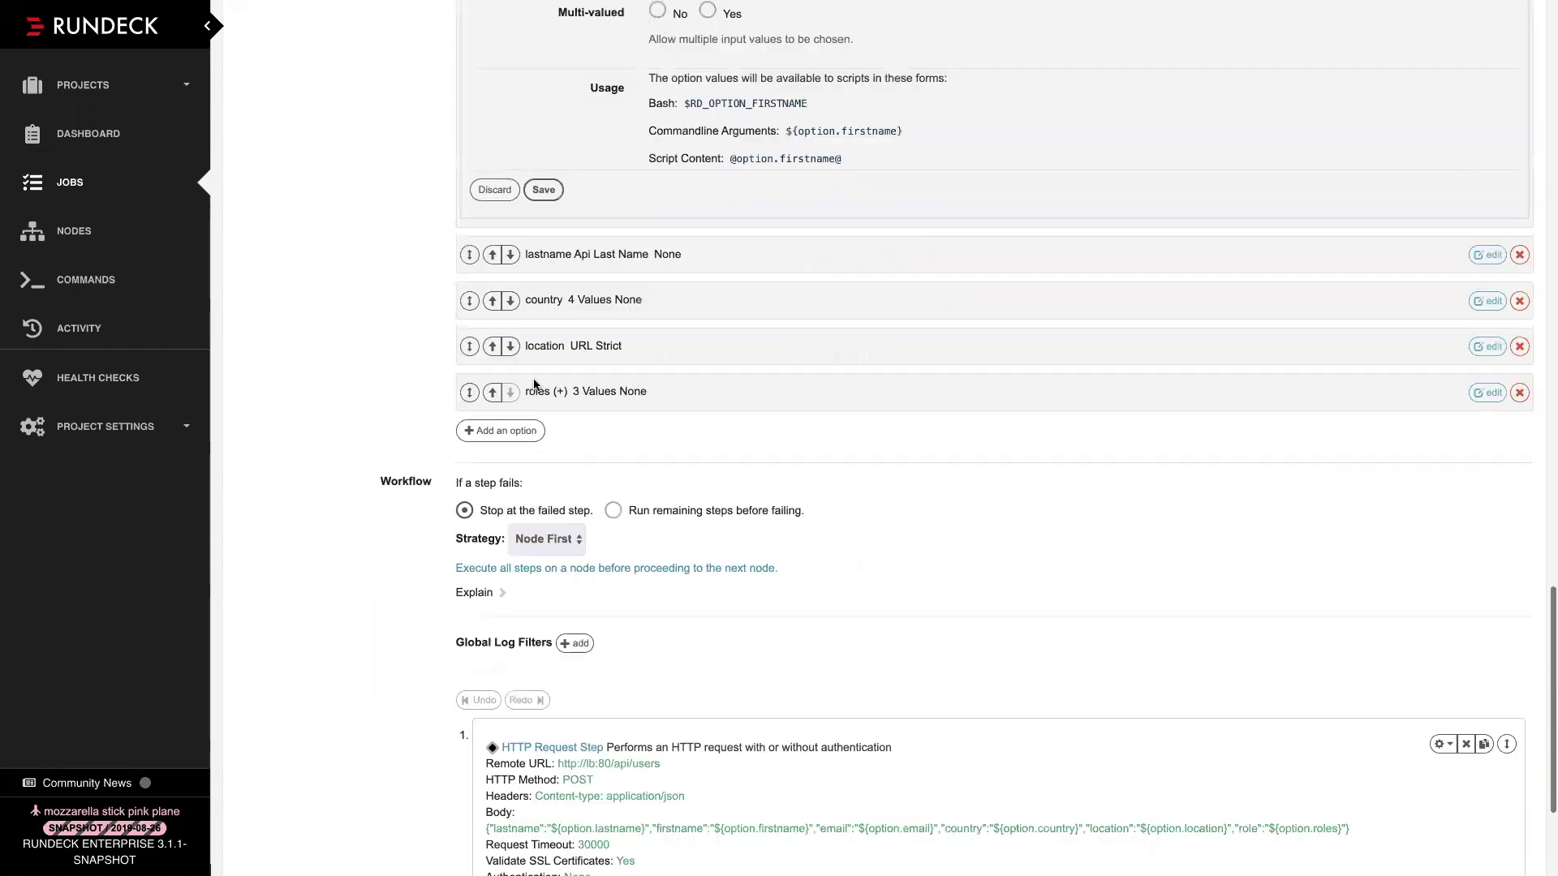
click(497, 358)
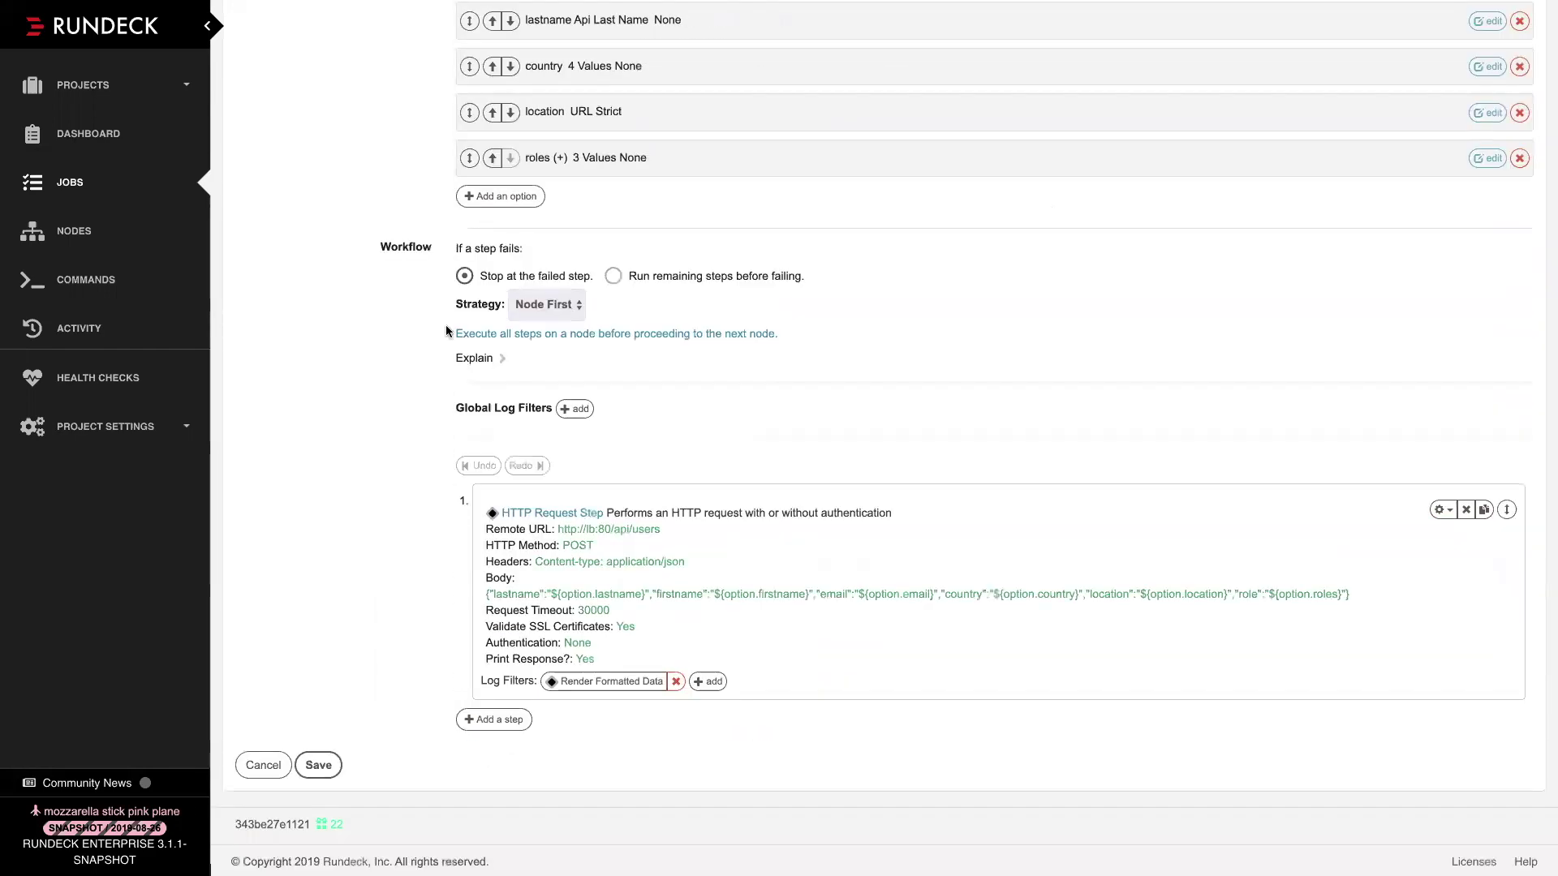
scroll(450, 331, up, 5)
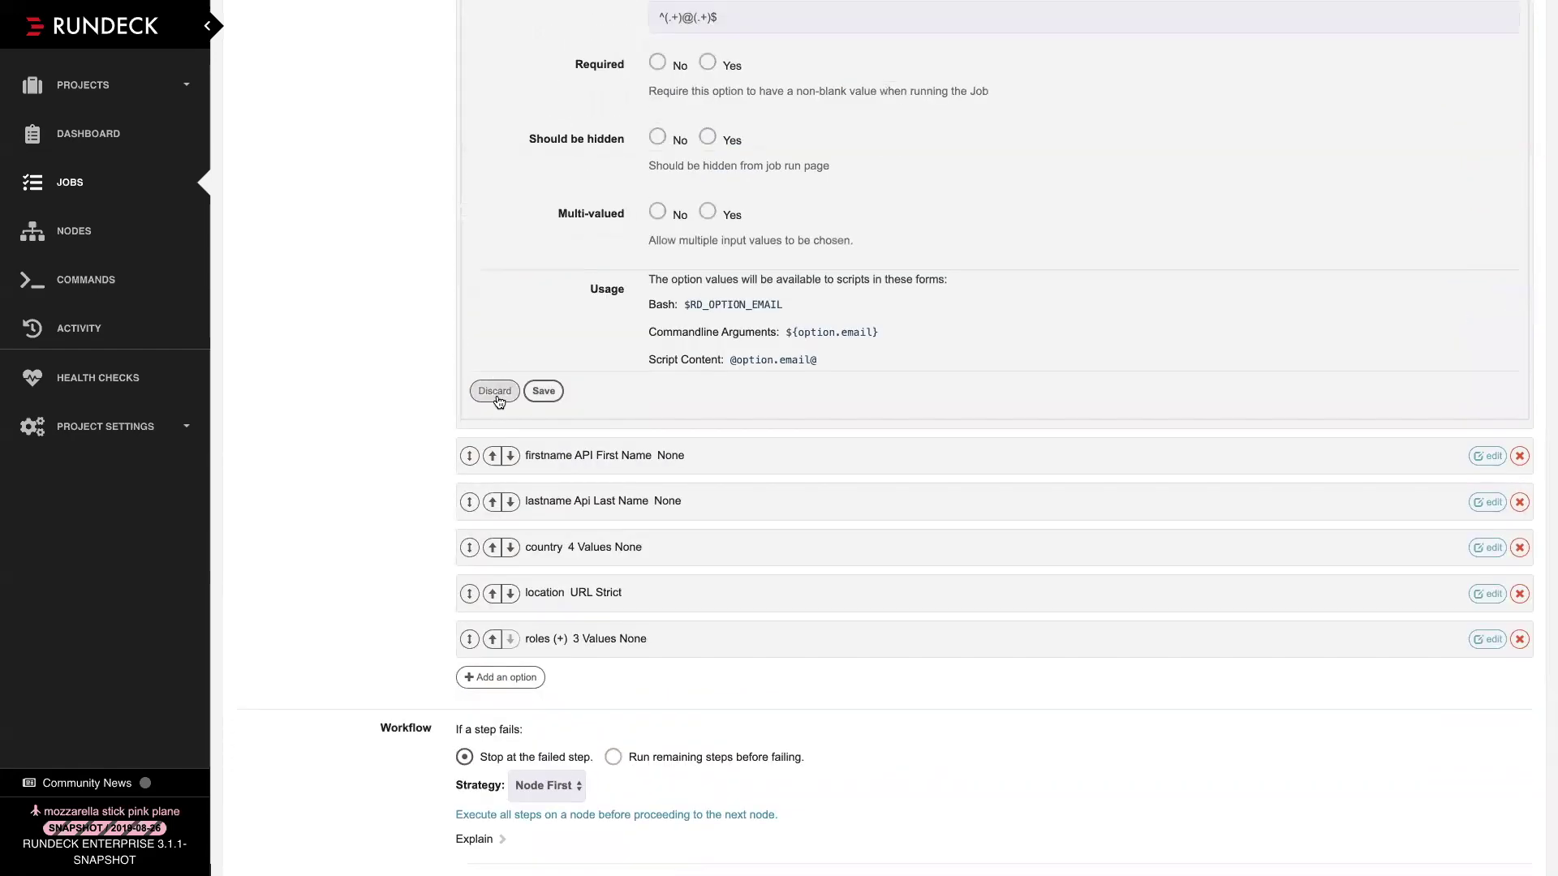
Discard the email option editor and open the step's Render Formatted Data log filter
click(496, 393)
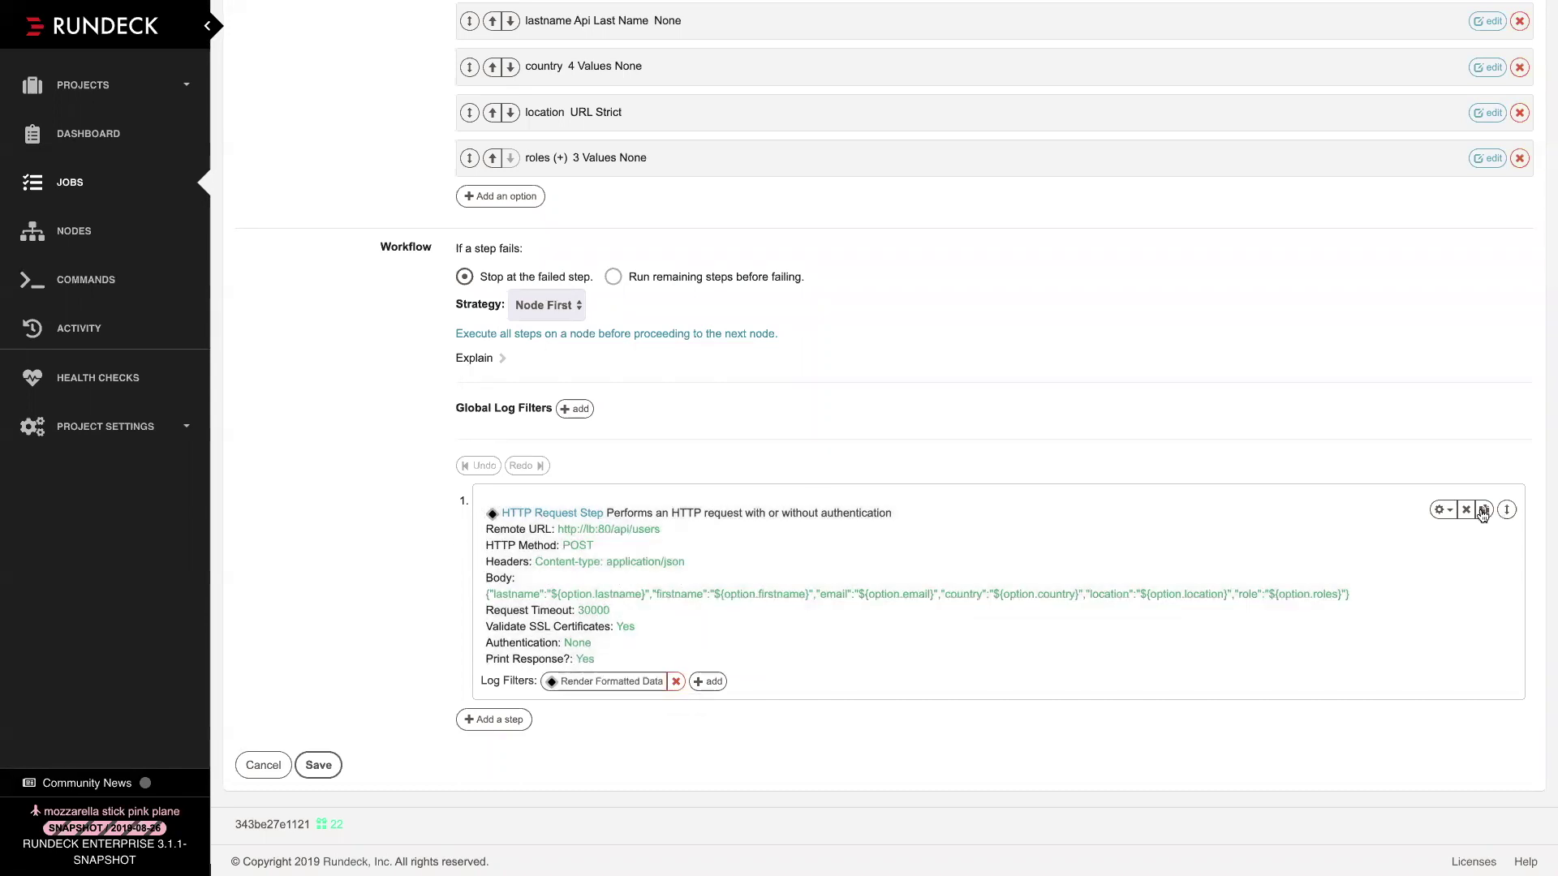
click(1439, 511)
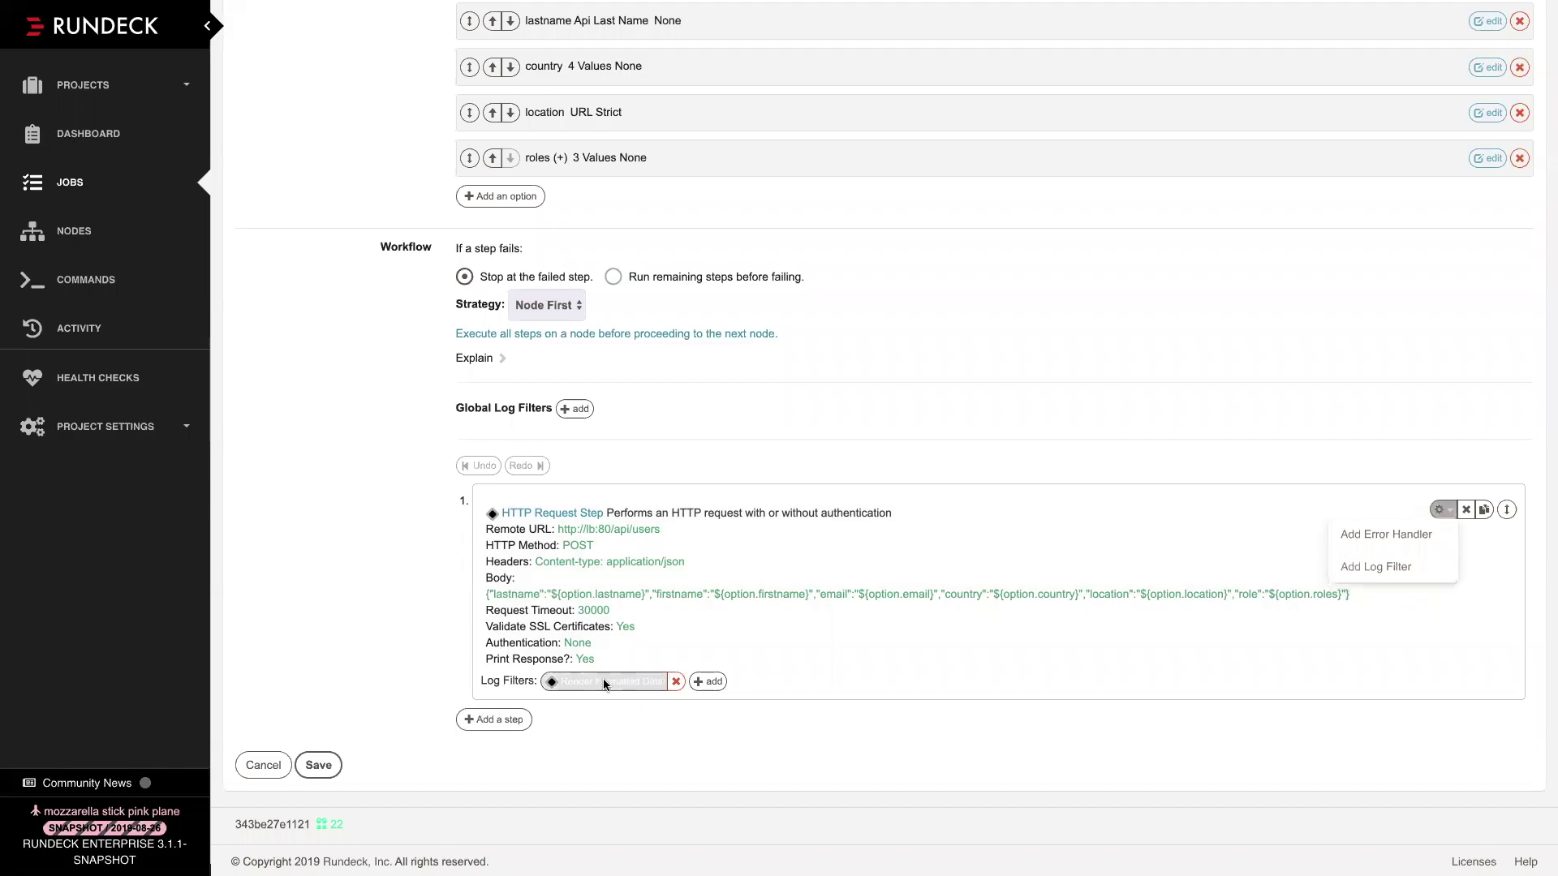
click(605, 680)
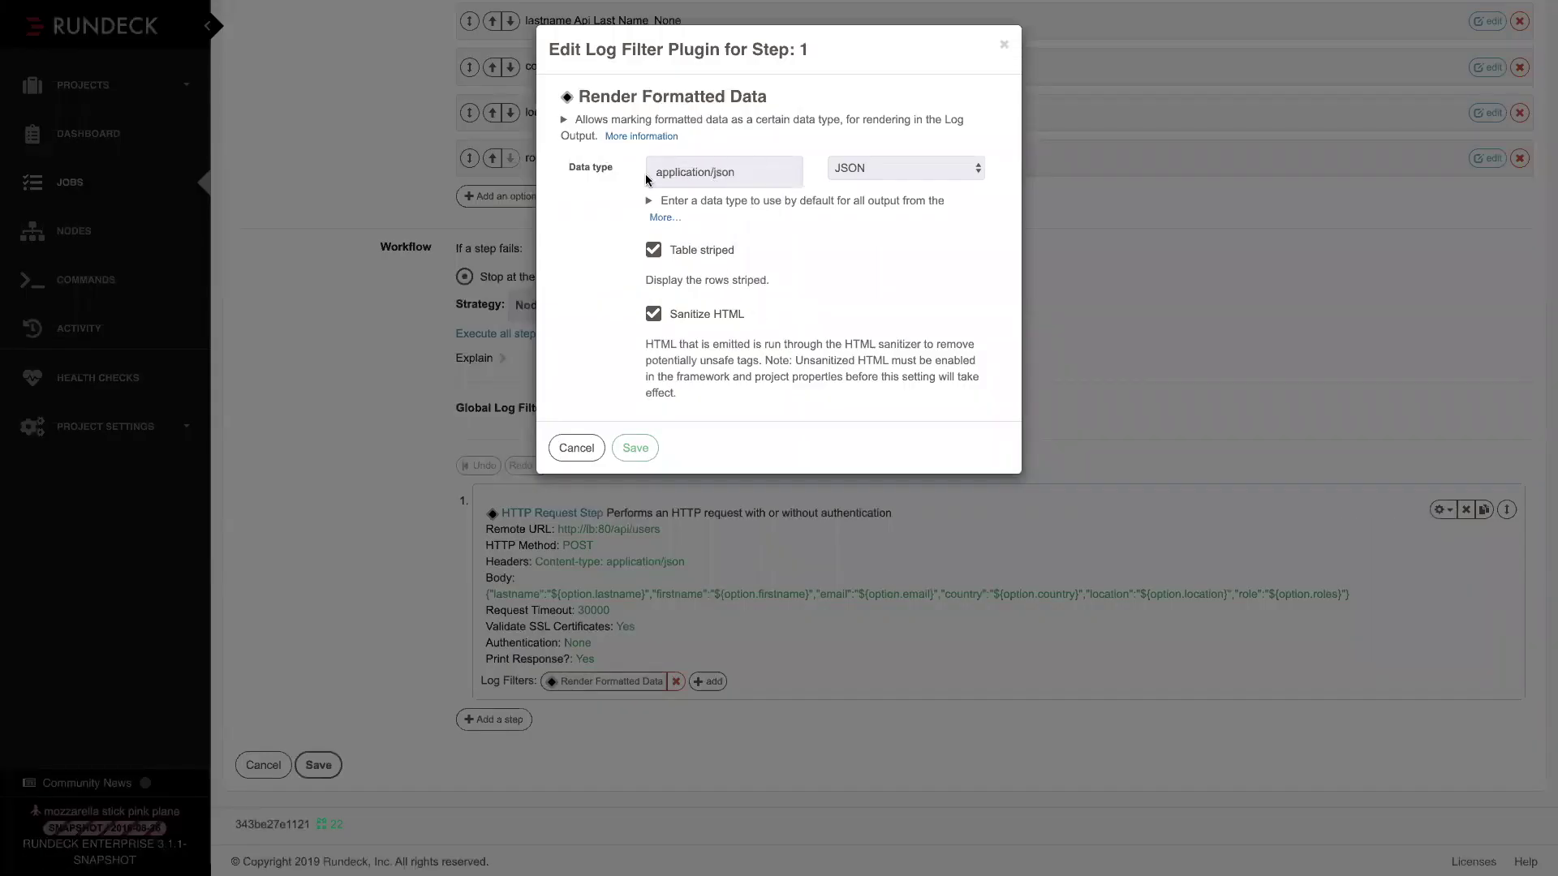
Highlight the application/json data type, then cancel the Render Formatted Data settings unchanged
drag(737, 172, 657, 173)
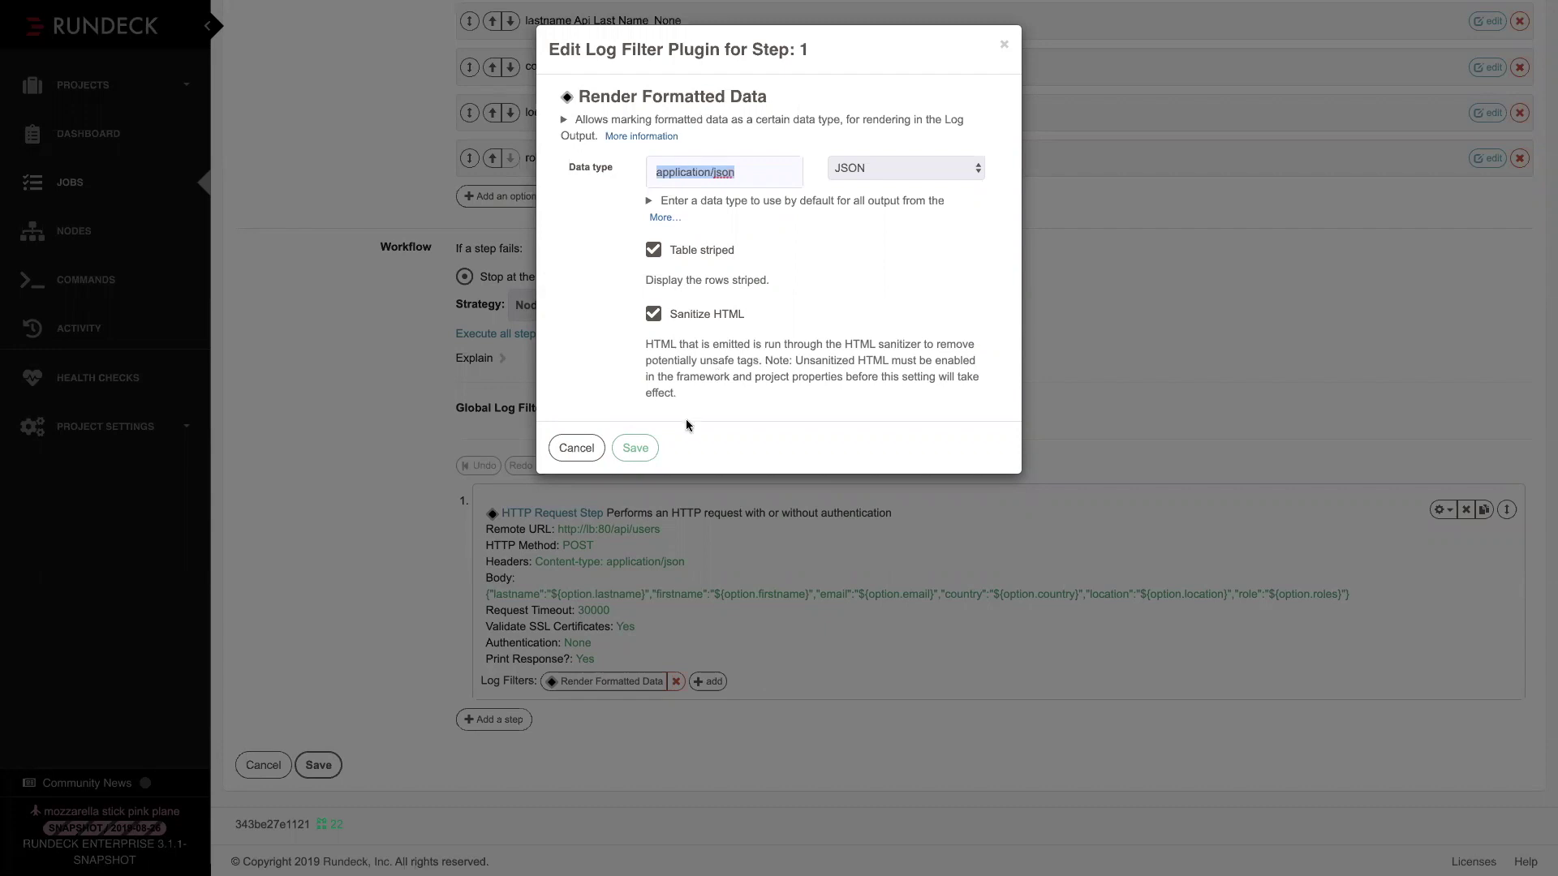
click(568, 447)
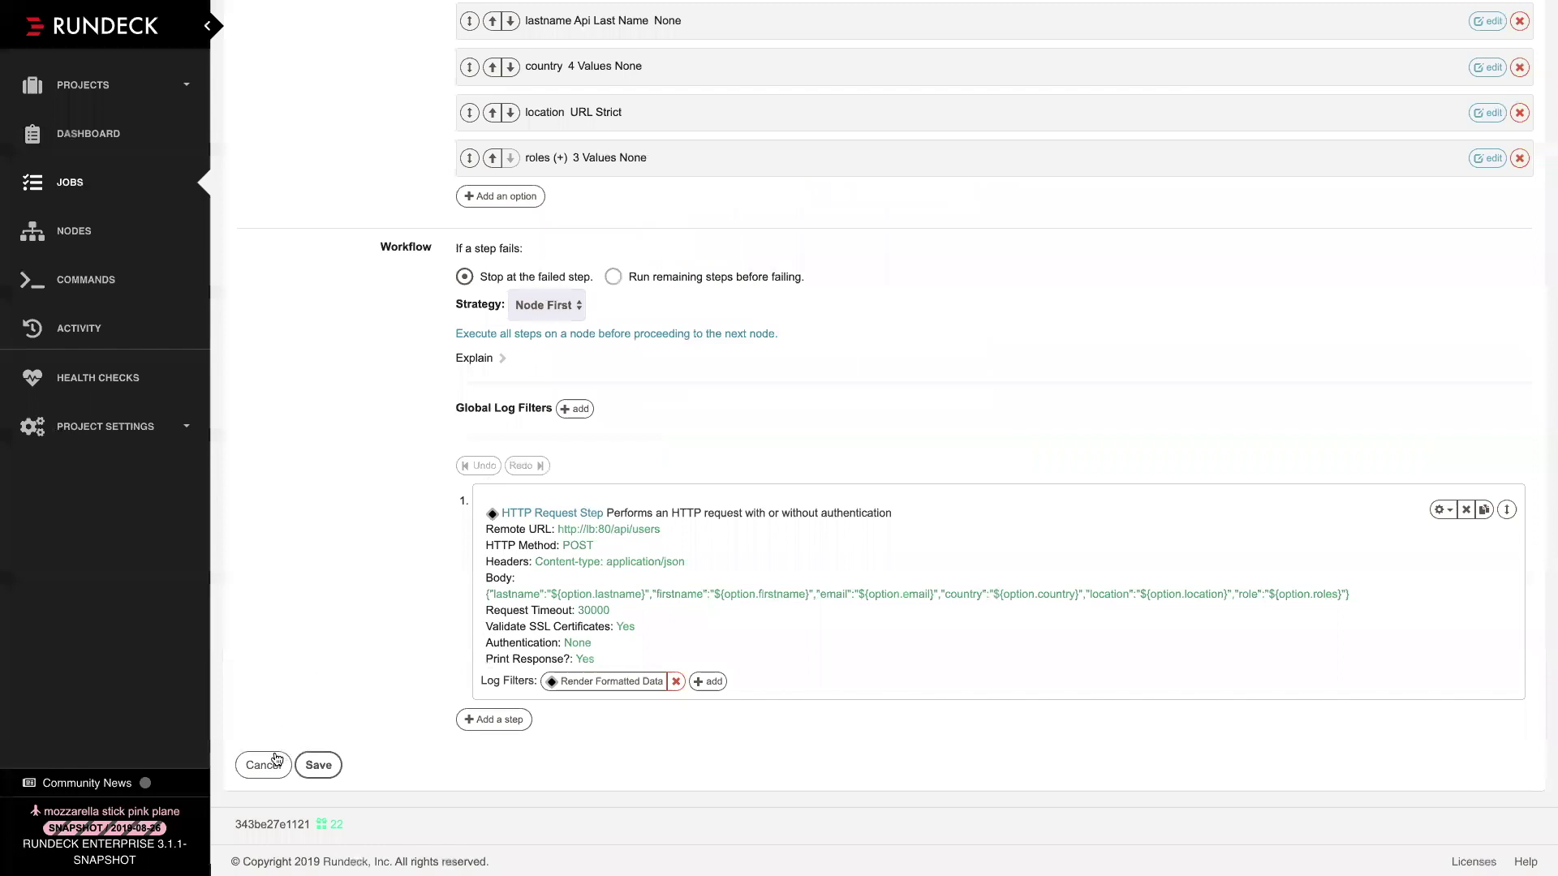
Discard the job edits and start a run of Logistics environment service report from the jobs list
click(264, 765)
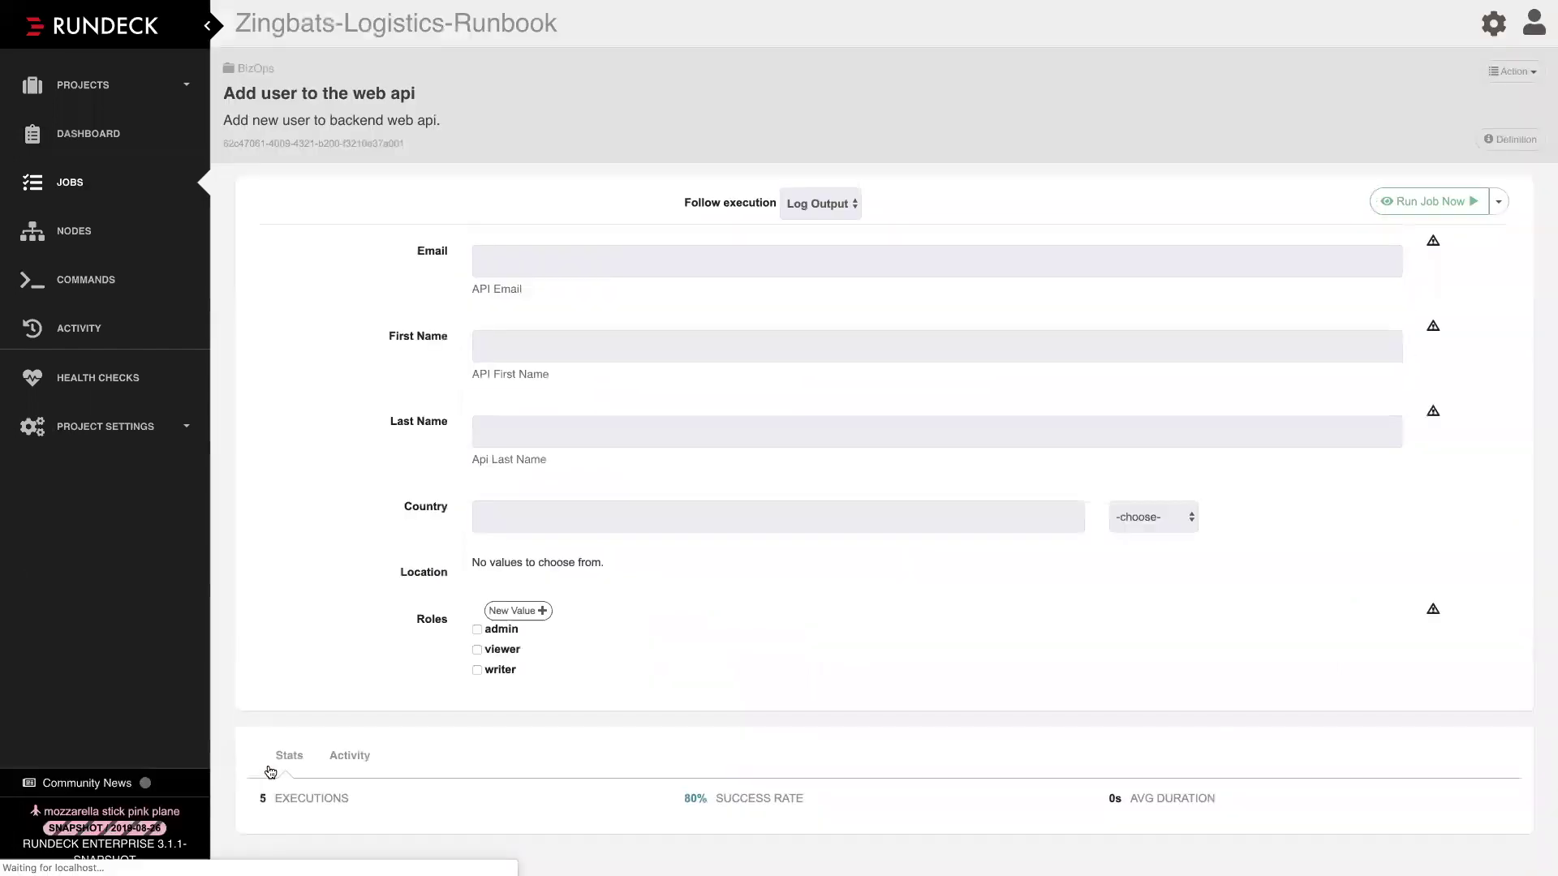
click(71, 184)
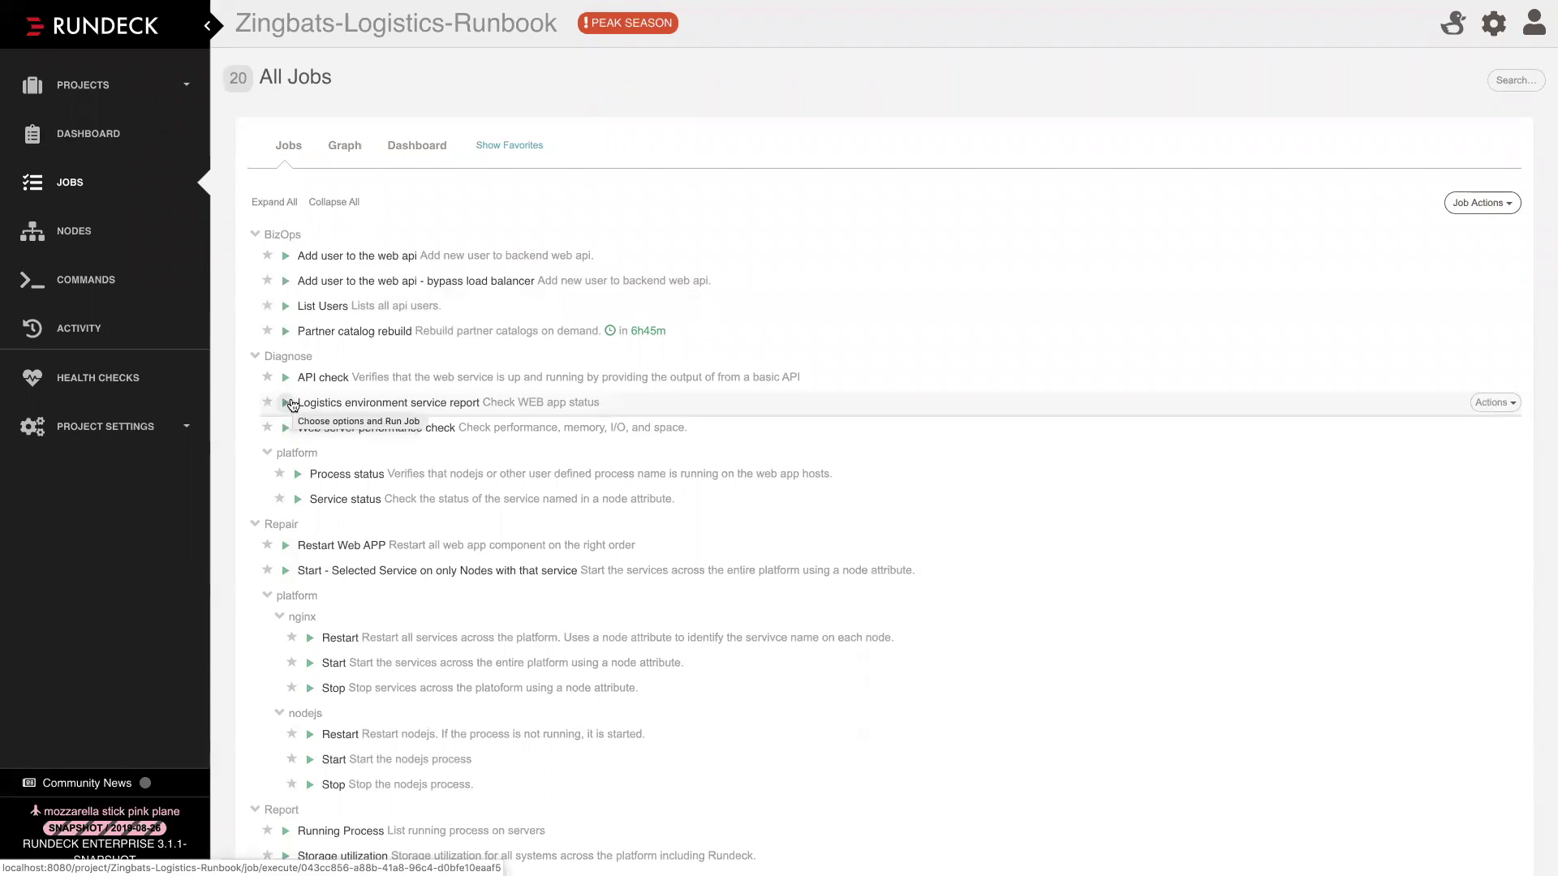
click(286, 403)
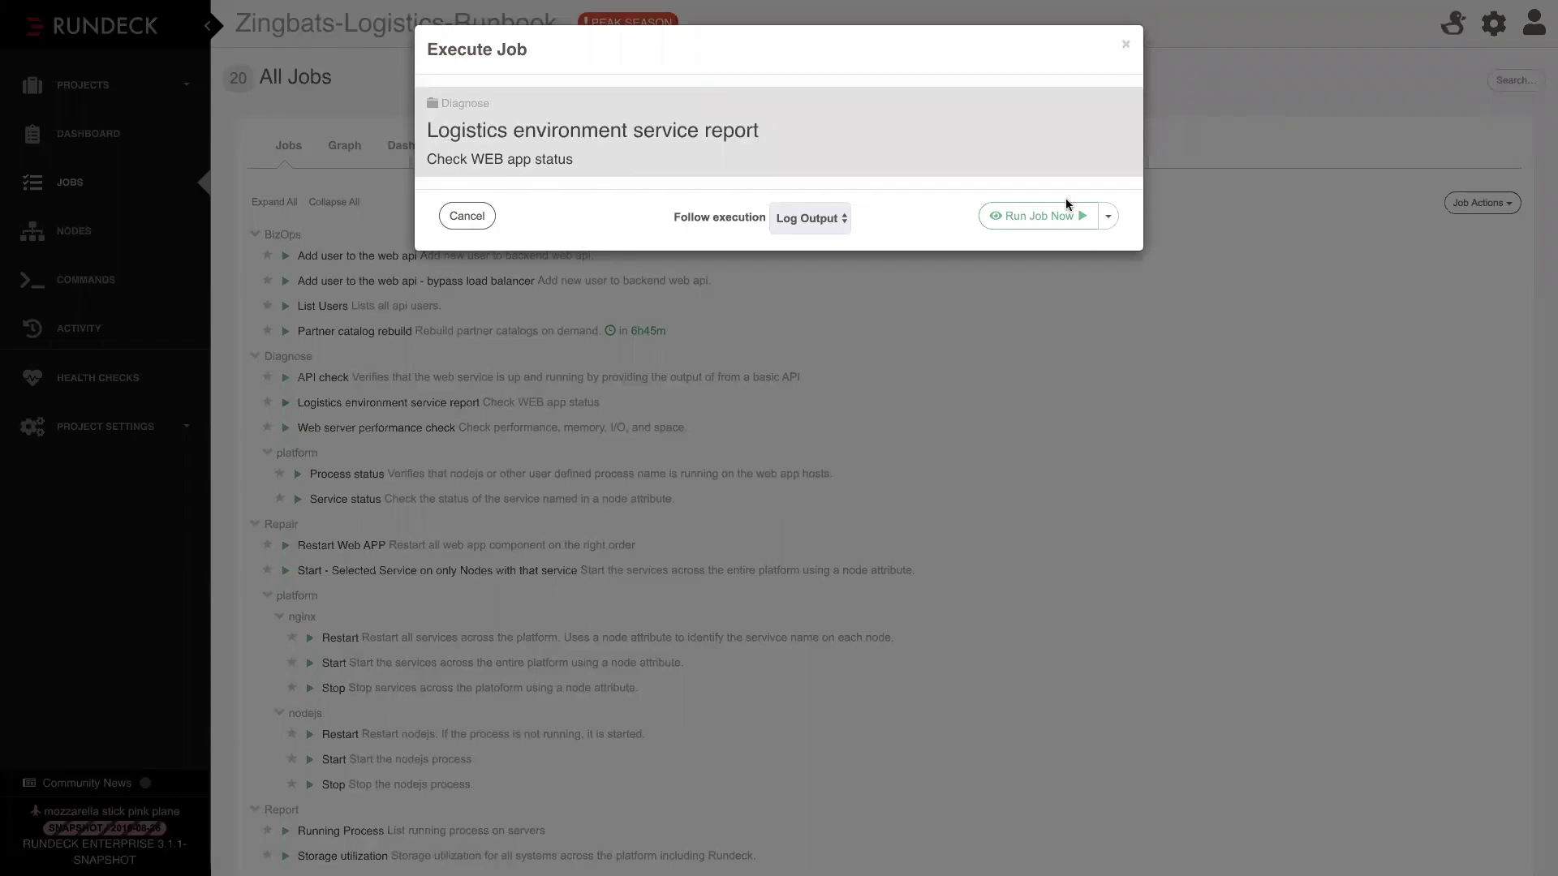
Run Logistics environment service report as #37, review its log, then open it for editing
click(1023, 216)
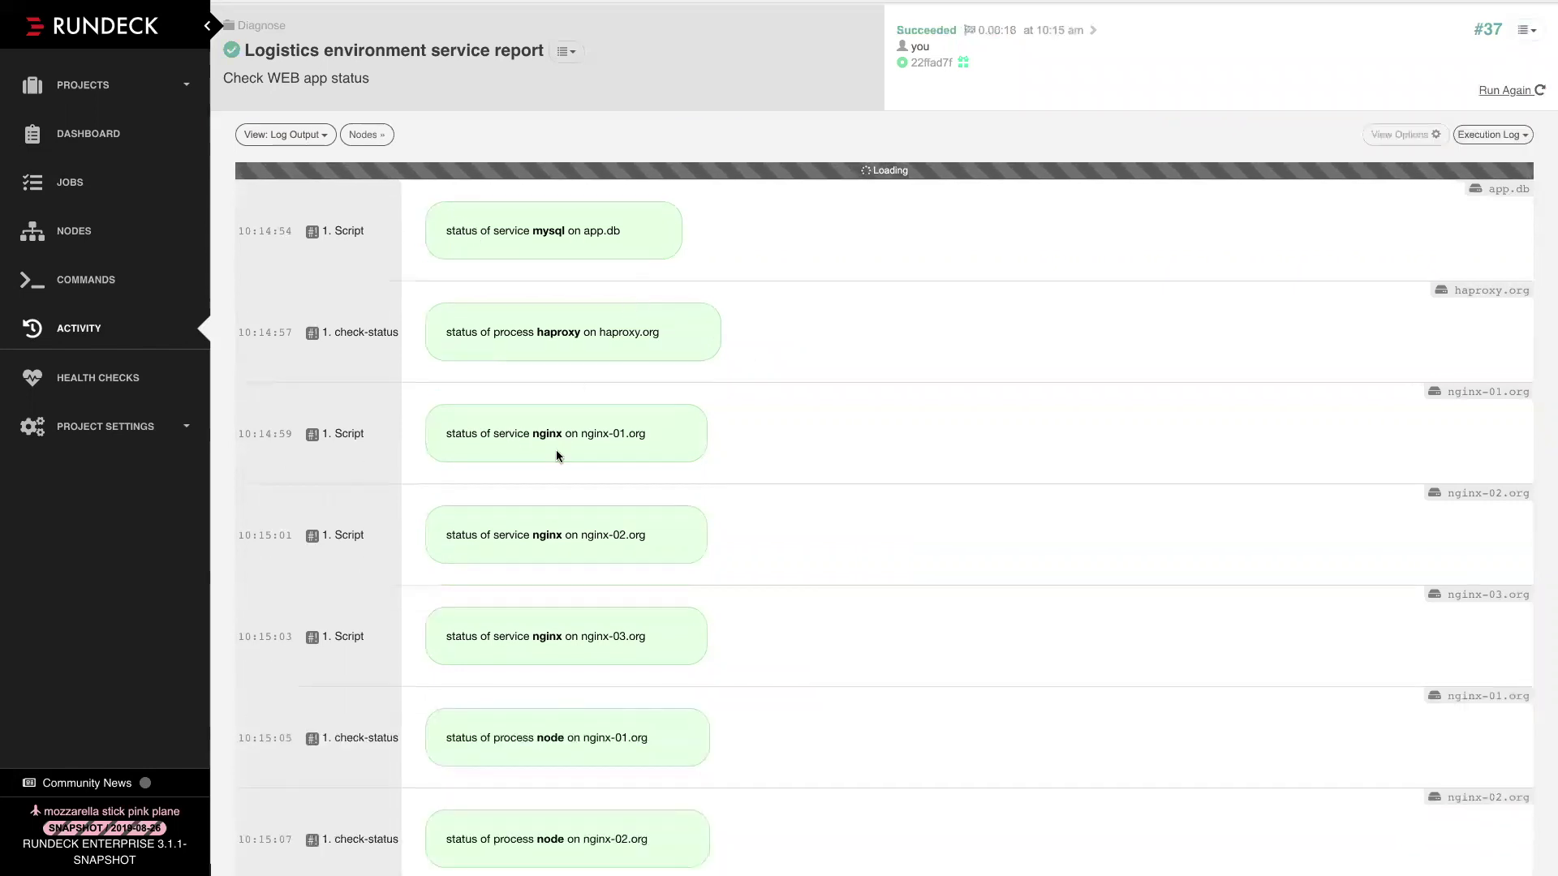
scroll(552, 463, down, 3)
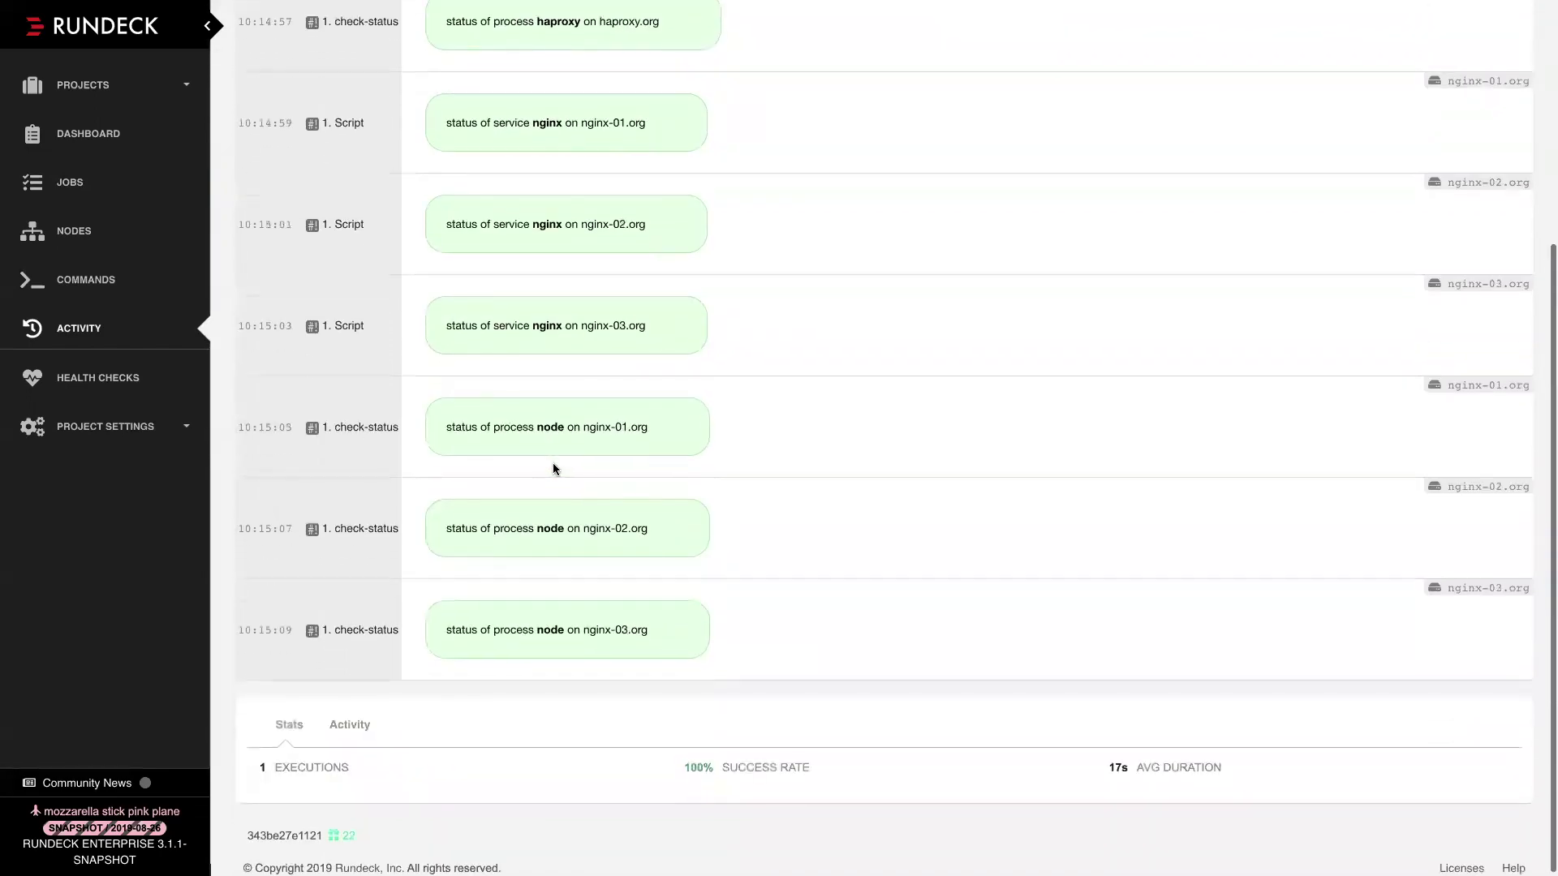
scroll(536, 365, up, 5)
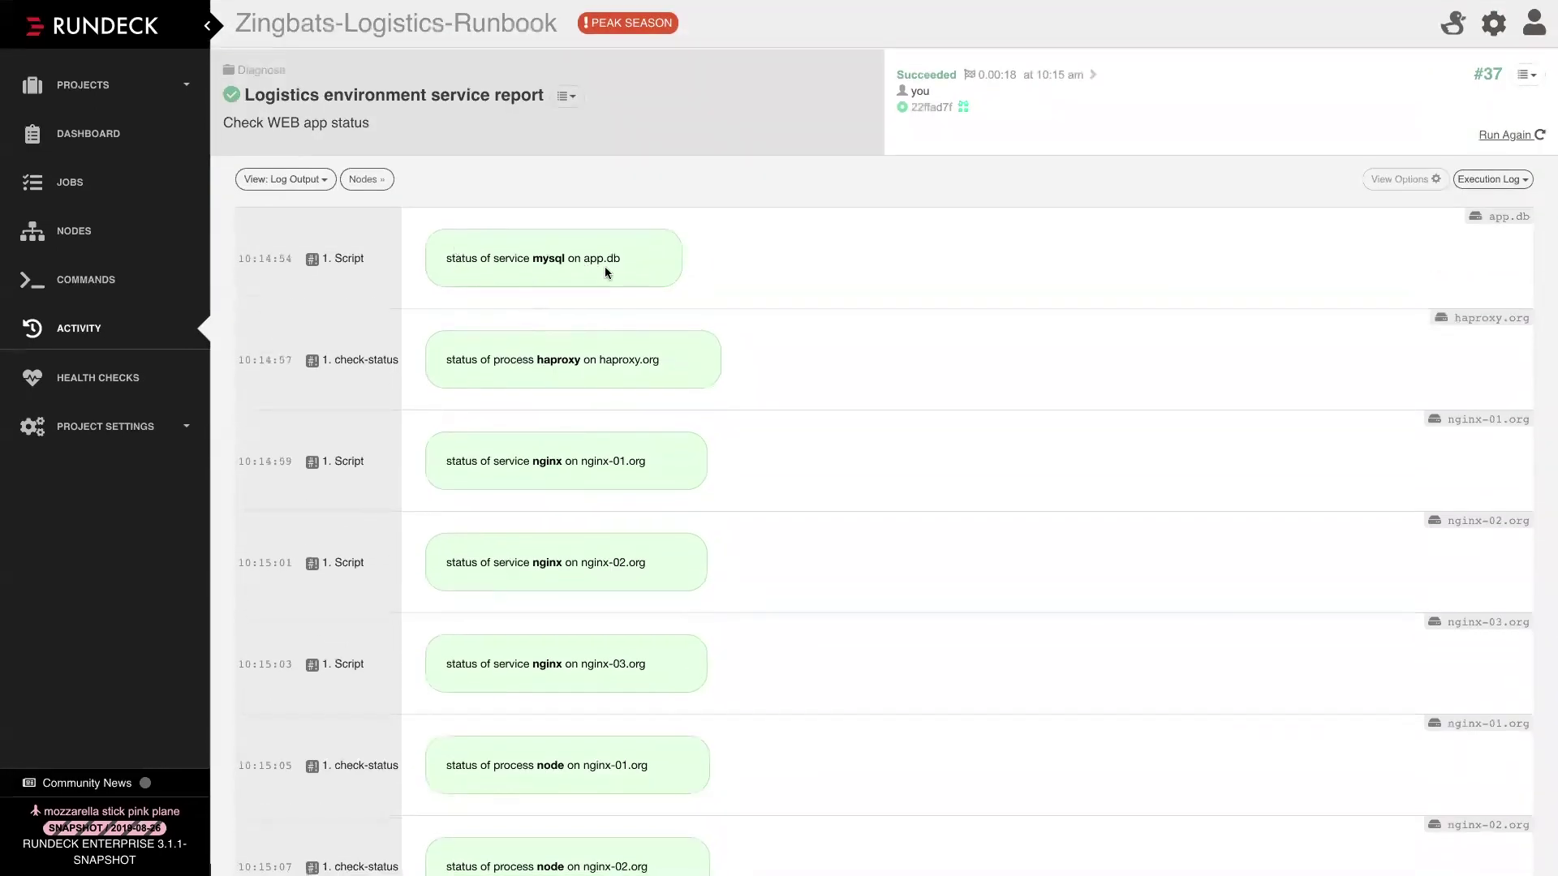
scroll(679, 362, down, 3)
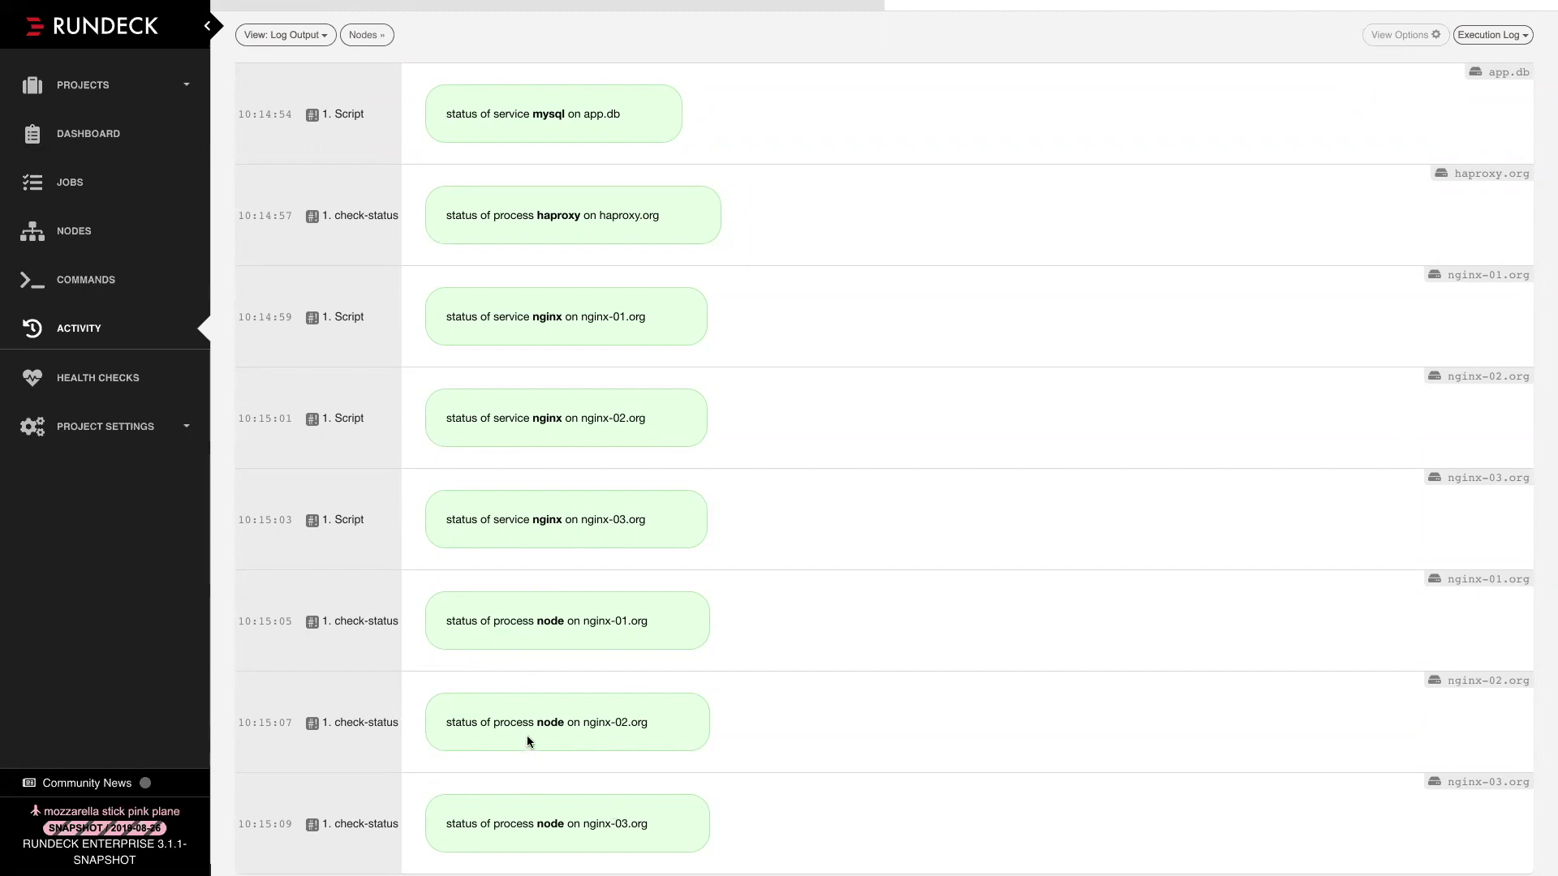
scroll(567, 706, up, 3)
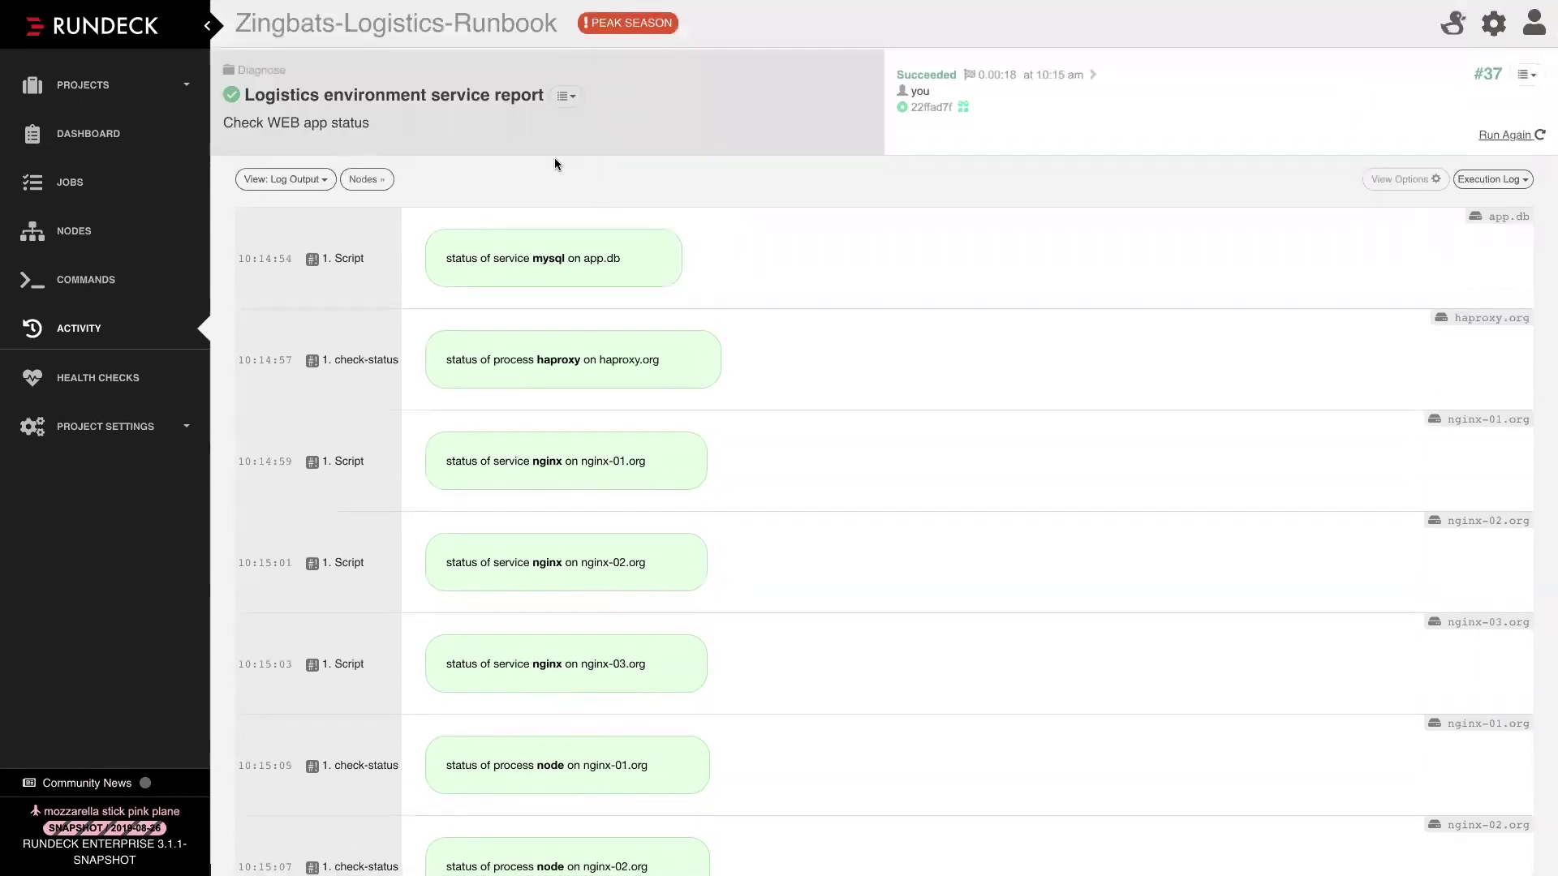
click(566, 96)
click(598, 130)
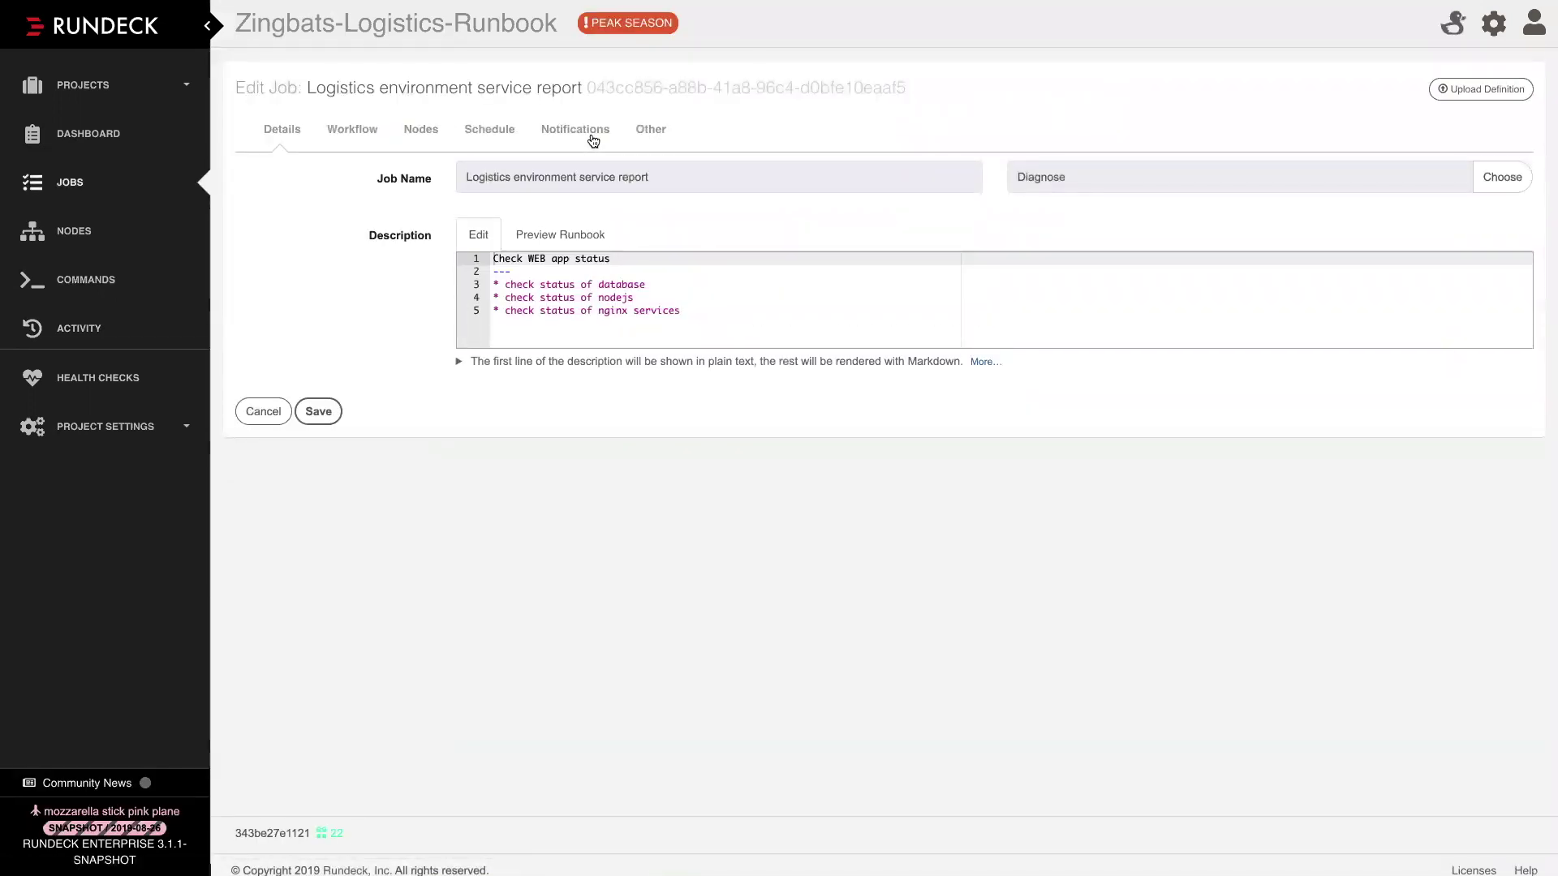
Inspect the Progress Badge workflow log filter, then cancel back to the job's detail page
click(347, 131)
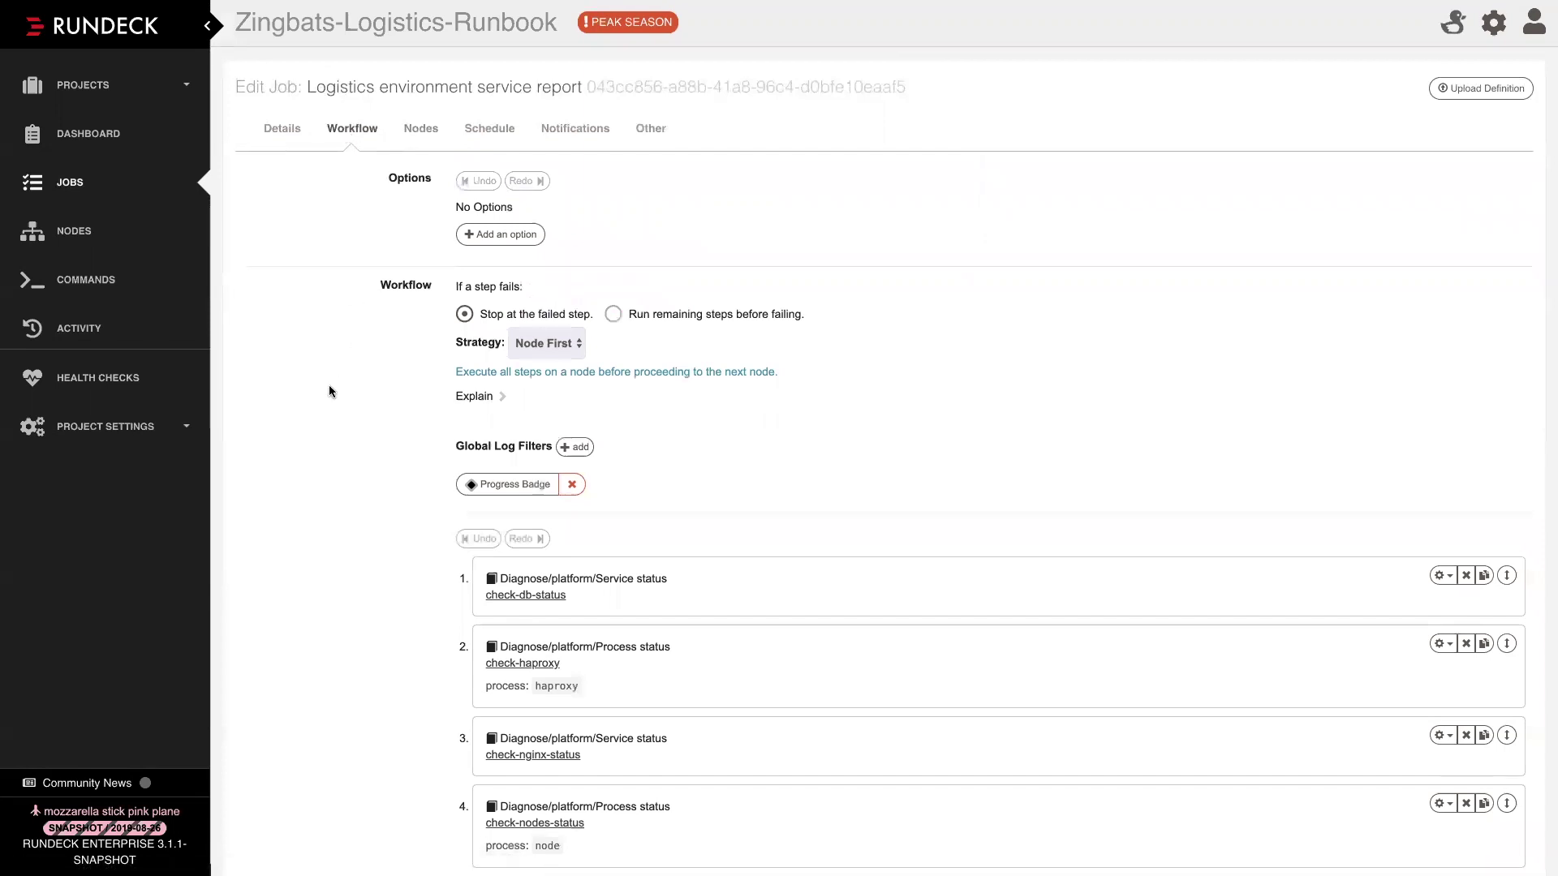
scroll(329, 388, down, 2)
click(505, 339)
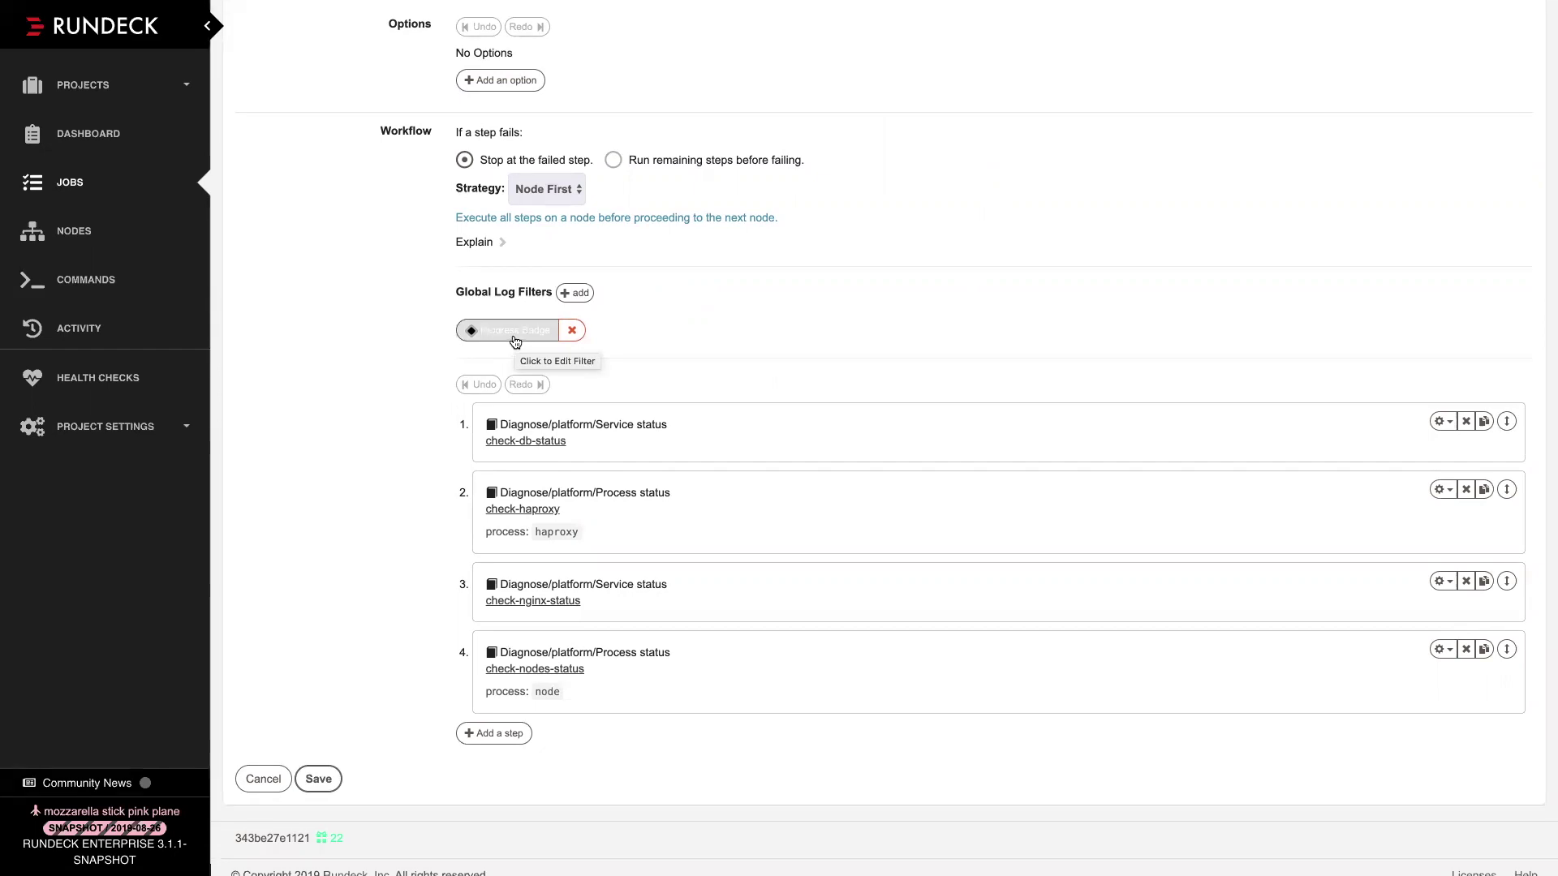
click(514, 337)
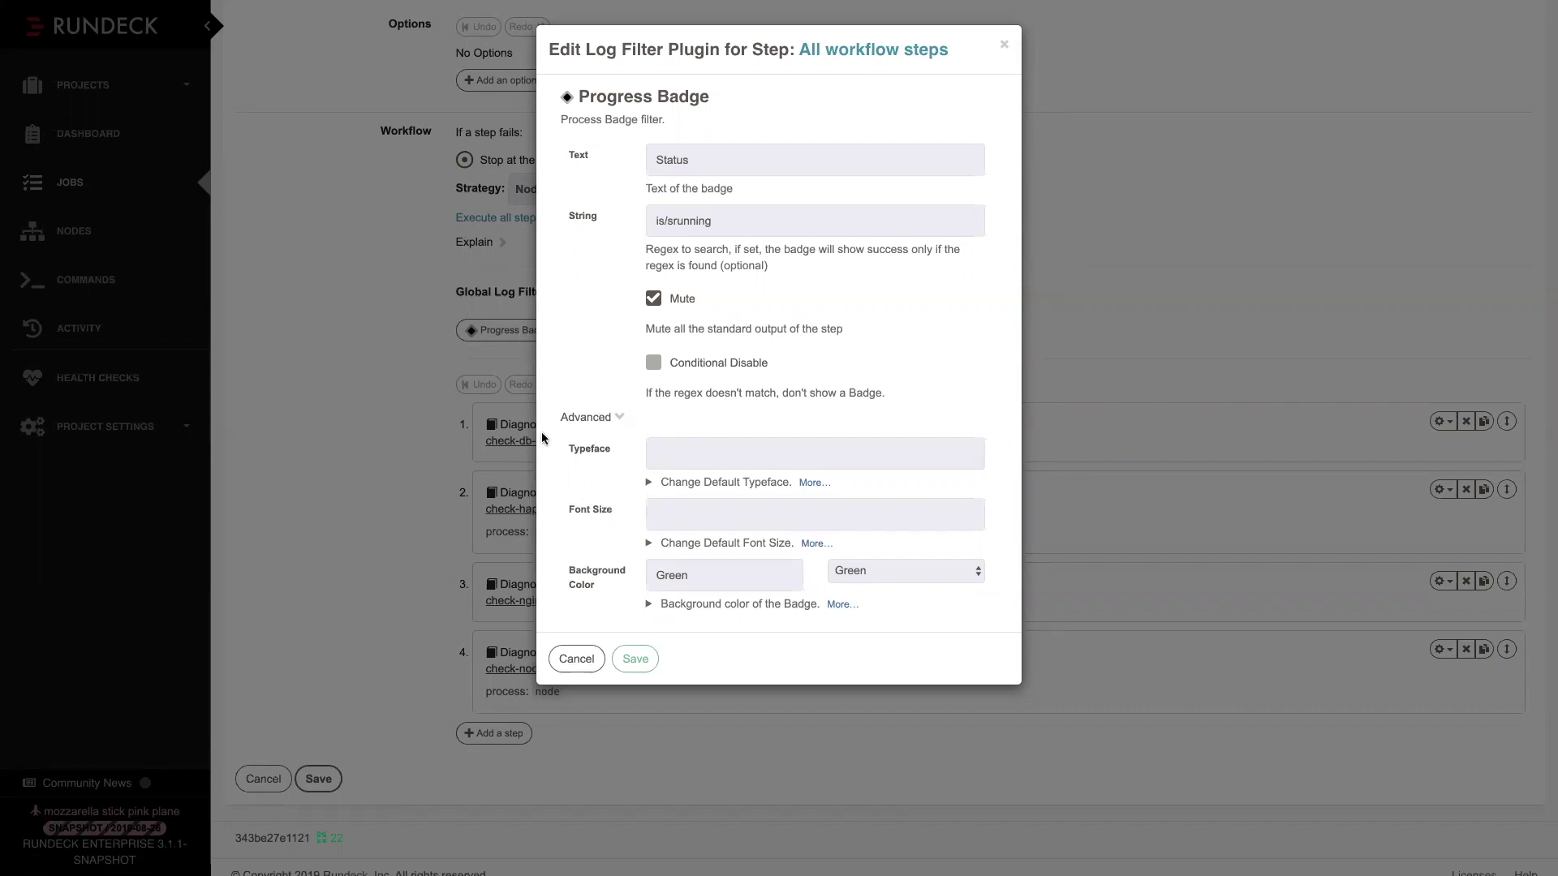
click(572, 665)
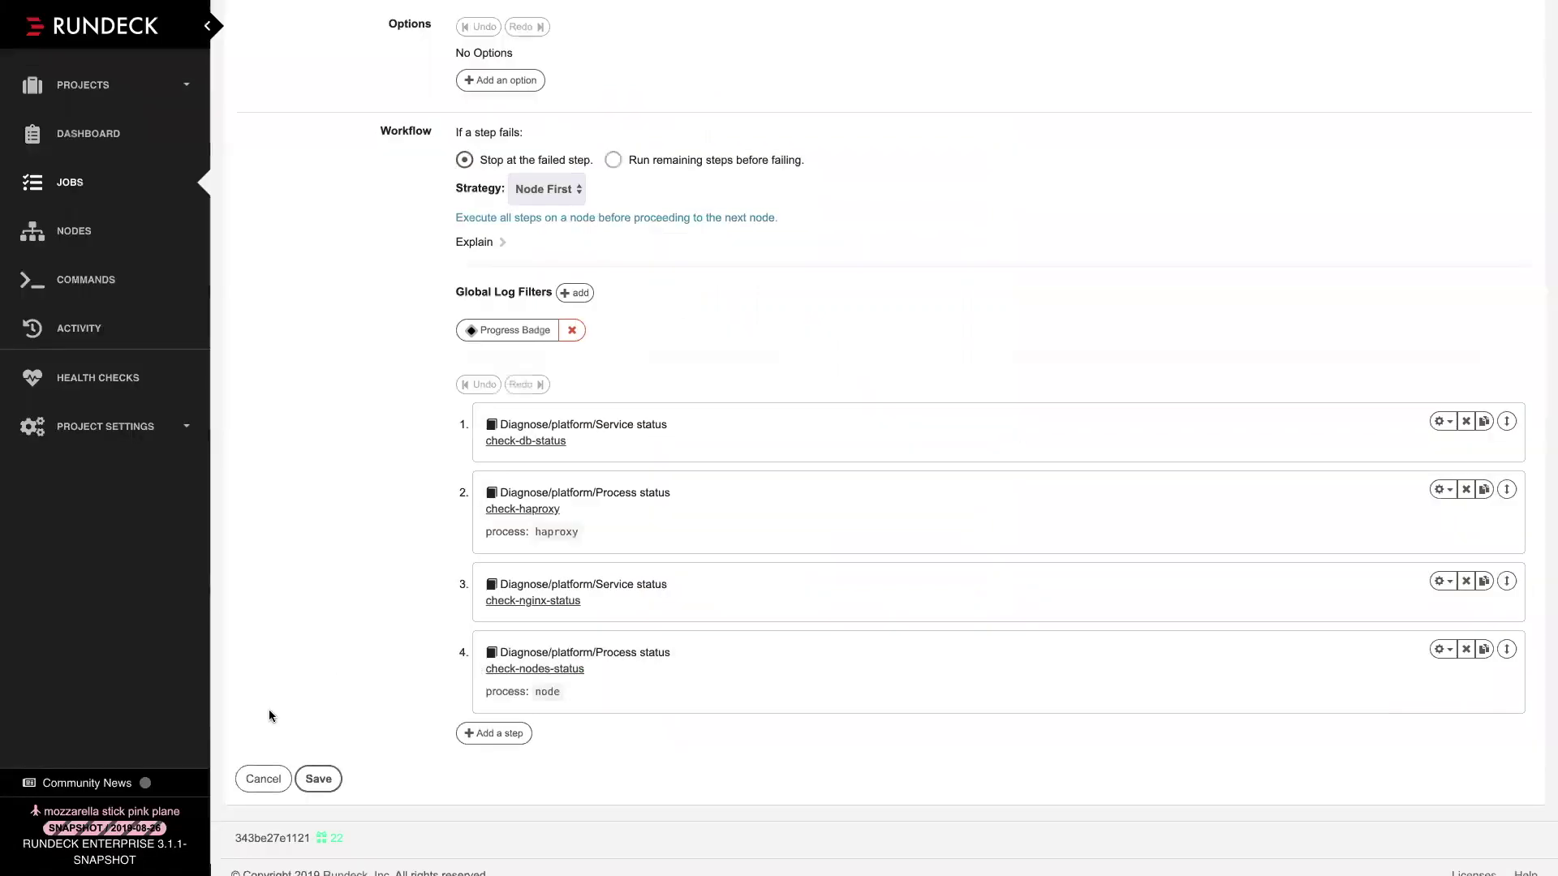
click(268, 780)
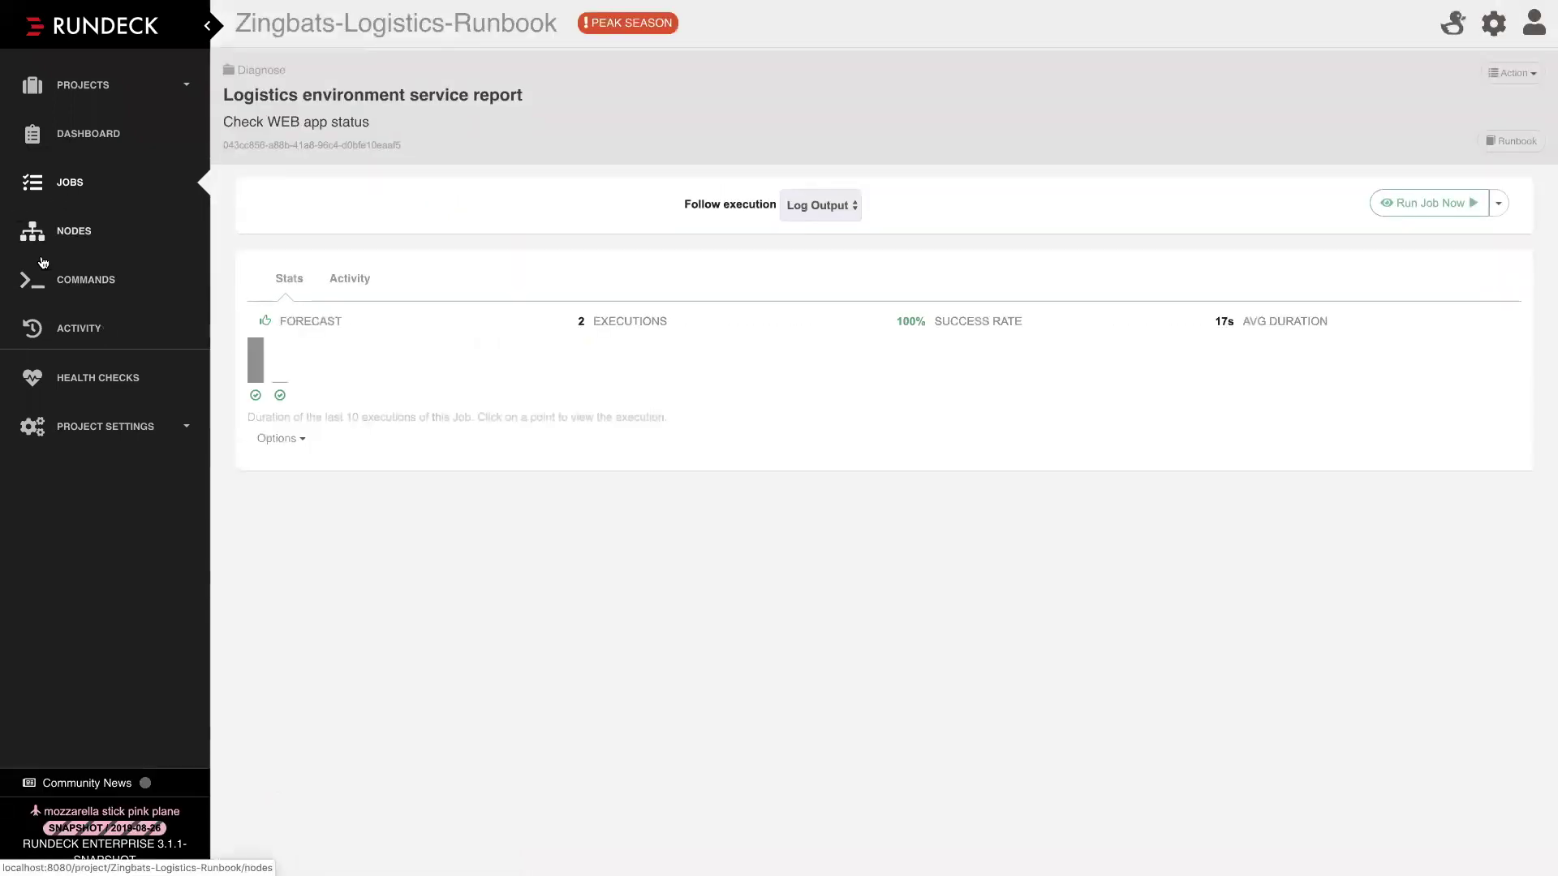
Run Web server performance check with Change the Target Nodes ticked
click(63, 188)
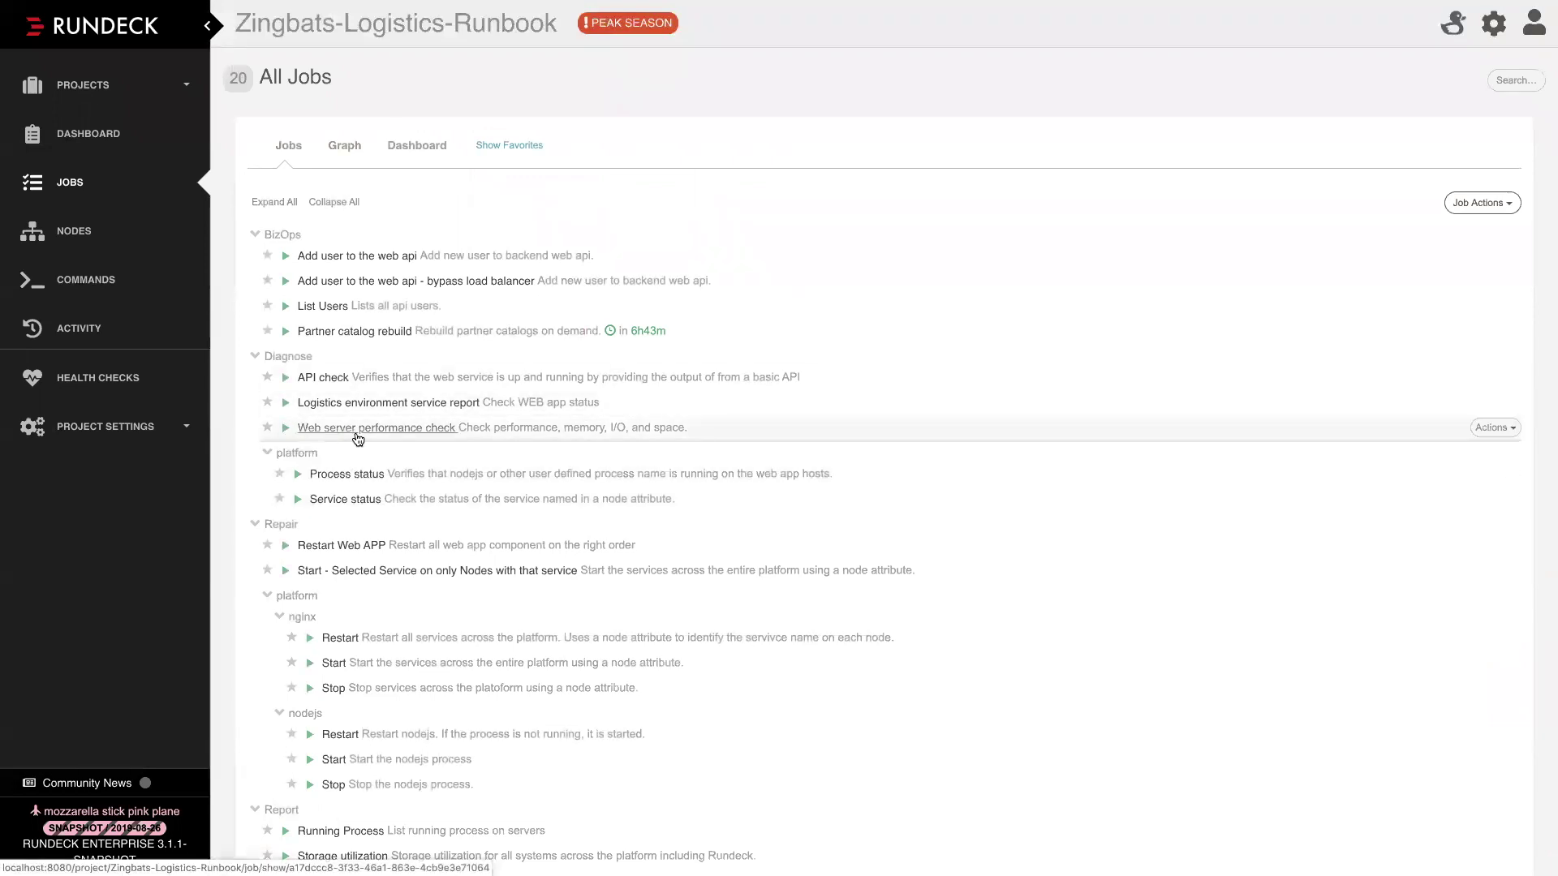
click(286, 429)
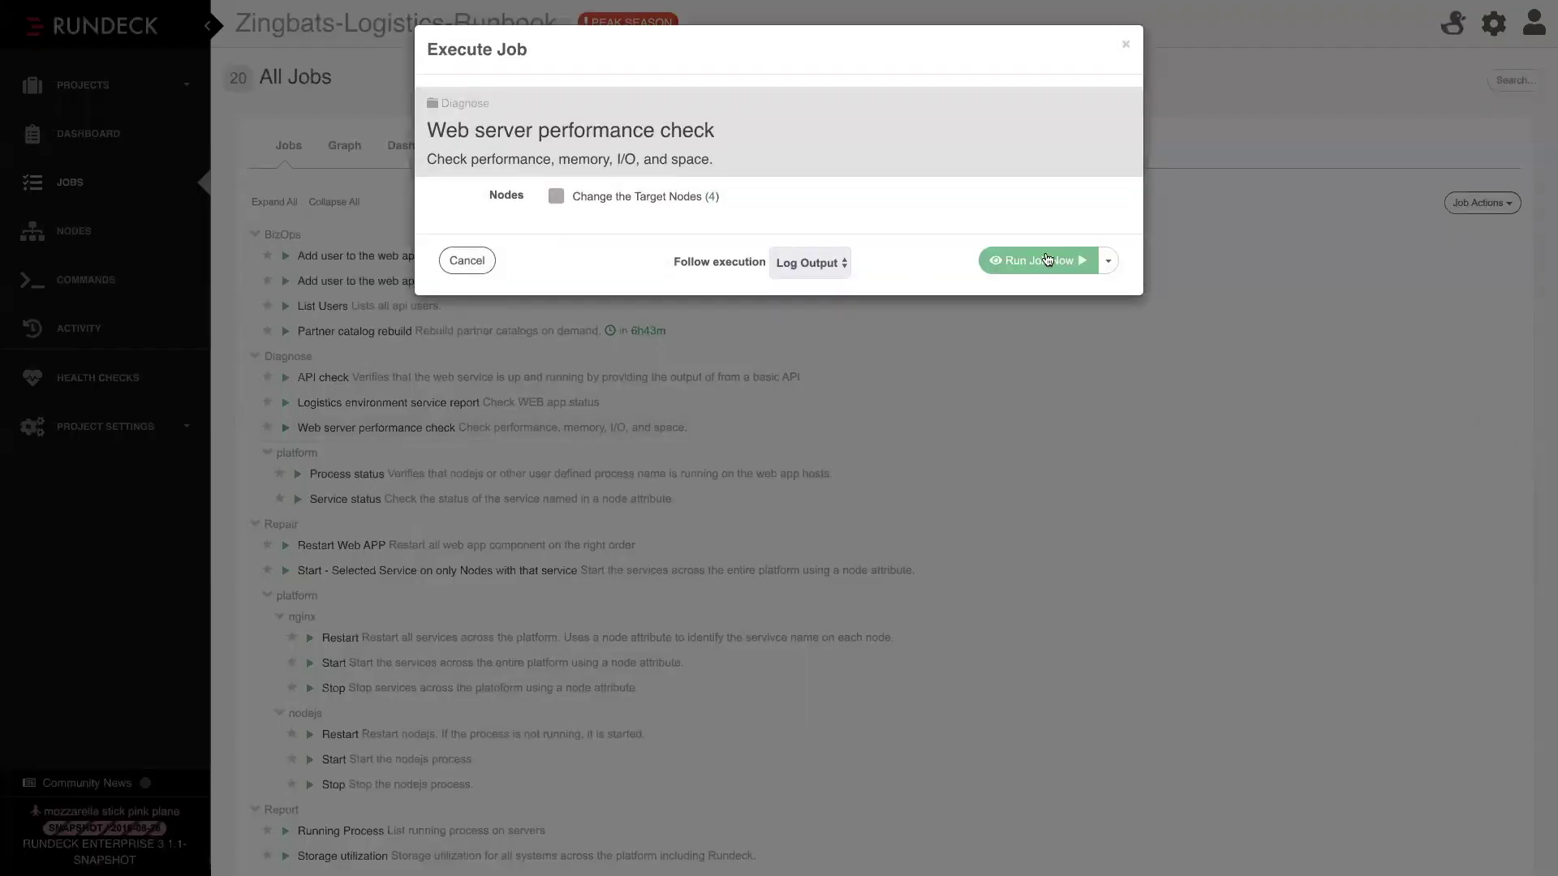
click(602, 197)
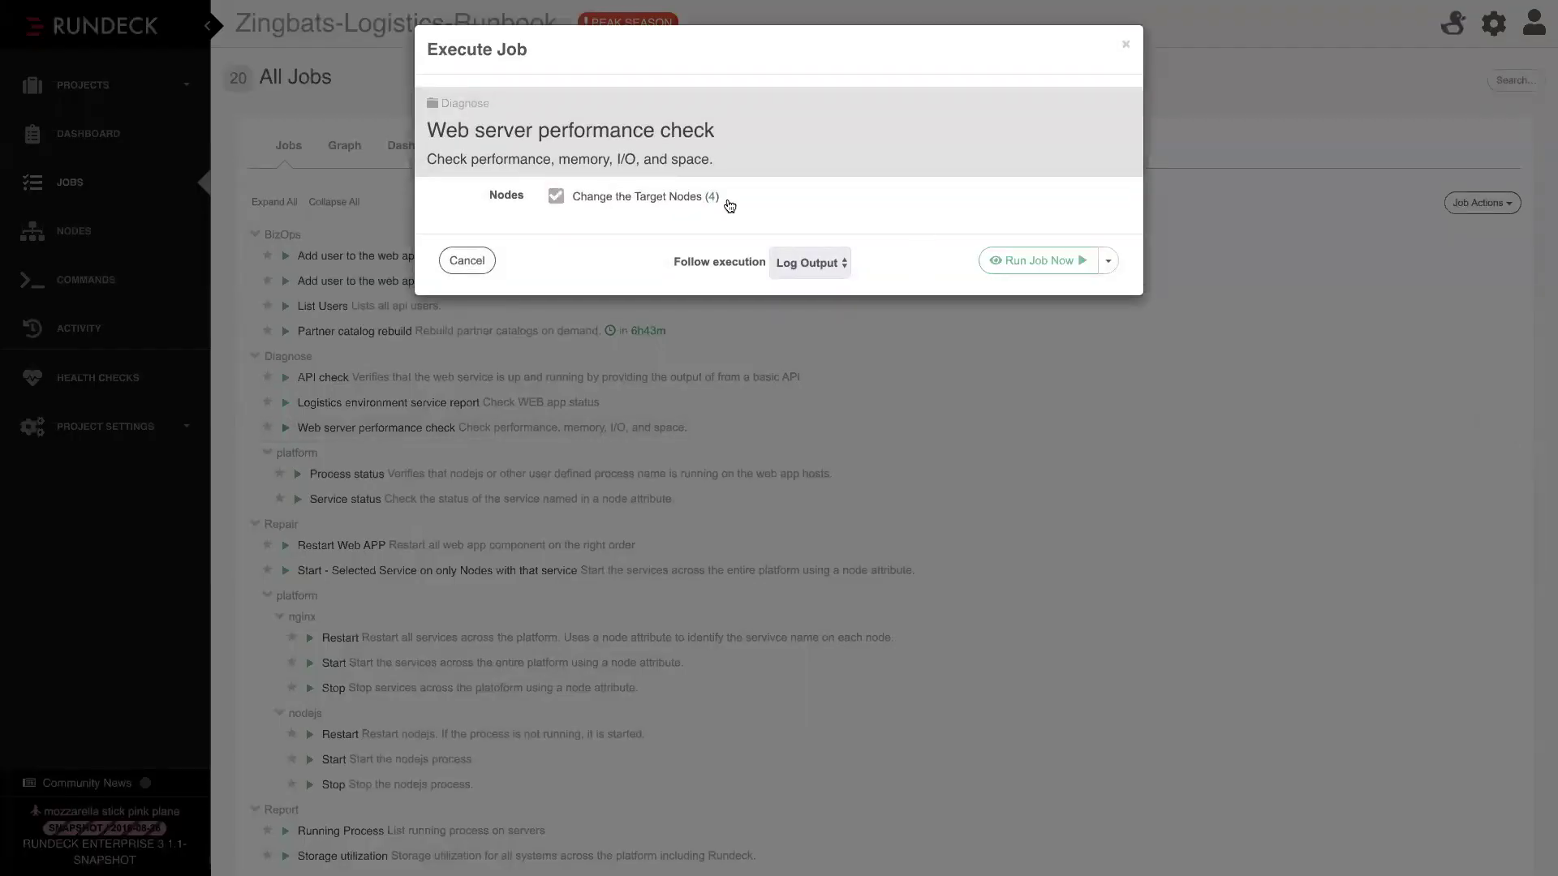
click(1003, 263)
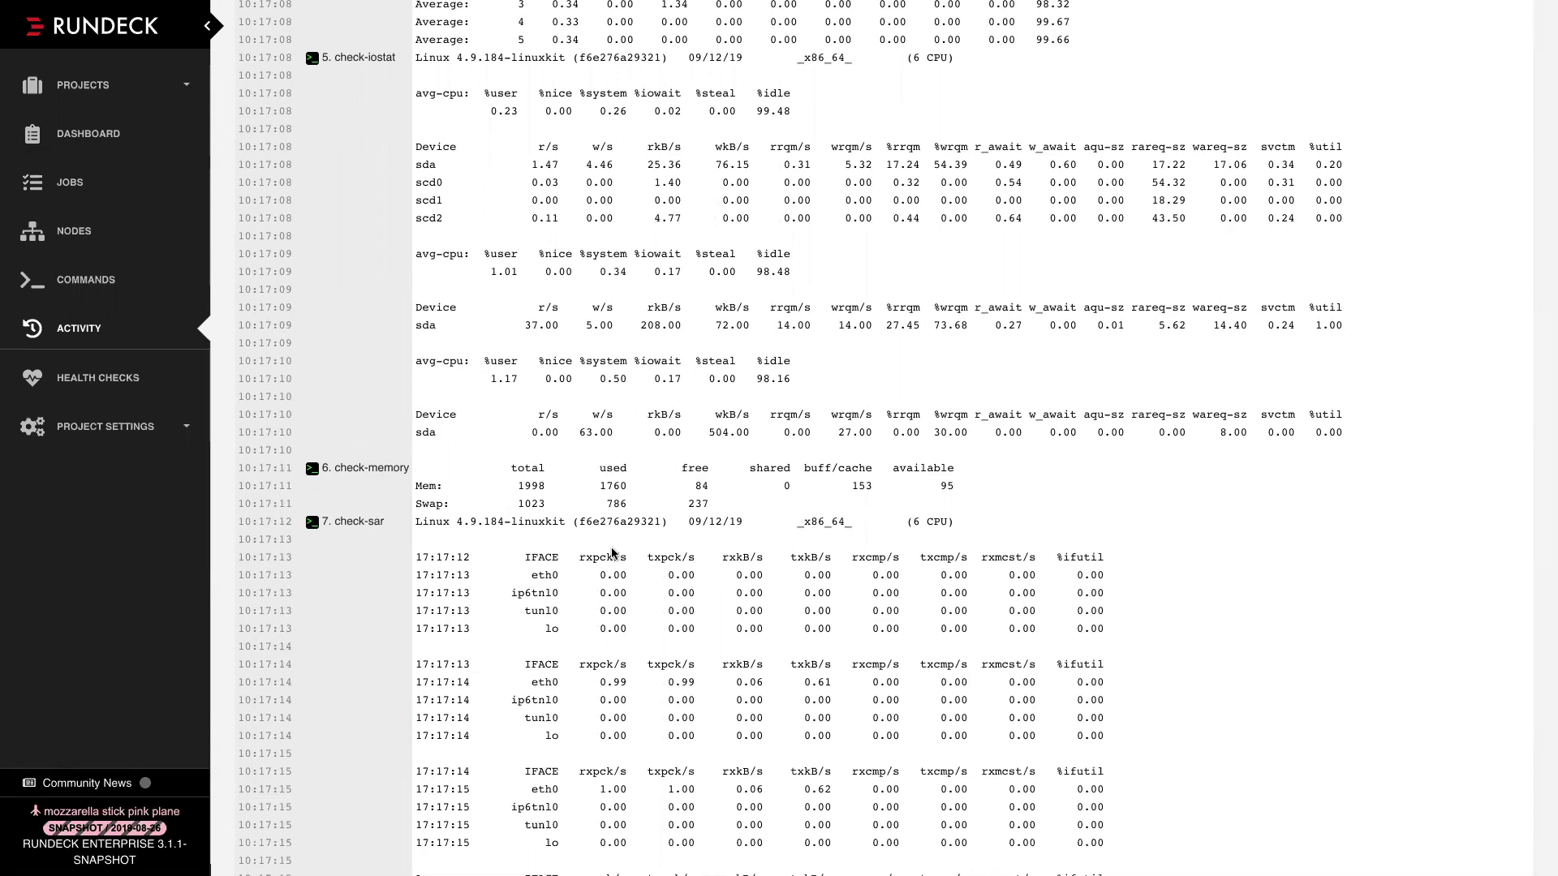
Review the performance check log output and return to the All Jobs list
scroll(615, 448, down, 5)
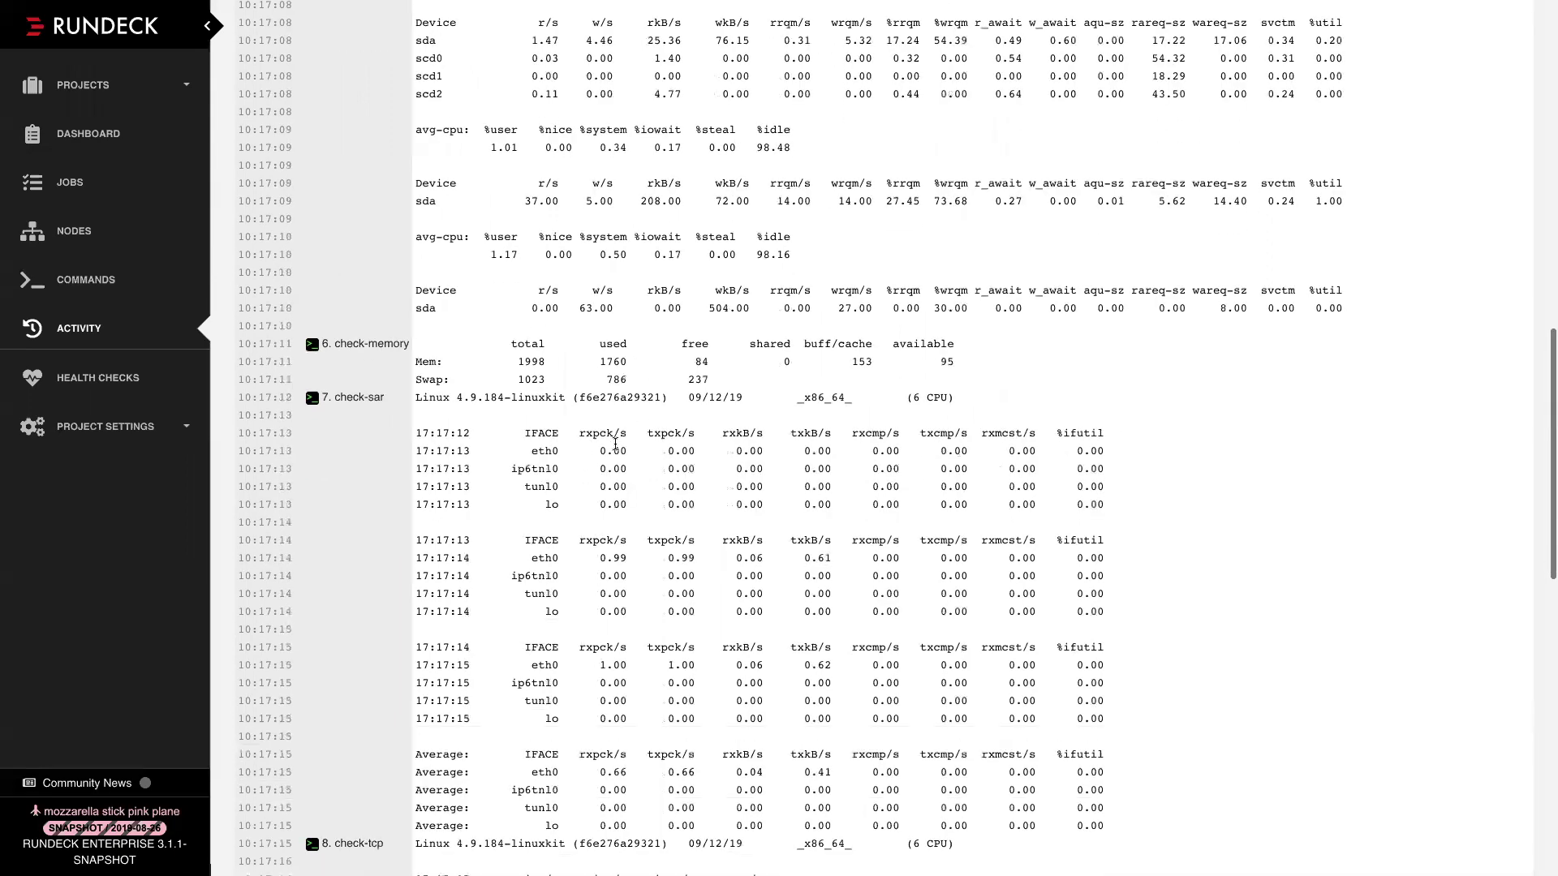
scroll(614, 447, down, 1)
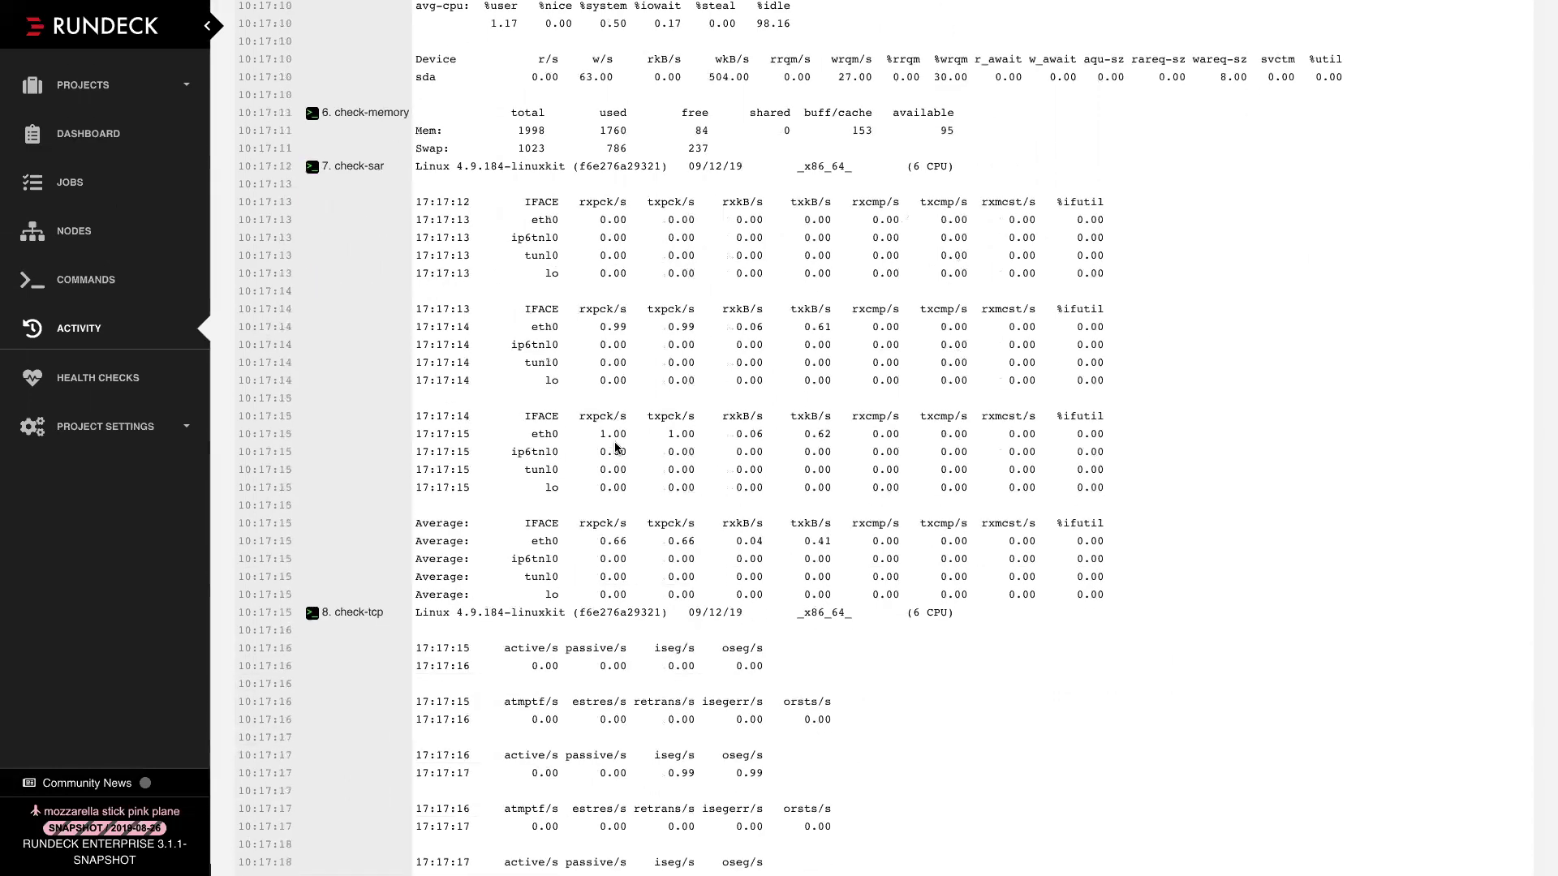
scroll(615, 445, up, 14)
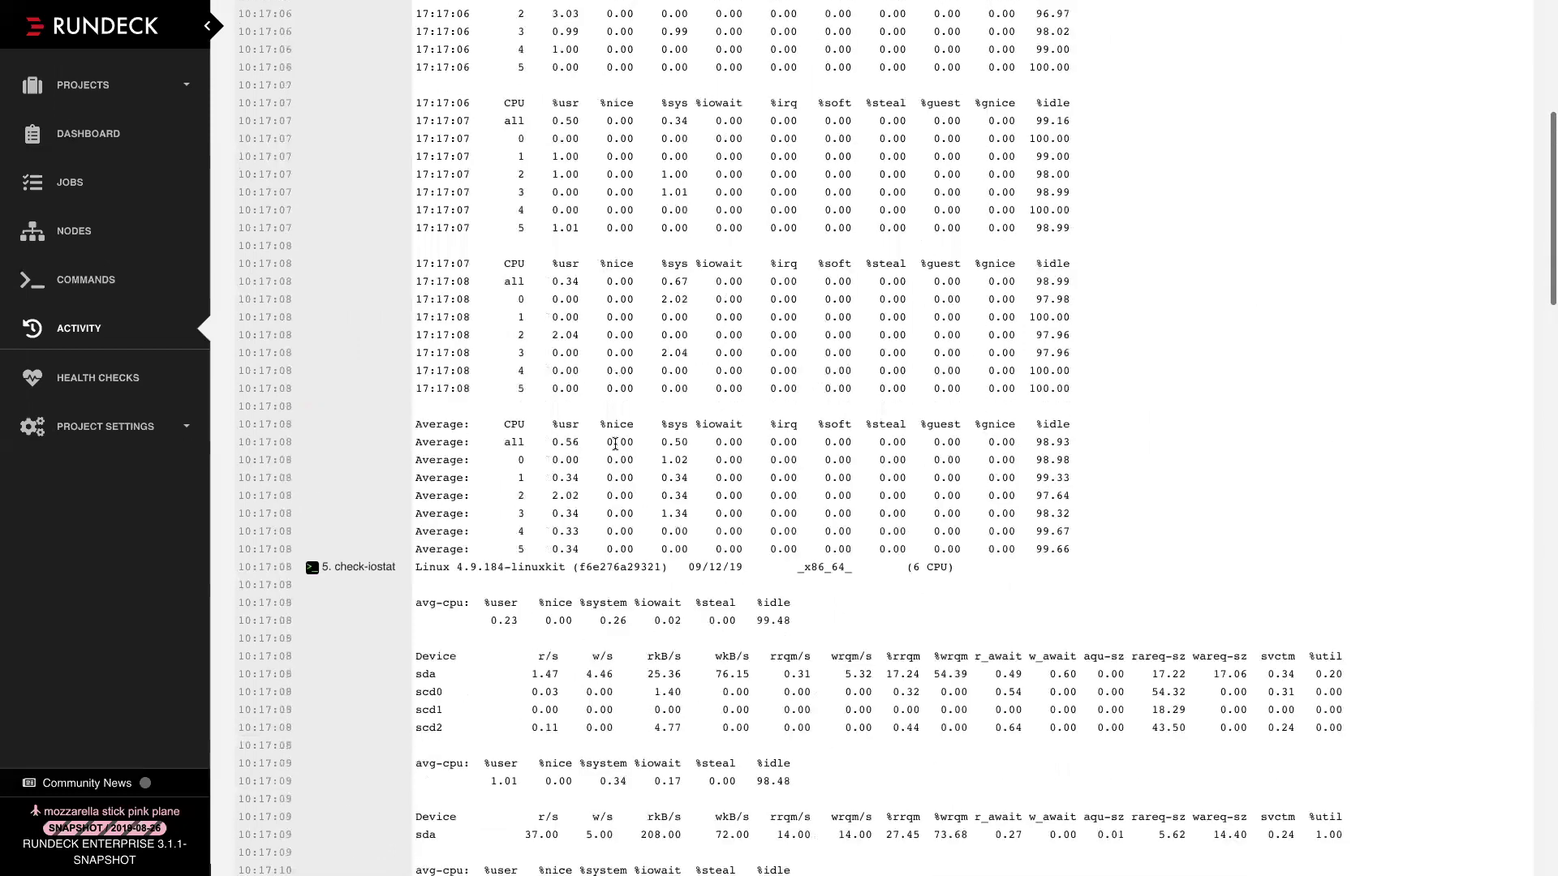
scroll(615, 445, up, 8)
click(63, 187)
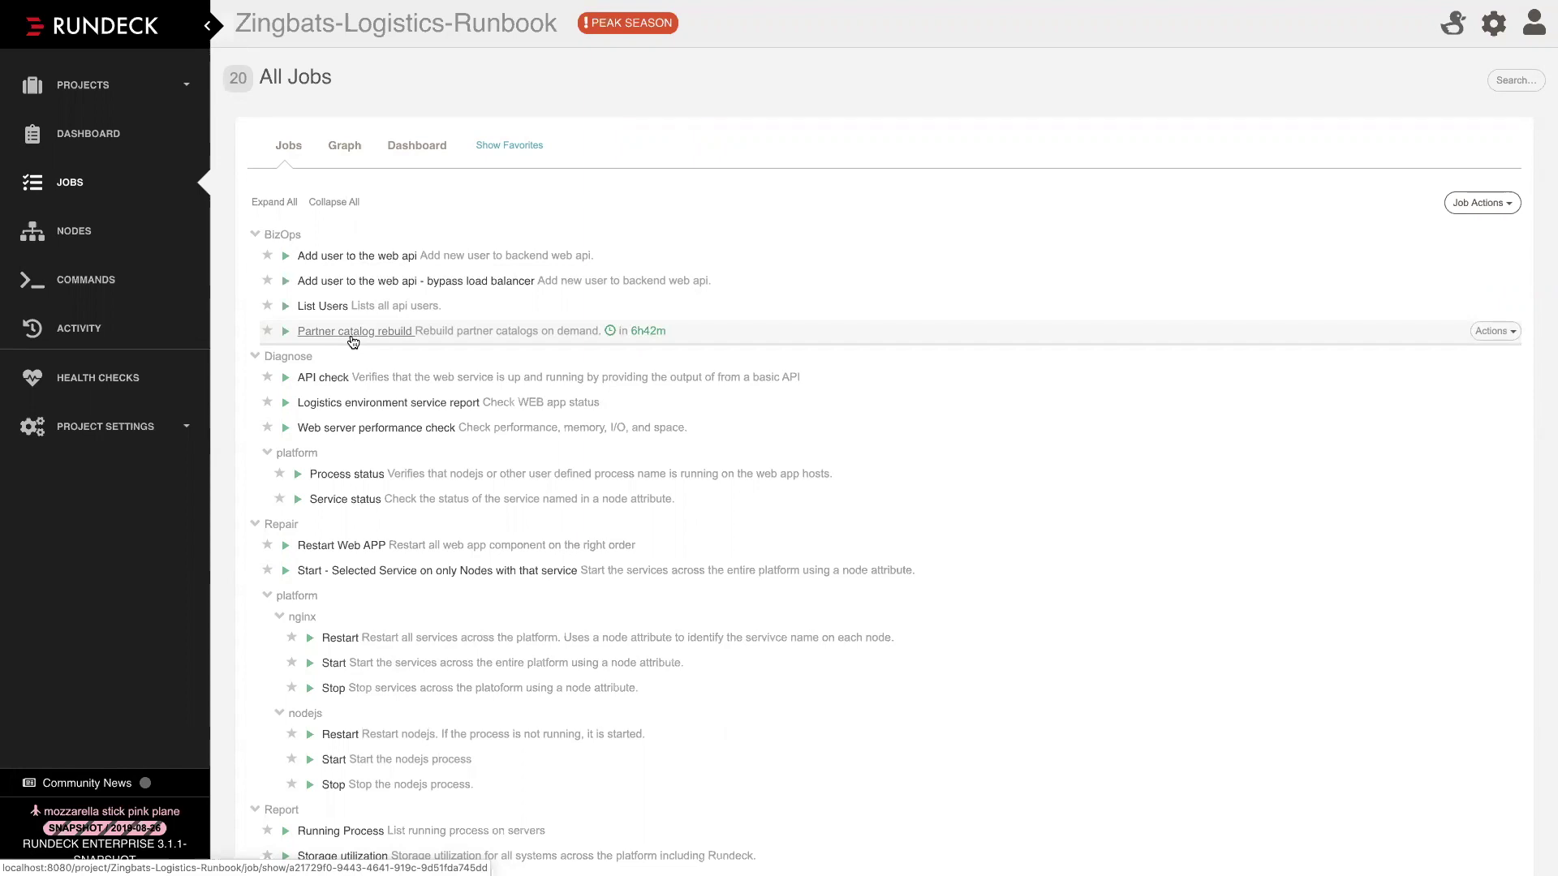
Run Partner catalog rebuild with partner checked as #39, then open the job for editing
click(351, 331)
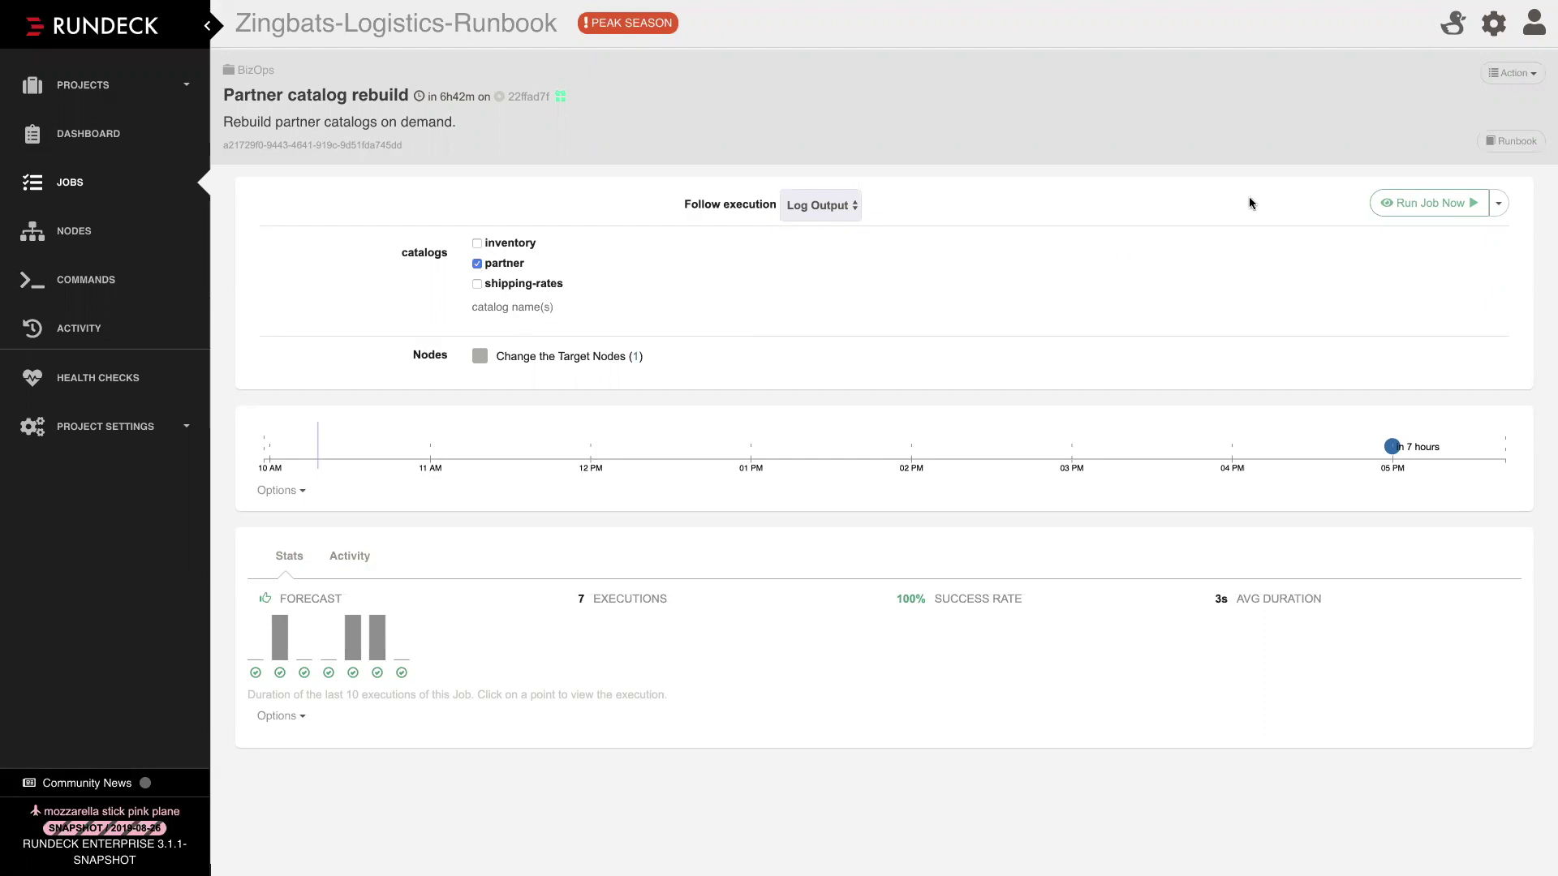
click(1419, 209)
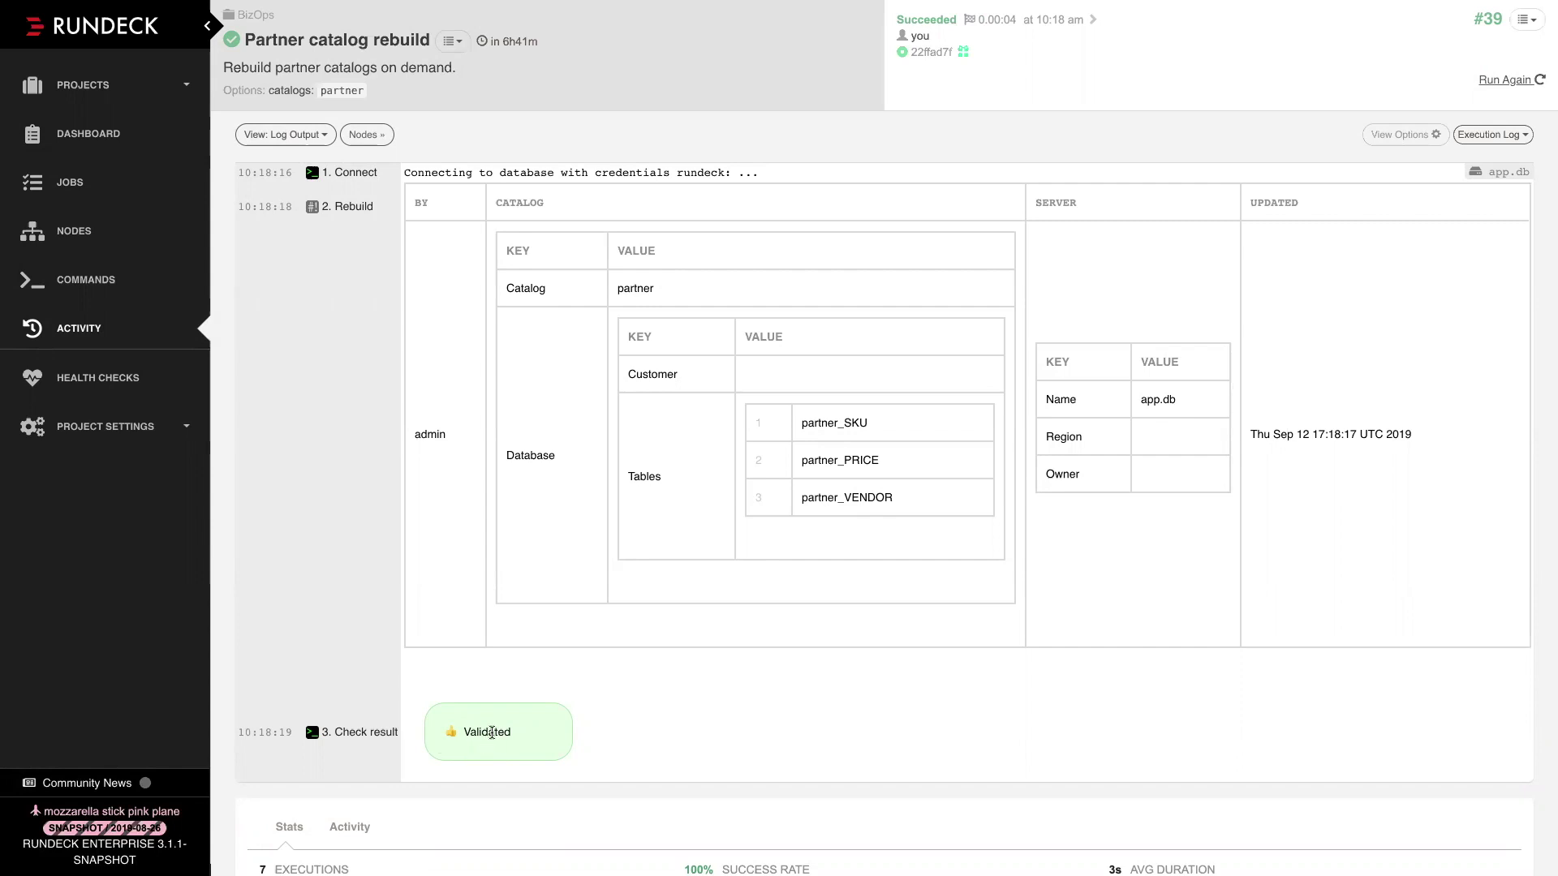
scroll(601, 604, up, 1)
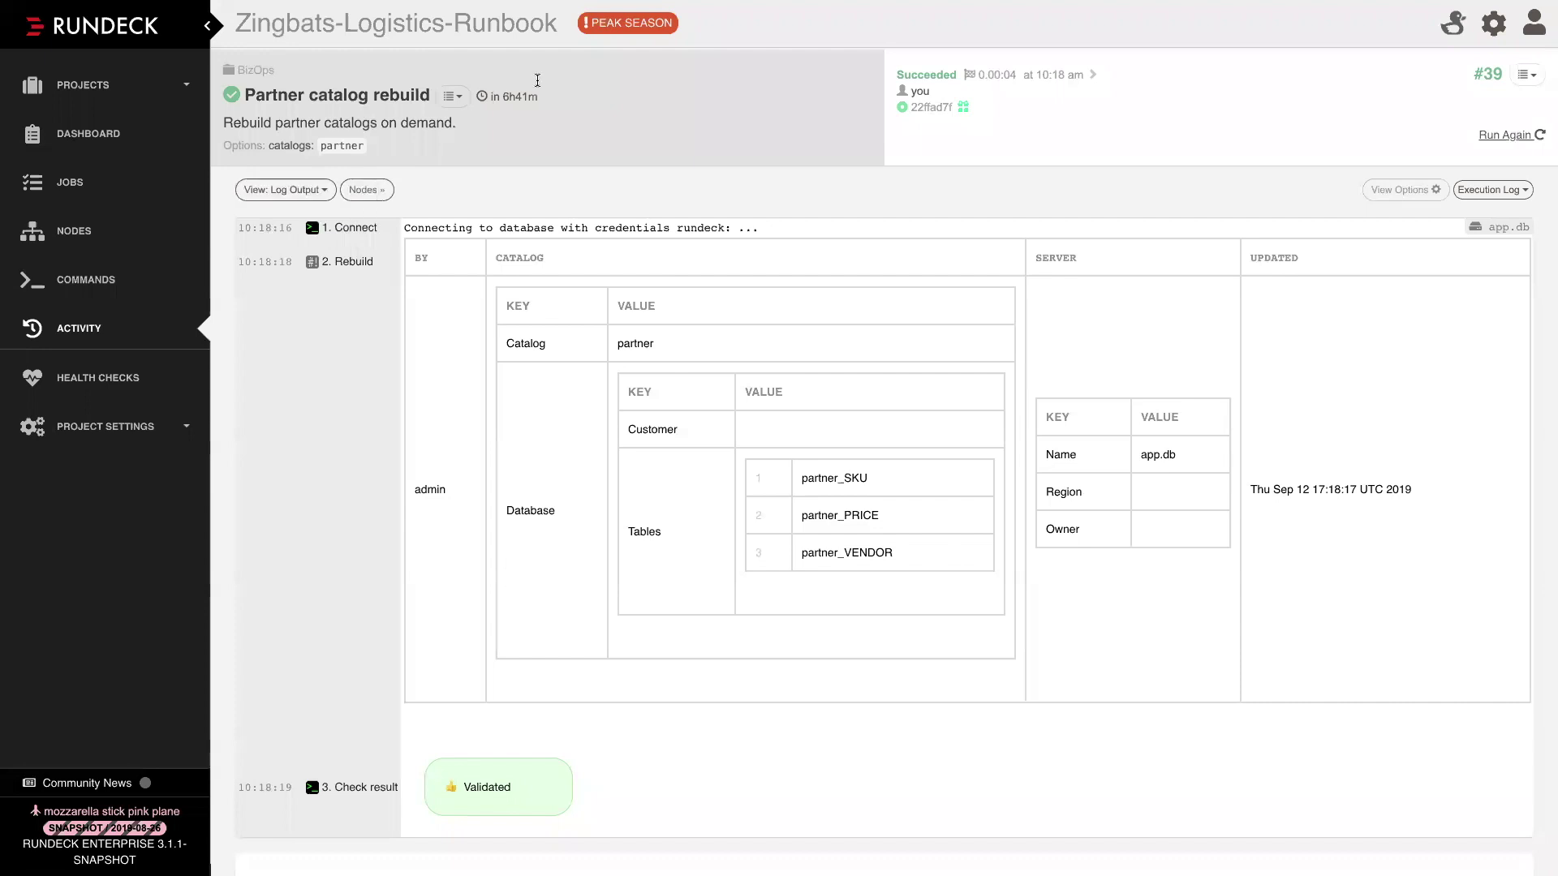
click(448, 98)
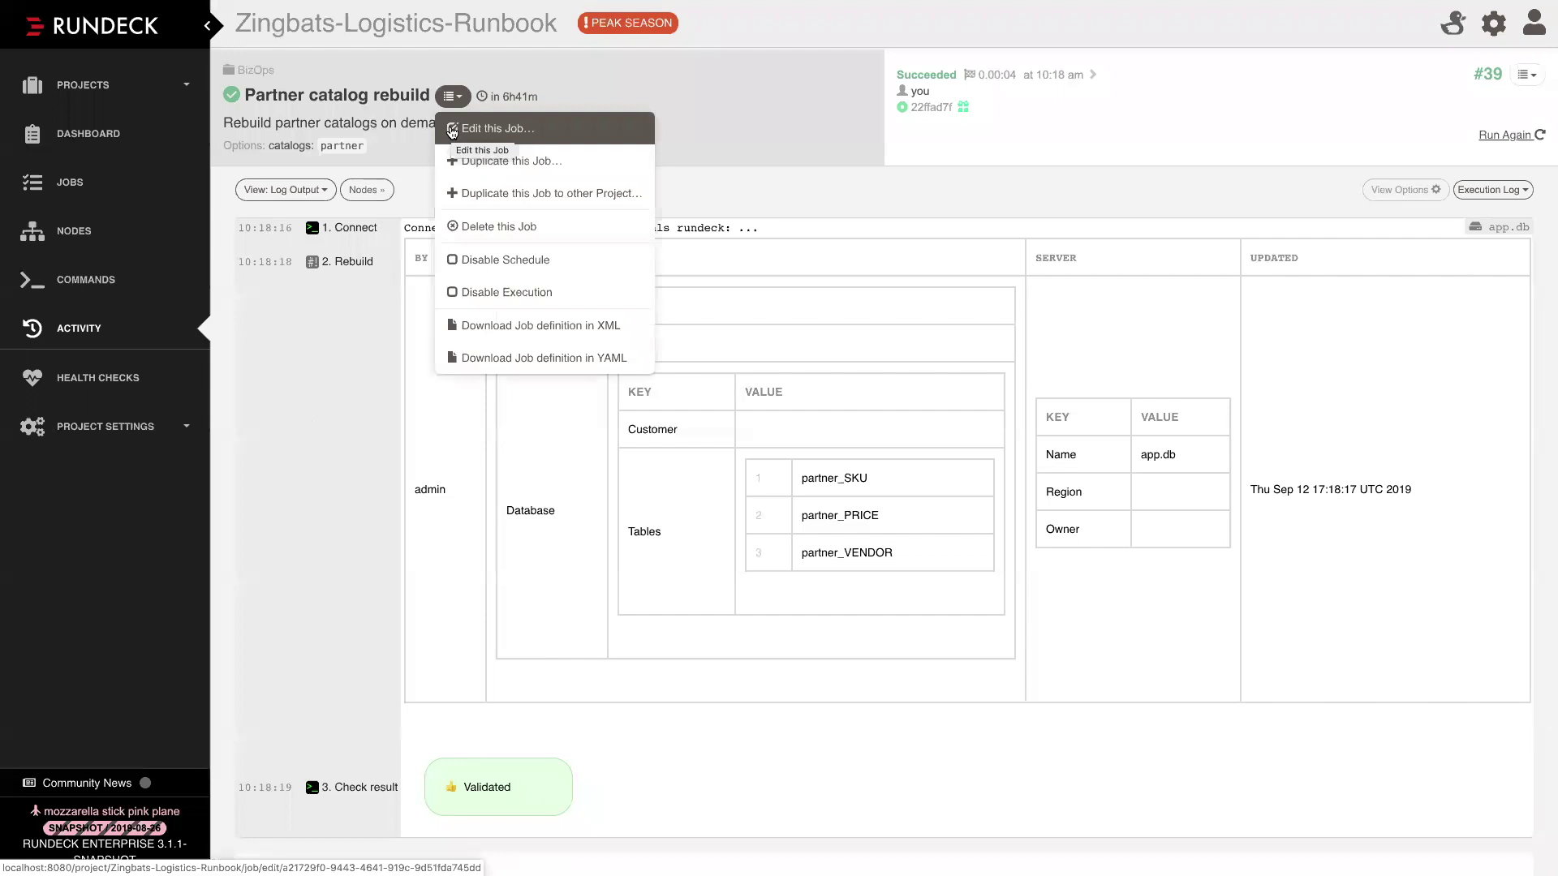
click(452, 130)
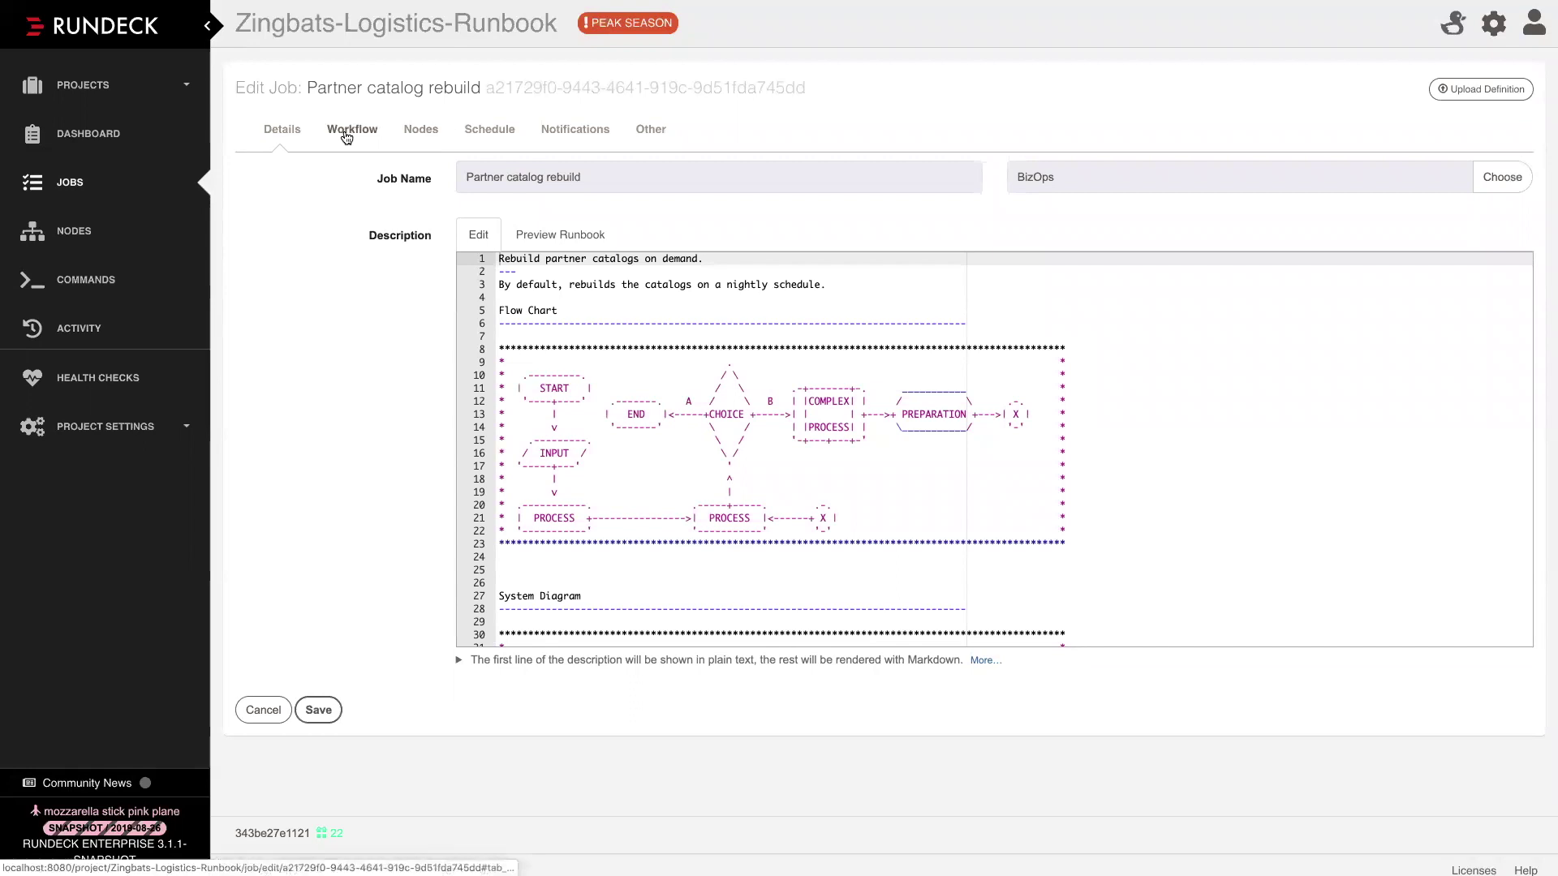
Expand the Rebuild step 2 bash script on the Workflow tab and check the settings gear menu
click(343, 130)
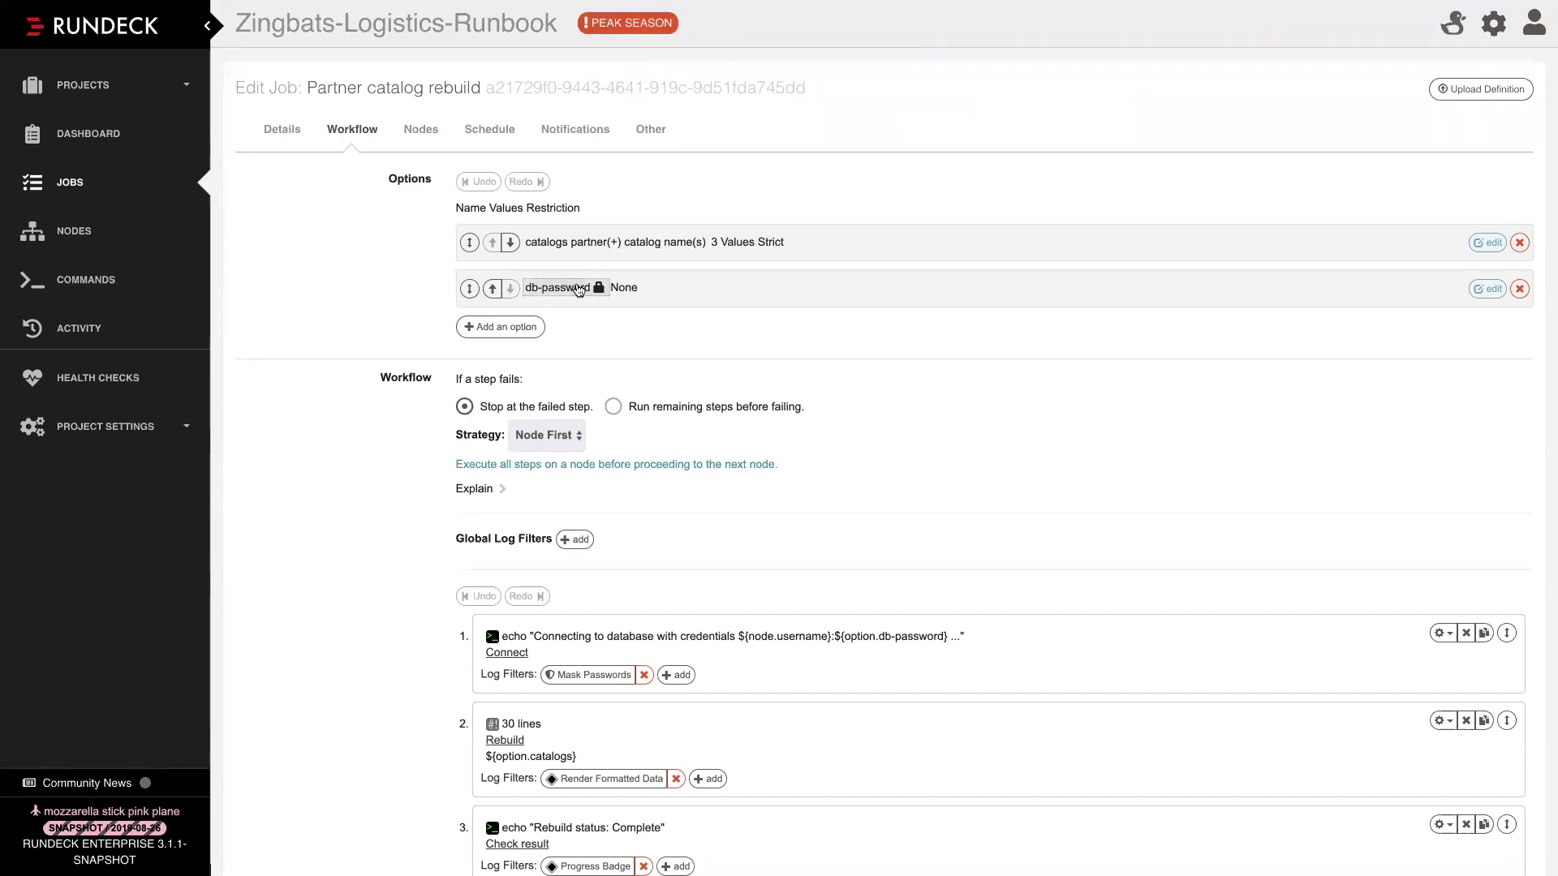
scroll(630, 398, down, 1)
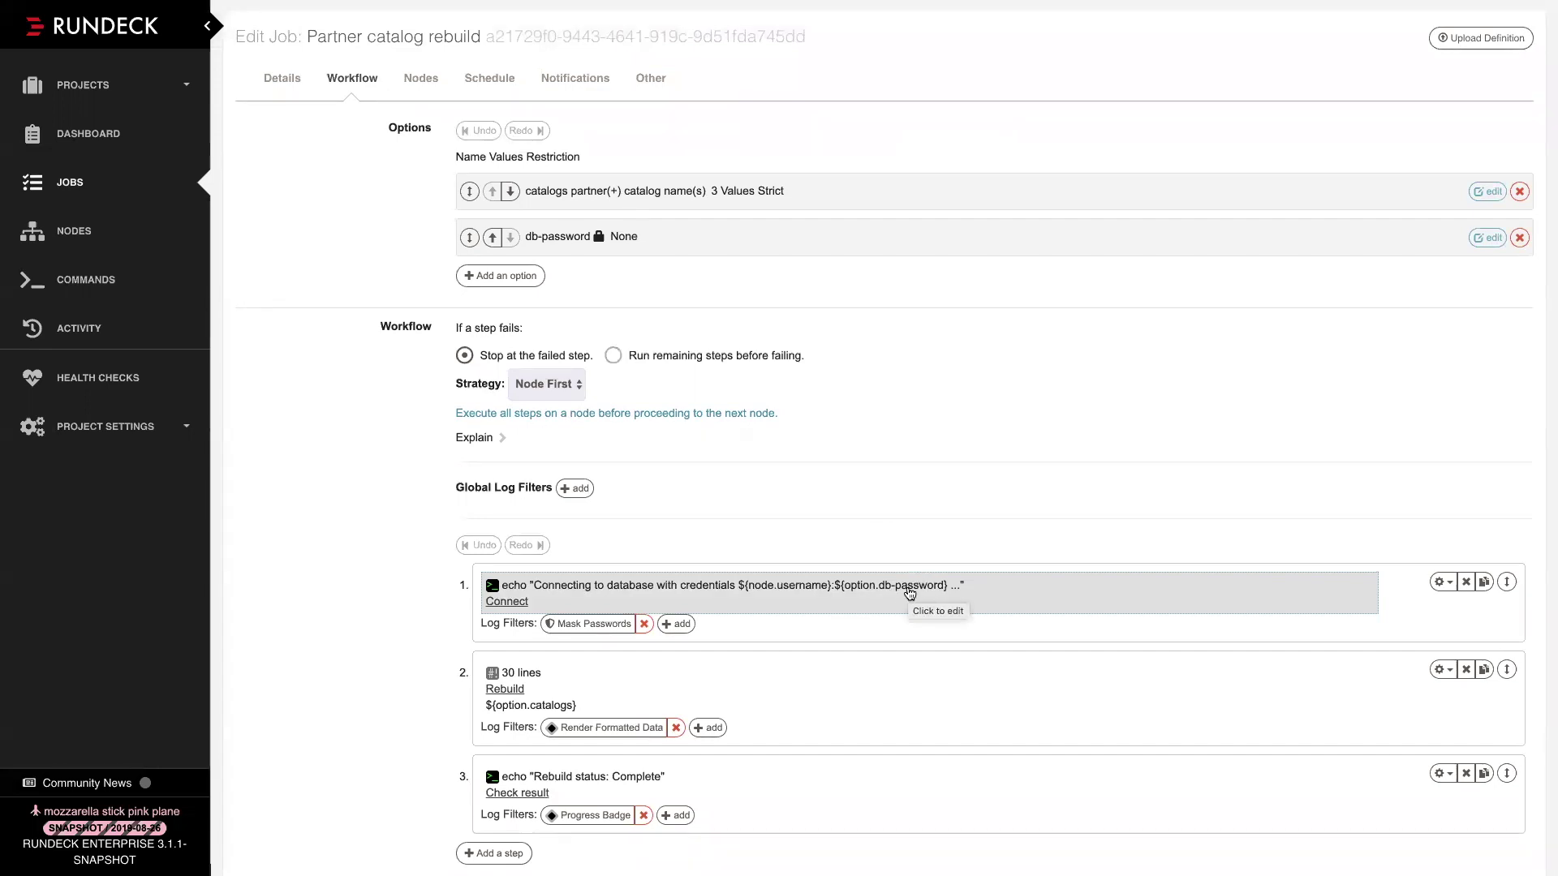
click(522, 676)
scroll(597, 655, down, 3)
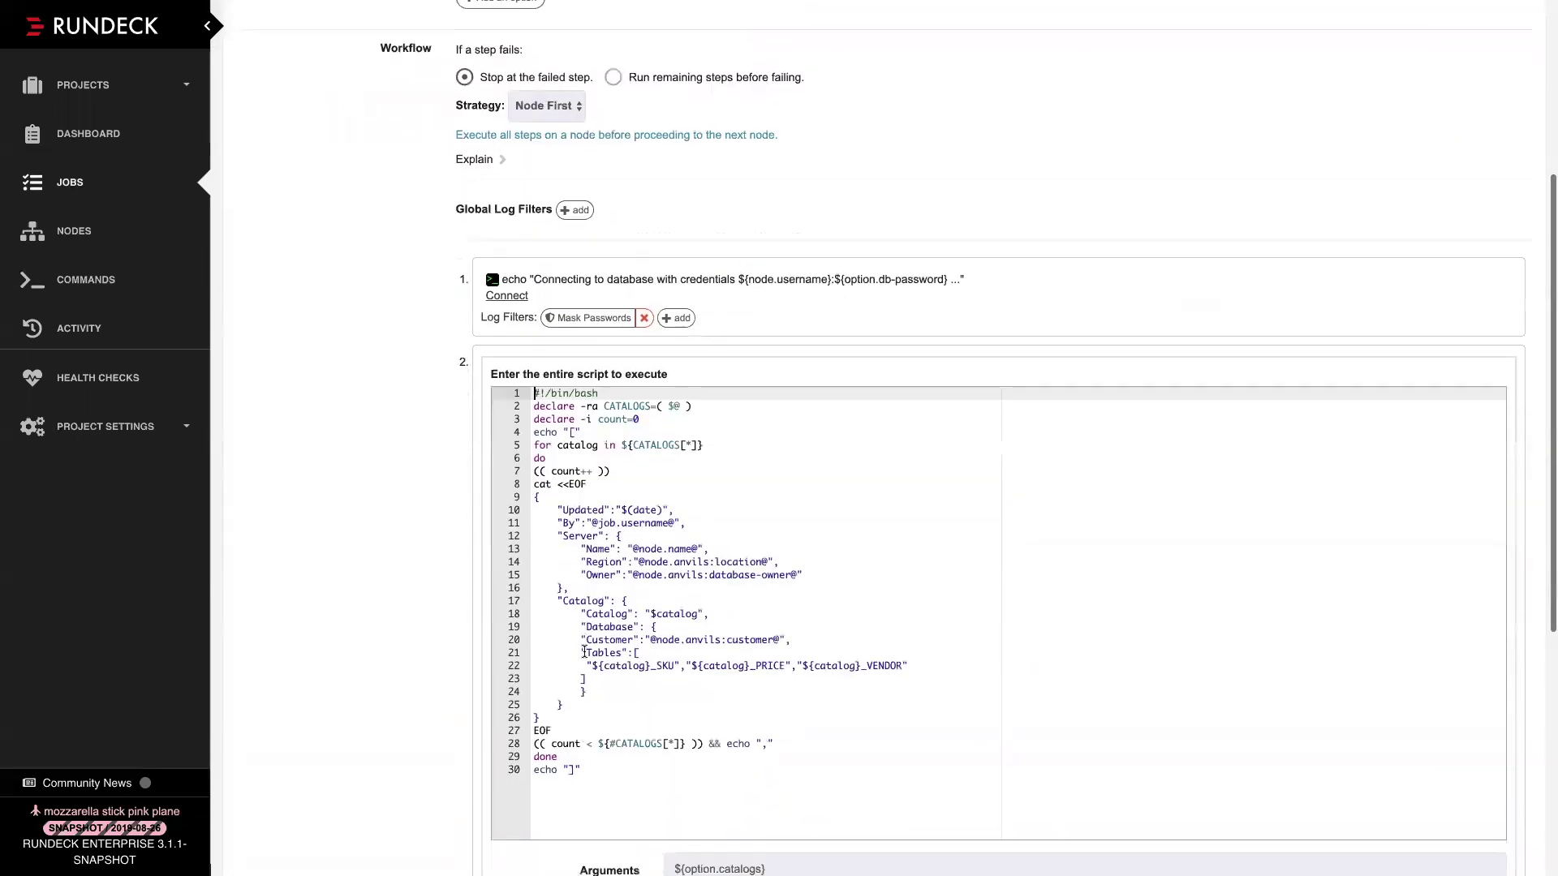
scroll(584, 652, down, 1)
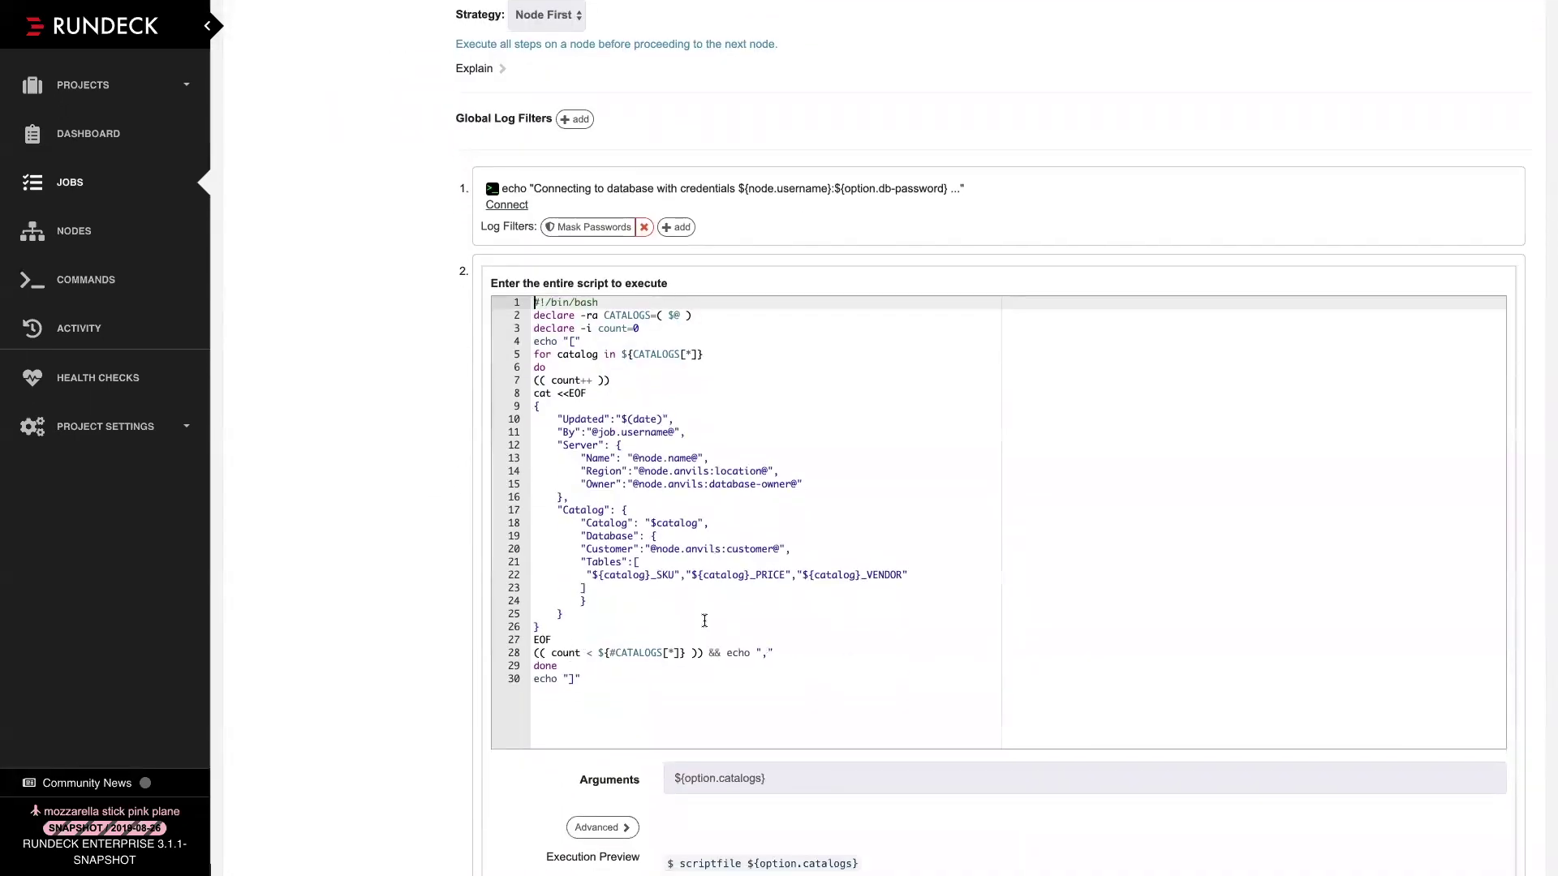
scroll(705, 620, up, 5)
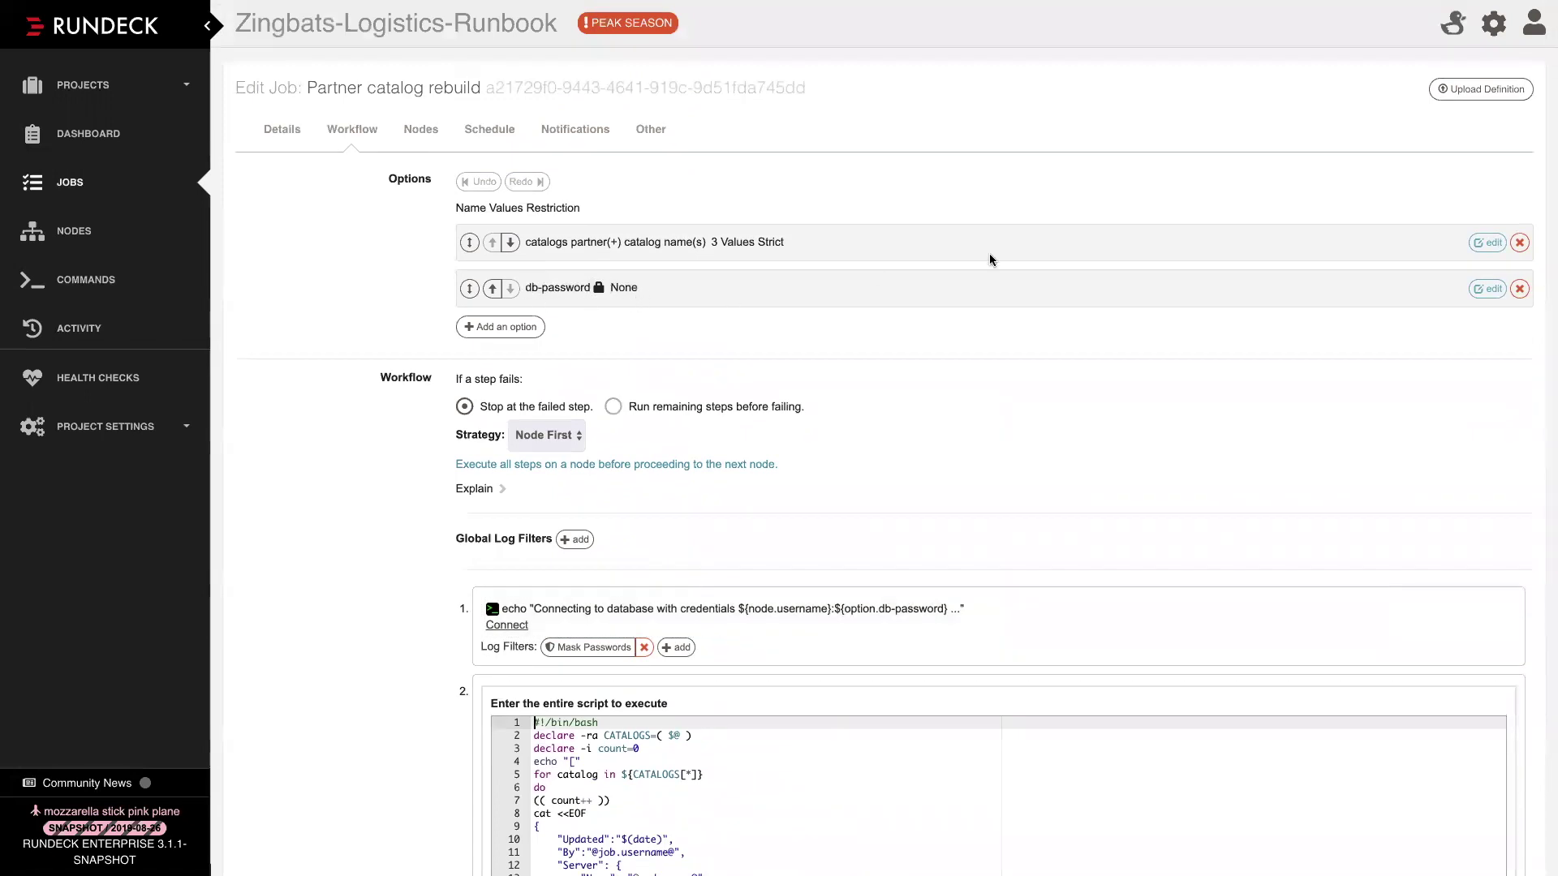
click(1493, 30)
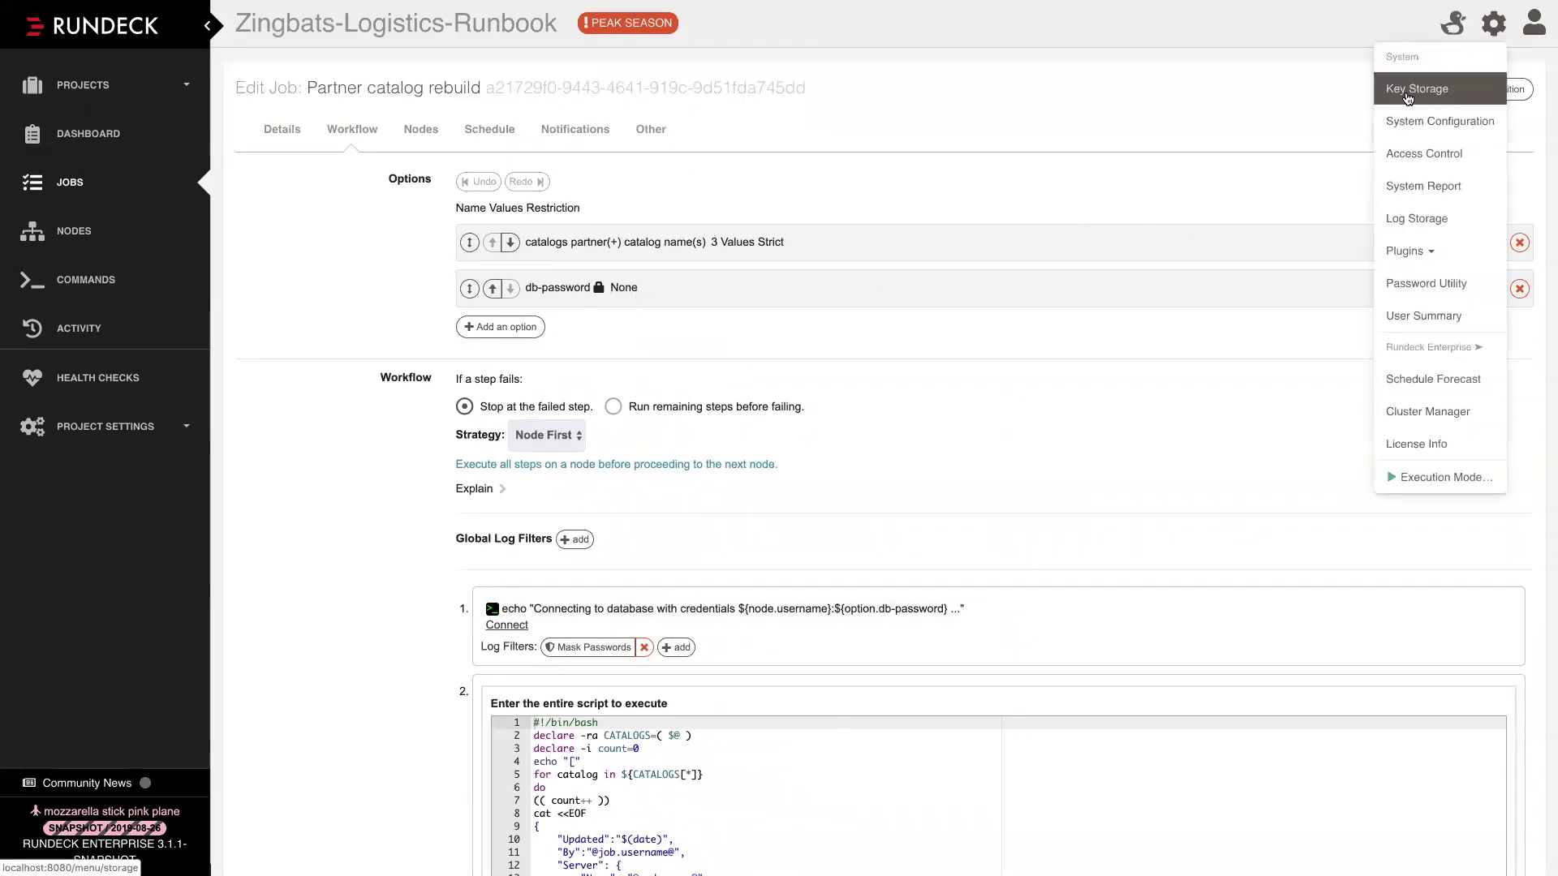
click(634, 327)
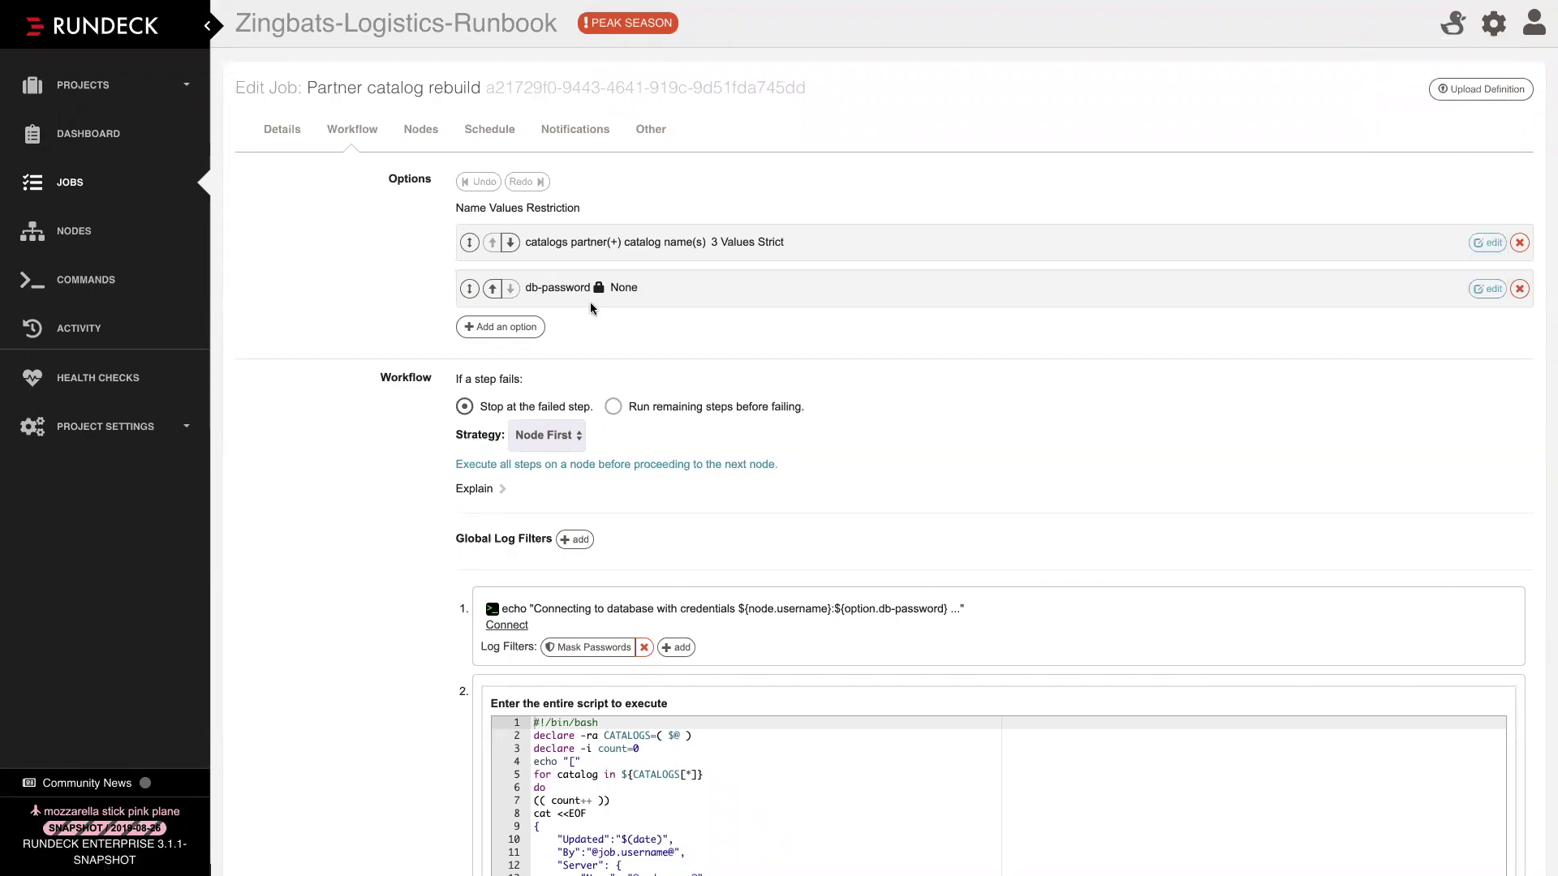
click(577, 288)
scroll(522, 427, down, 3)
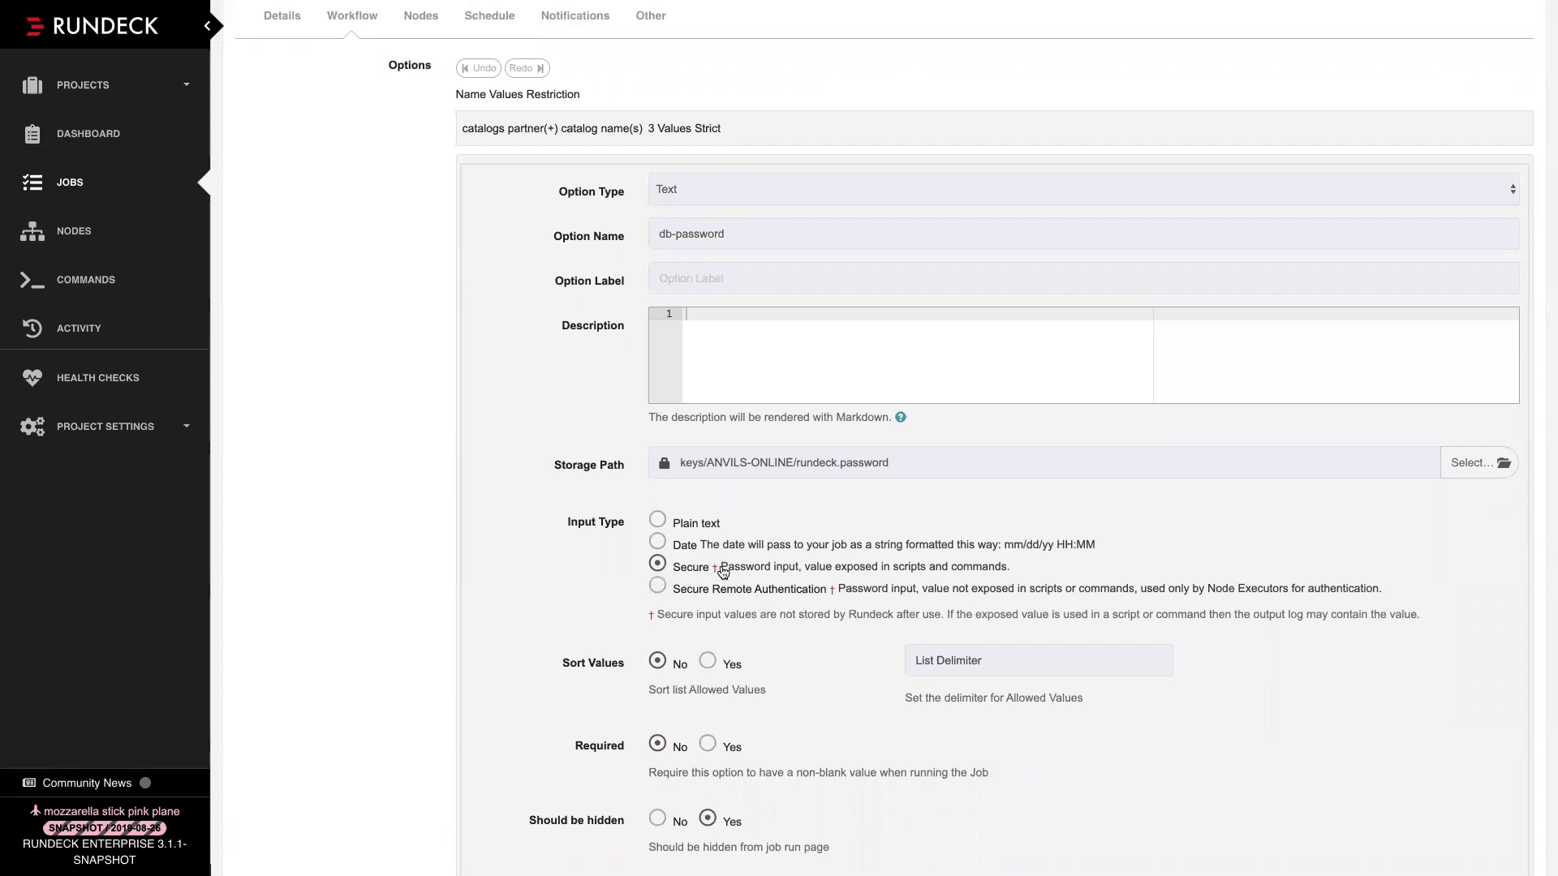
drag(681, 462, 916, 466)
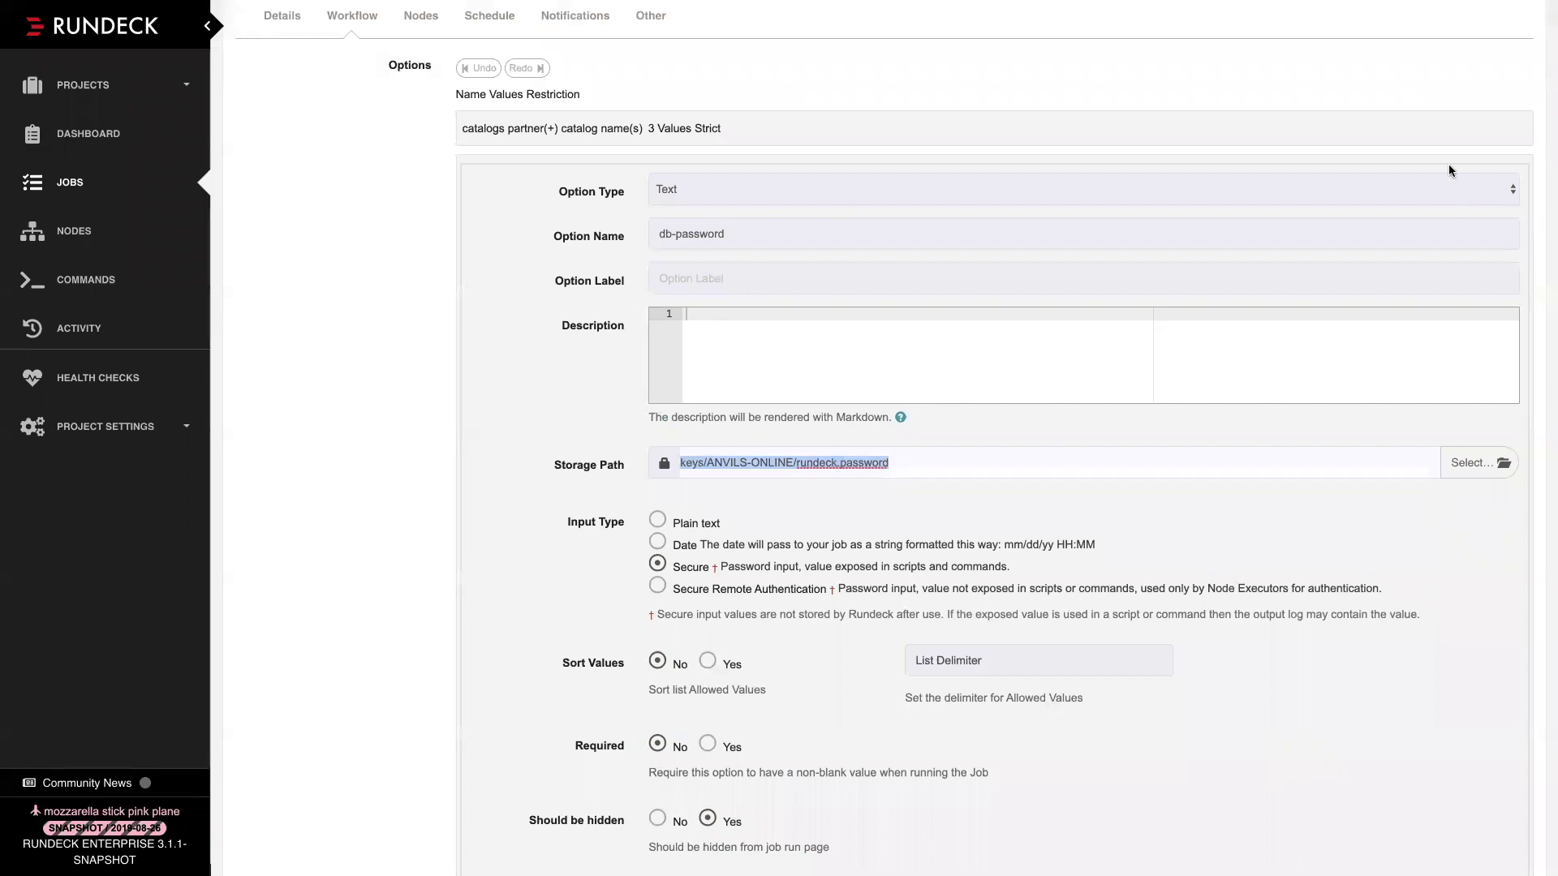
scroll(960, 476, down, 2)
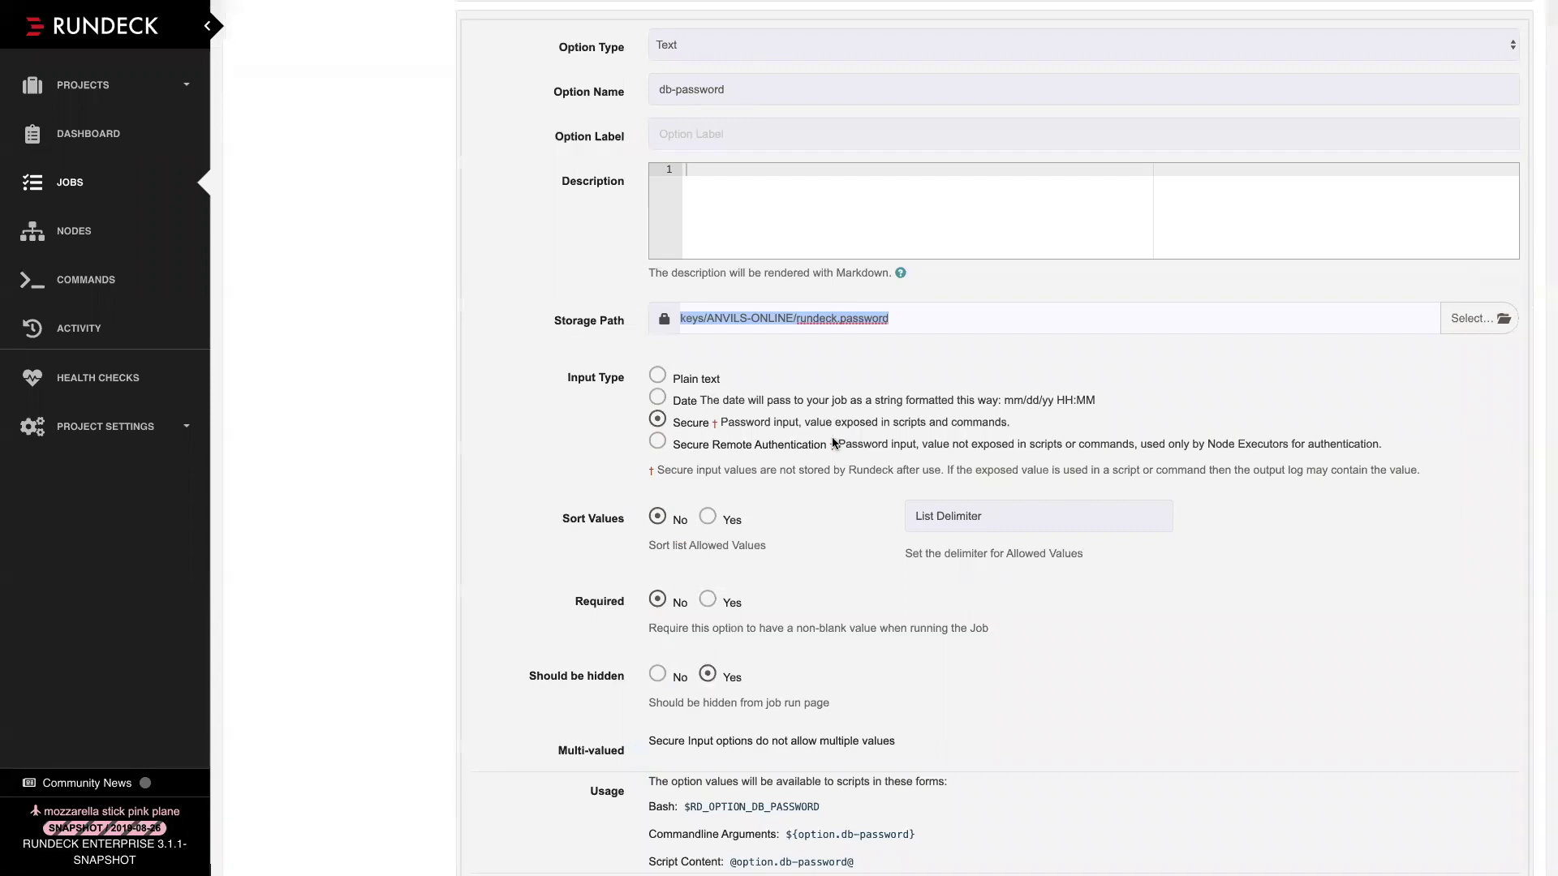
scroll(698, 506, down, 3)
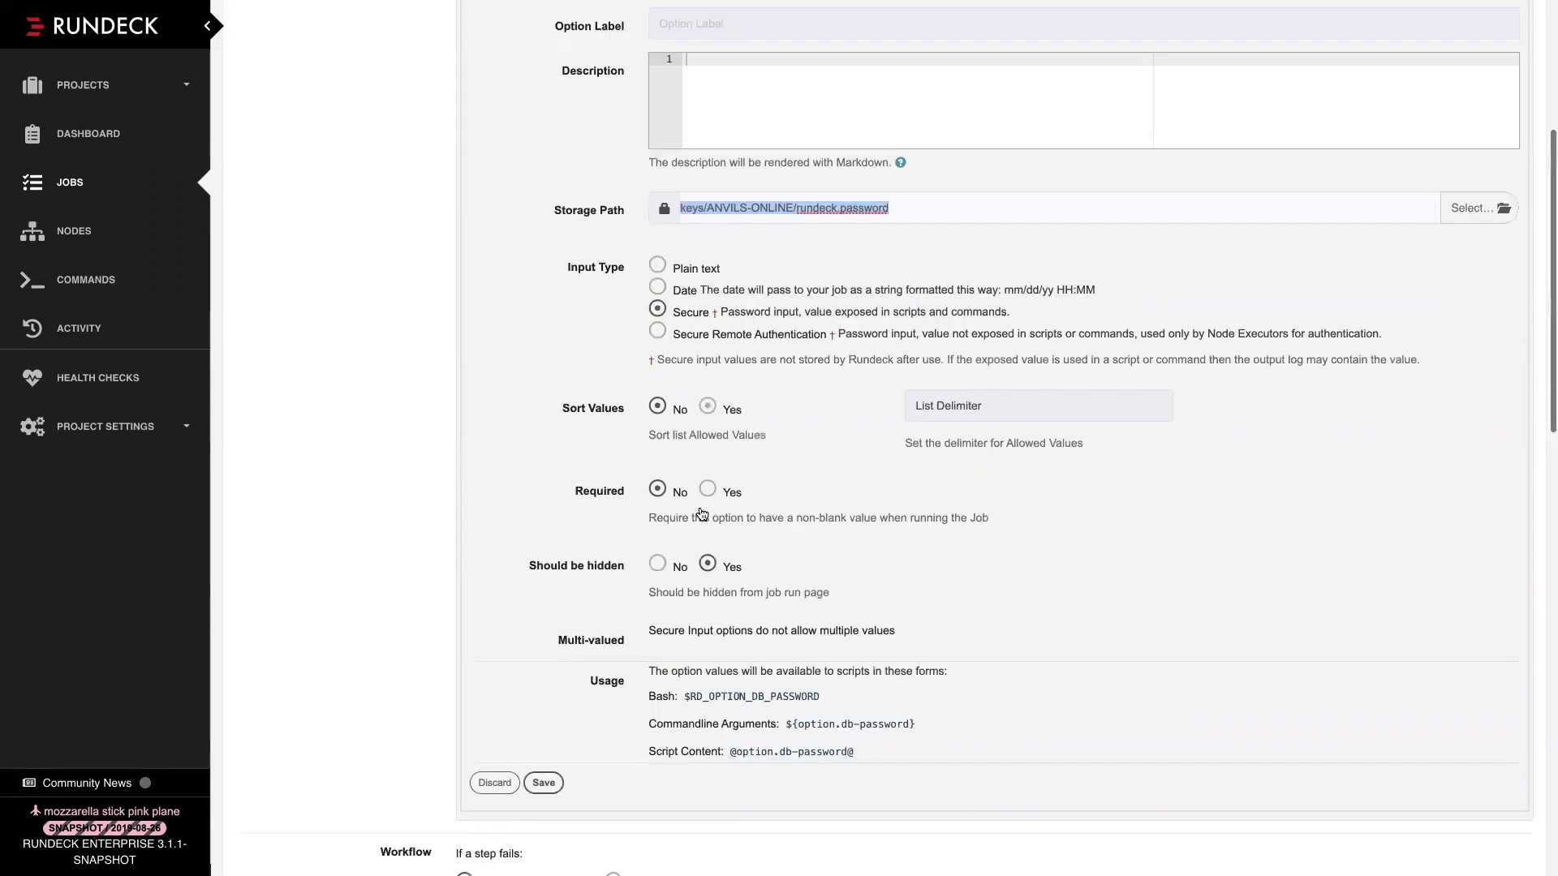
scroll(698, 506, down, 1)
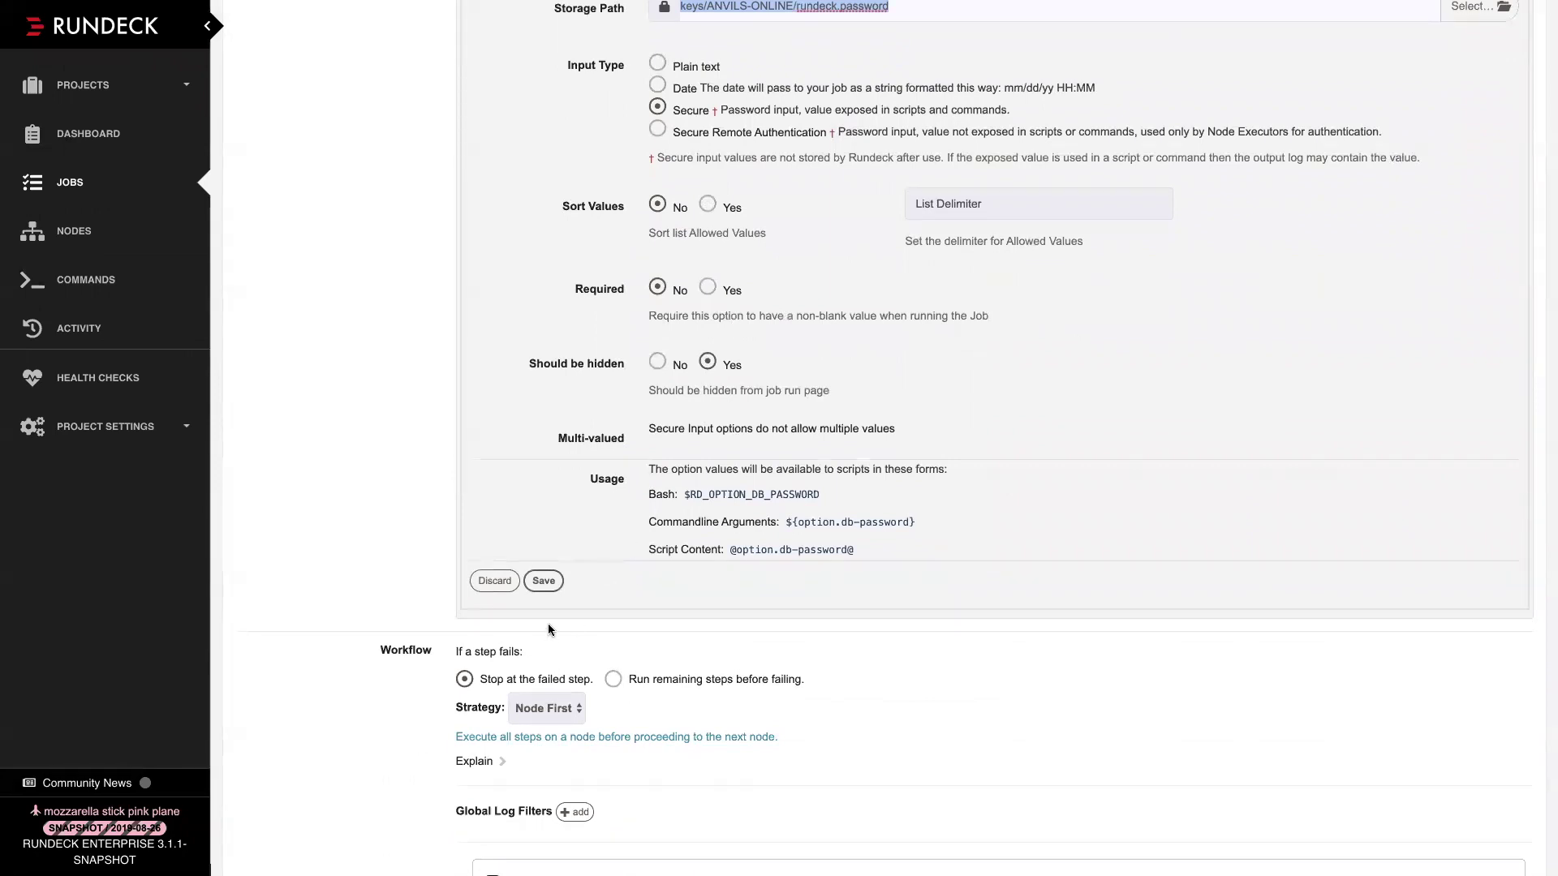
click(543, 581)
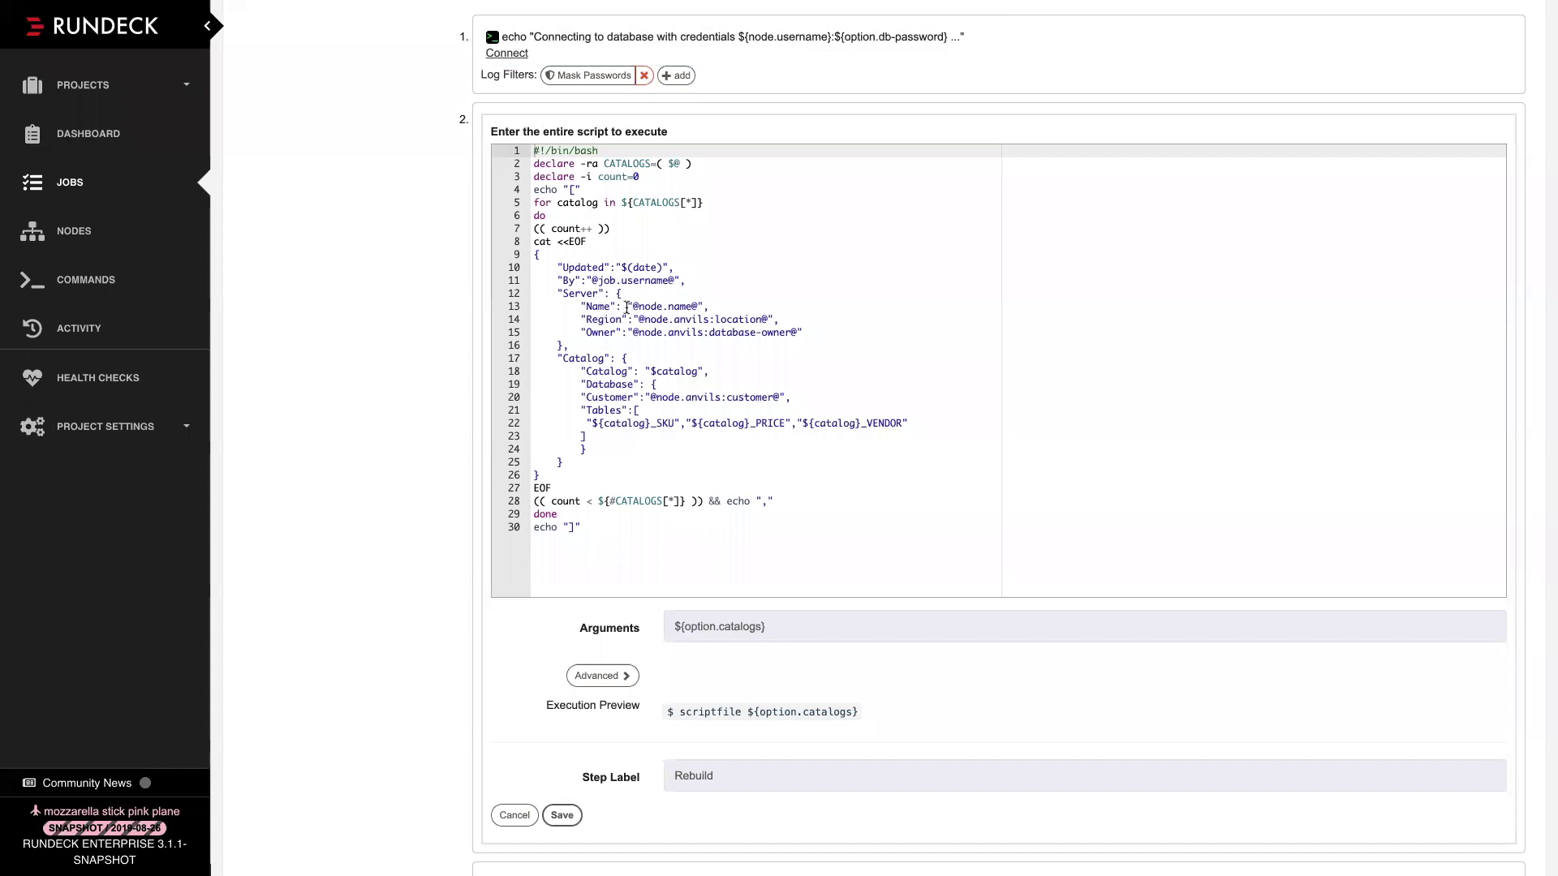
drag(632, 308, 696, 308)
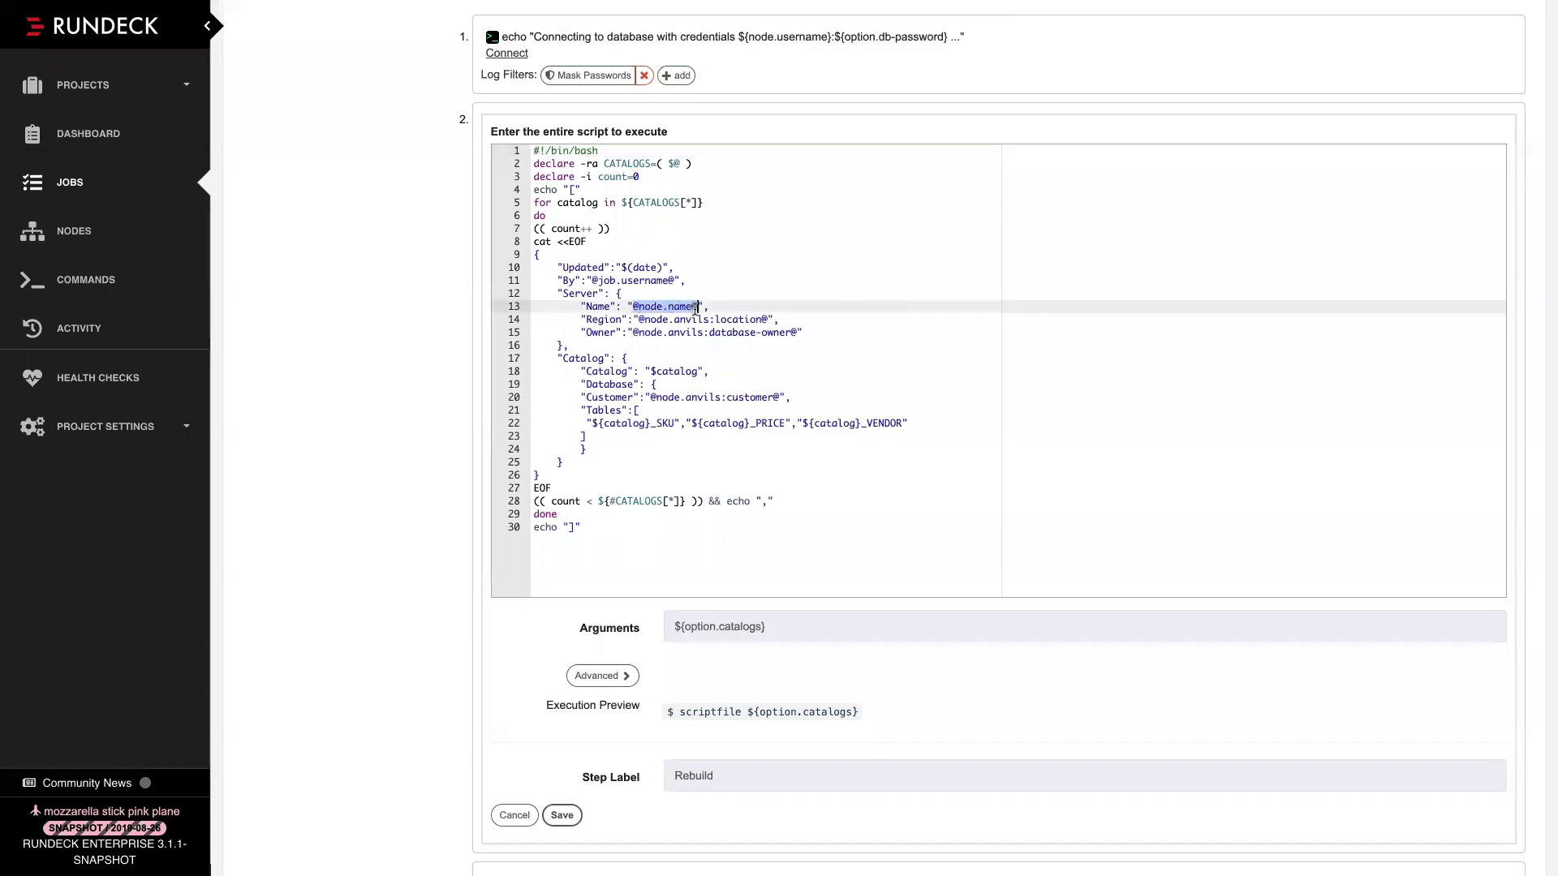
drag(638, 319, 791, 341)
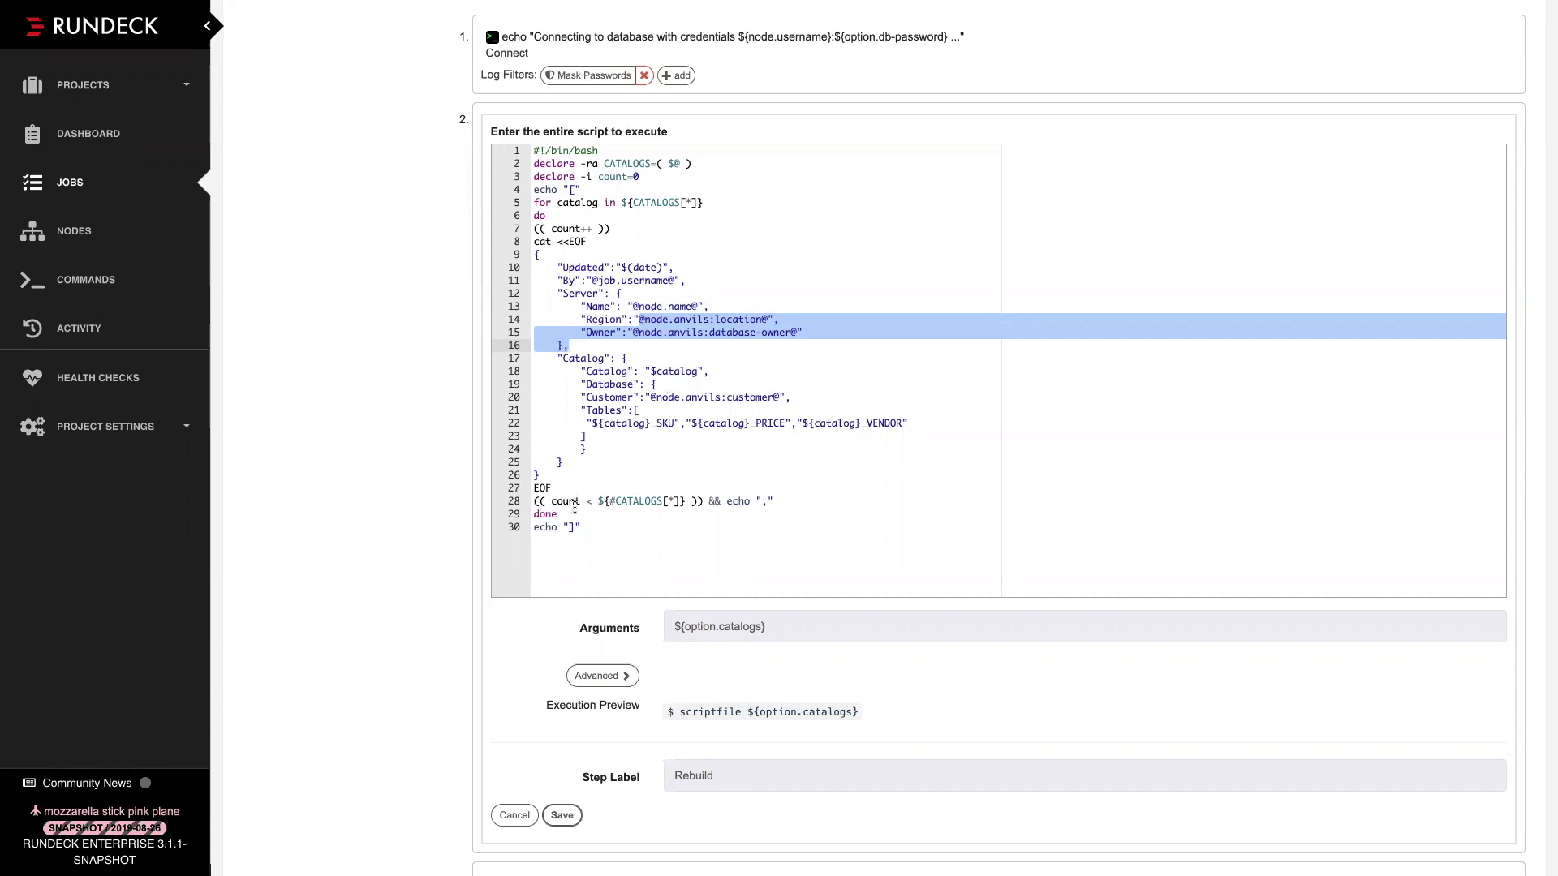
scroll(578, 548, down, 2)
scroll(499, 572, down, 2)
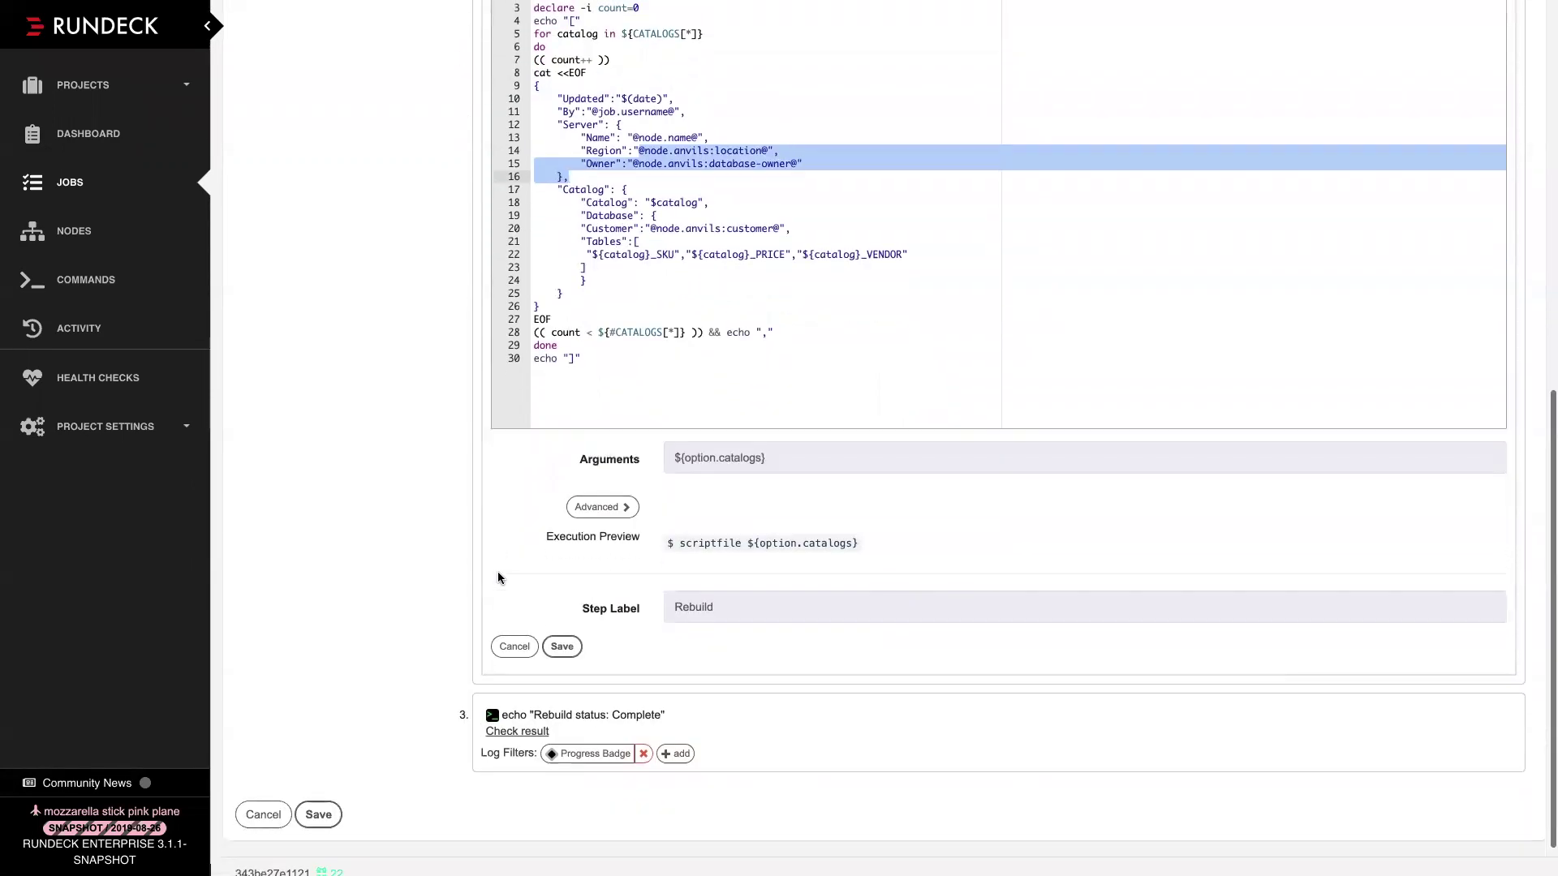
scroll(510, 580, up, 5)
scroll(509, 579, up, 4)
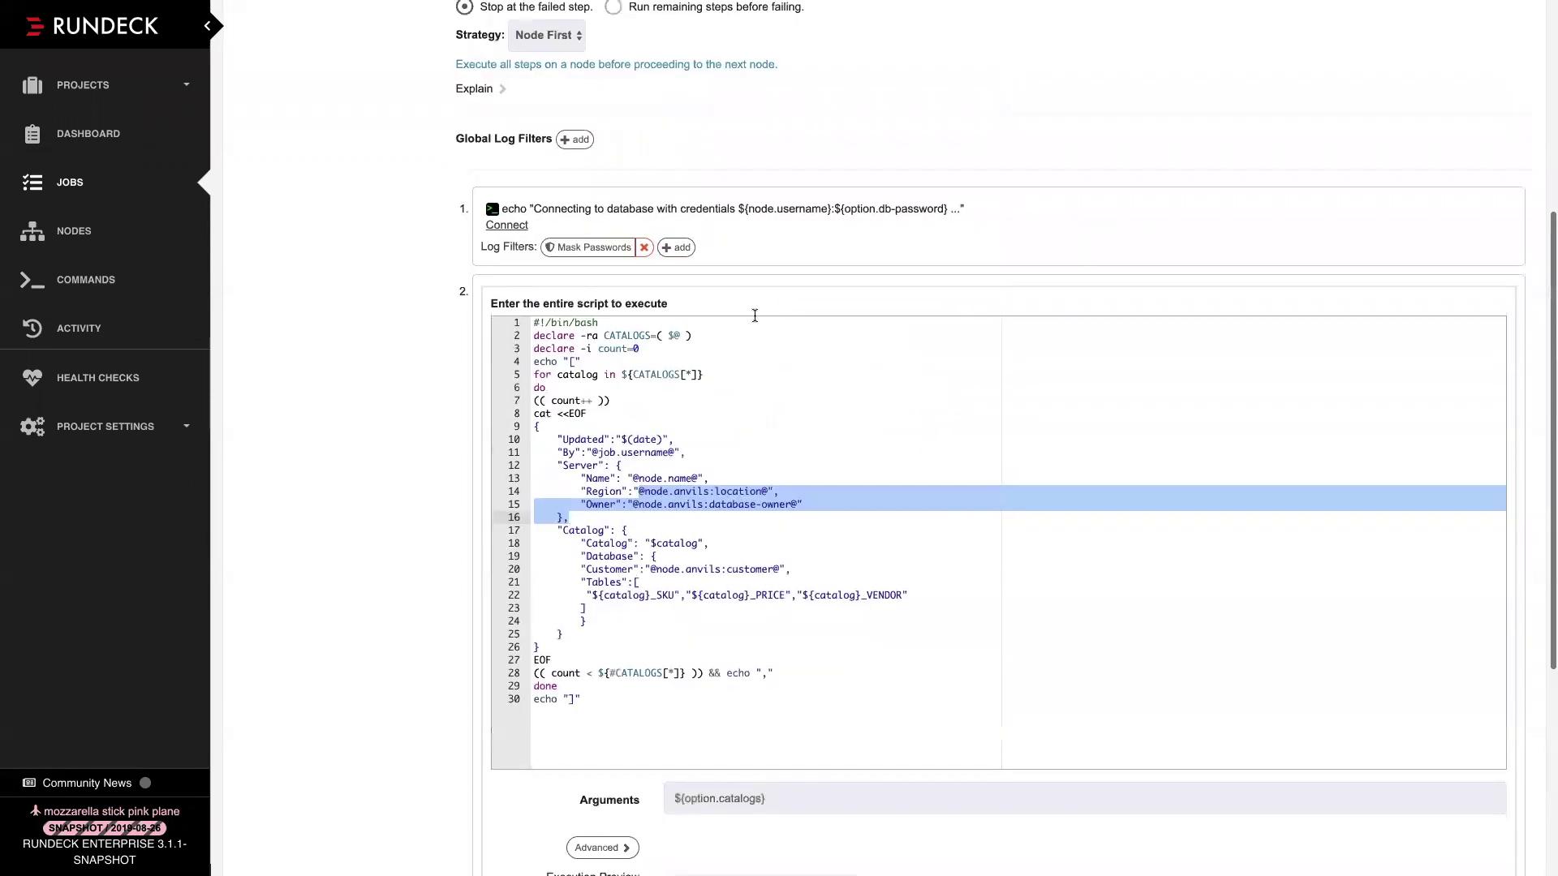
scroll(616, 357, down, 6)
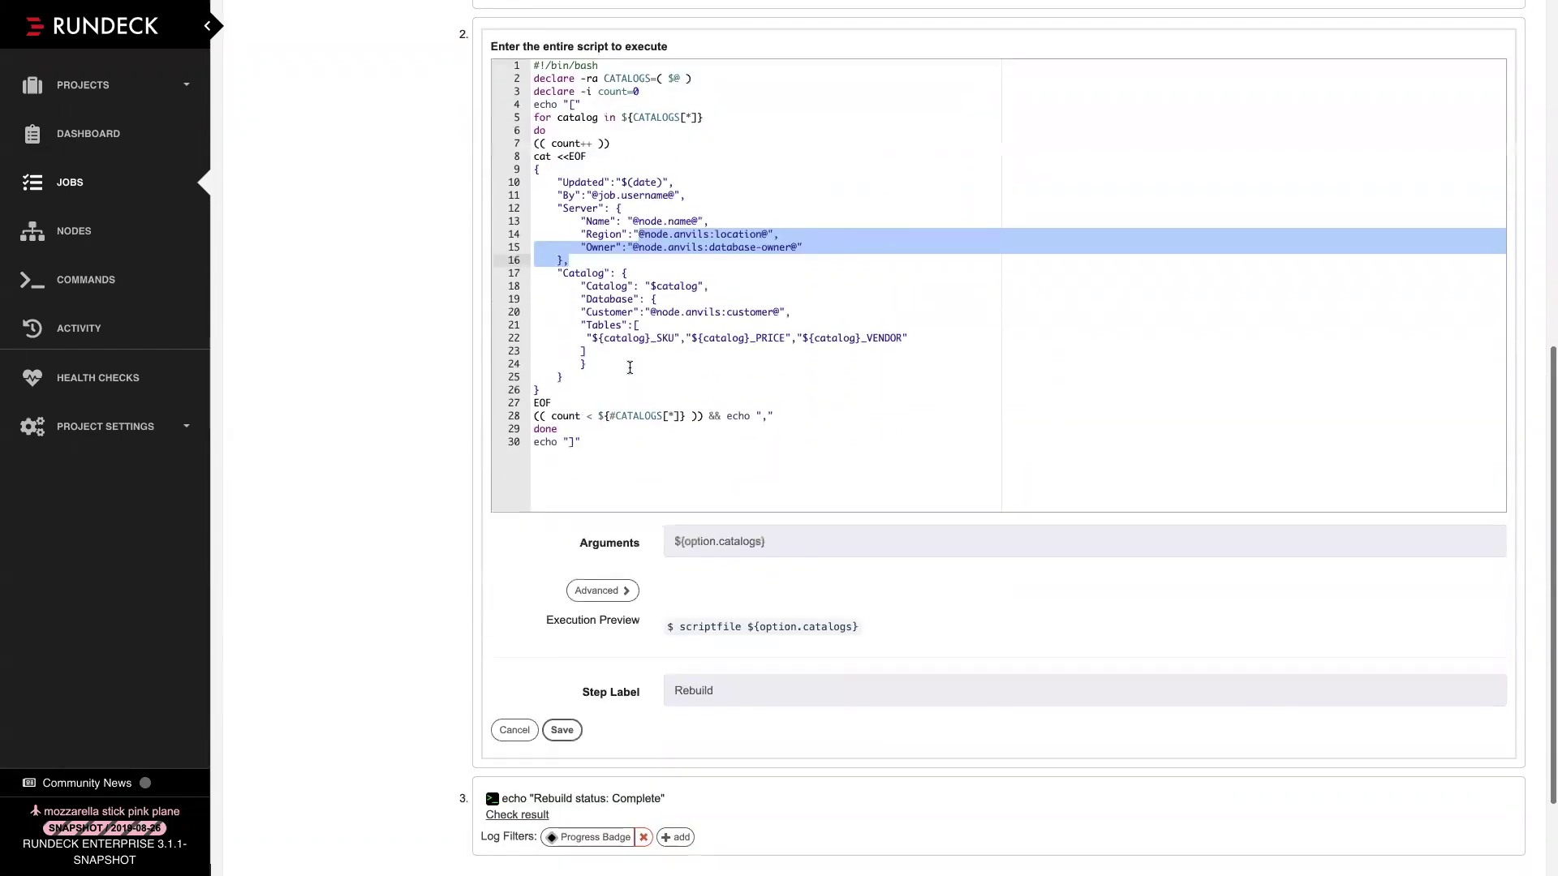
scroll(567, 309, up, 10)
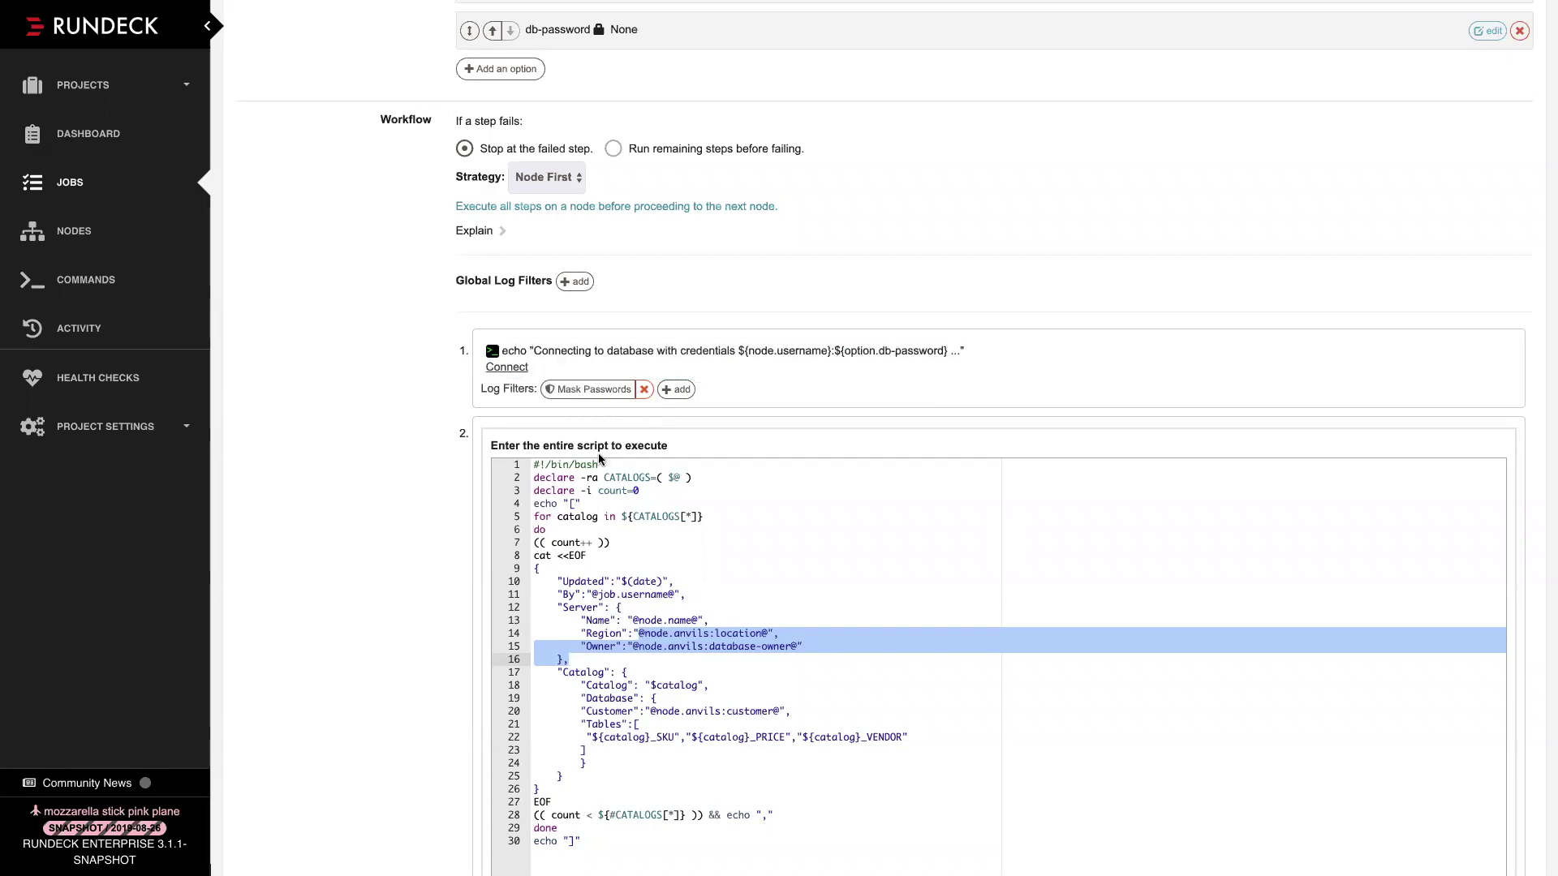
scroll(528, 702, down, 6)
click(514, 660)
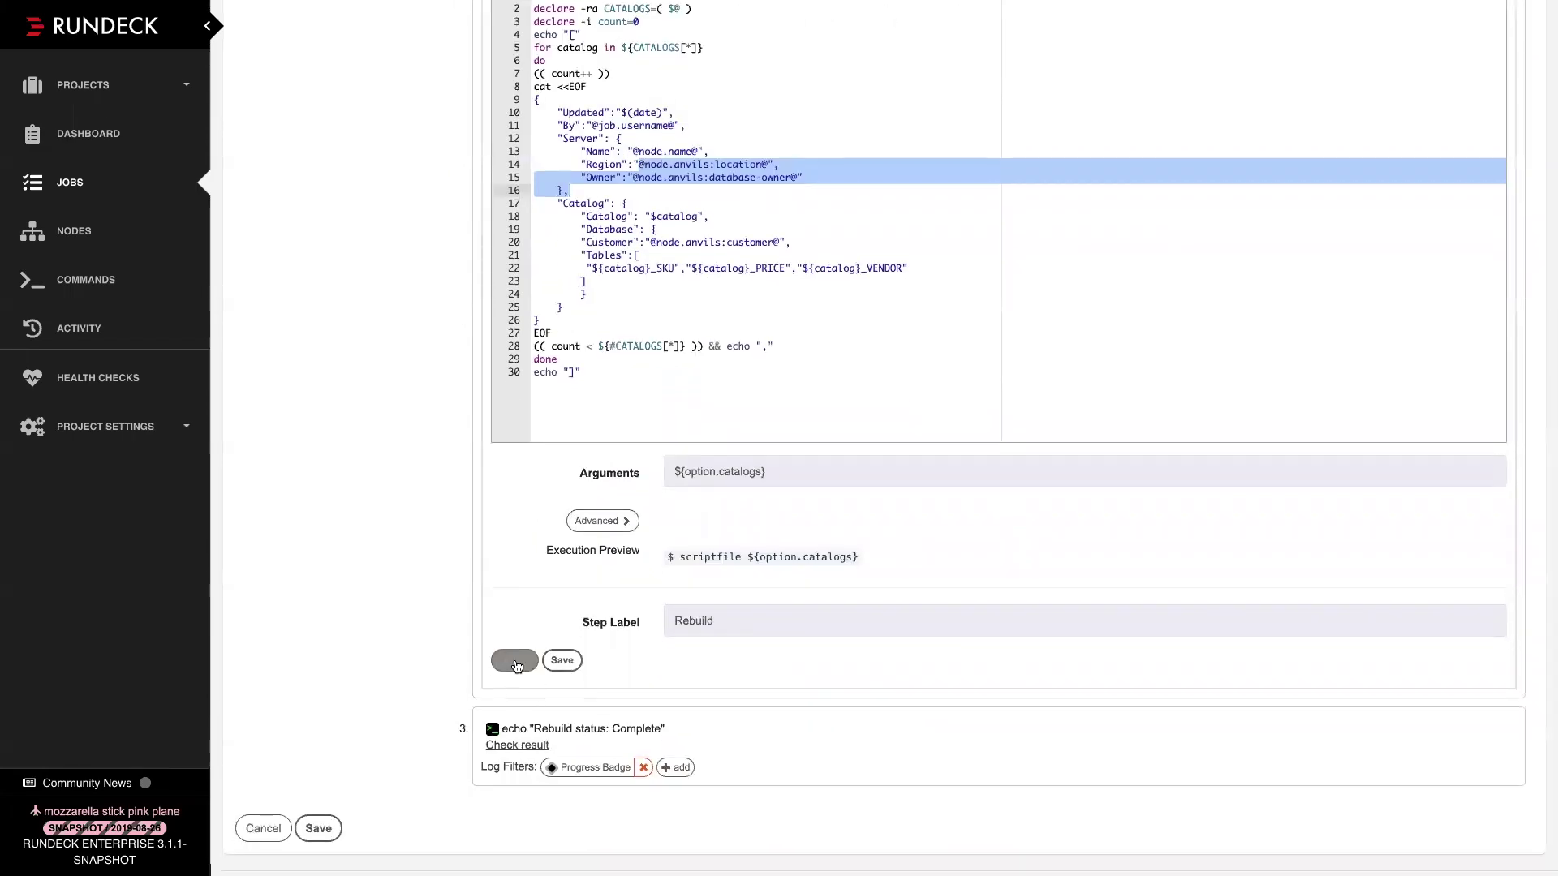
scroll(547, 549, up, 2)
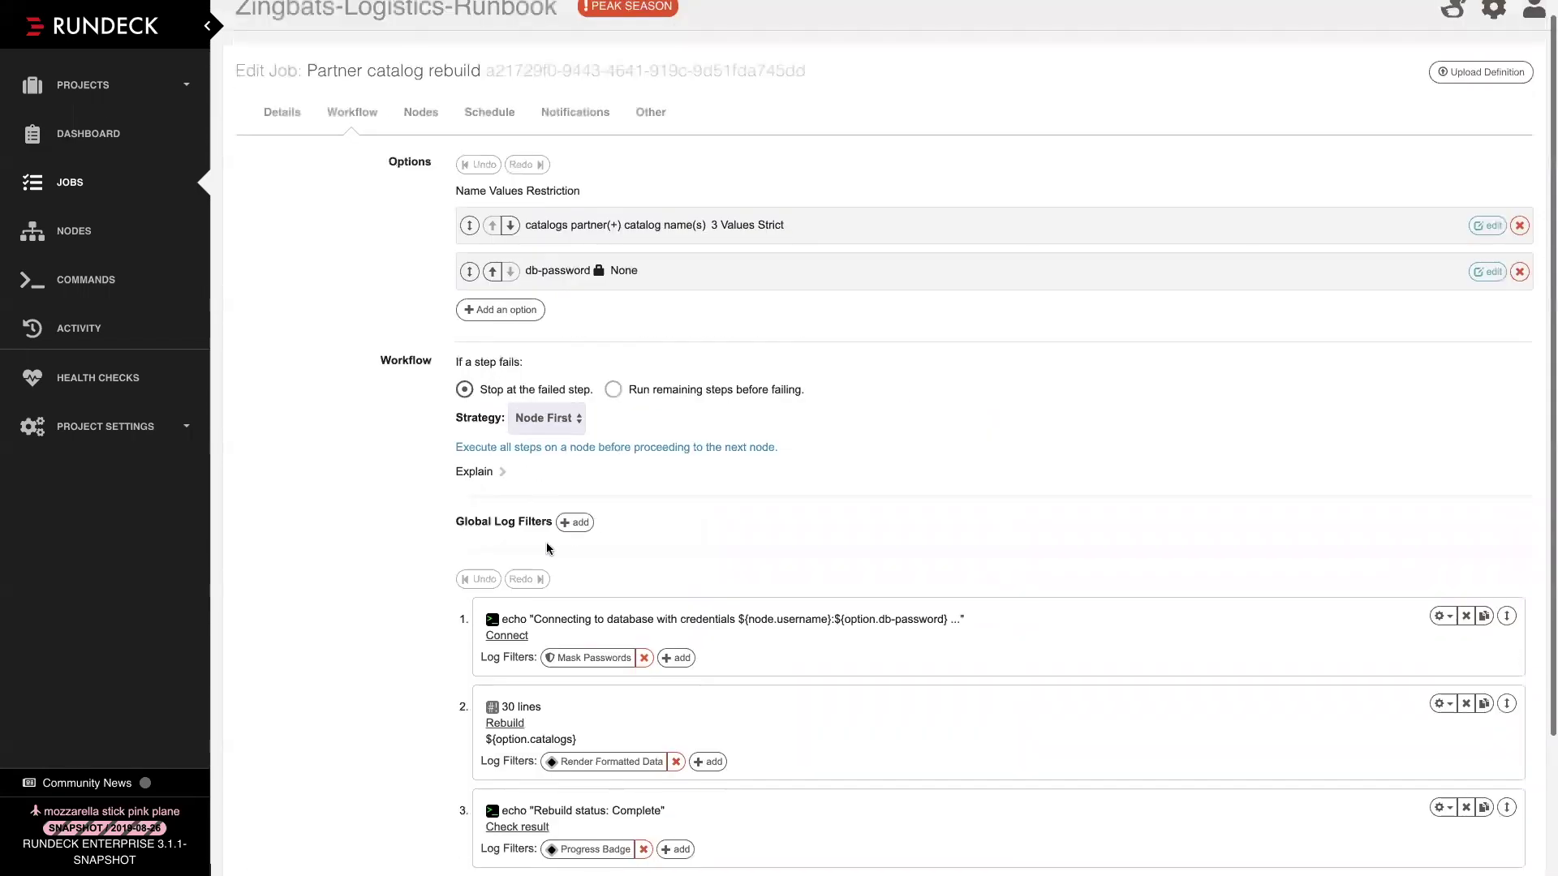
click(609, 658)
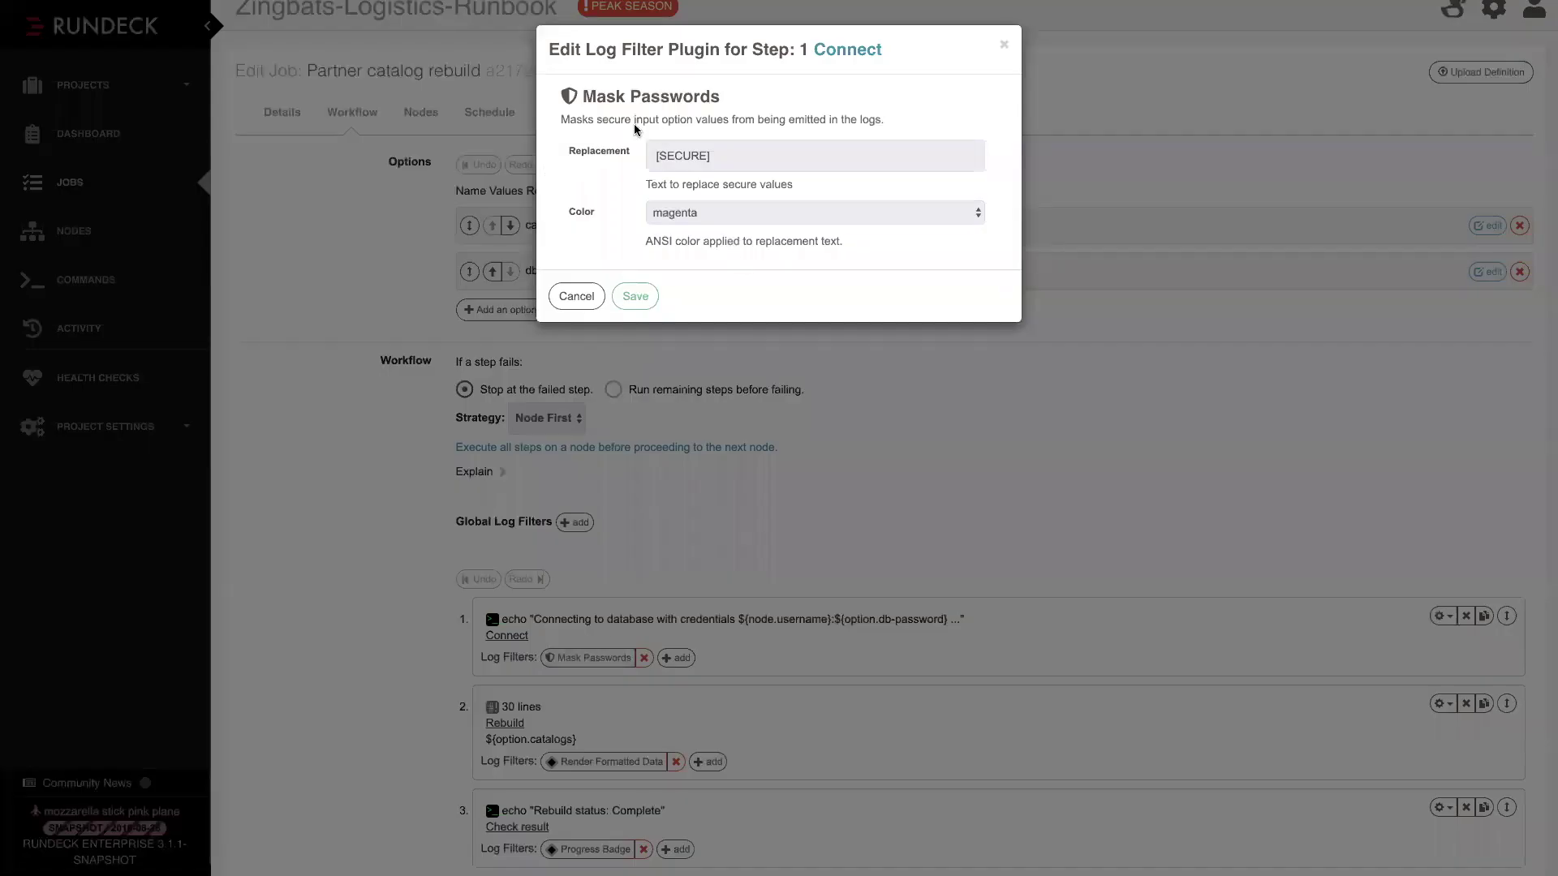
drag(716, 155, 658, 154)
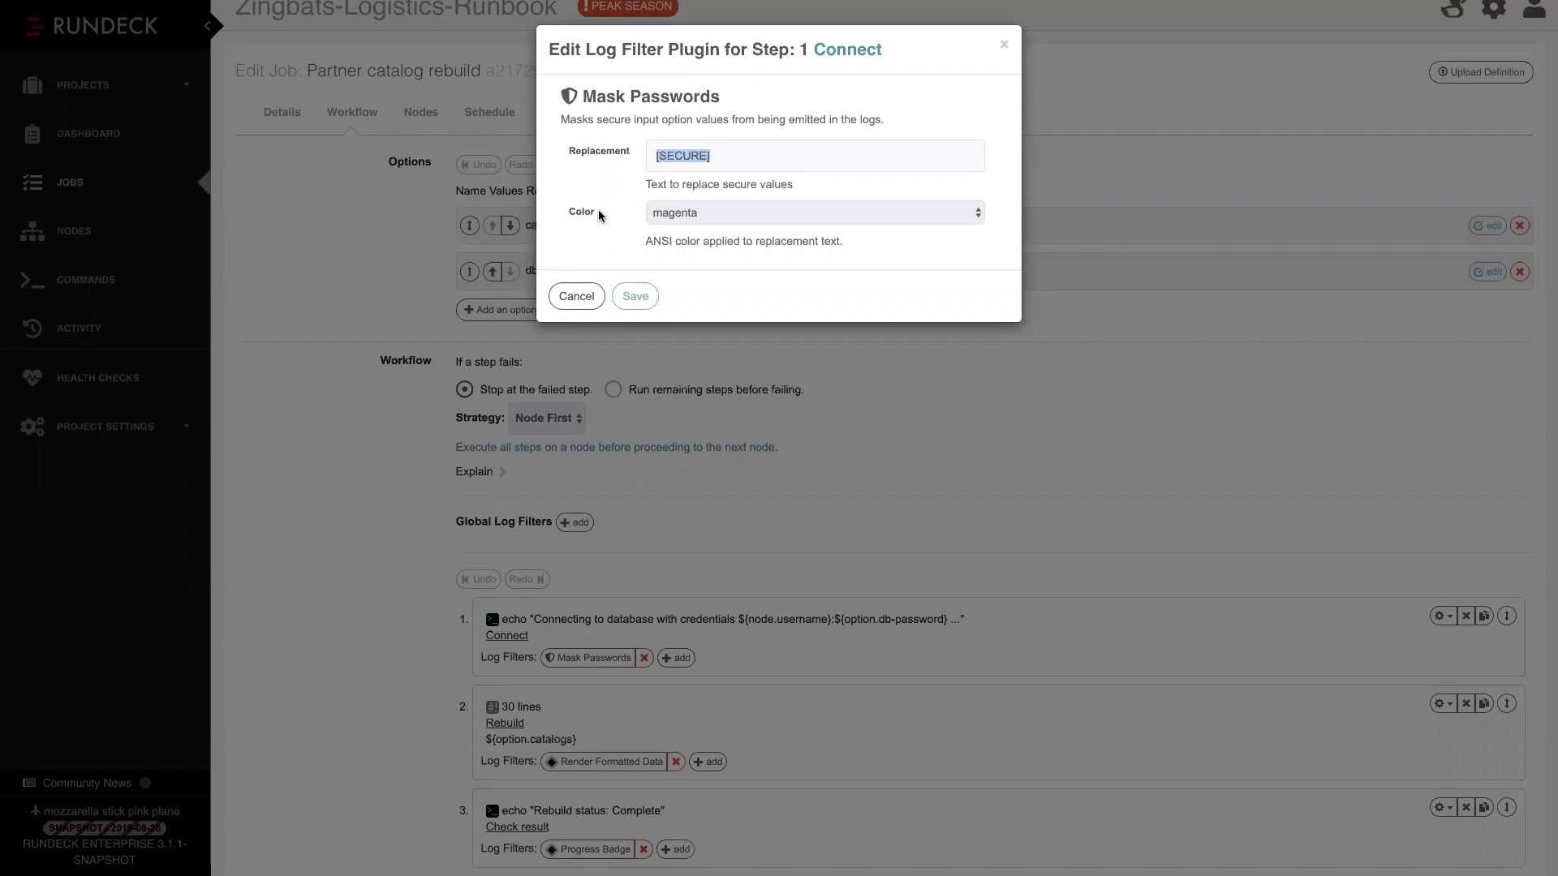
click(570, 298)
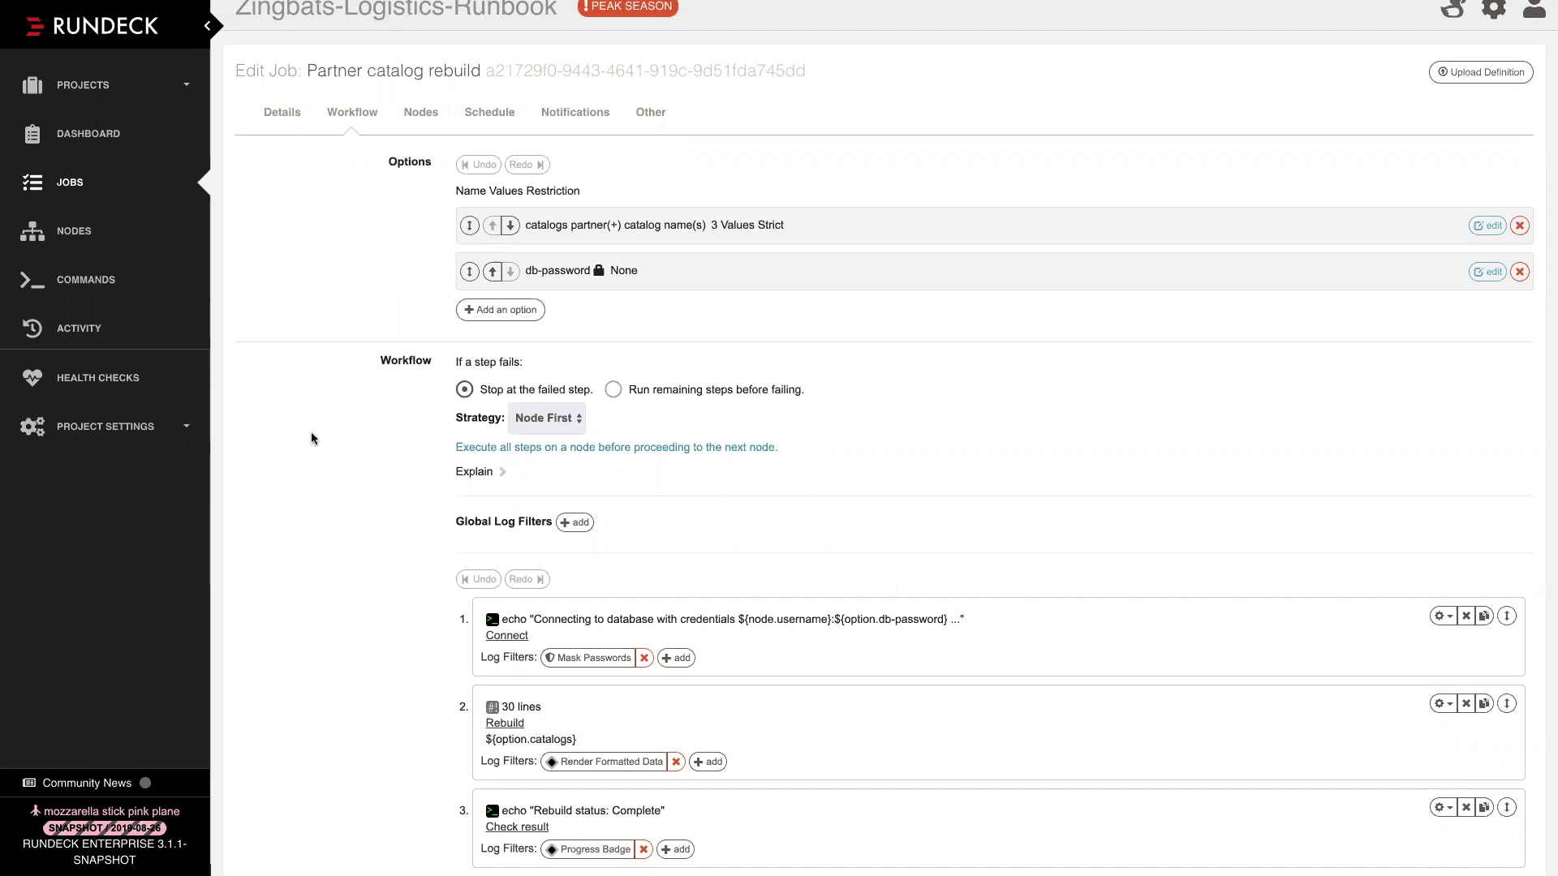
scroll(310, 432, up, 1)
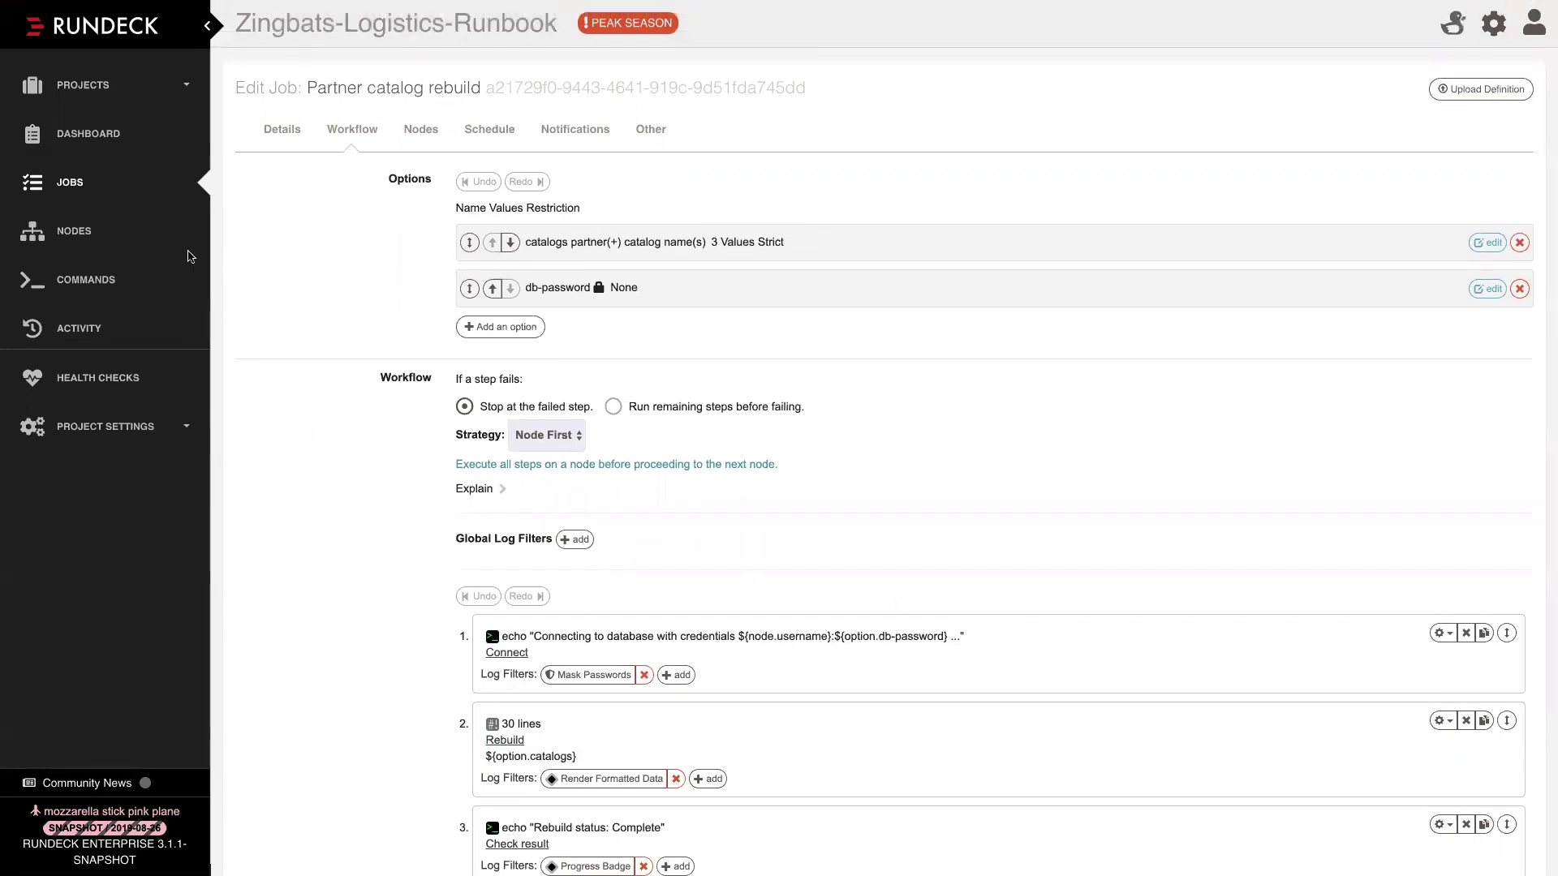
Leave the unsaved editor and open the 'Start - Selected Service on only Nodes with that service' job
click(91, 188)
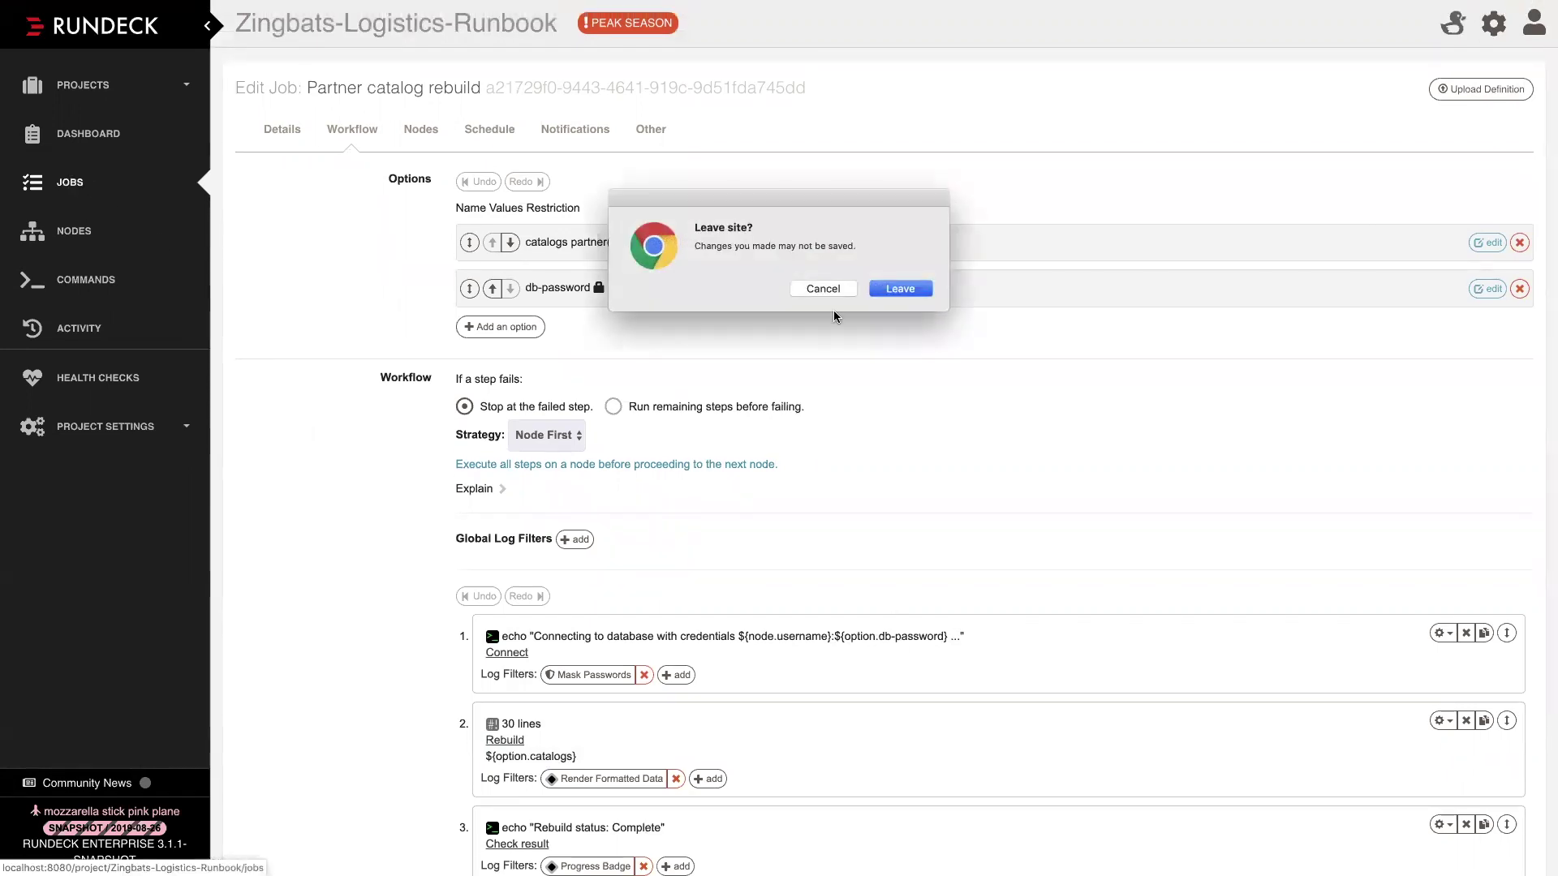
click(915, 288)
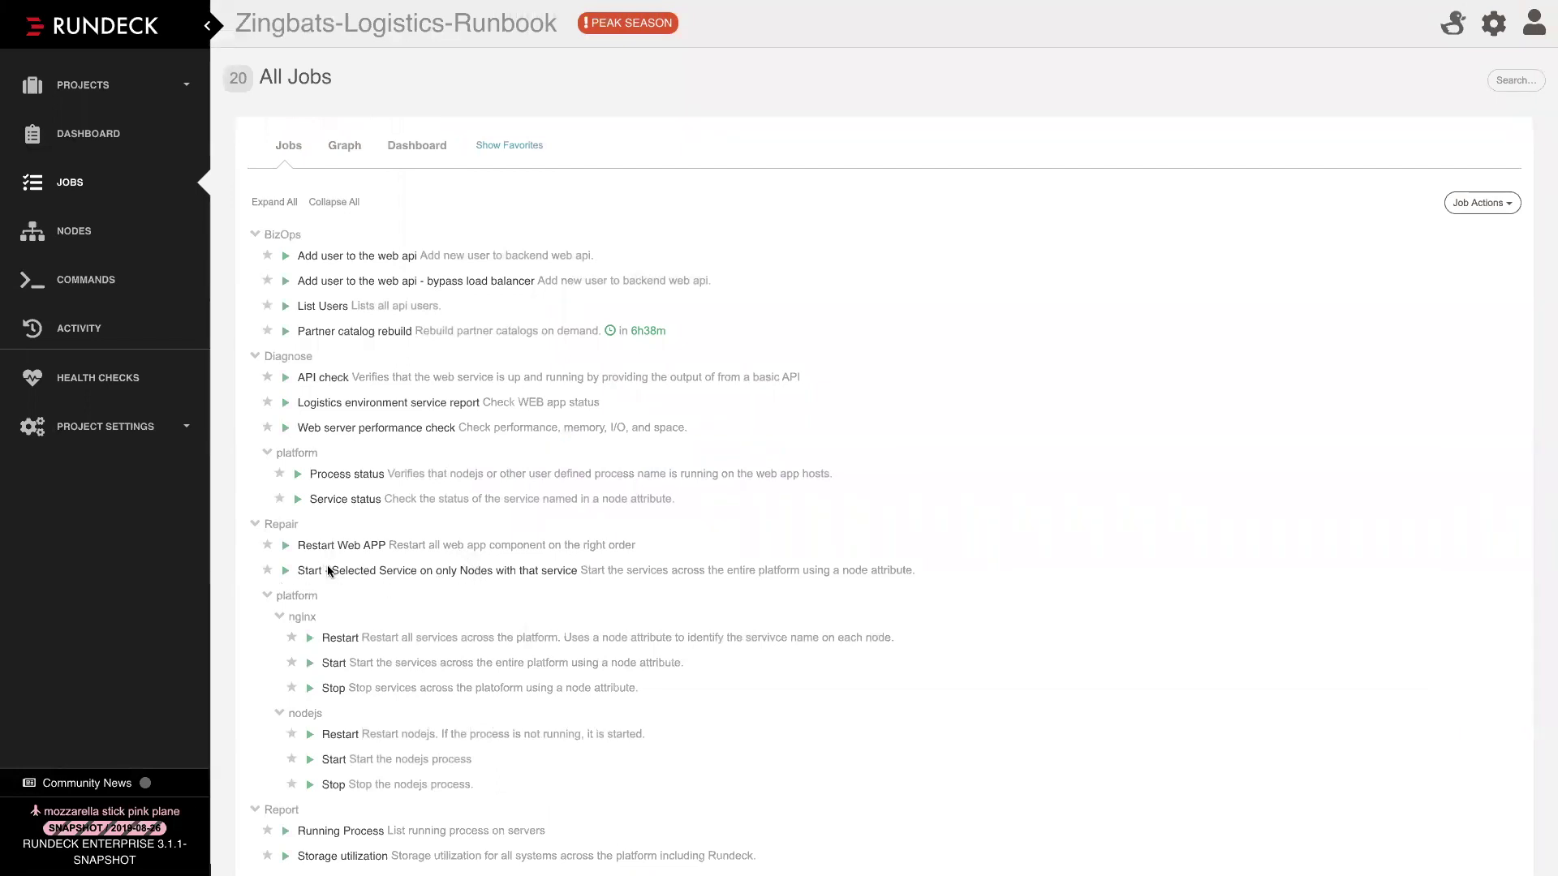
click(365, 572)
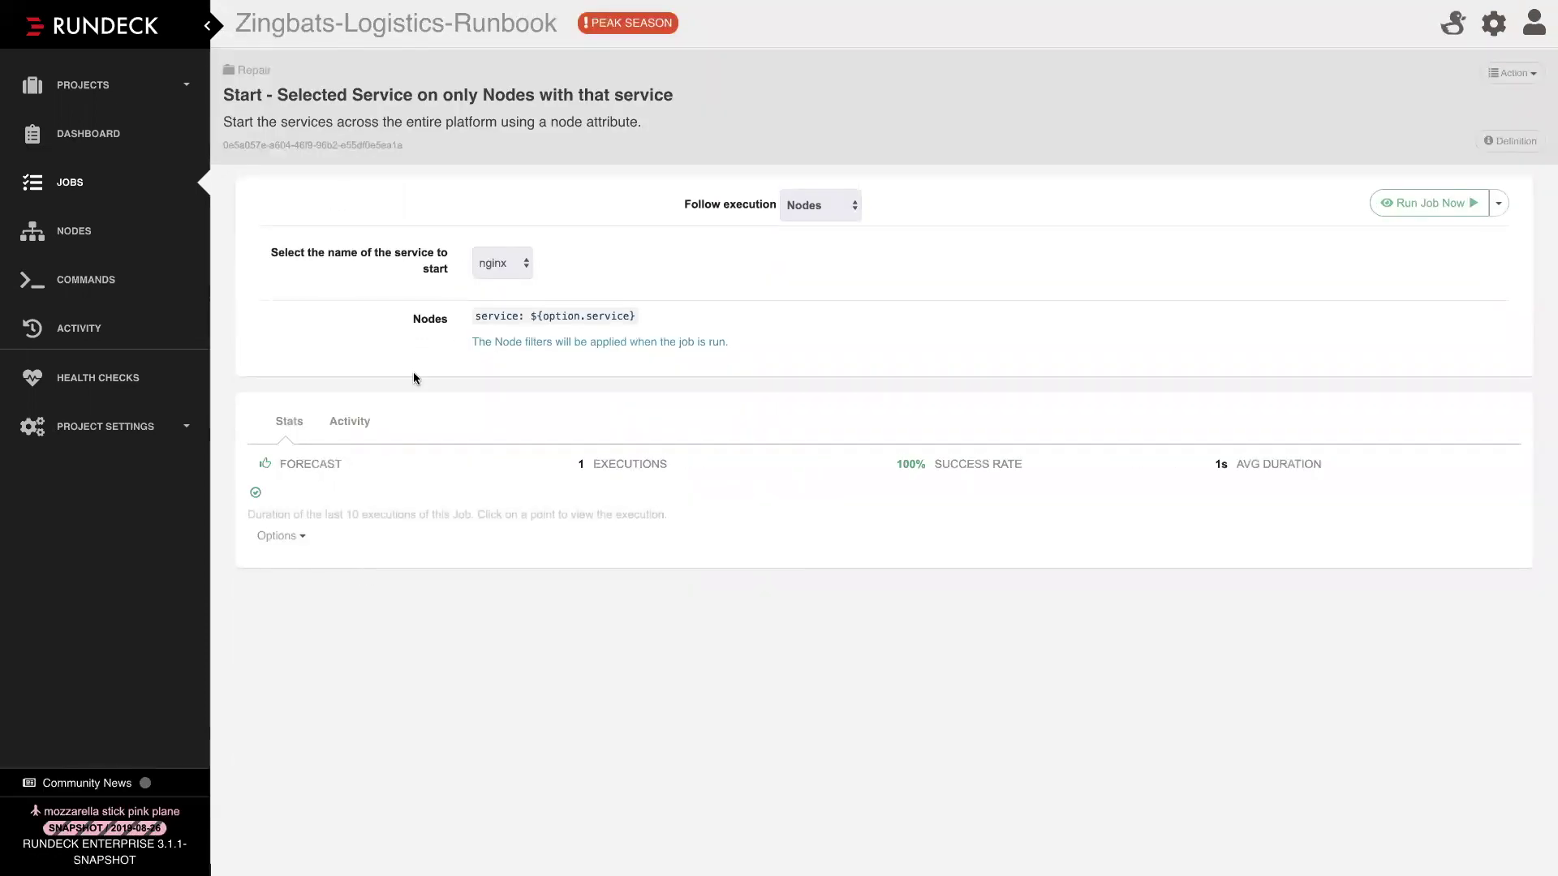
Choose haproxy as the service and run the job as #40 on haproxy.org
click(492, 265)
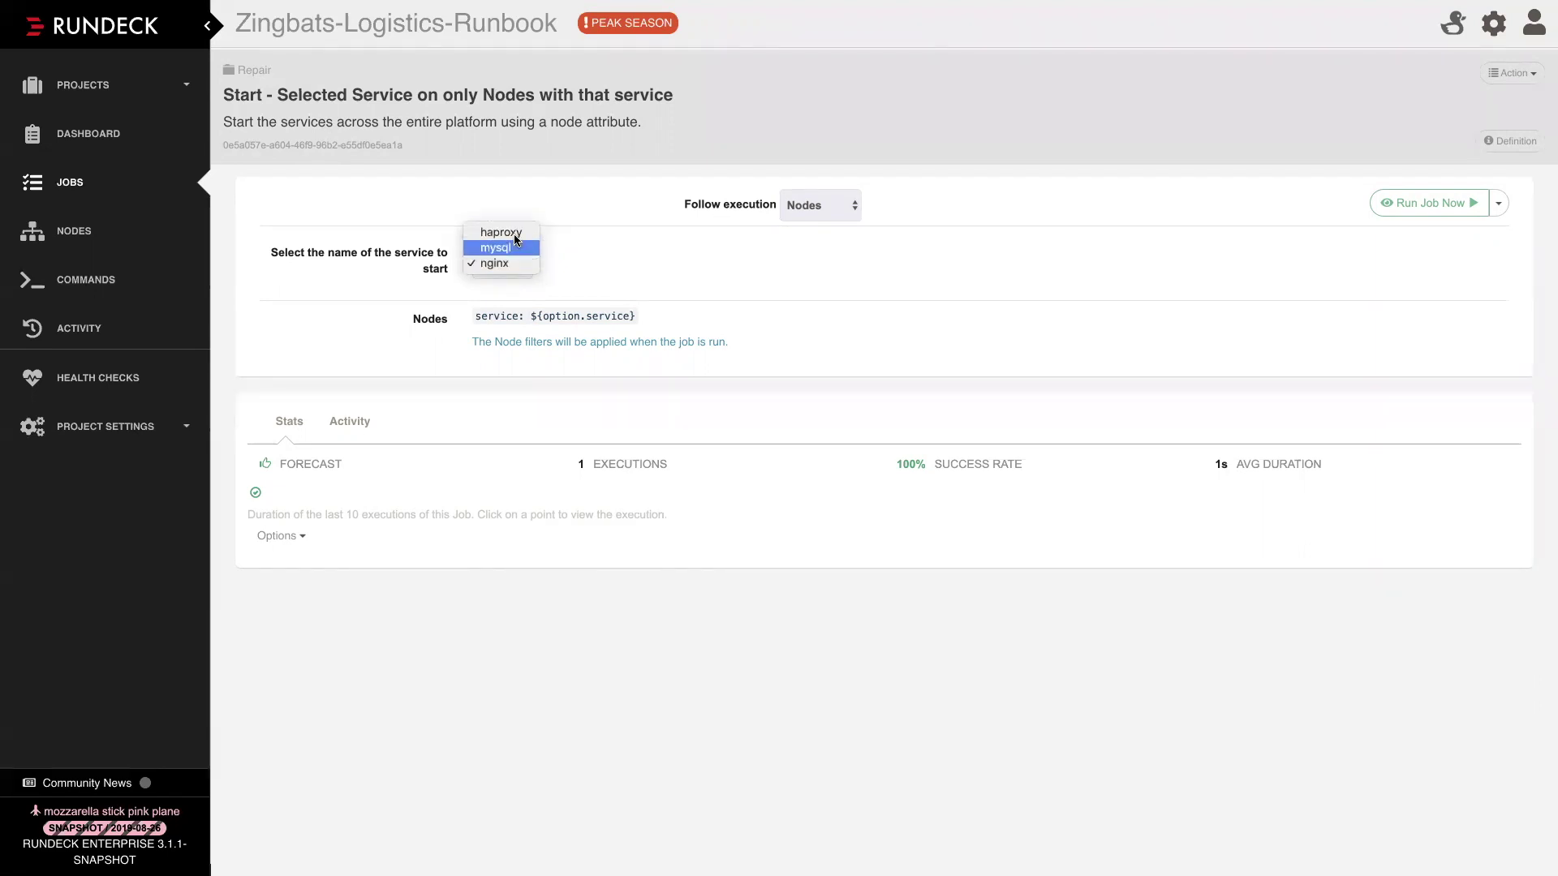
click(511, 233)
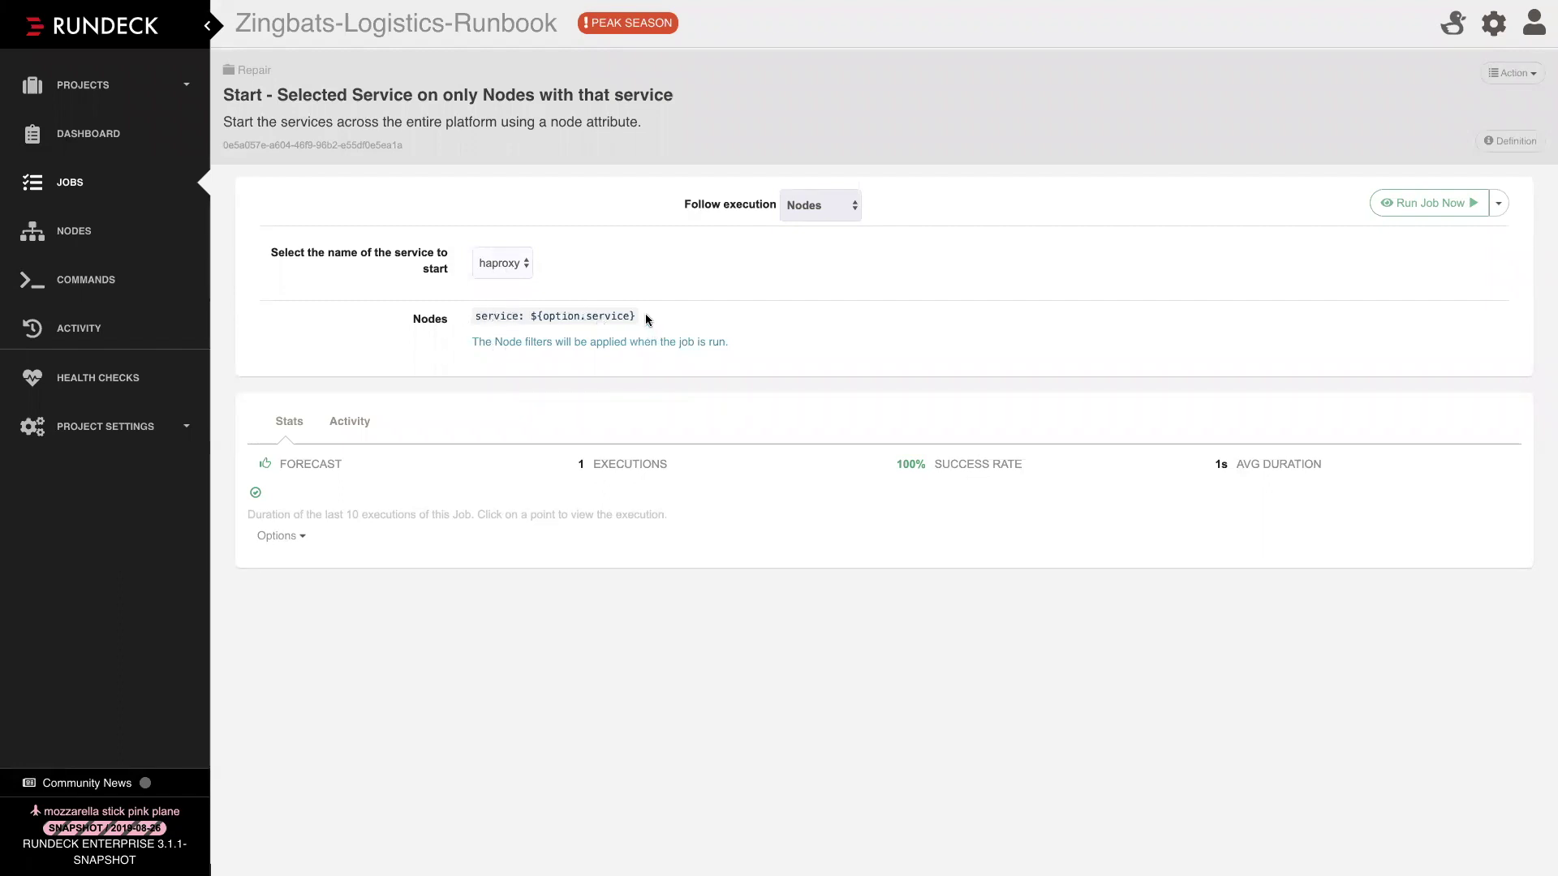
drag(641, 316, 468, 315)
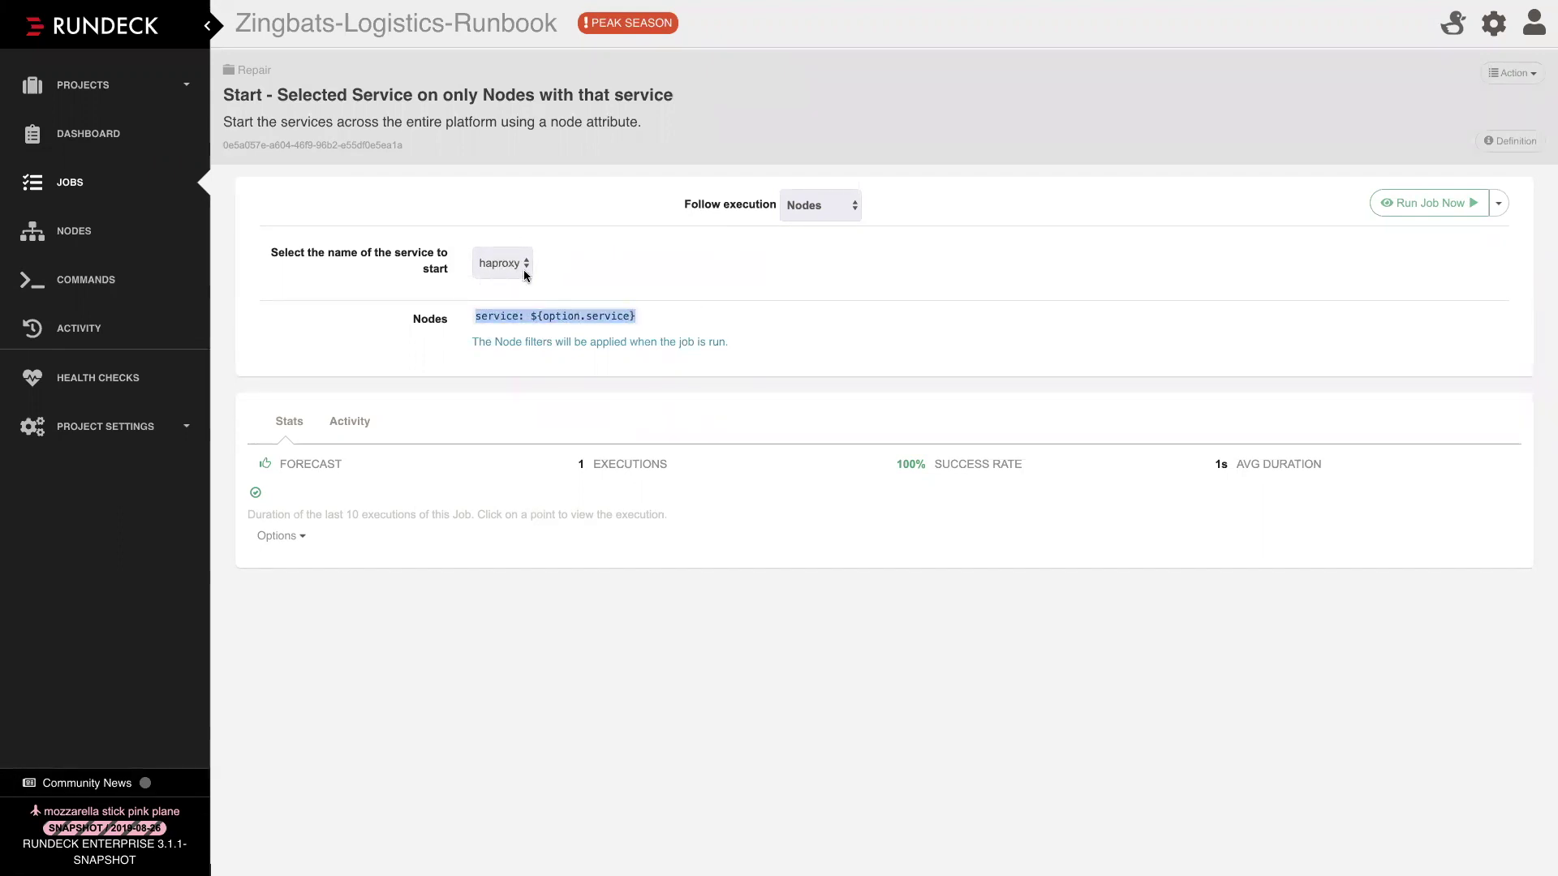
click(1398, 207)
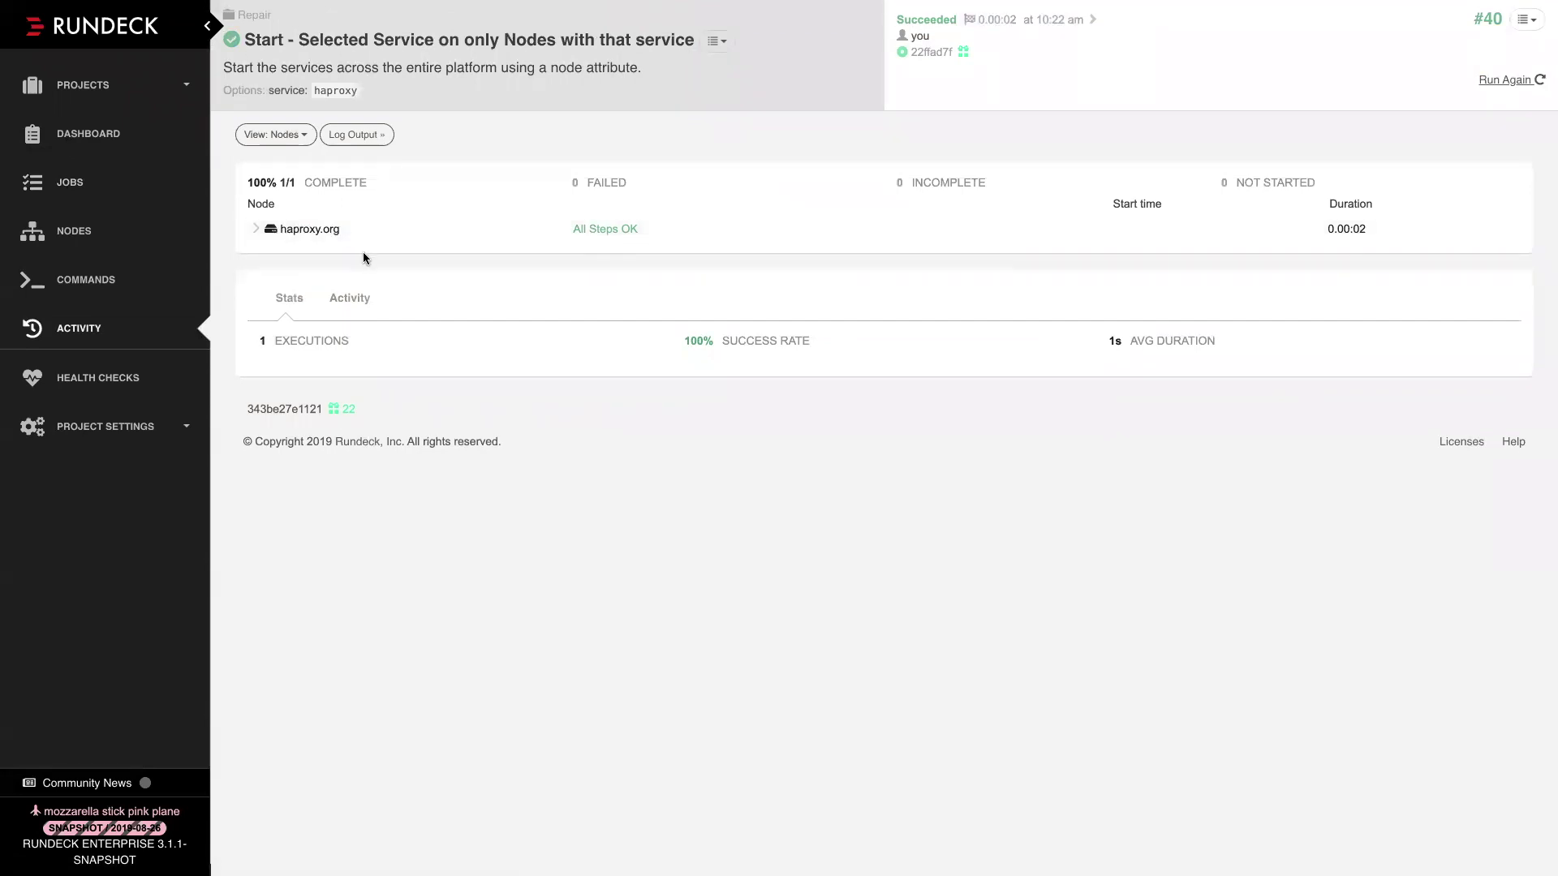
click(717, 42)
Edit the job, review the service option's ${option.service} usage, and view the Nodes tab's filter
click(740, 73)
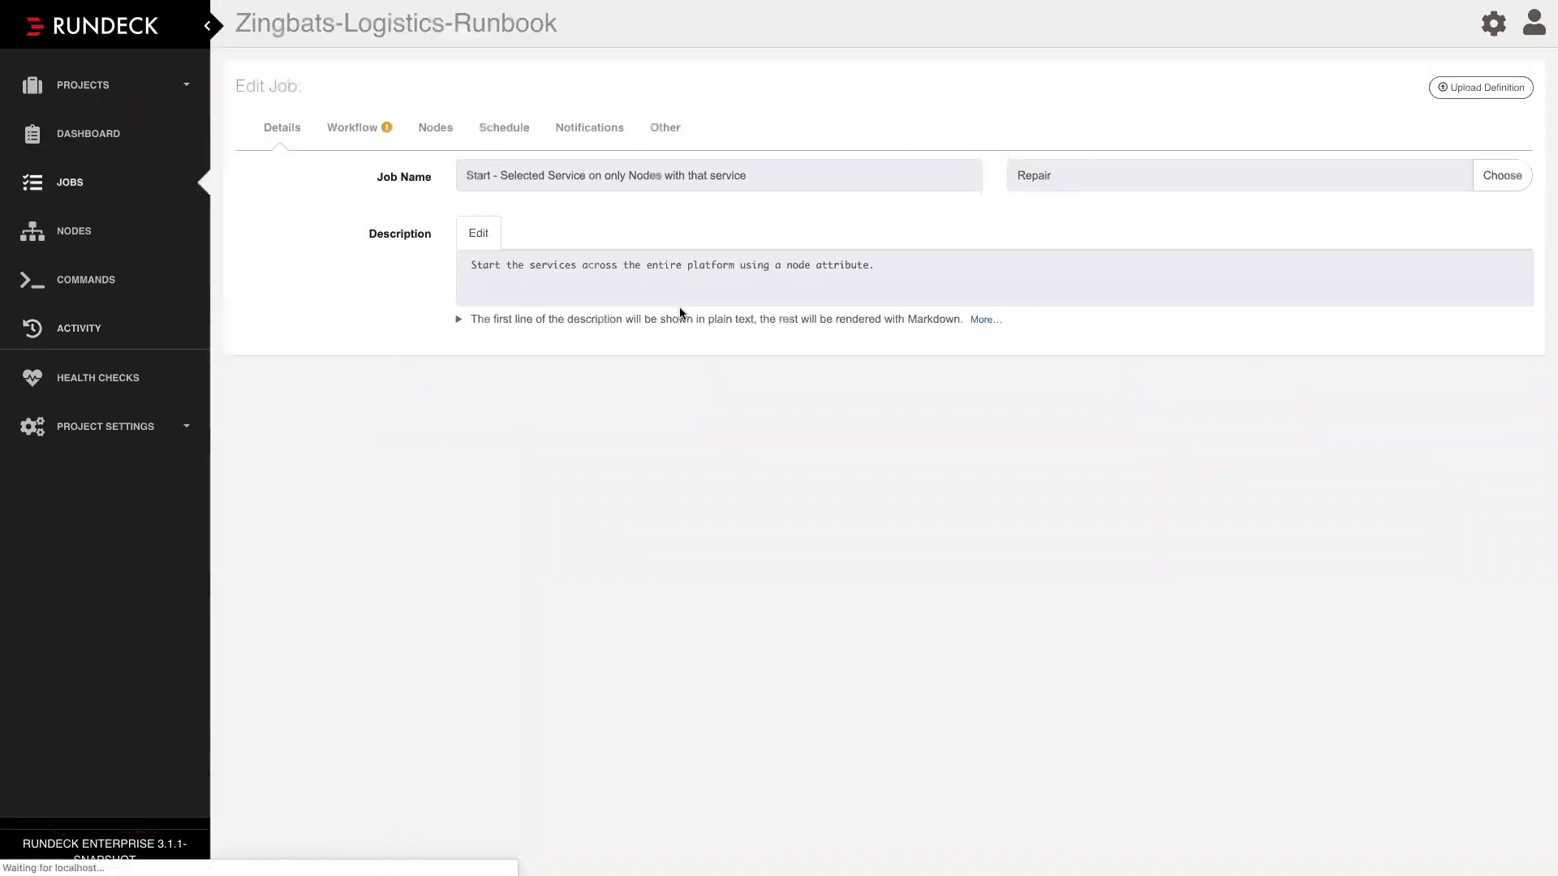
click(357, 127)
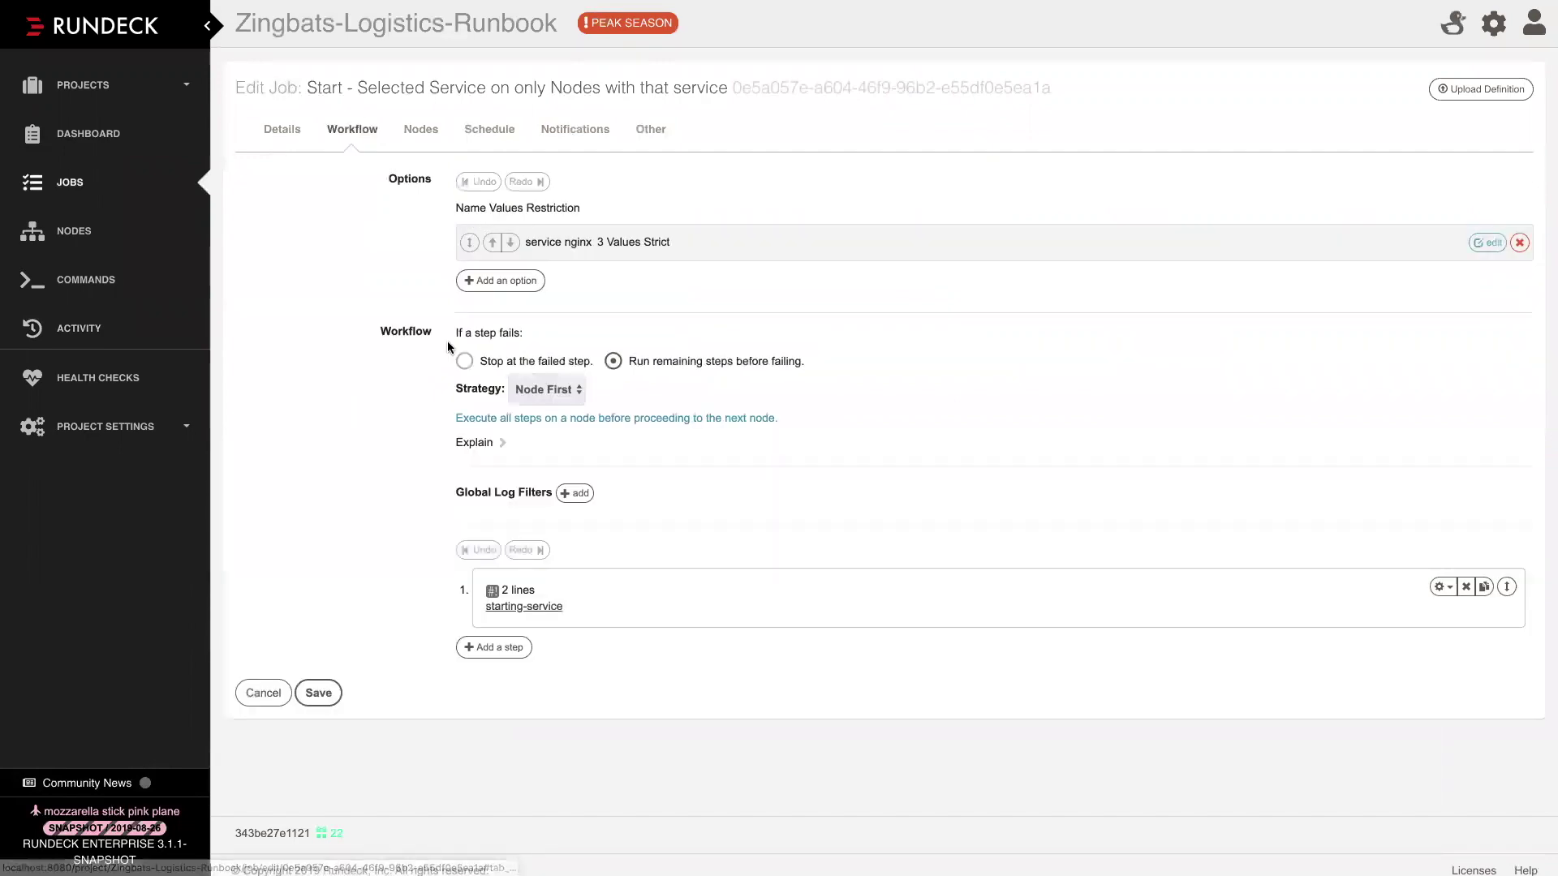
click(560, 242)
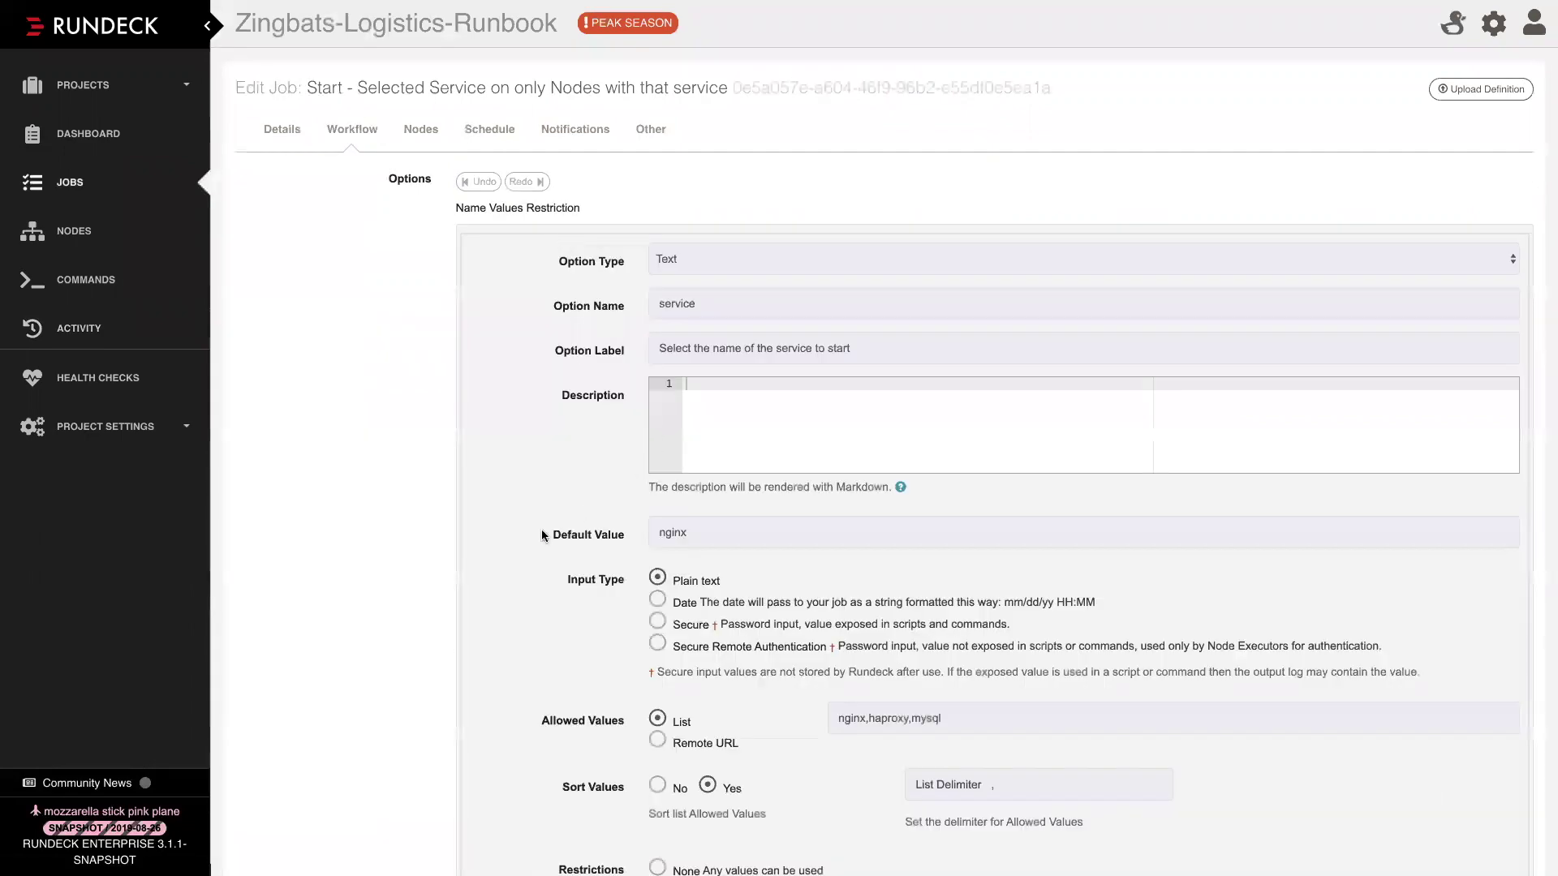
scroll(543, 529, down, 9)
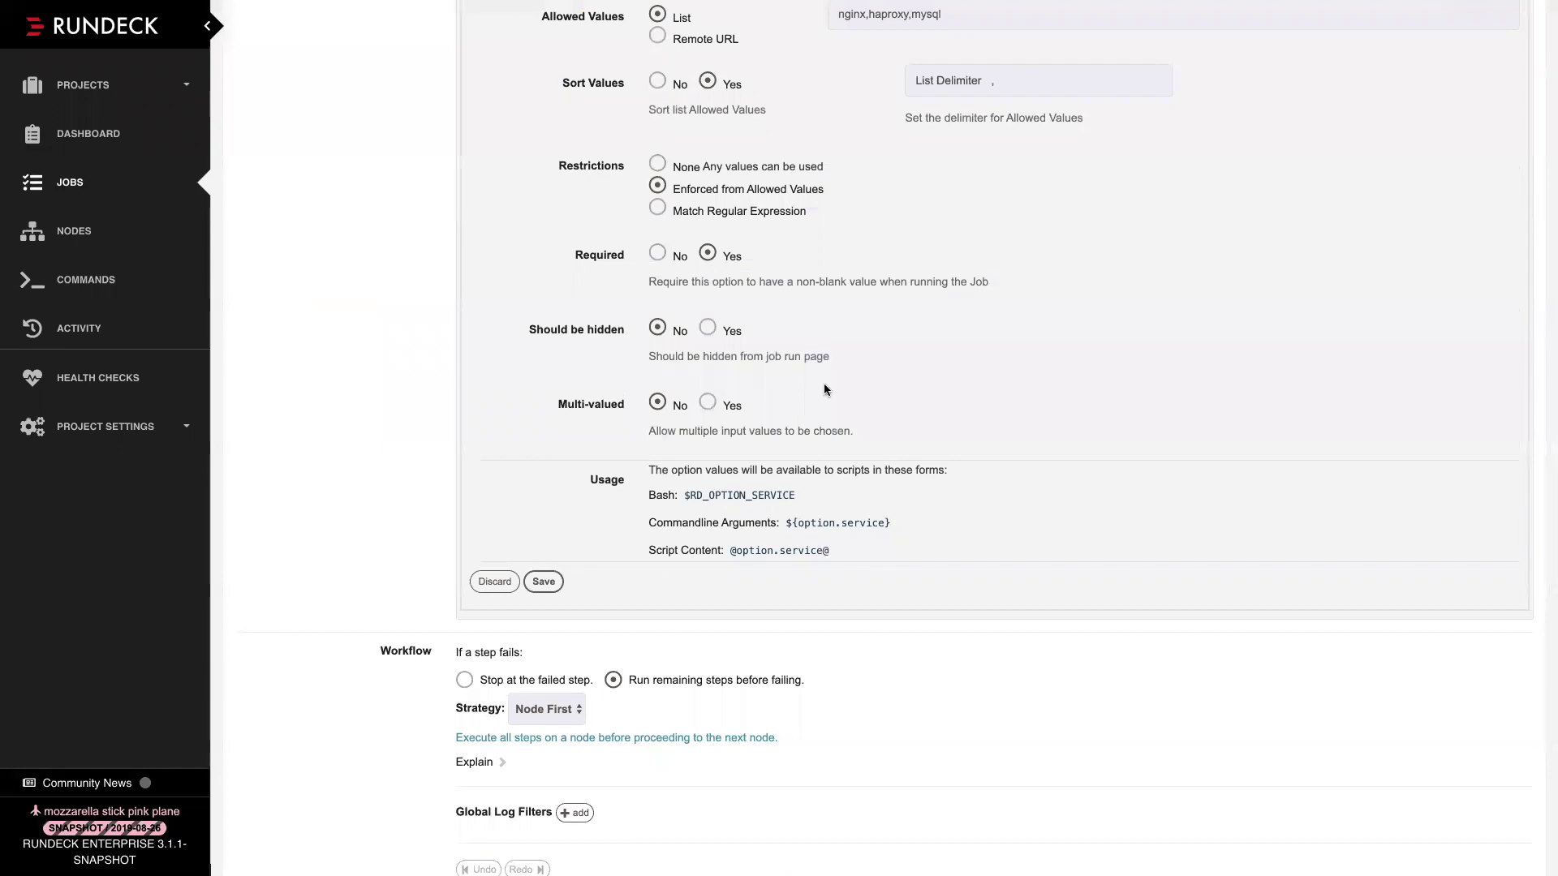
scroll(986, 334, up, 2)
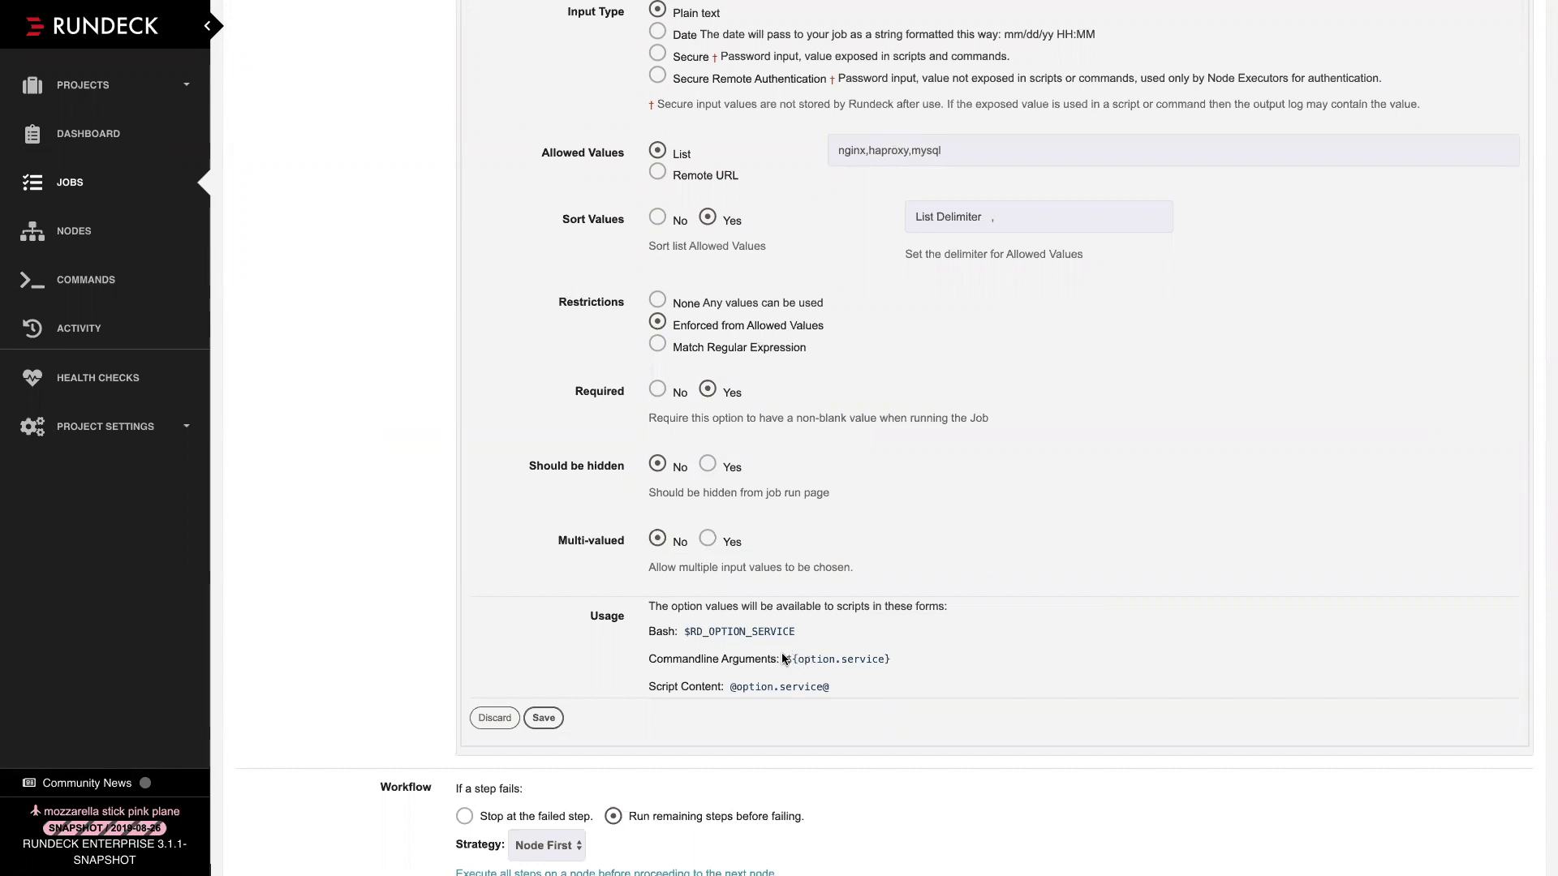
drag(786, 660, 882, 663)
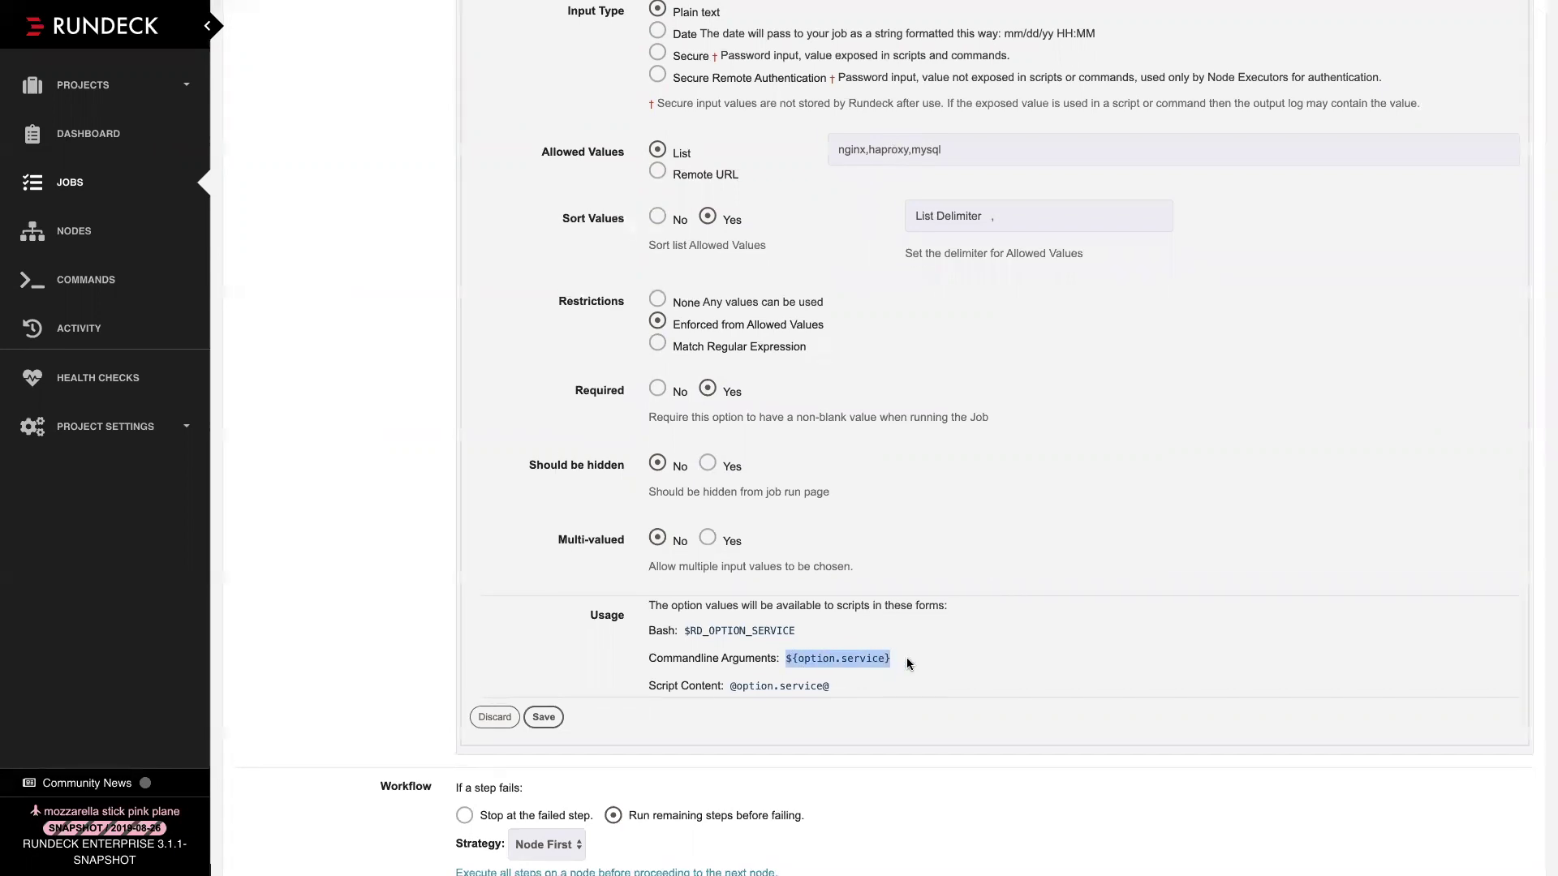
scroll(907, 657, up, 10)
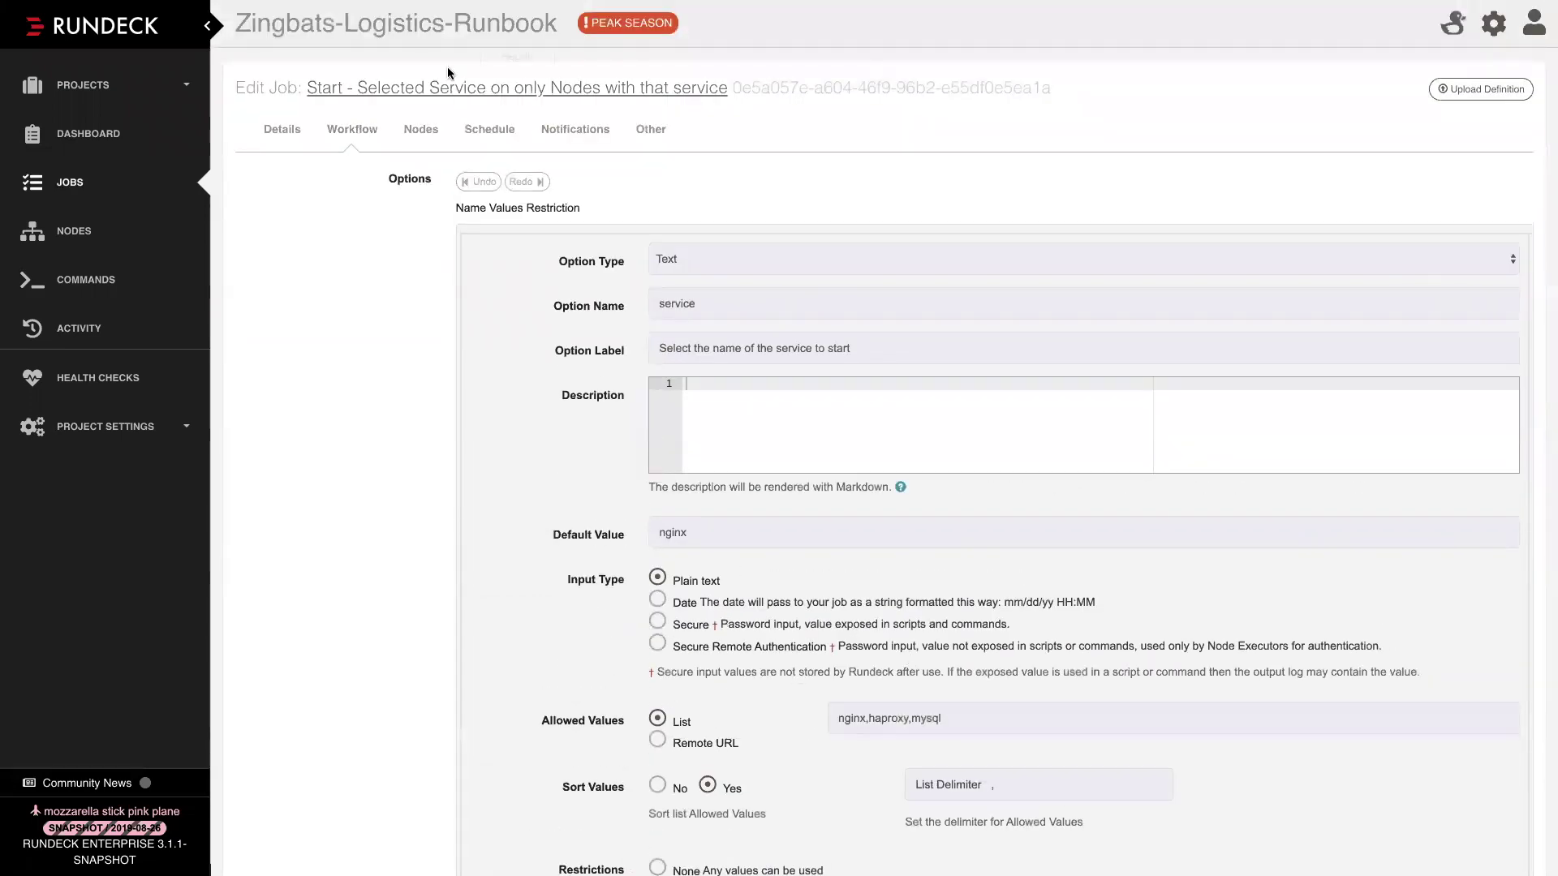
click(419, 132)
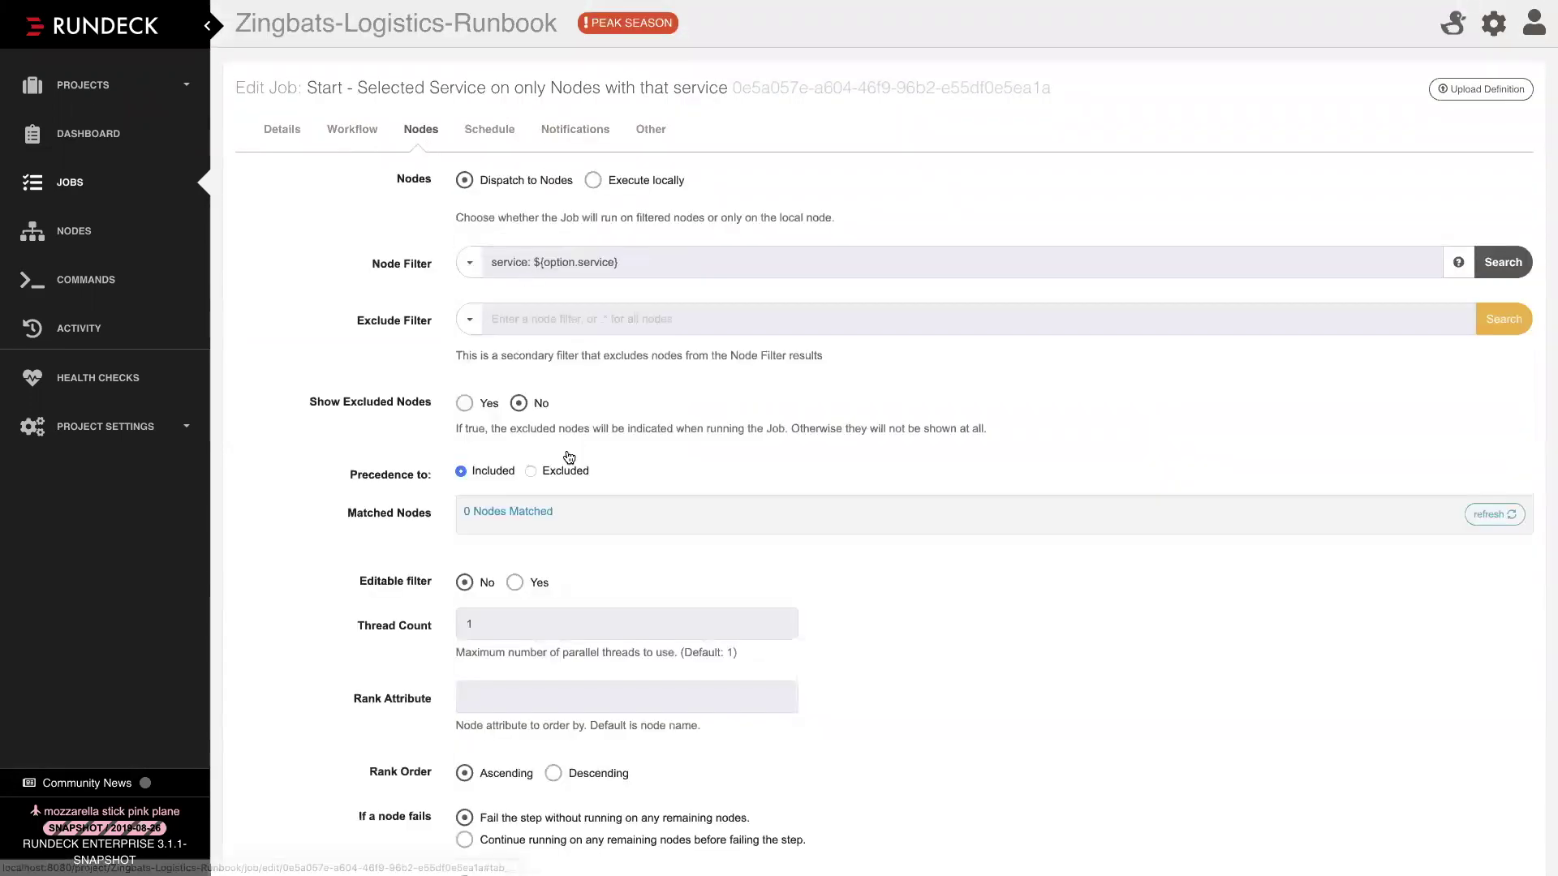
Highlight ${option.service} in the job's Node Filter on the Nodes tab
scroll(616, 532, down, 1)
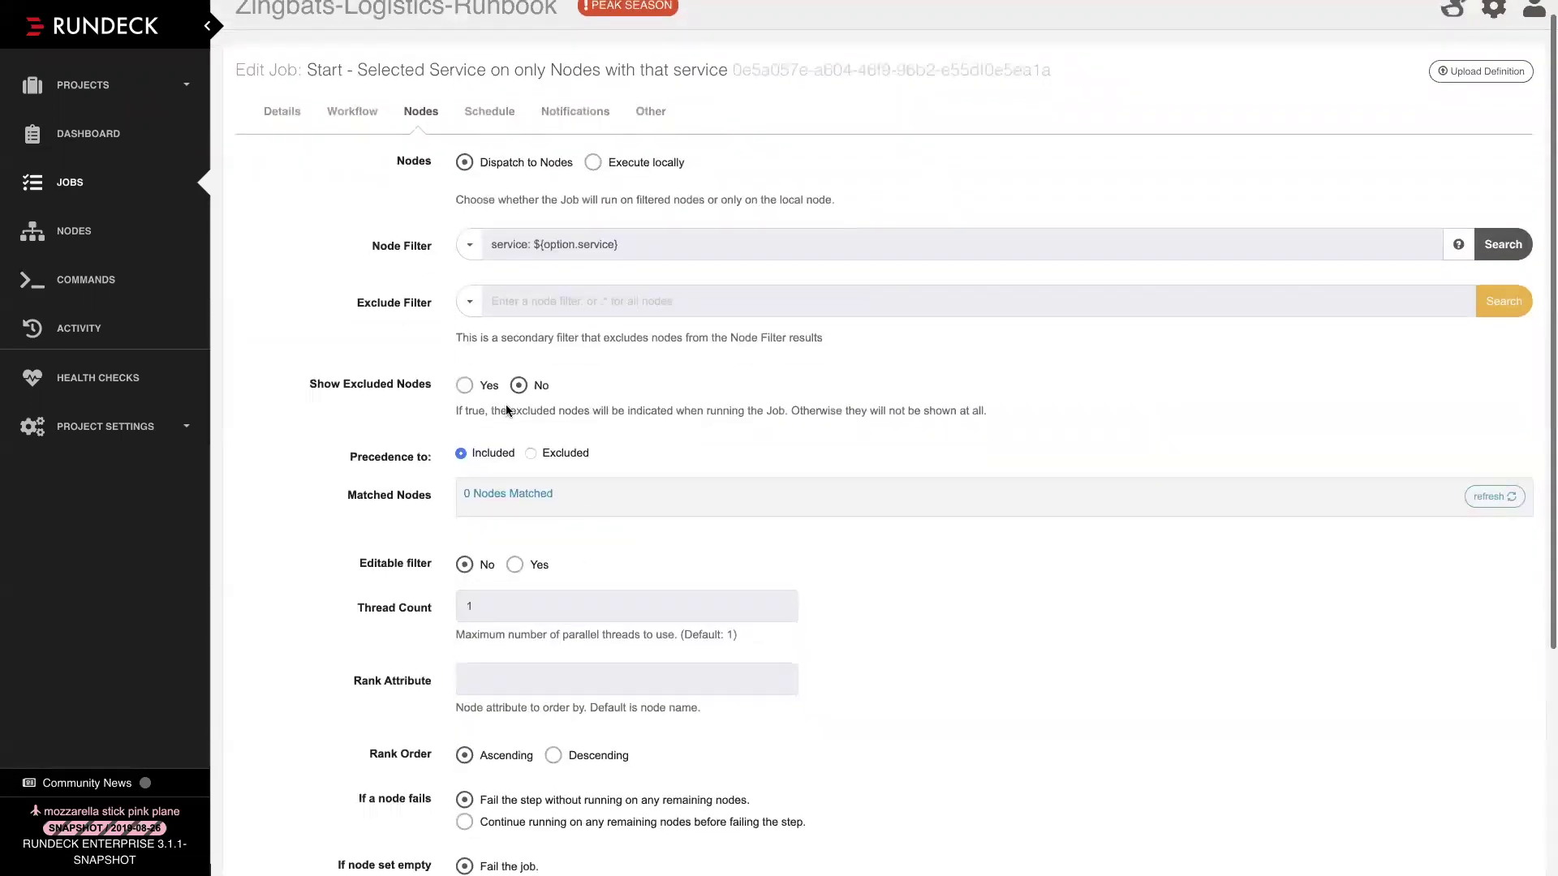
double_click(507, 244)
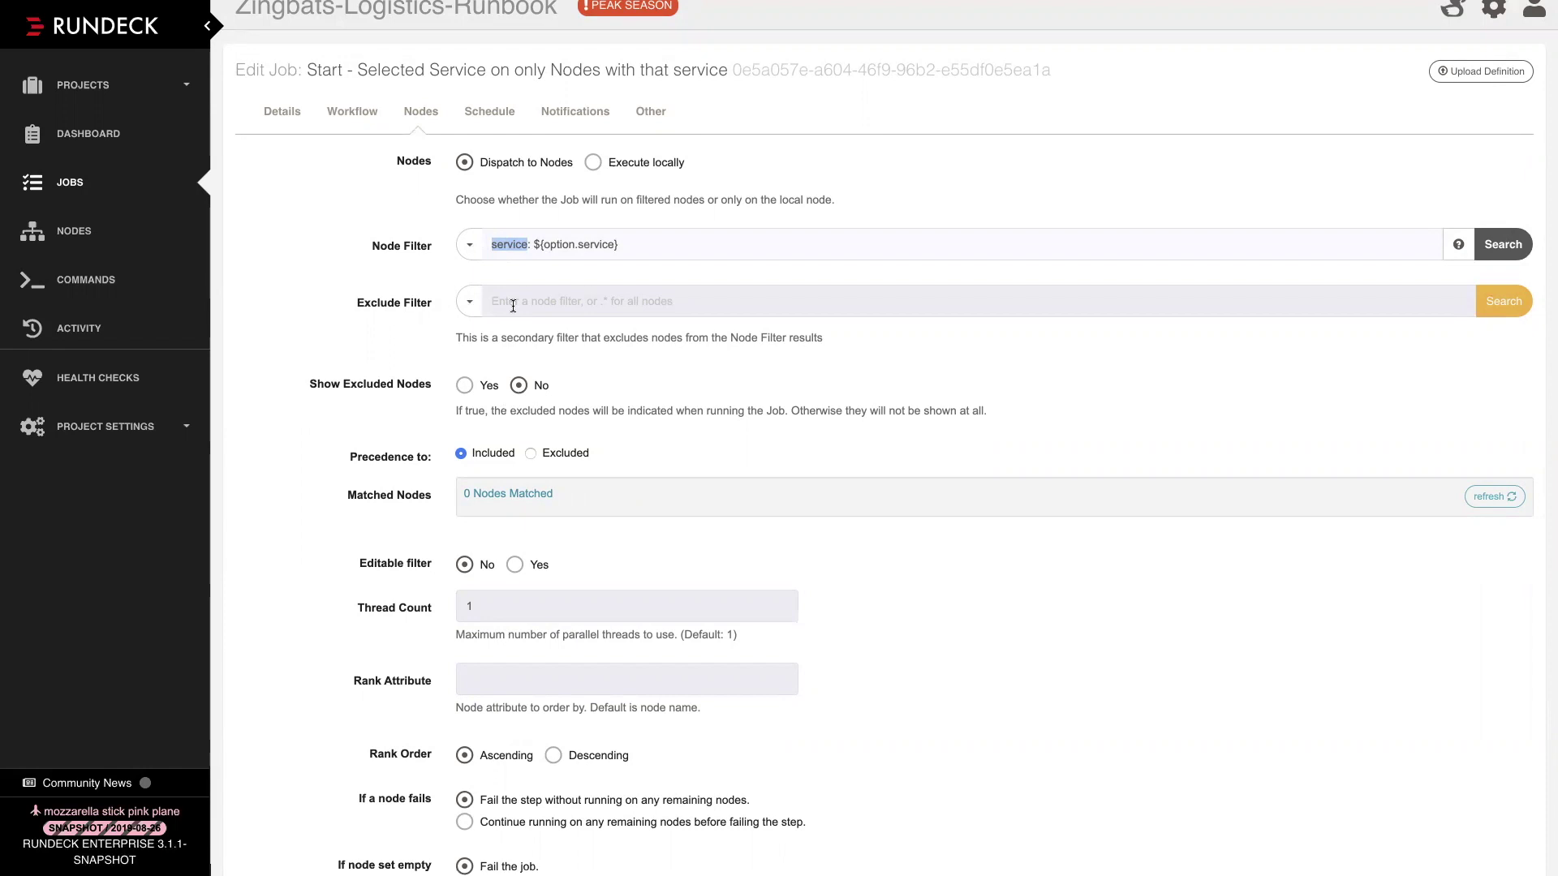
double_click(506, 246)
click(533, 248)
drag(533, 245, 647, 244)
drag(532, 246, 634, 247)
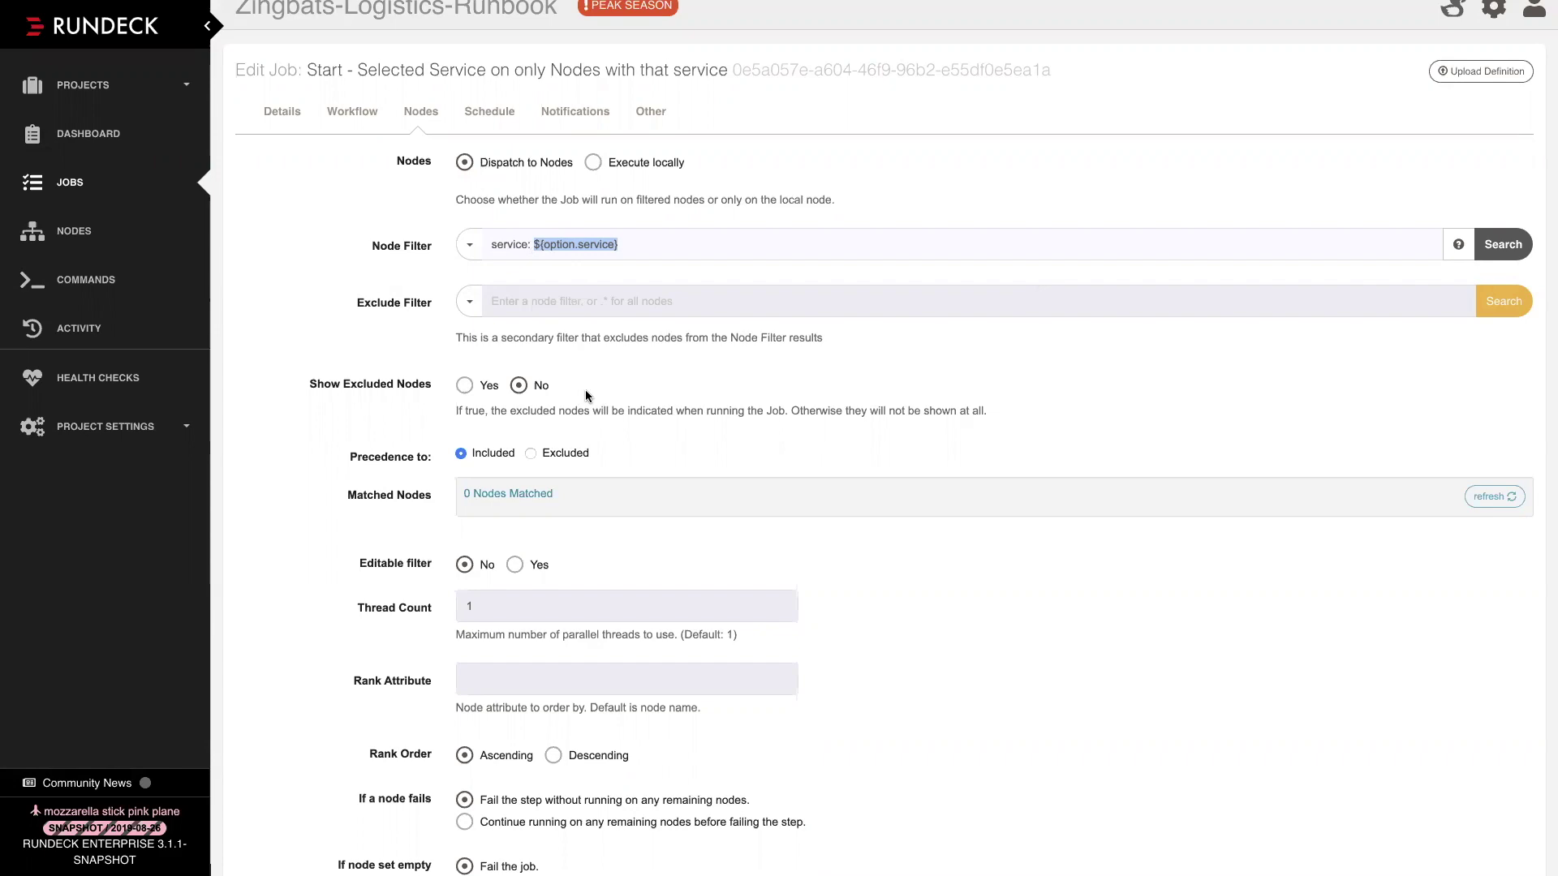
Return to the Workflow tab showing the service option's settings (nginx,haproxy,mysql, default nginx)
scroll(586, 390, up, 1)
click(357, 131)
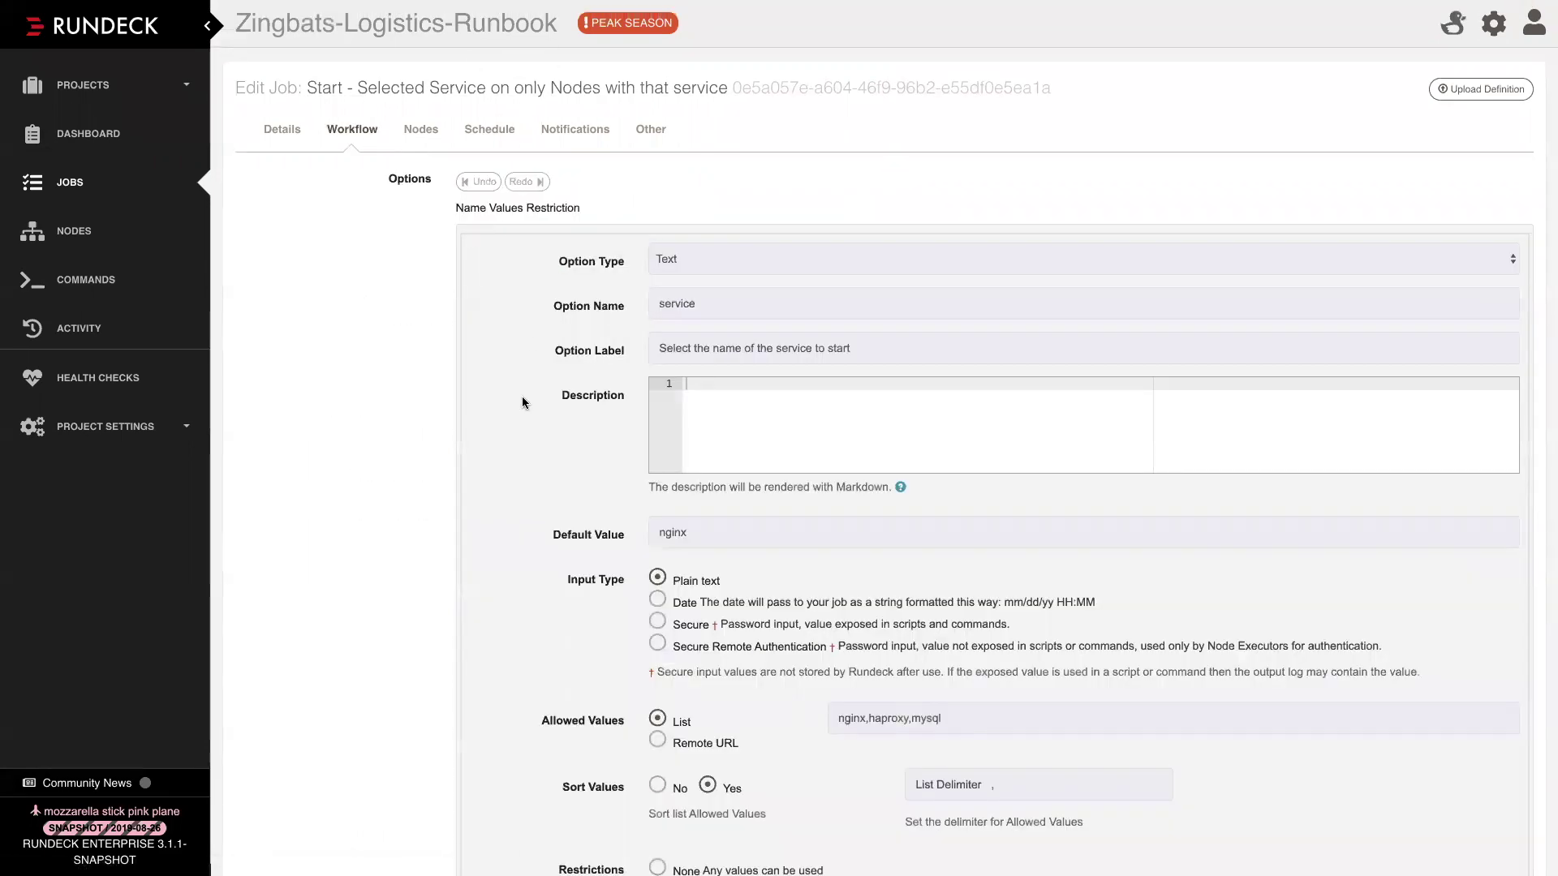
scroll(523, 396, down, 8)
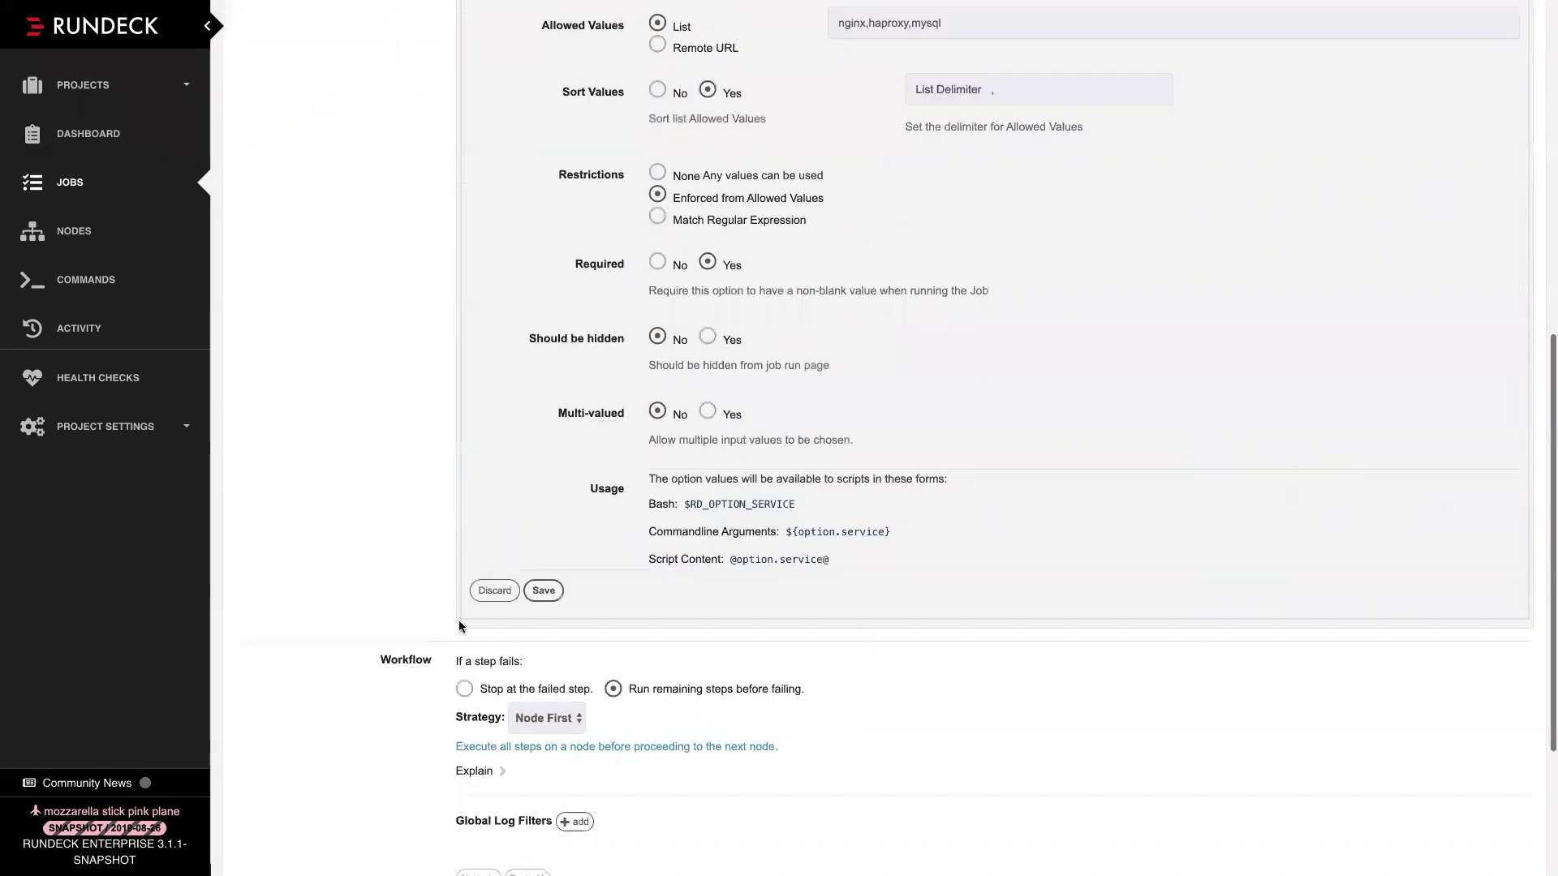
Close the service option form and open step 1's script for editing
click(495, 589)
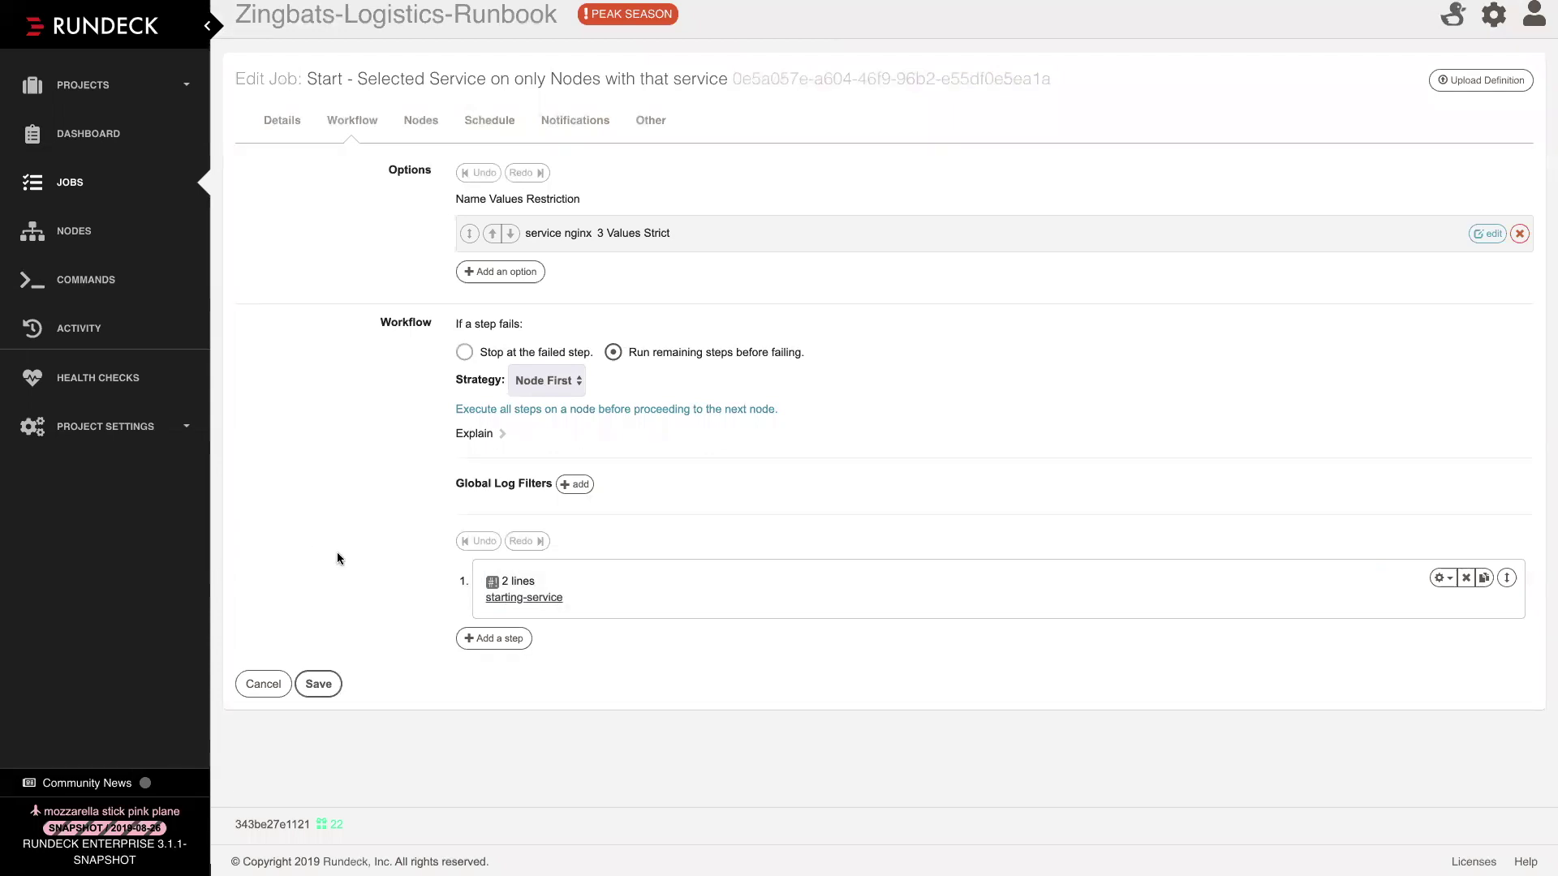
click(558, 614)
scroll(534, 401, up, 2)
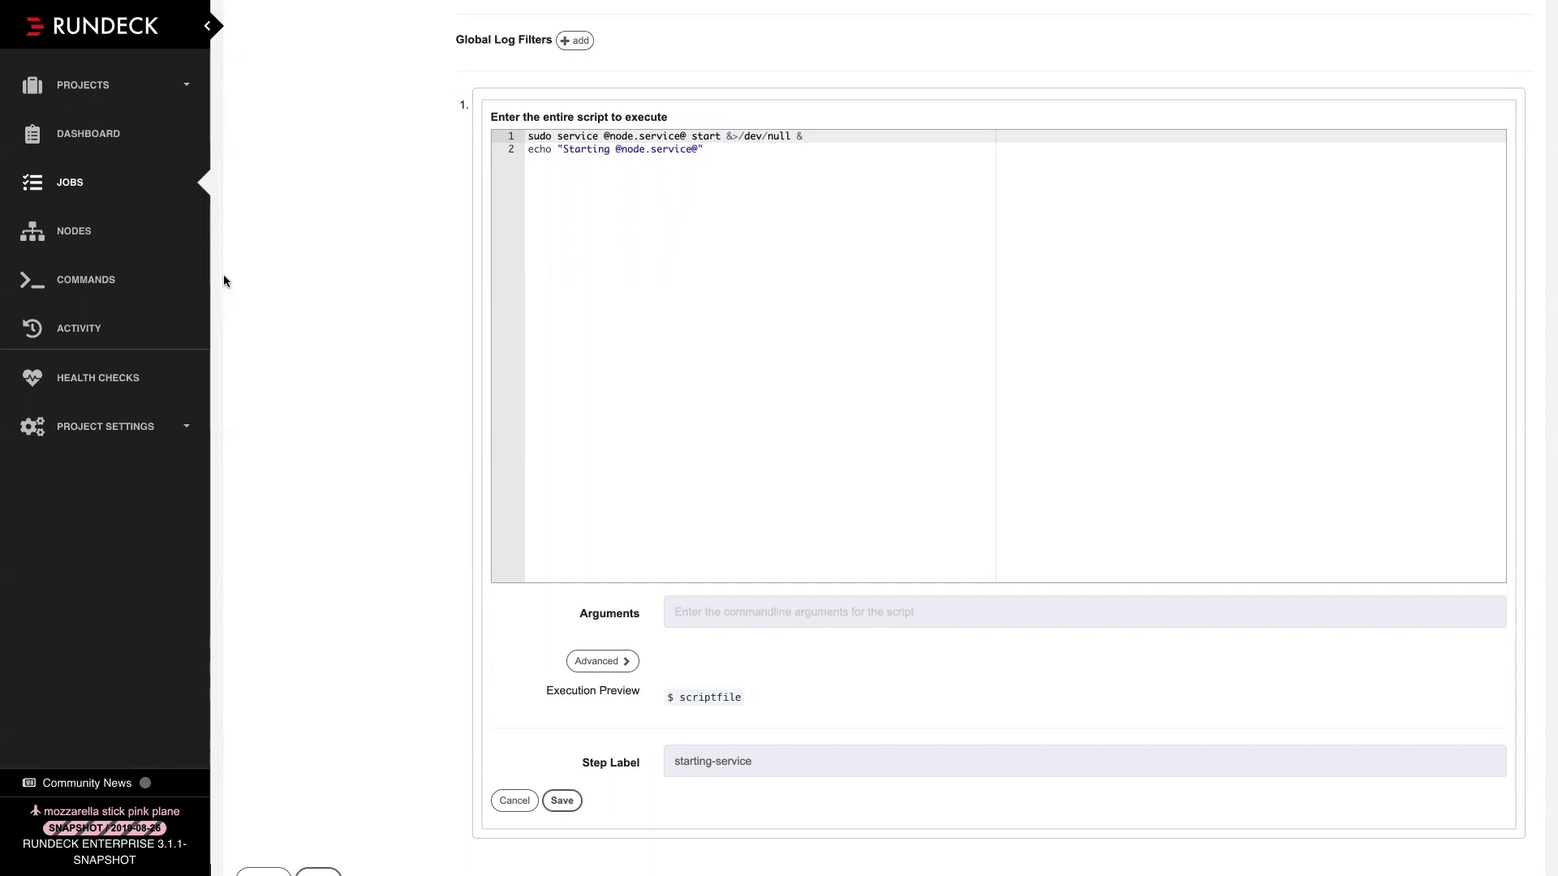
drag(605, 137, 686, 136)
double_click(662, 136)
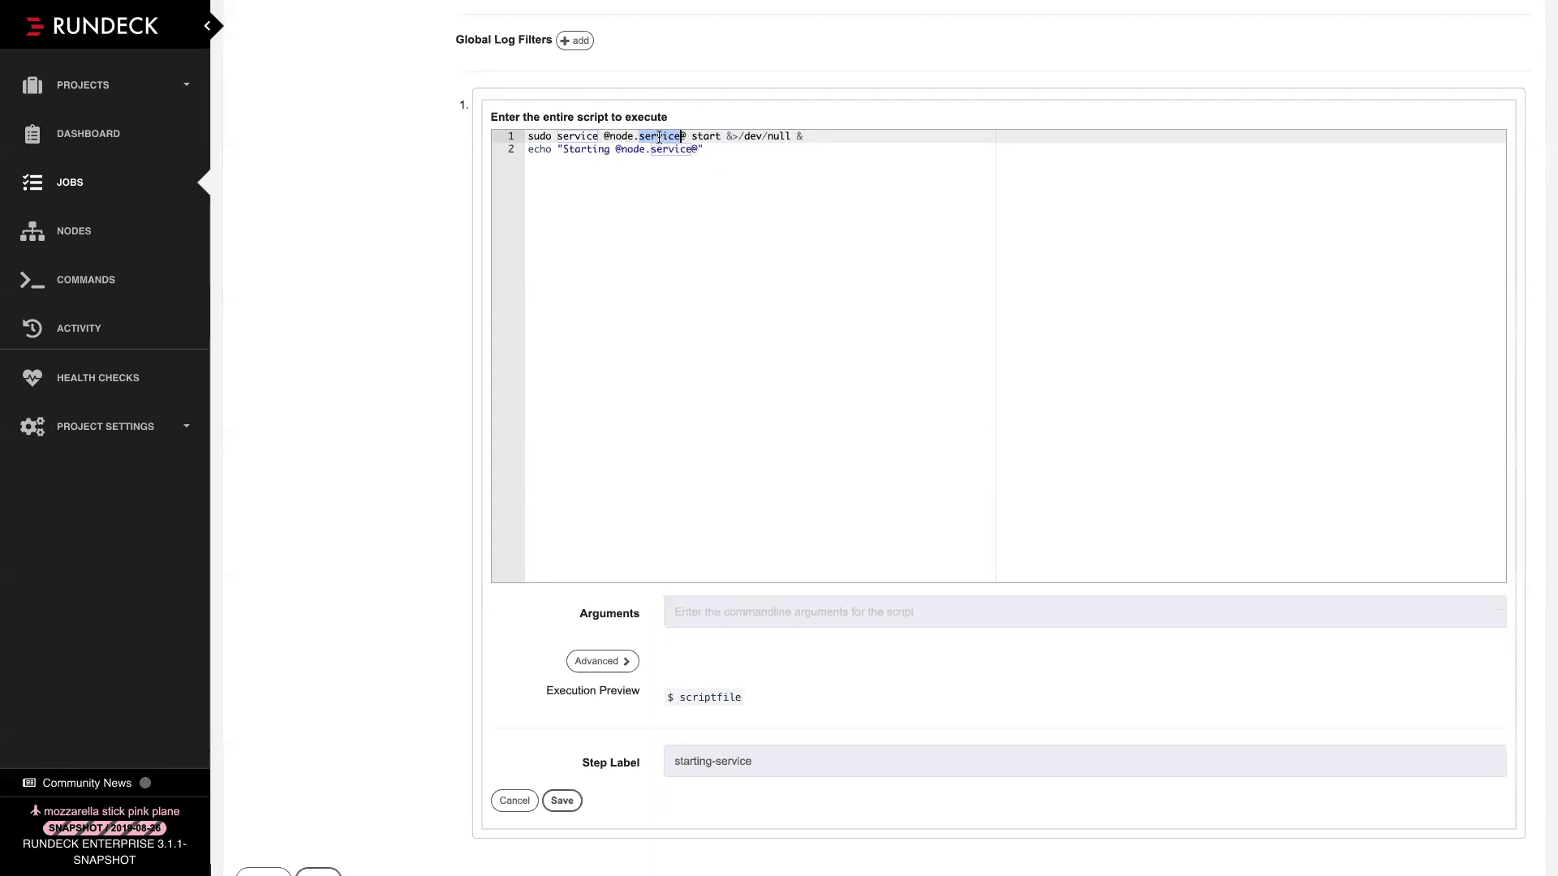
double_click(583, 139)
drag(582, 139, 761, 135)
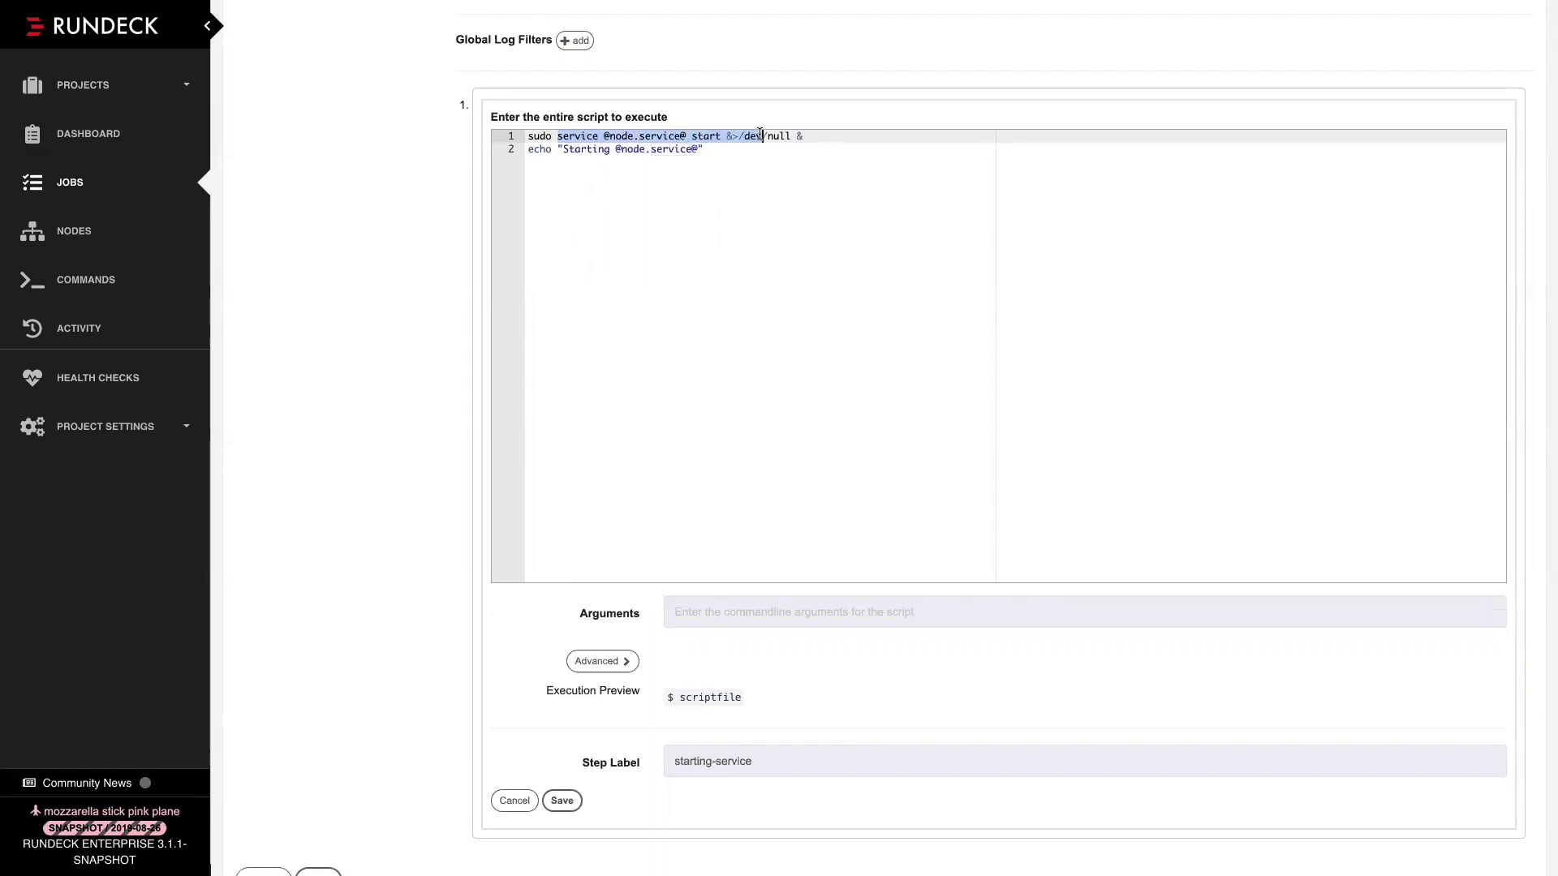
double_click(615, 135)
drag(615, 135, 650, 136)
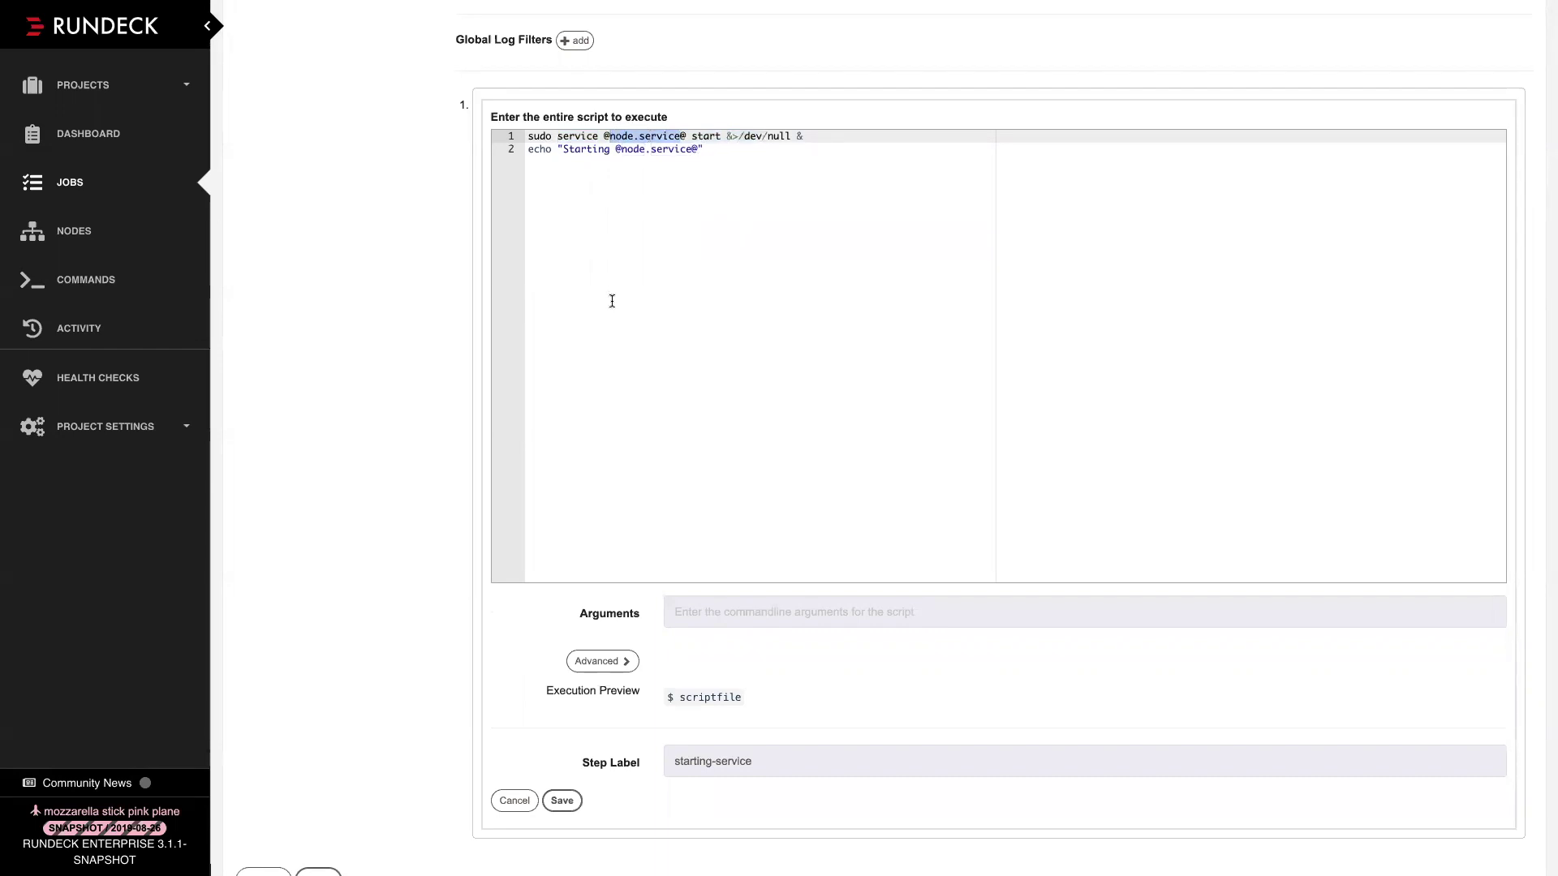
scroll(612, 301, down, 3)
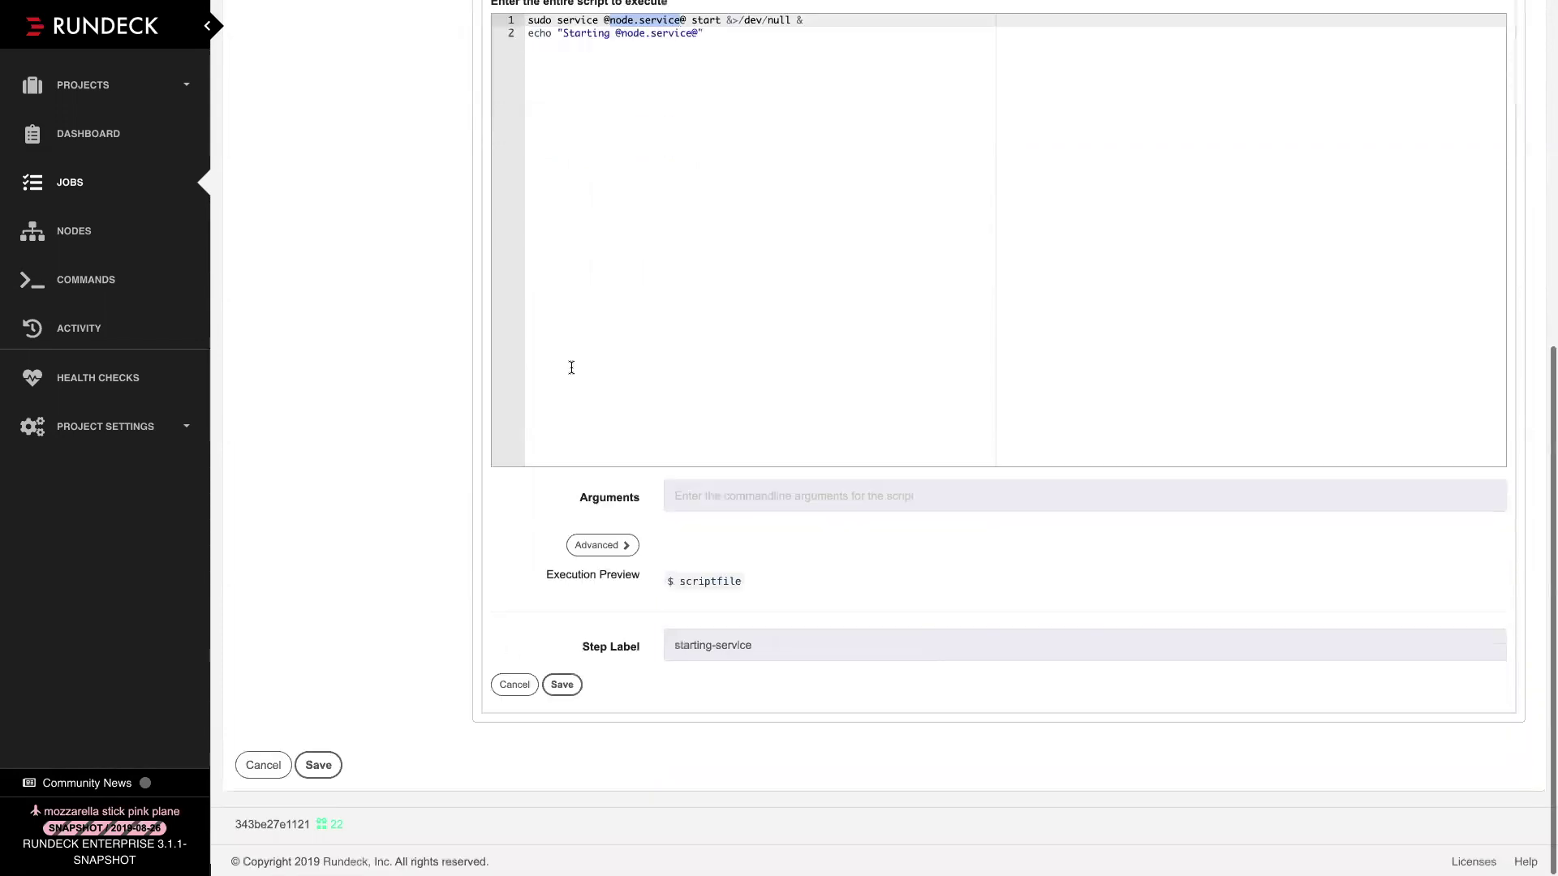
click(514, 689)
Cancel editing the Start - Selected Service job and return to the All Jobs list
click(254, 685)
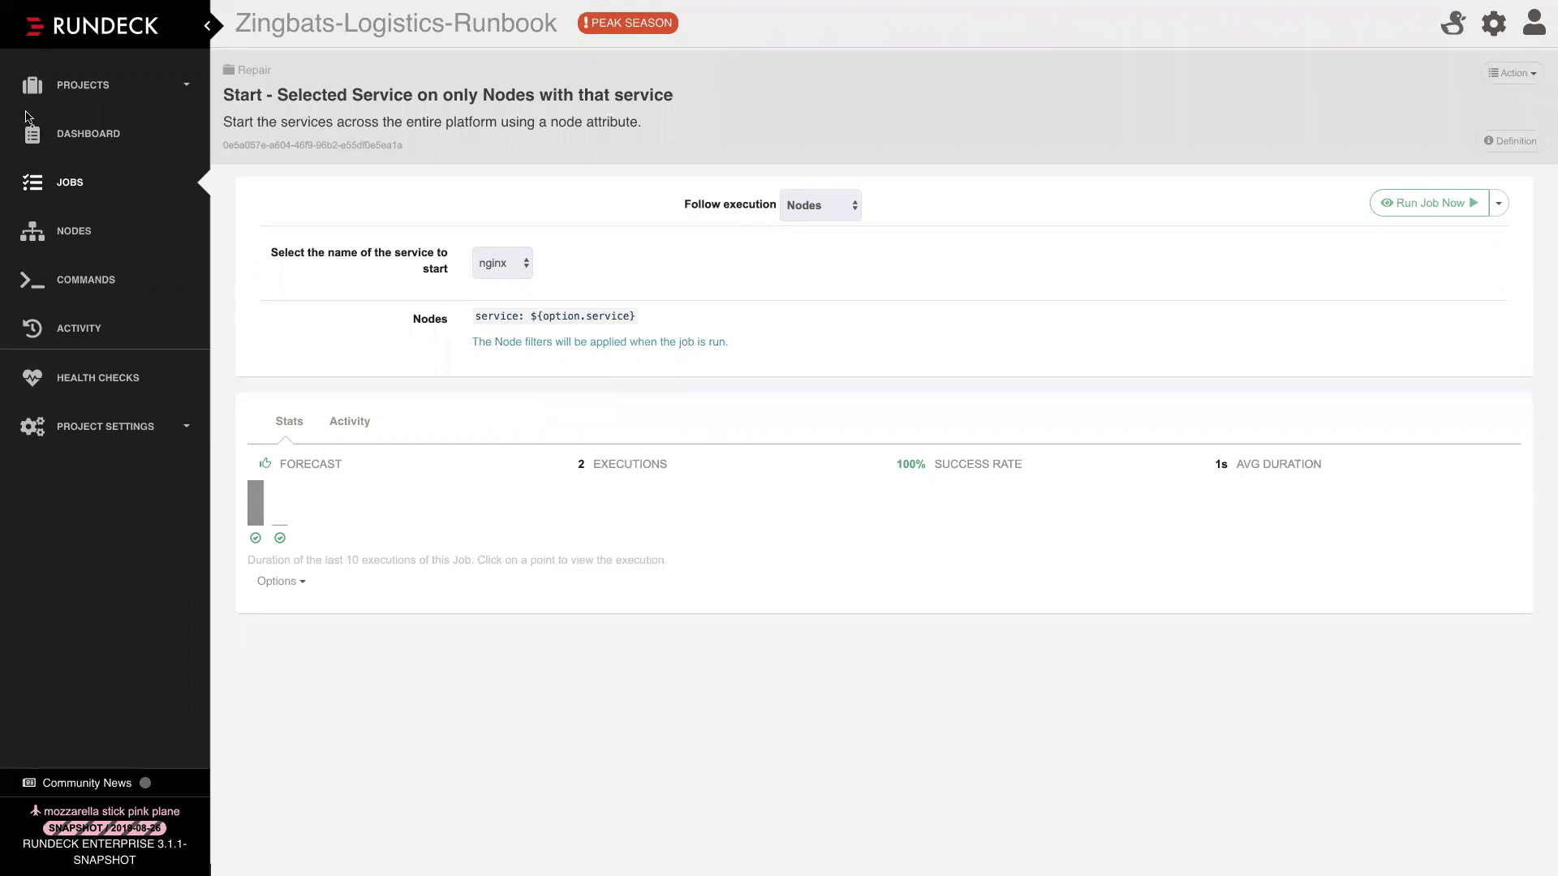
click(69, 190)
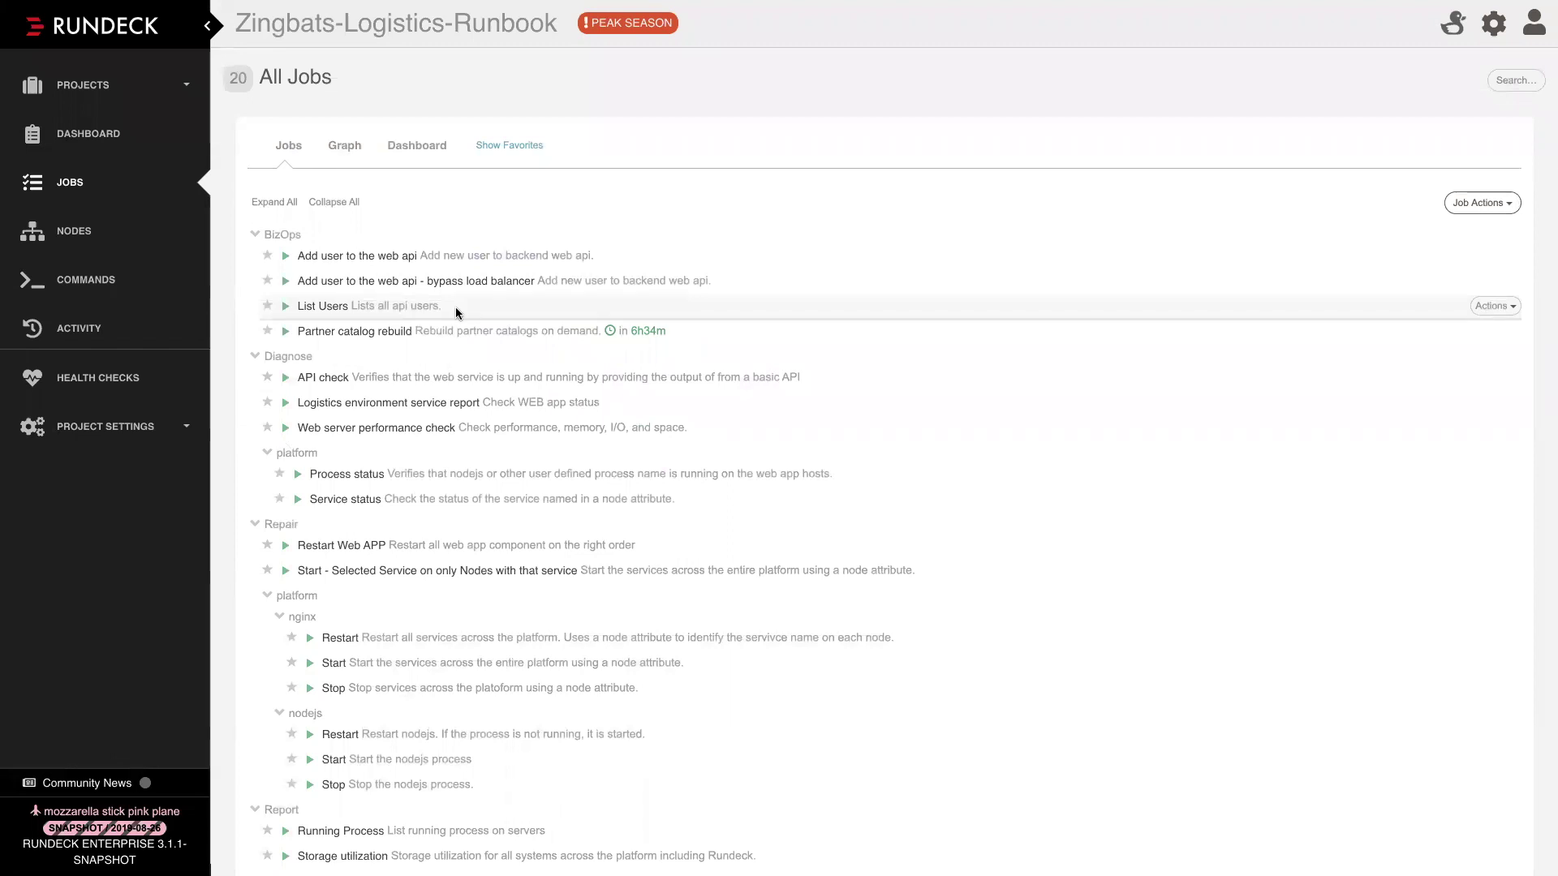
Run 'Add user to the web api - bypass load balancer' with Change the Target Nodes ticked
click(350, 282)
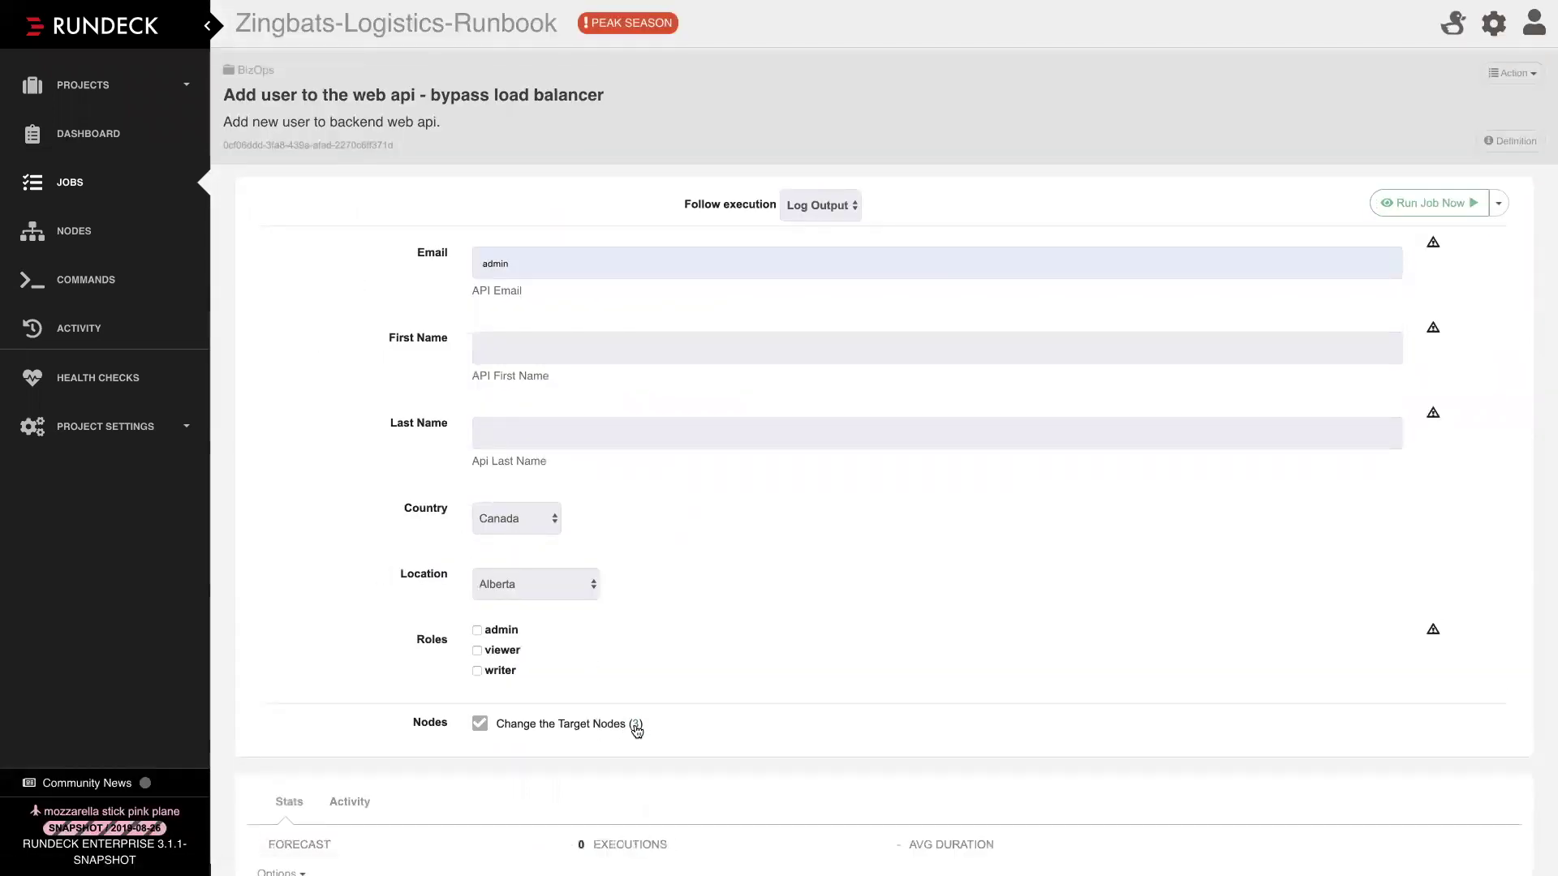
click(635, 725)
scroll(723, 672, down, 2)
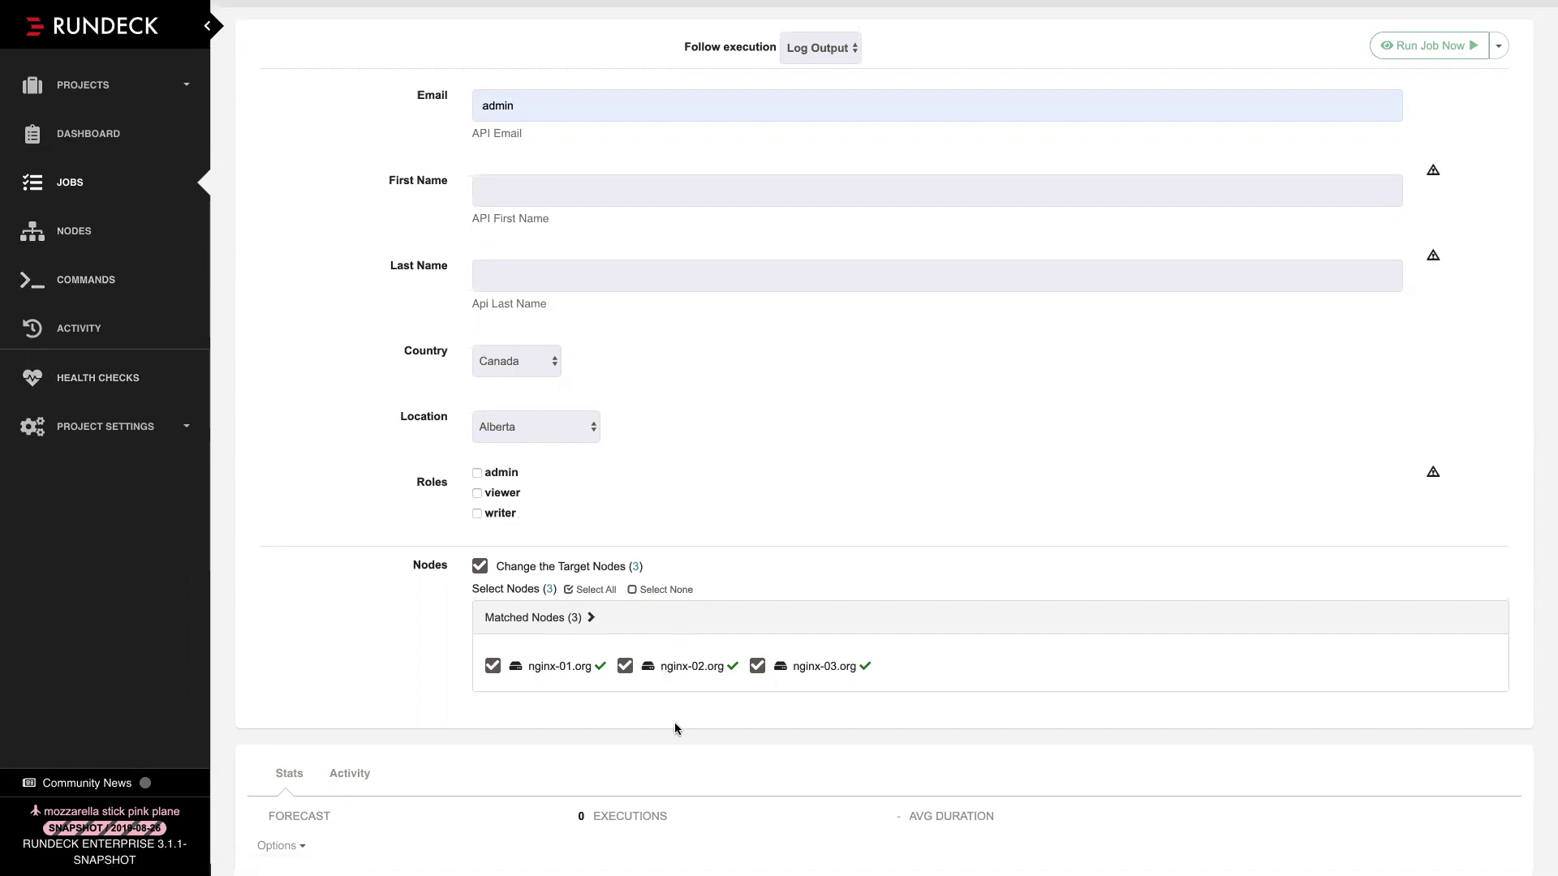
scroll(676, 728, up, 3)
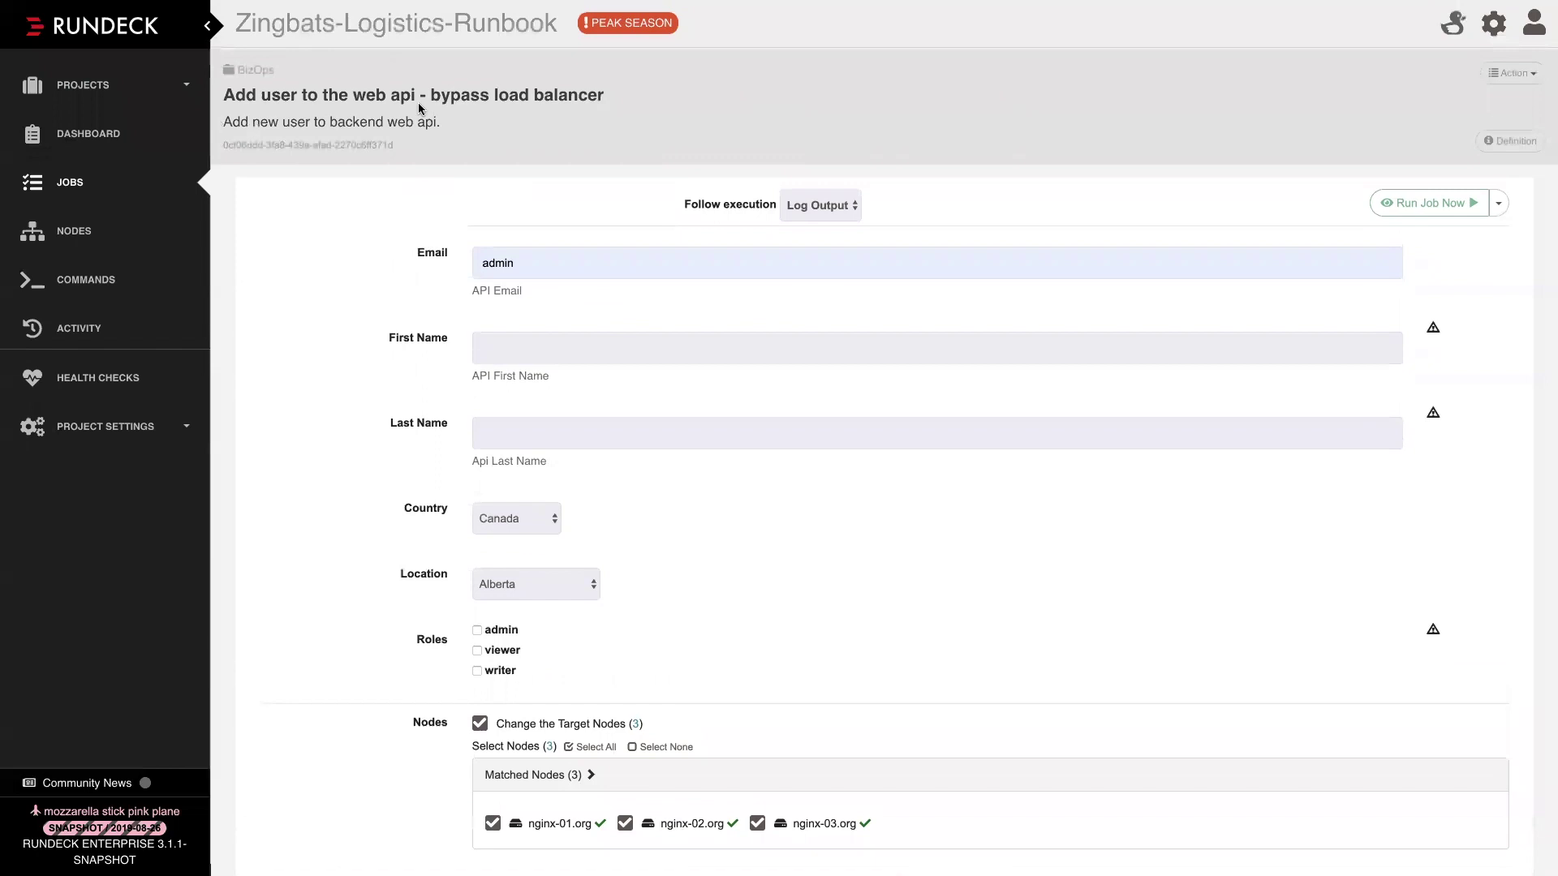
click(1422, 209)
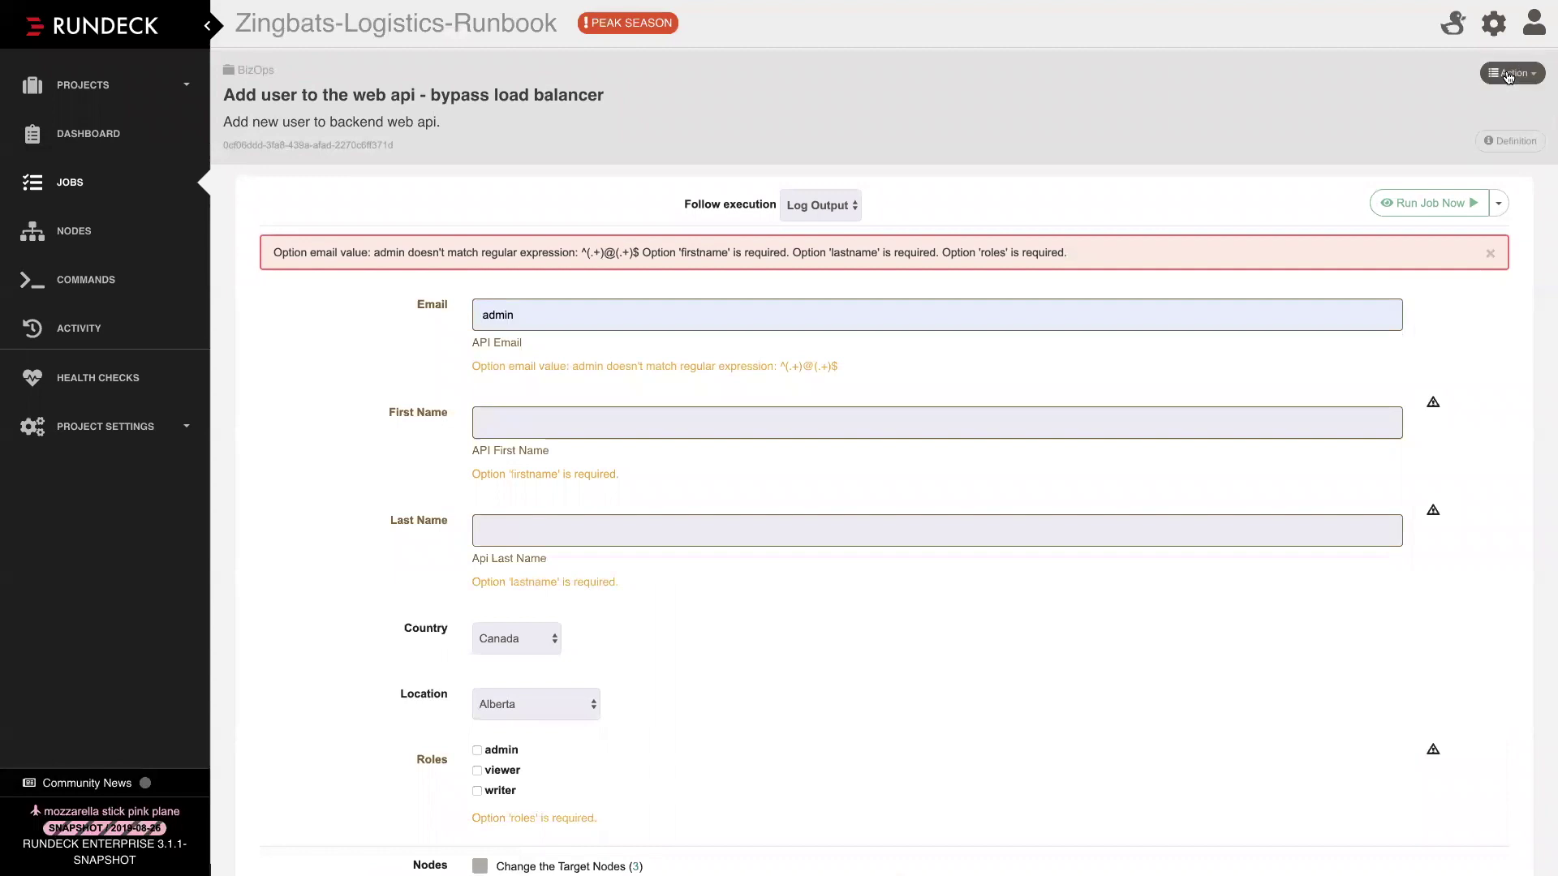
Open this job's editor via Action > Edit this Job…
click(1509, 74)
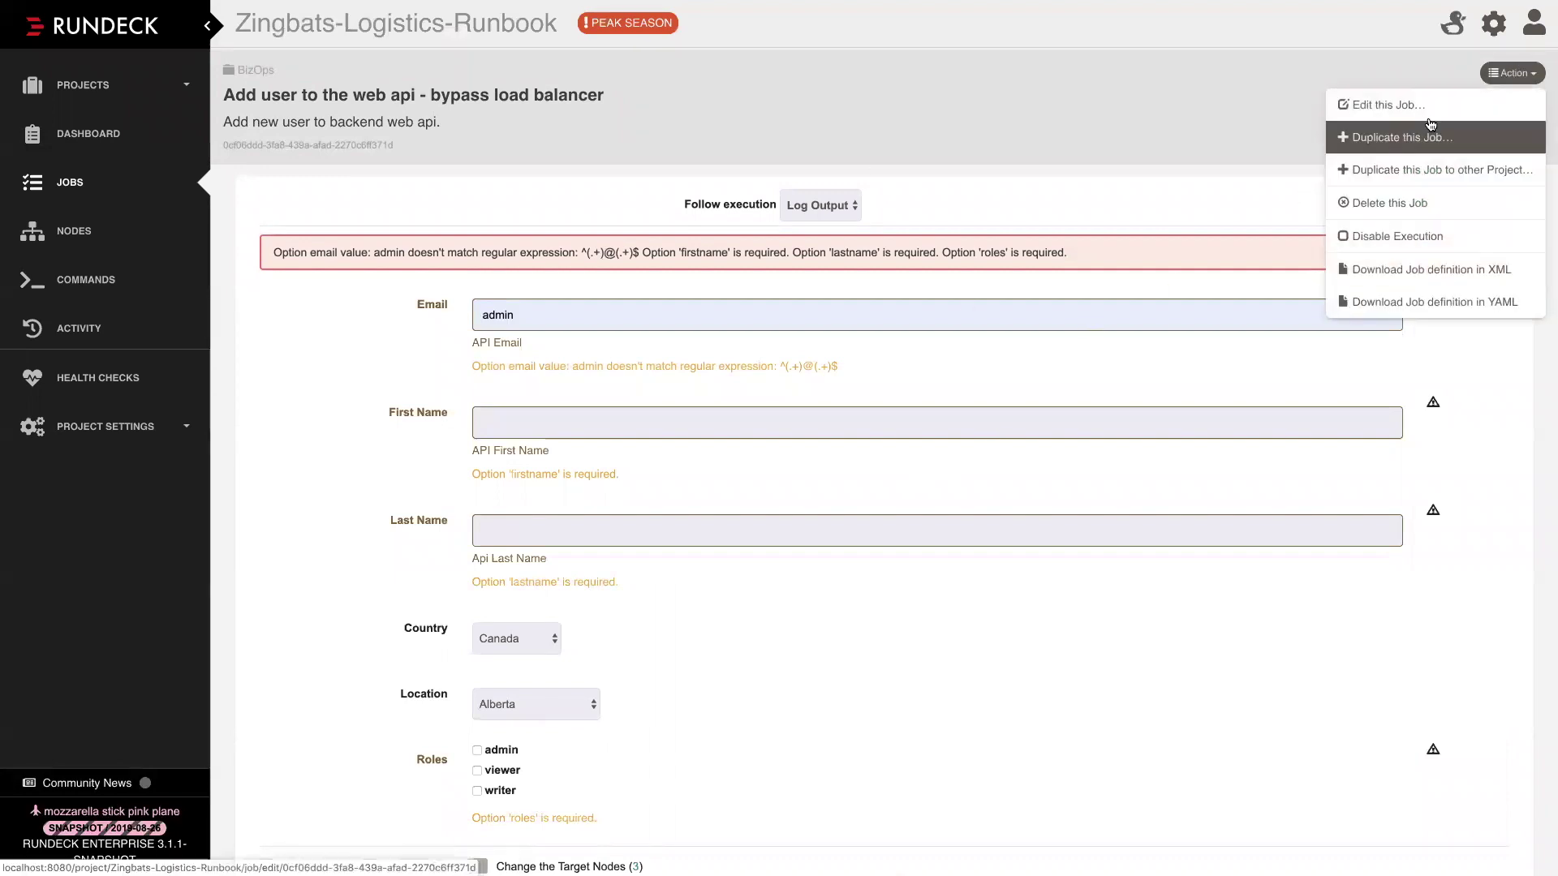
click(869, 659)
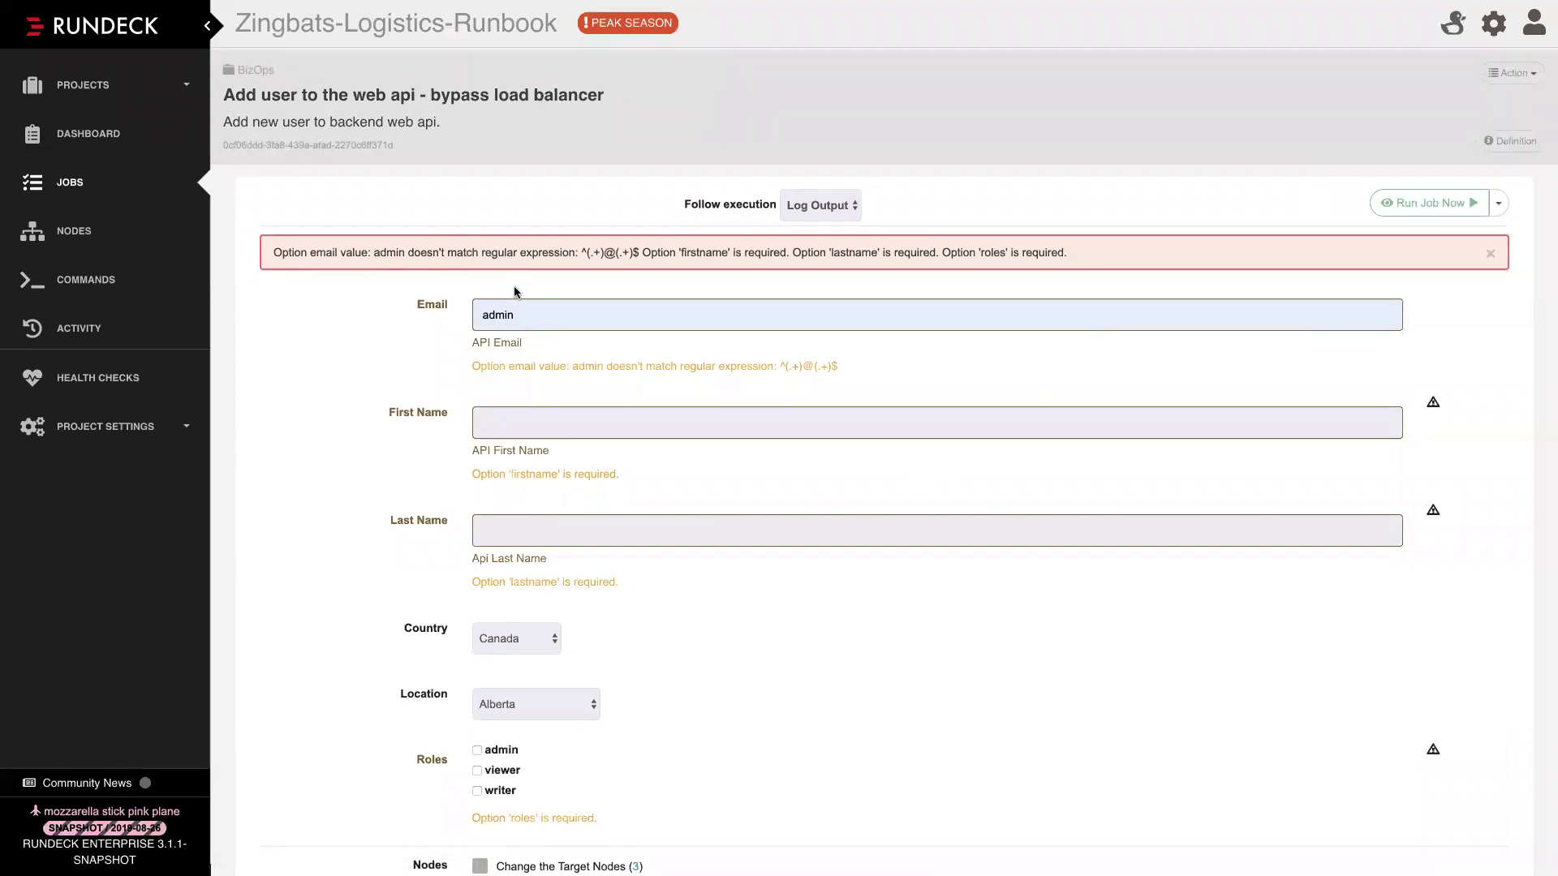
click(1511, 73)
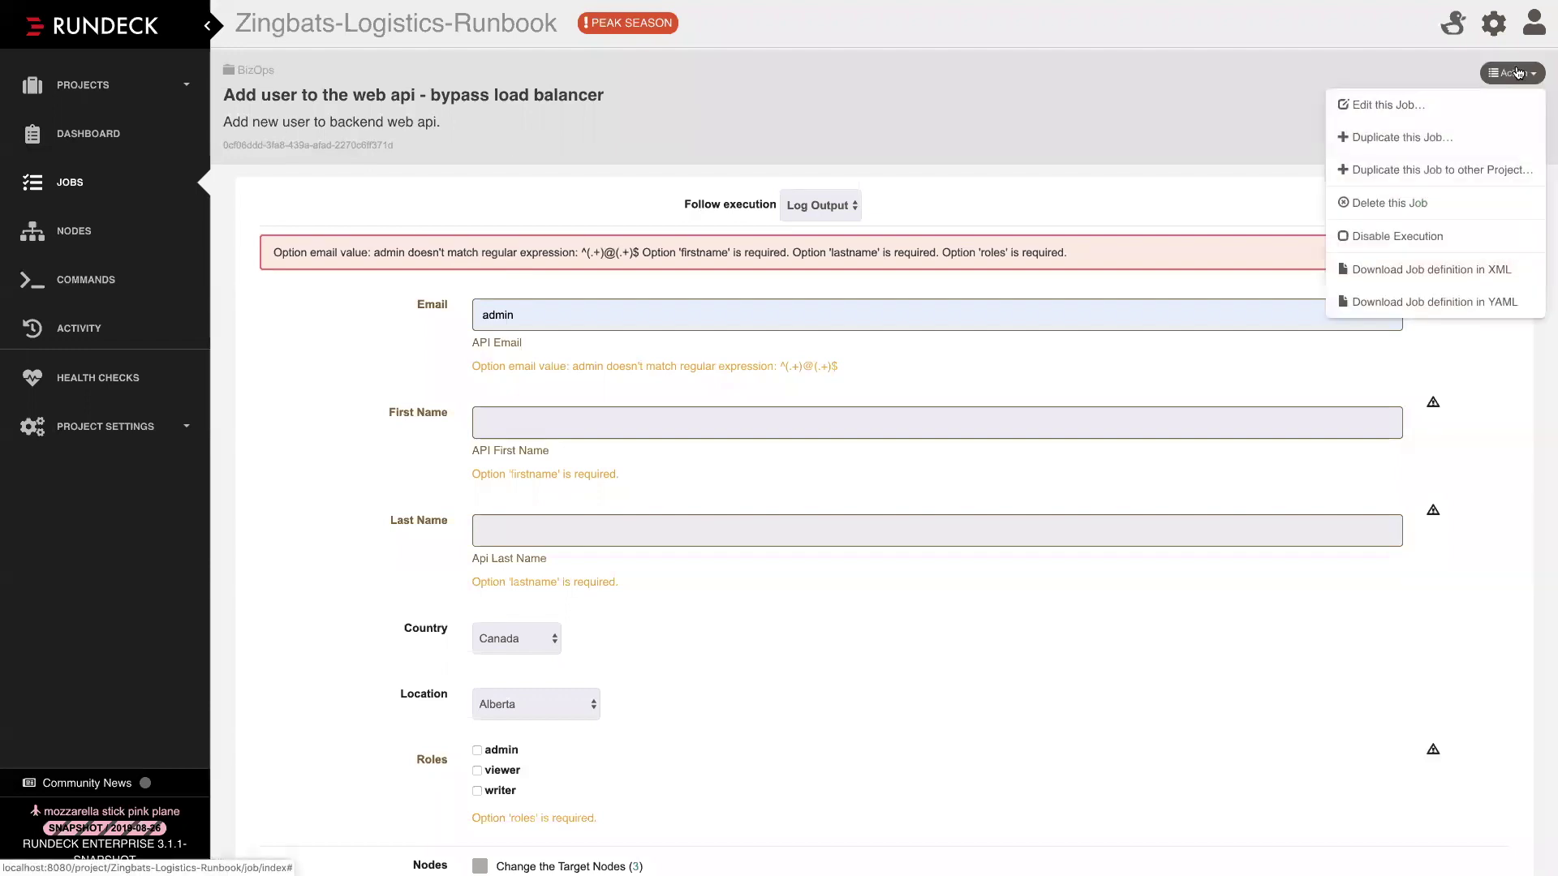
click(1412, 105)
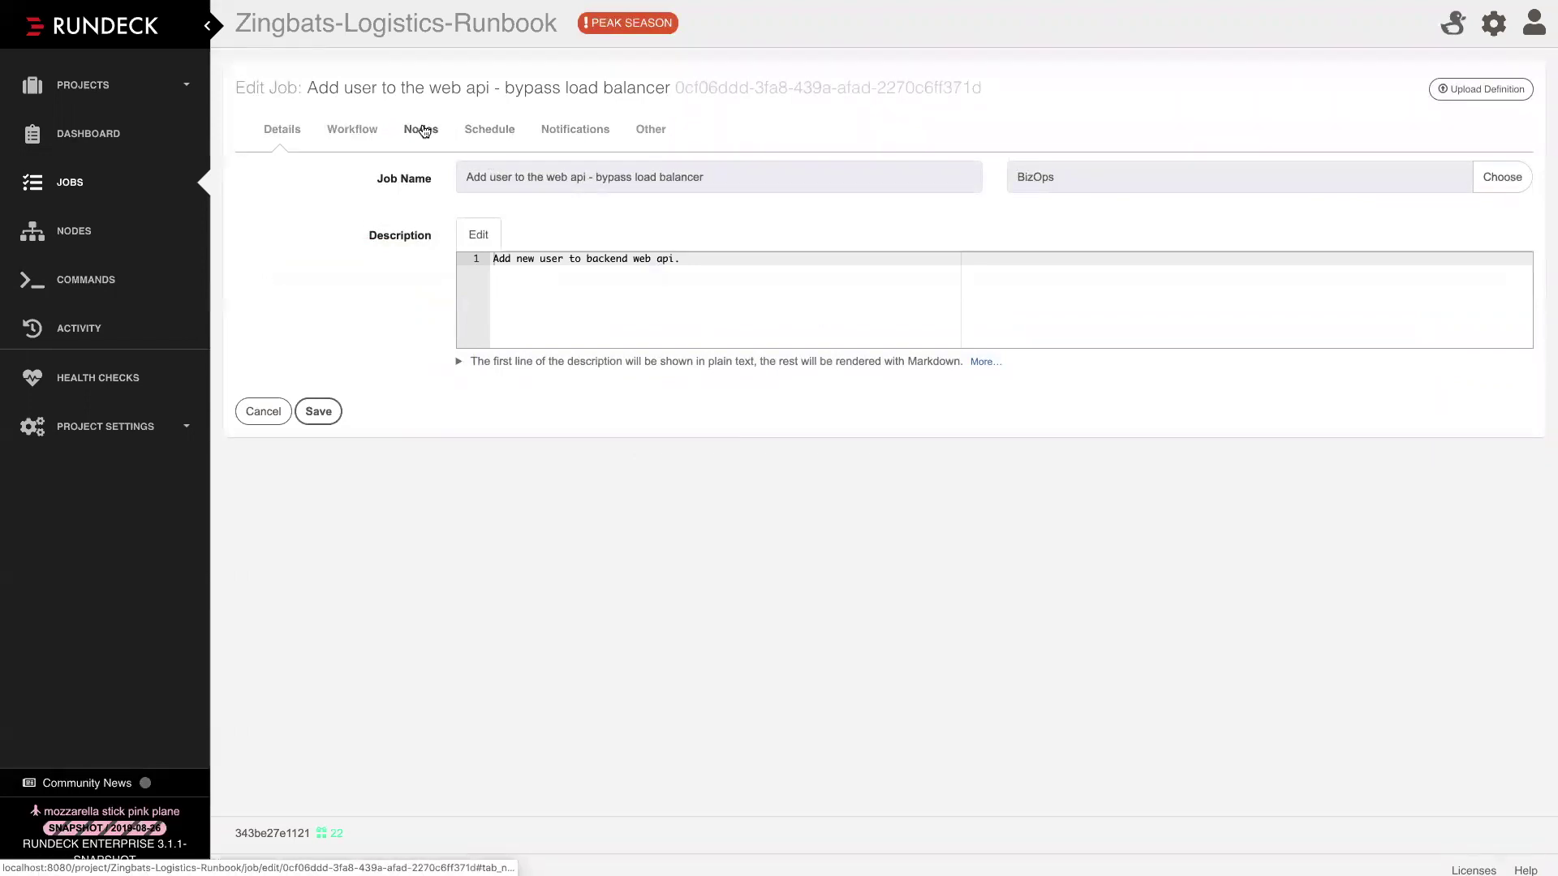
On the Nodes tab, highlight filter 'service: nginx' and exclude filter 'healthcheck:status: UNHEALTHY'
click(422, 130)
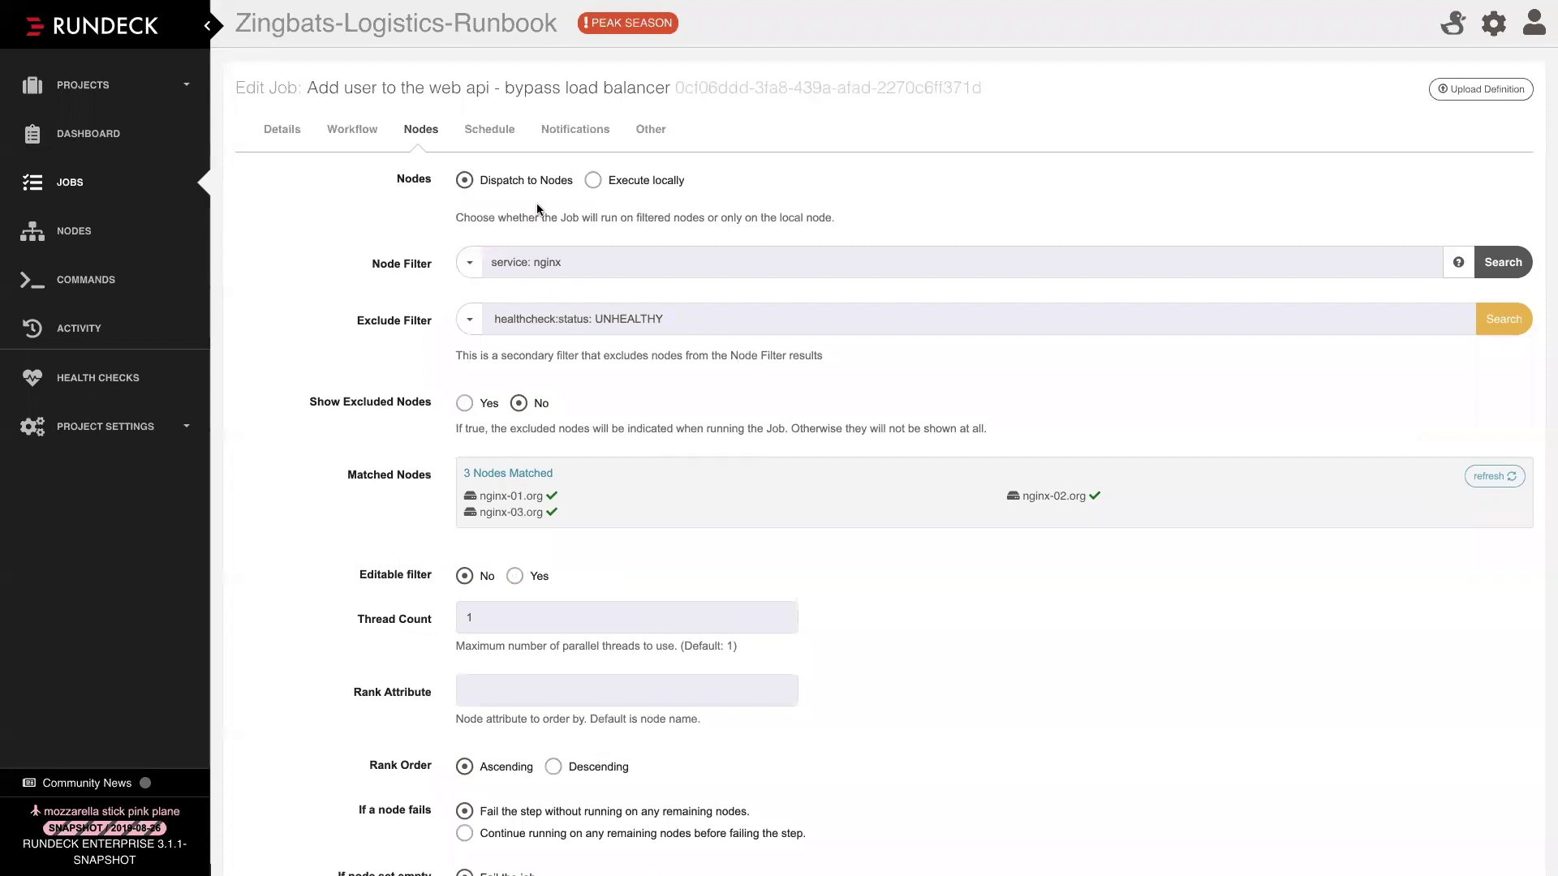
double_click(519, 265)
key(ctrl+a)
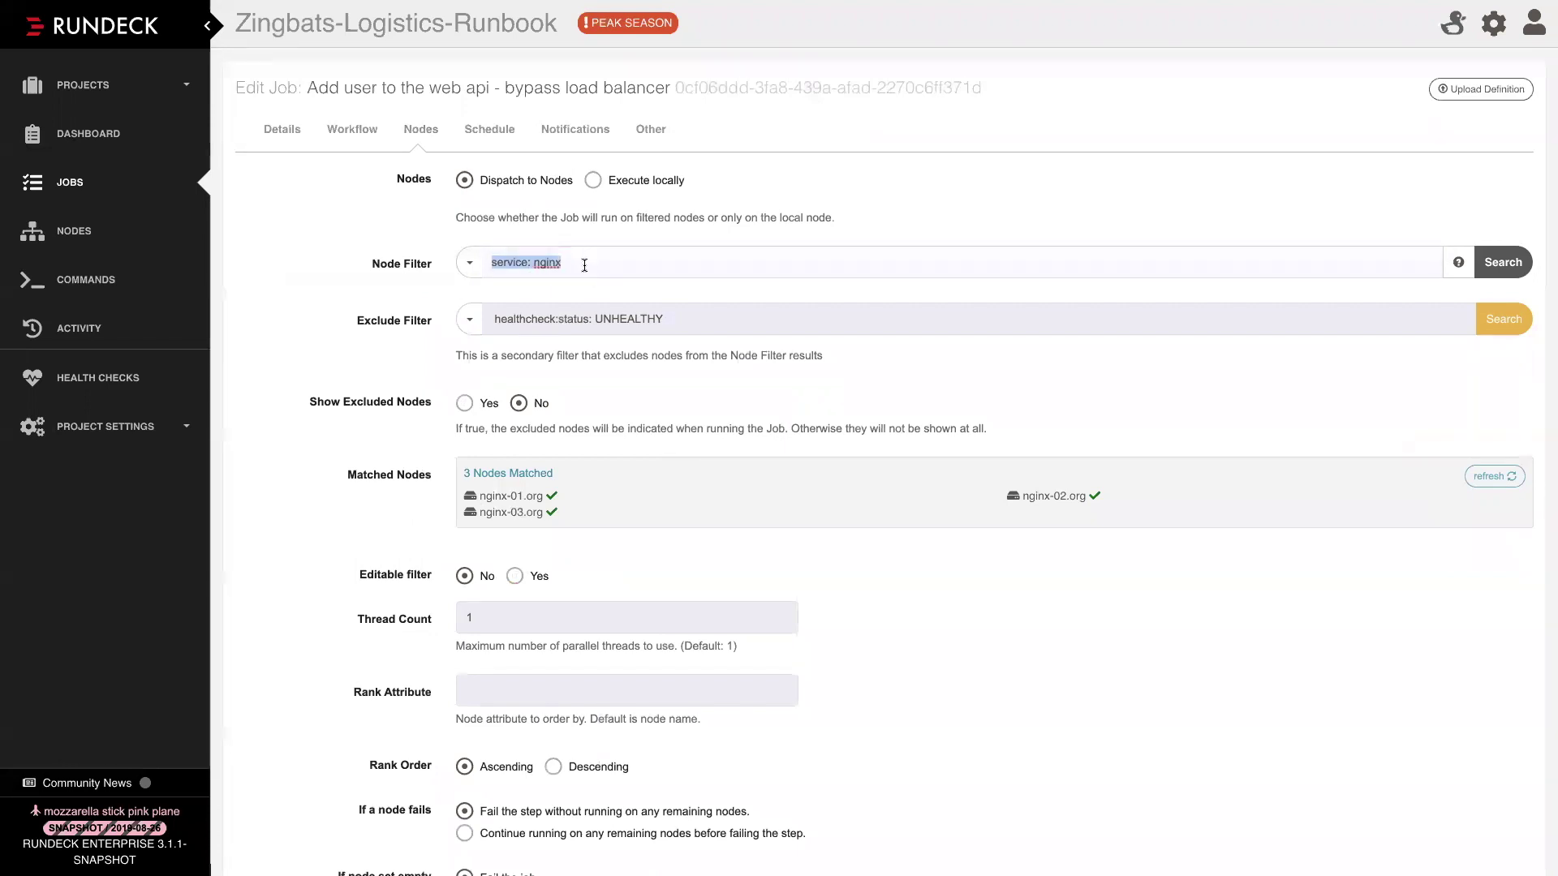
click(585, 265)
double_click(516, 318)
shift+click(632, 318)
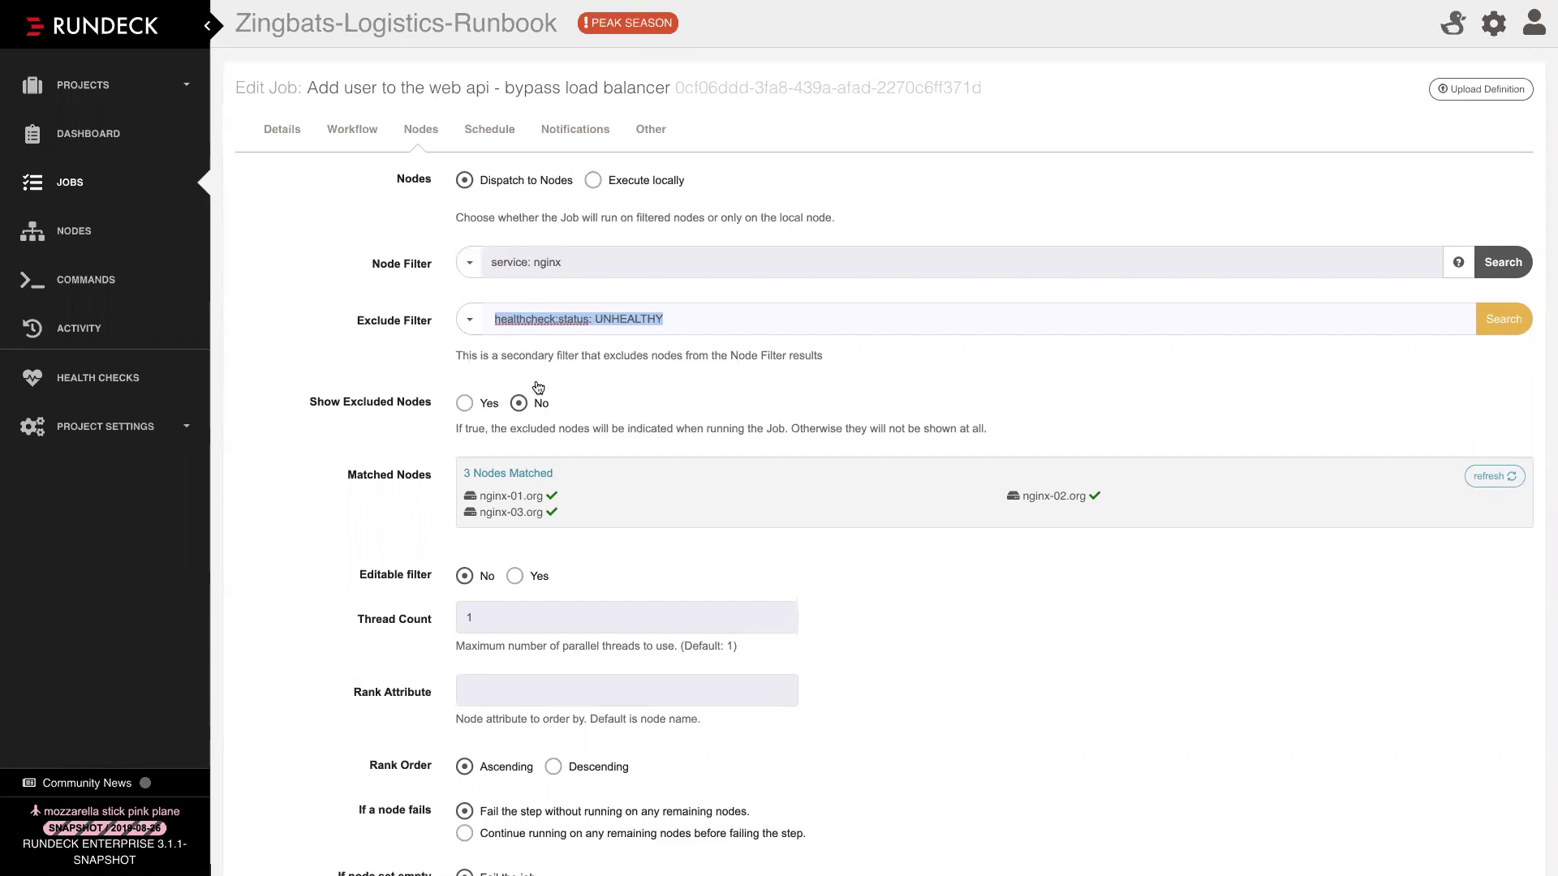
Scroll to Orchestrator and expand its Random Subset dropdown to list the orchestrator types
scroll(497, 489, down, 1)
scroll(497, 489, down, 3)
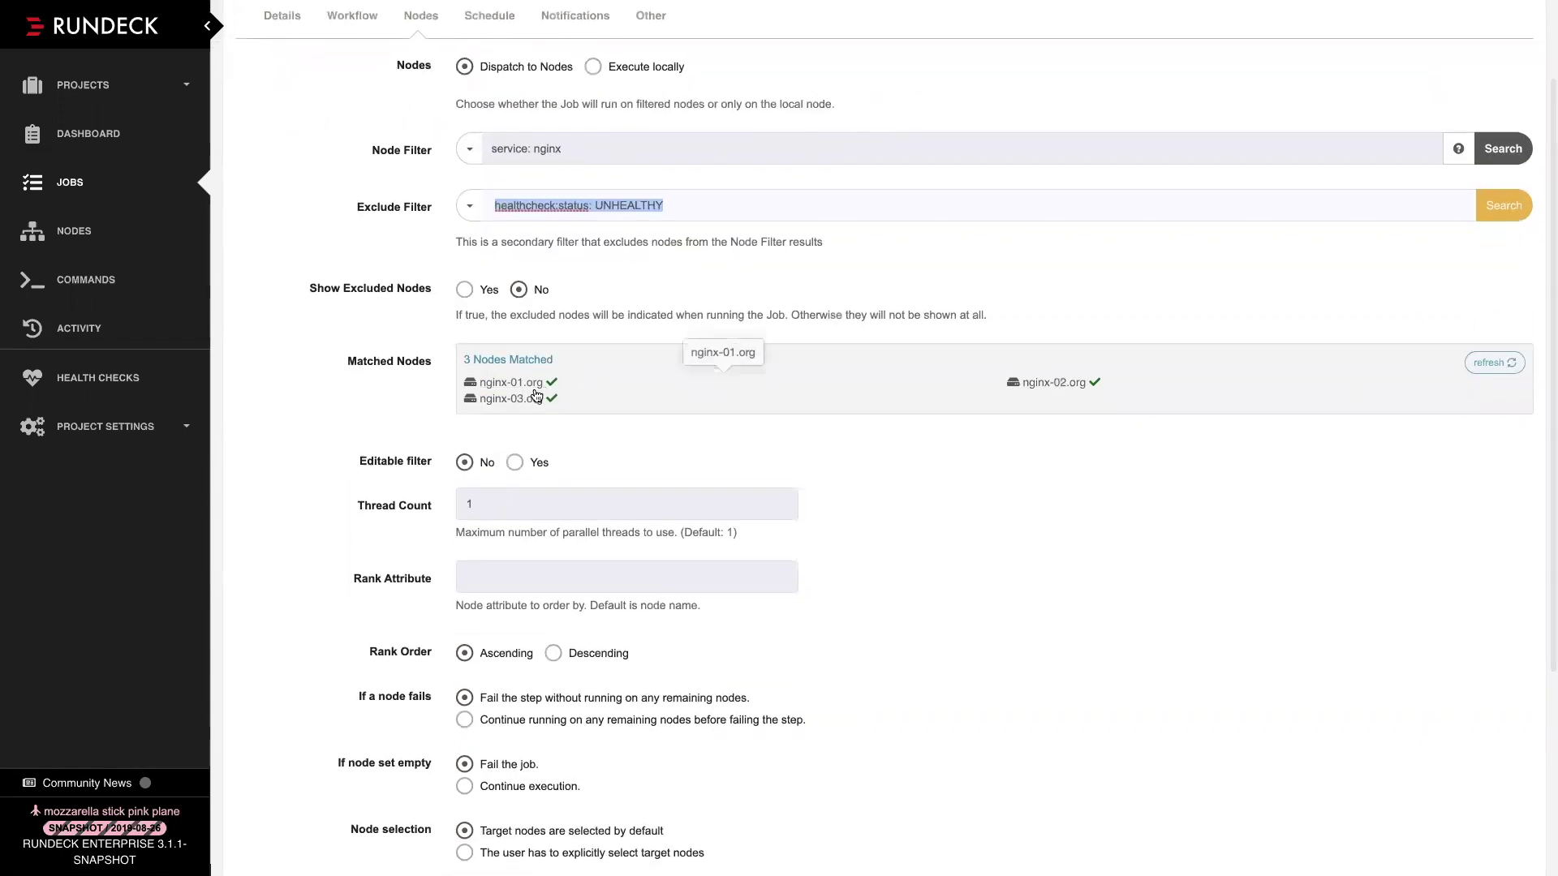
scroll(946, 527, down, 5)
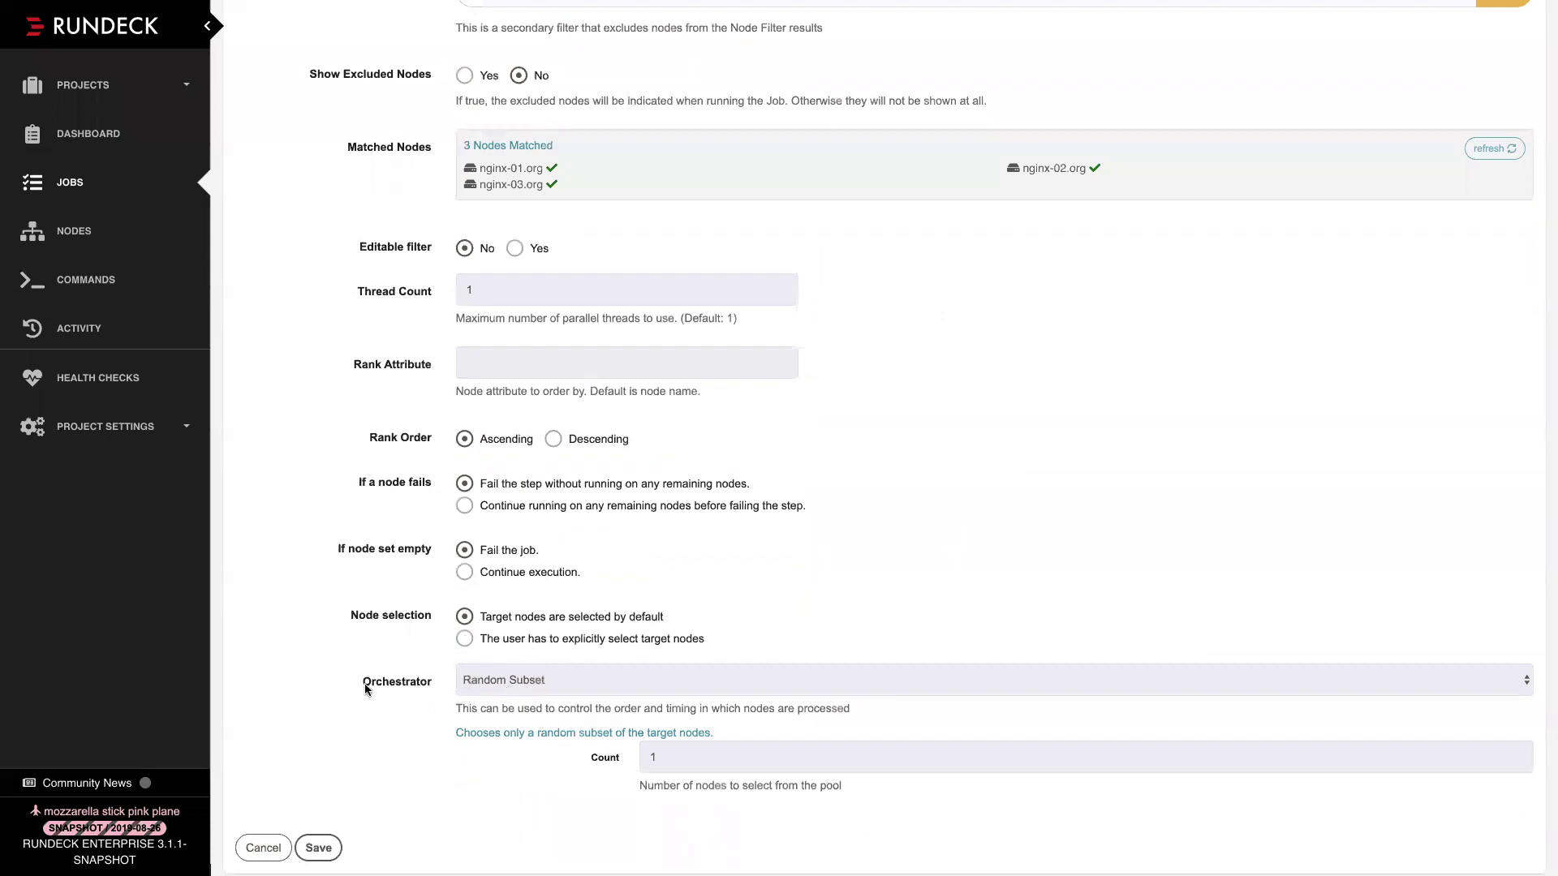
double_click(397, 678)
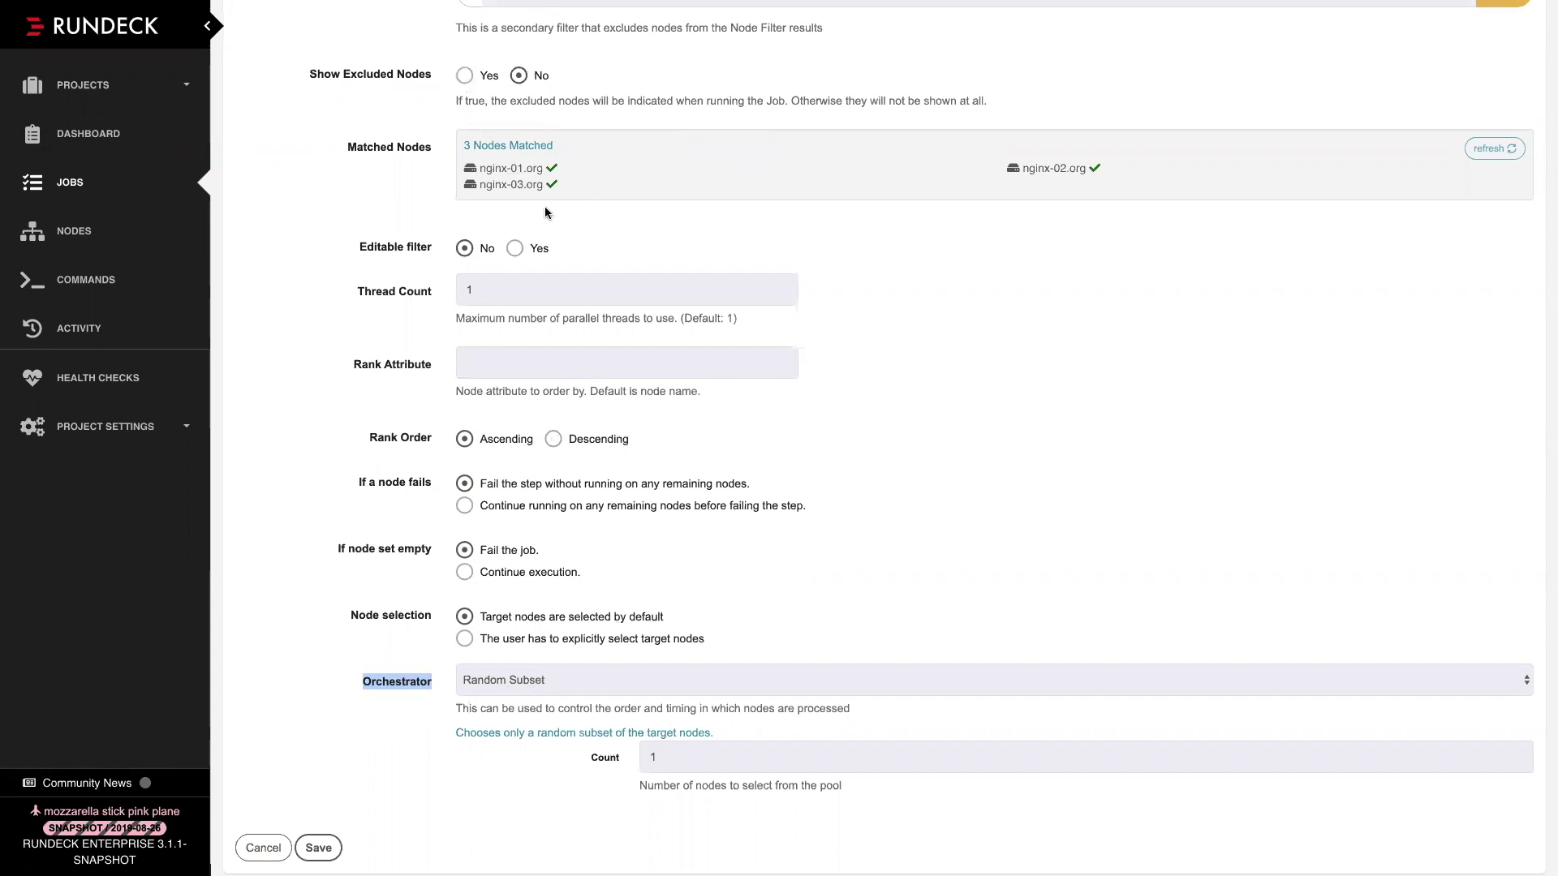
click(521, 689)
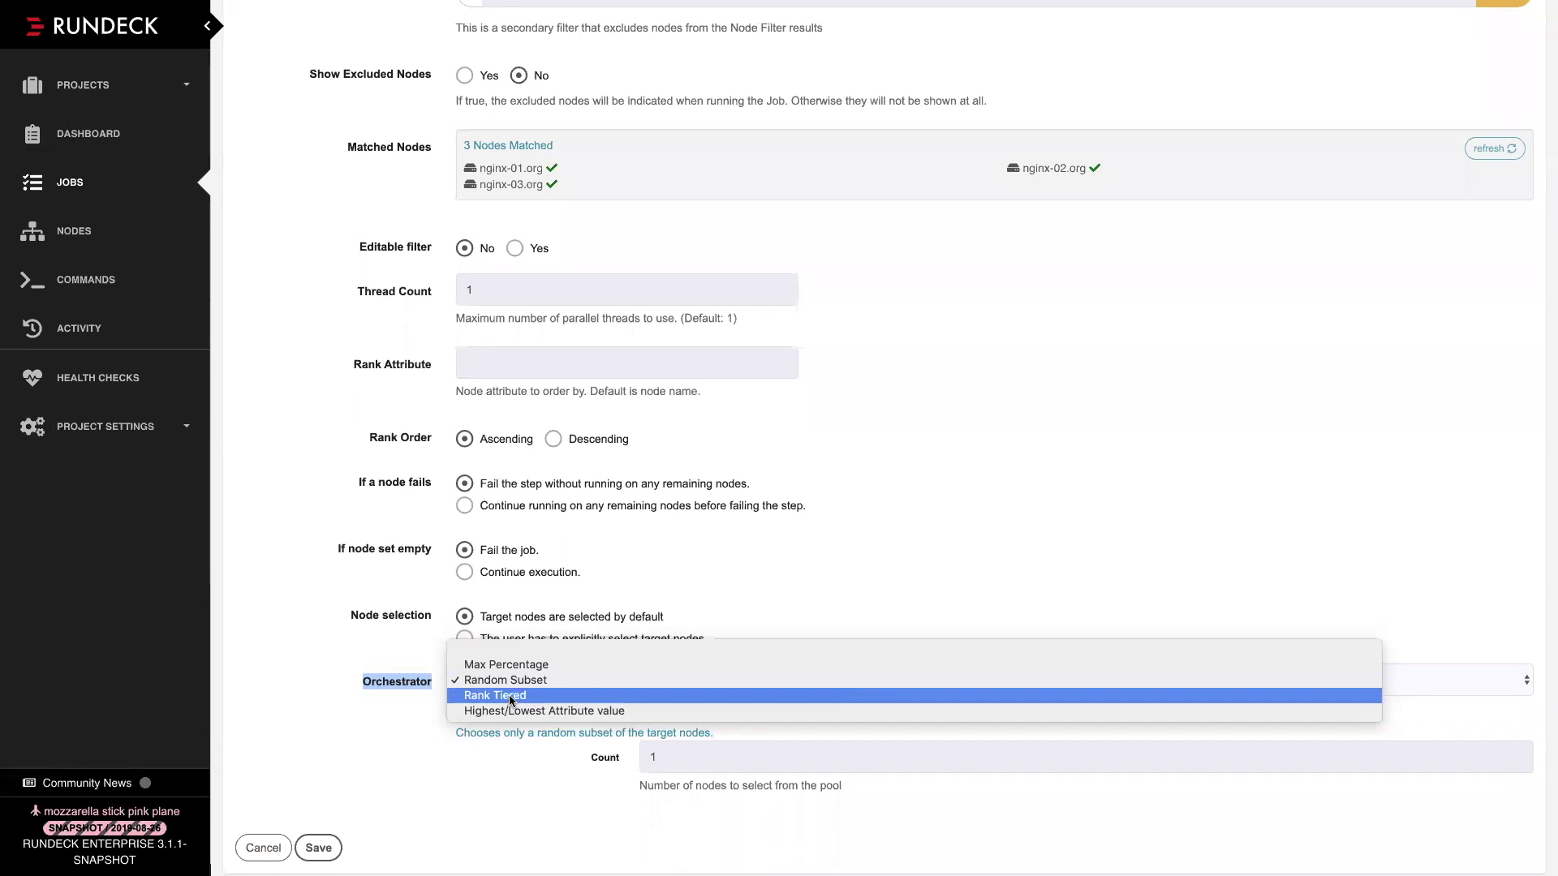
Choose Rank Tiered as the job's orchestrator, then reopen the orchestrator choices
click(511, 697)
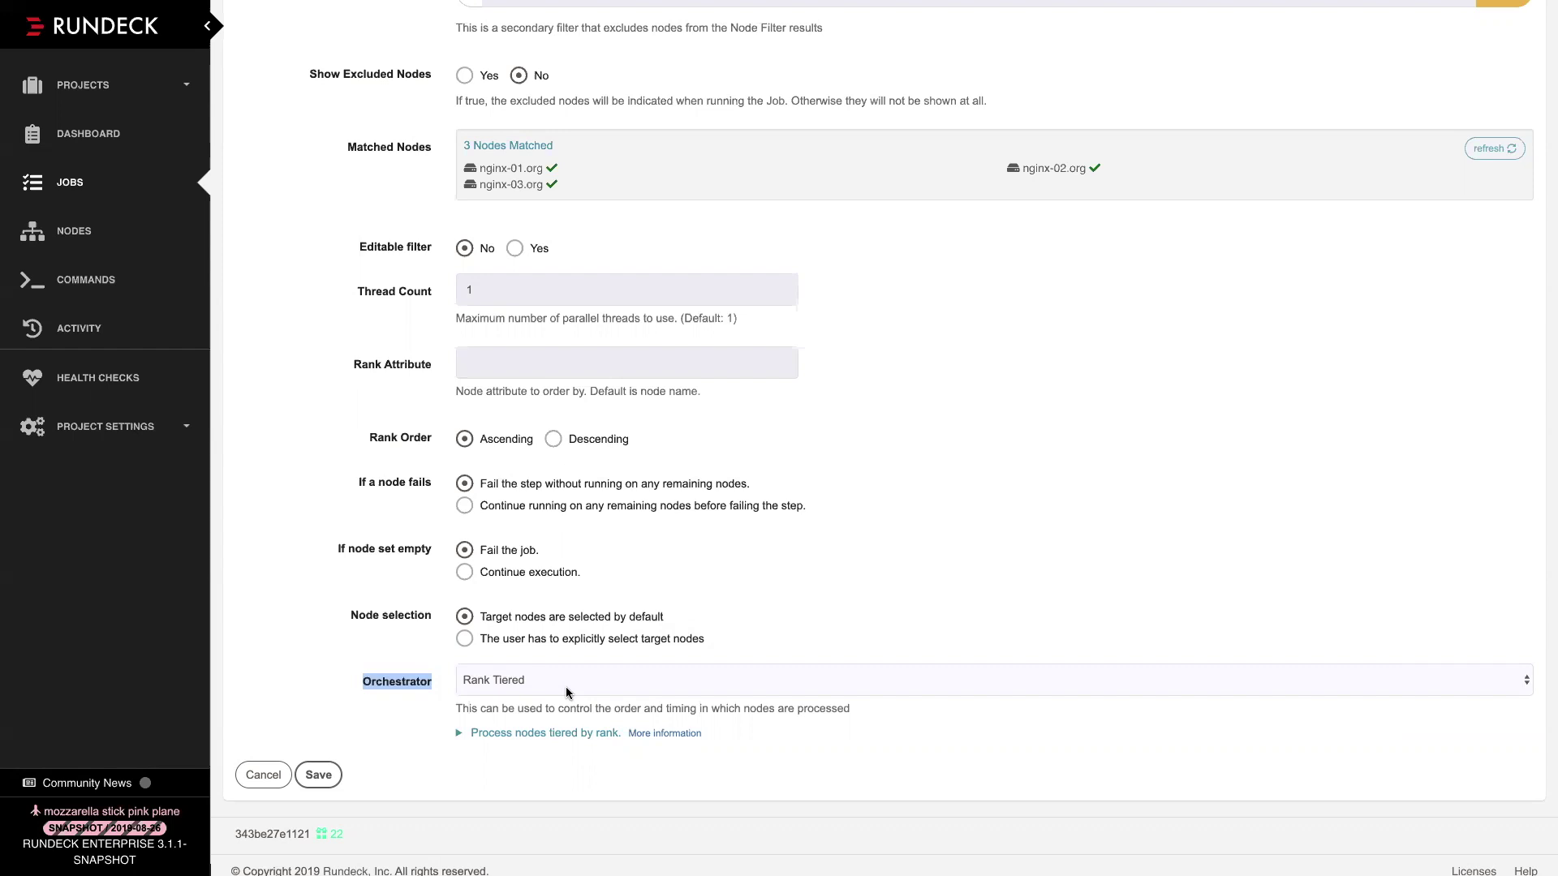
click(566, 692)
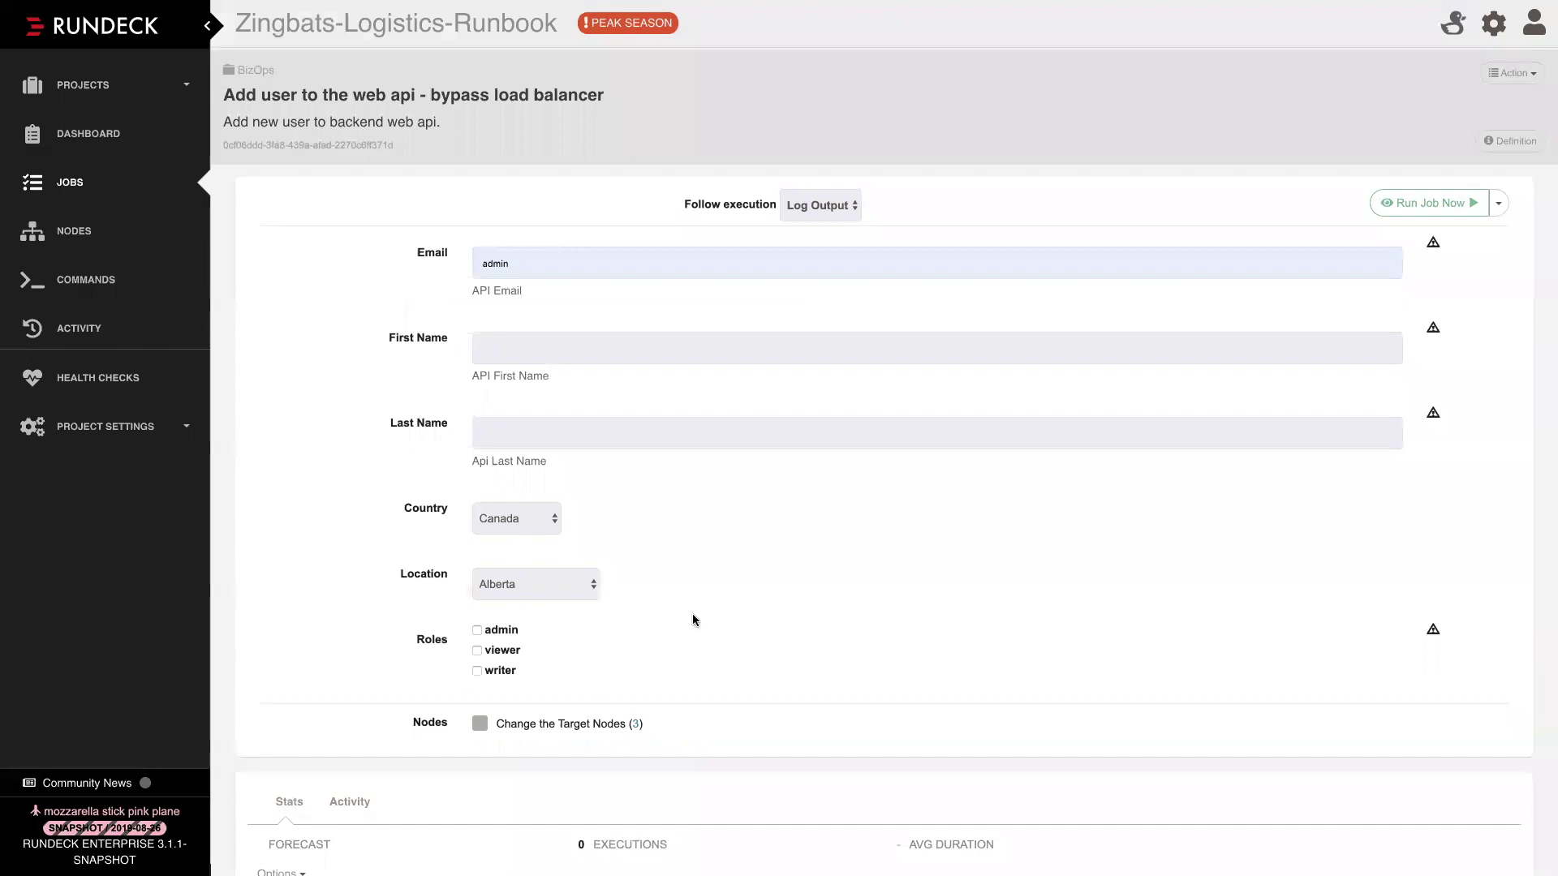
Go back to the Jobs list and open the Partner catalog rebuild job
click(63, 185)
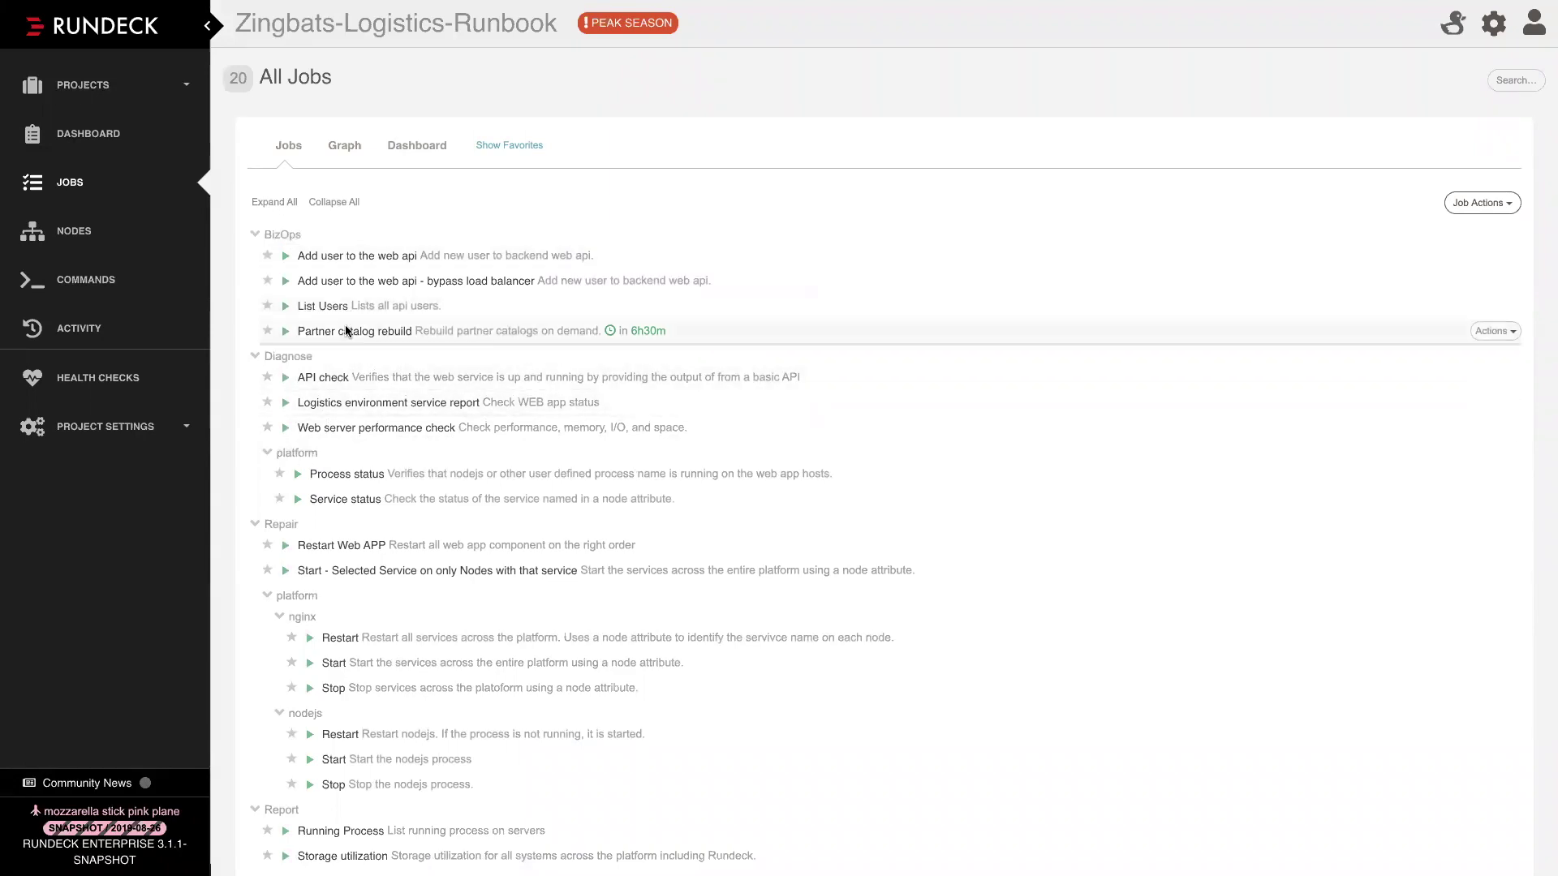
scroll(339, 342, down, 3)
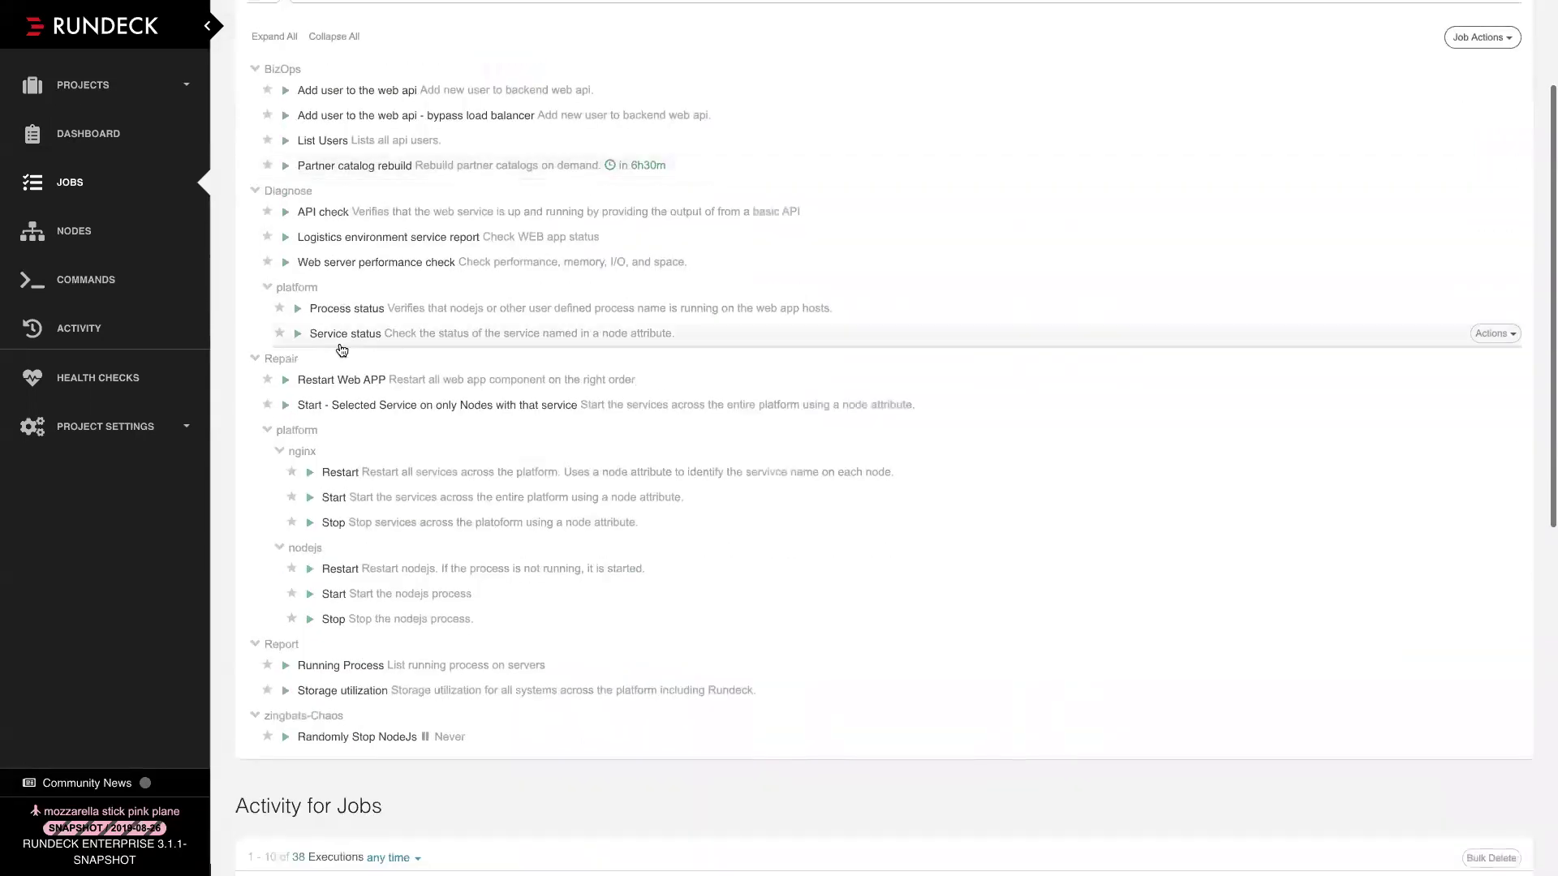
scroll(327, 452, up, 3)
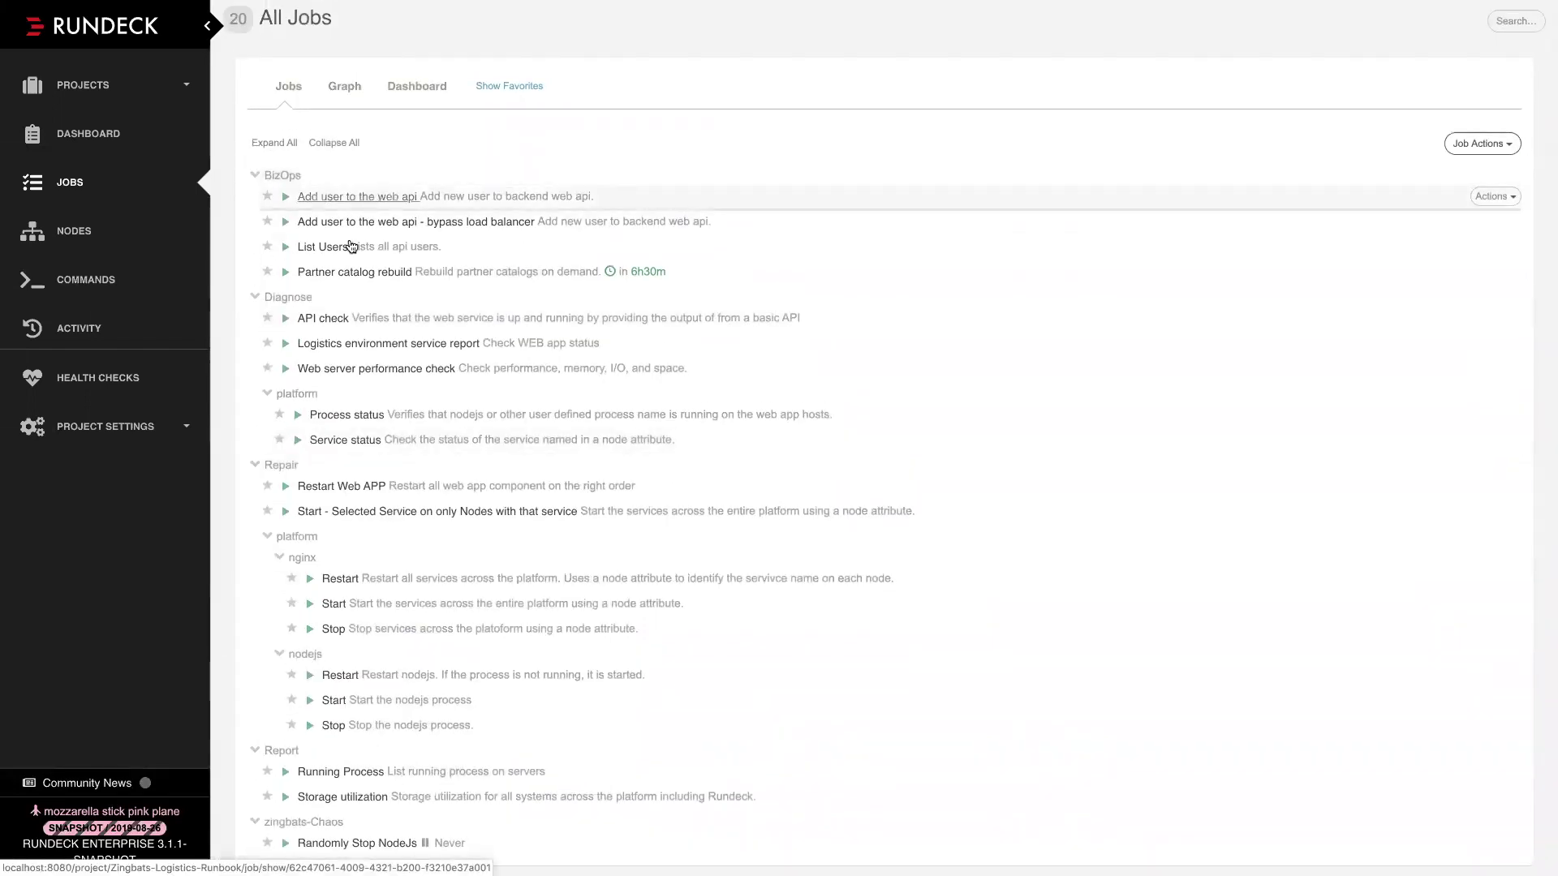
click(350, 272)
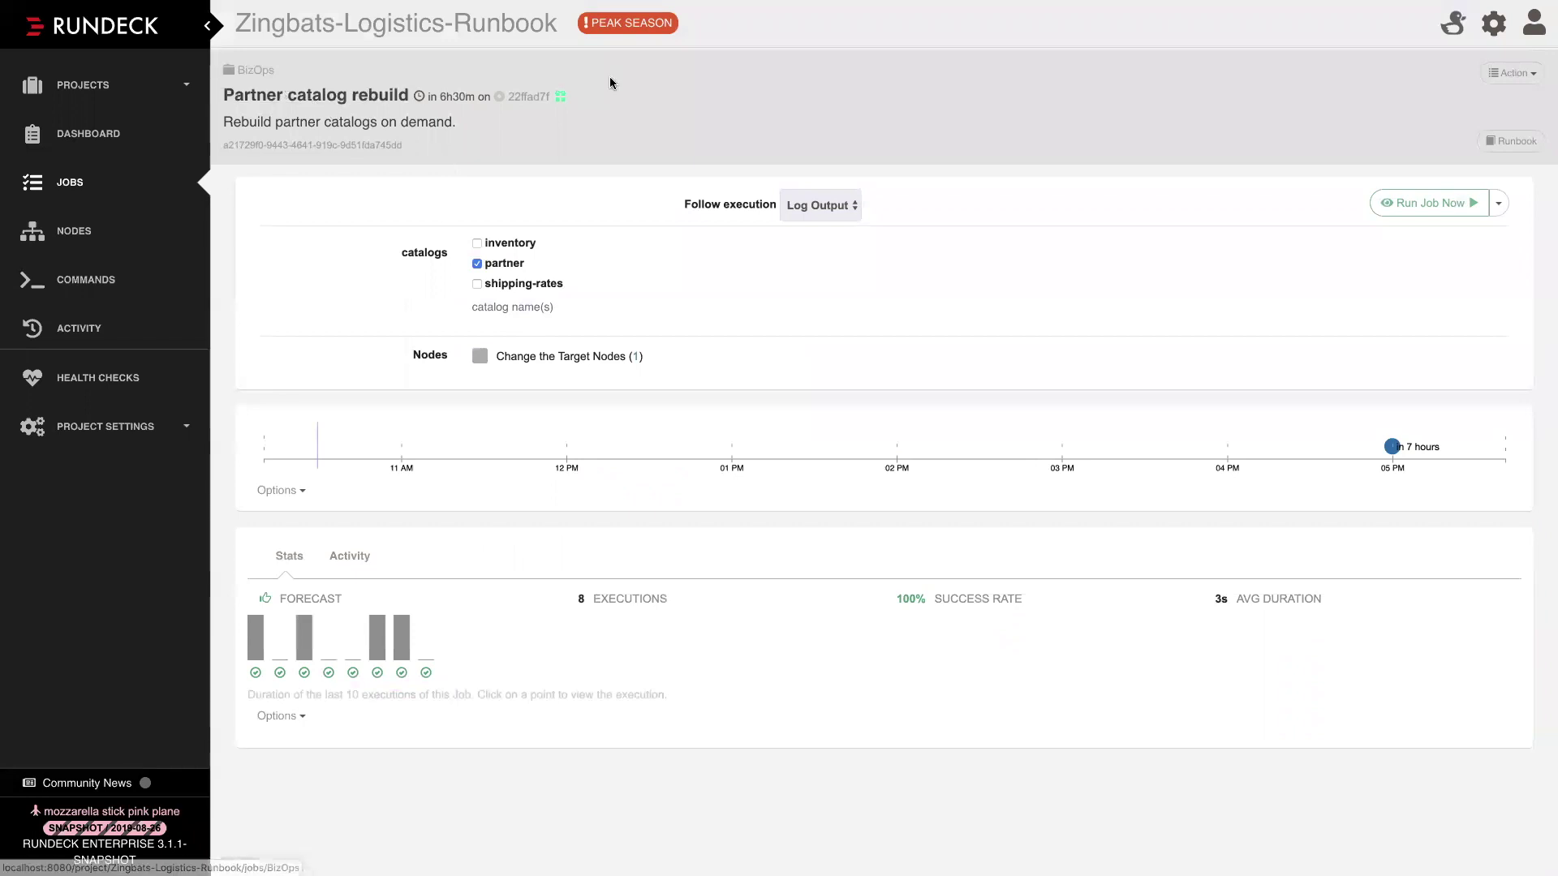
Edit the Partner catalog rebuild job and show its Workflow tab
click(1510, 75)
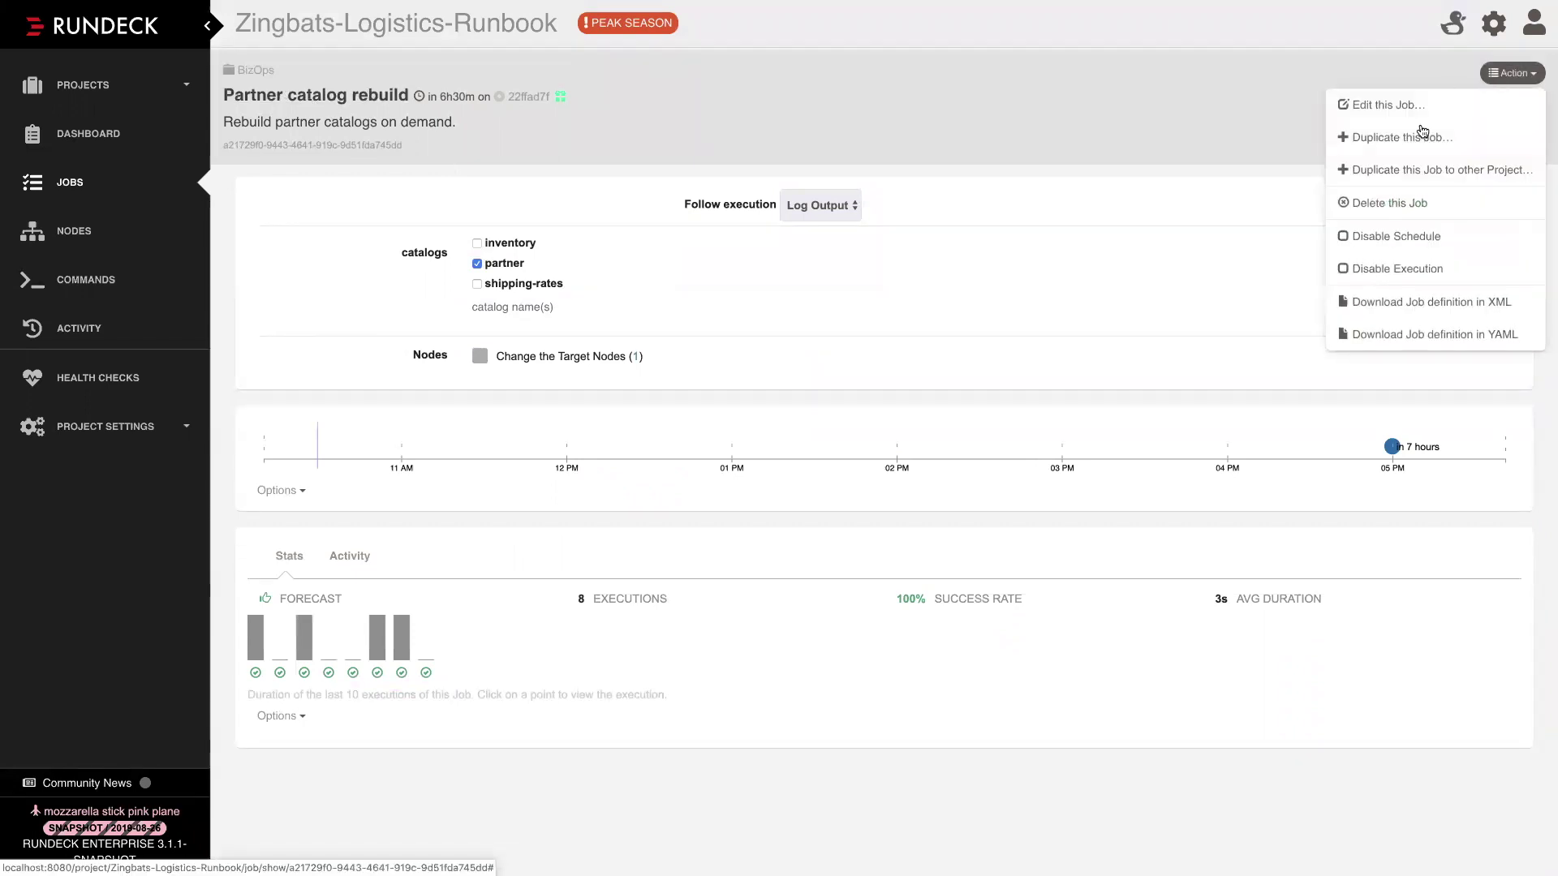
click(1408, 106)
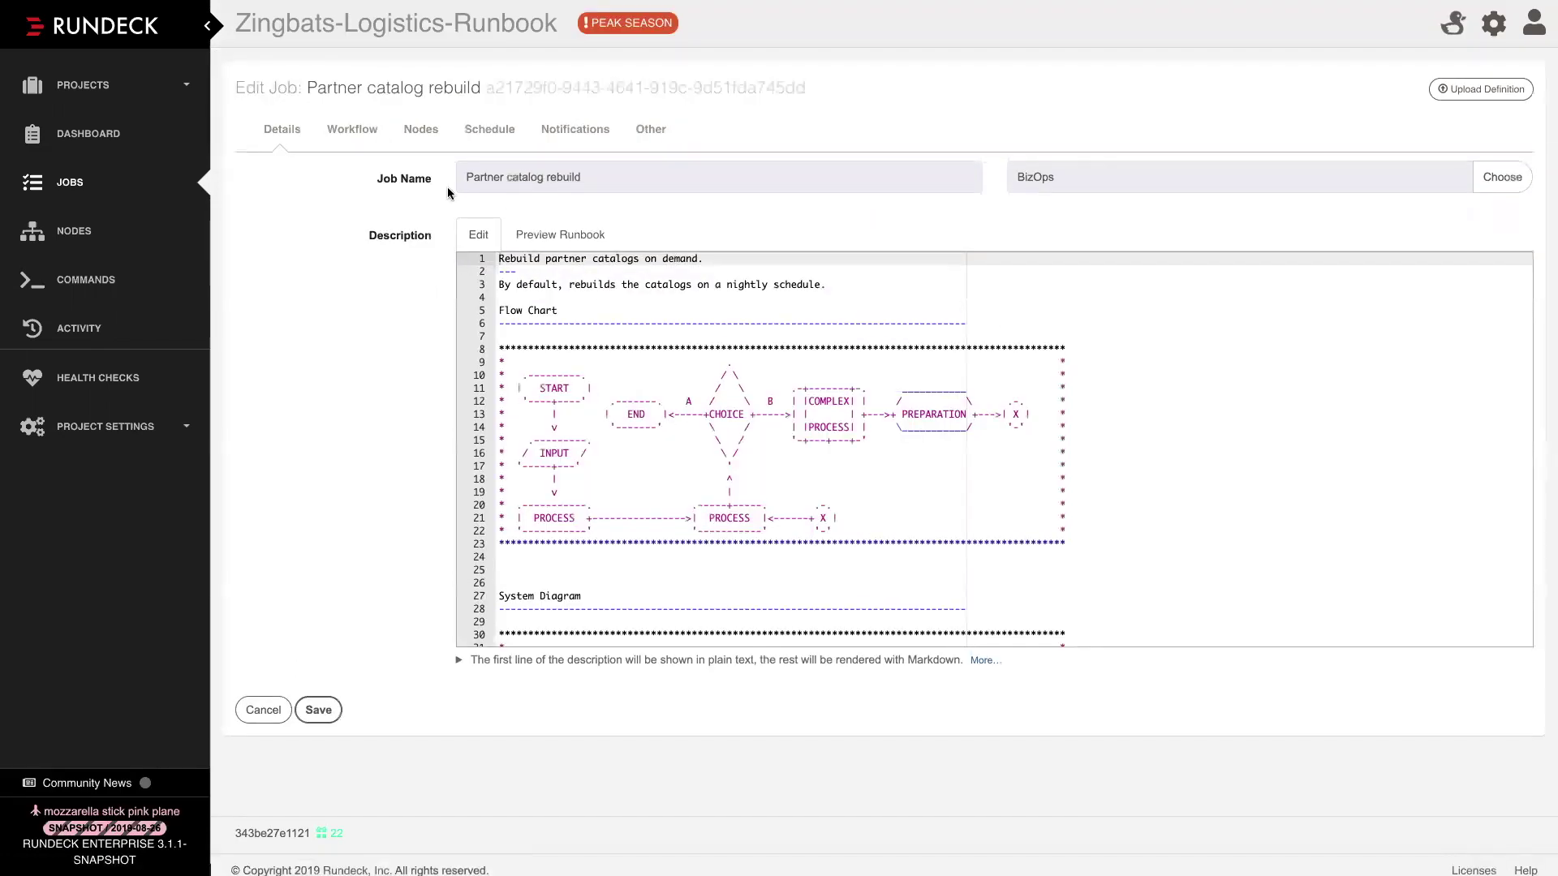
click(352, 129)
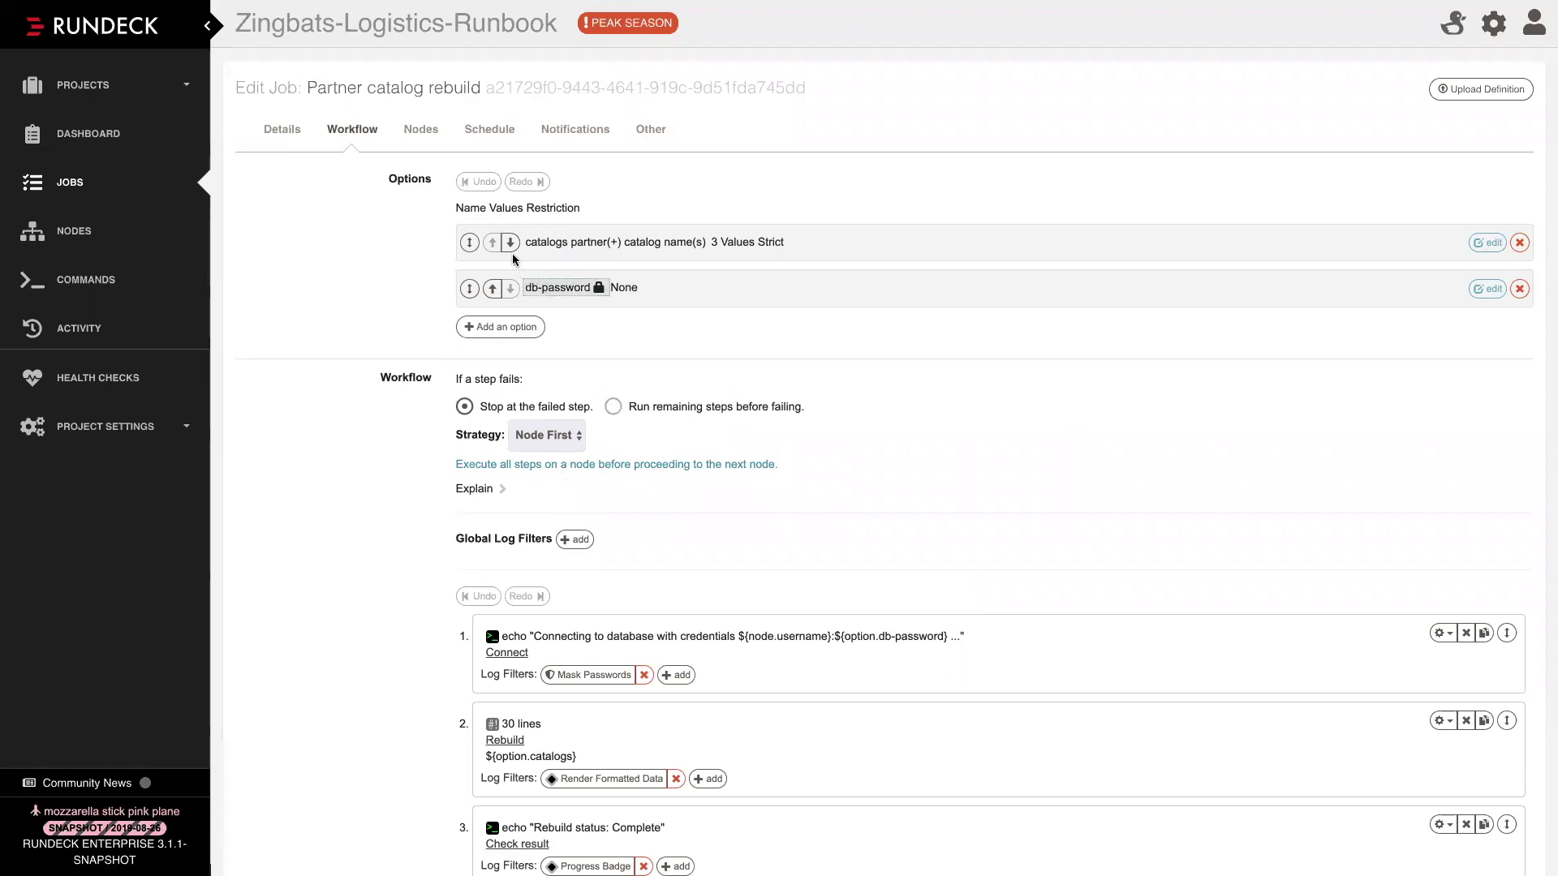
Open the catalogs option's settings and highlight its default value partner
click(578, 243)
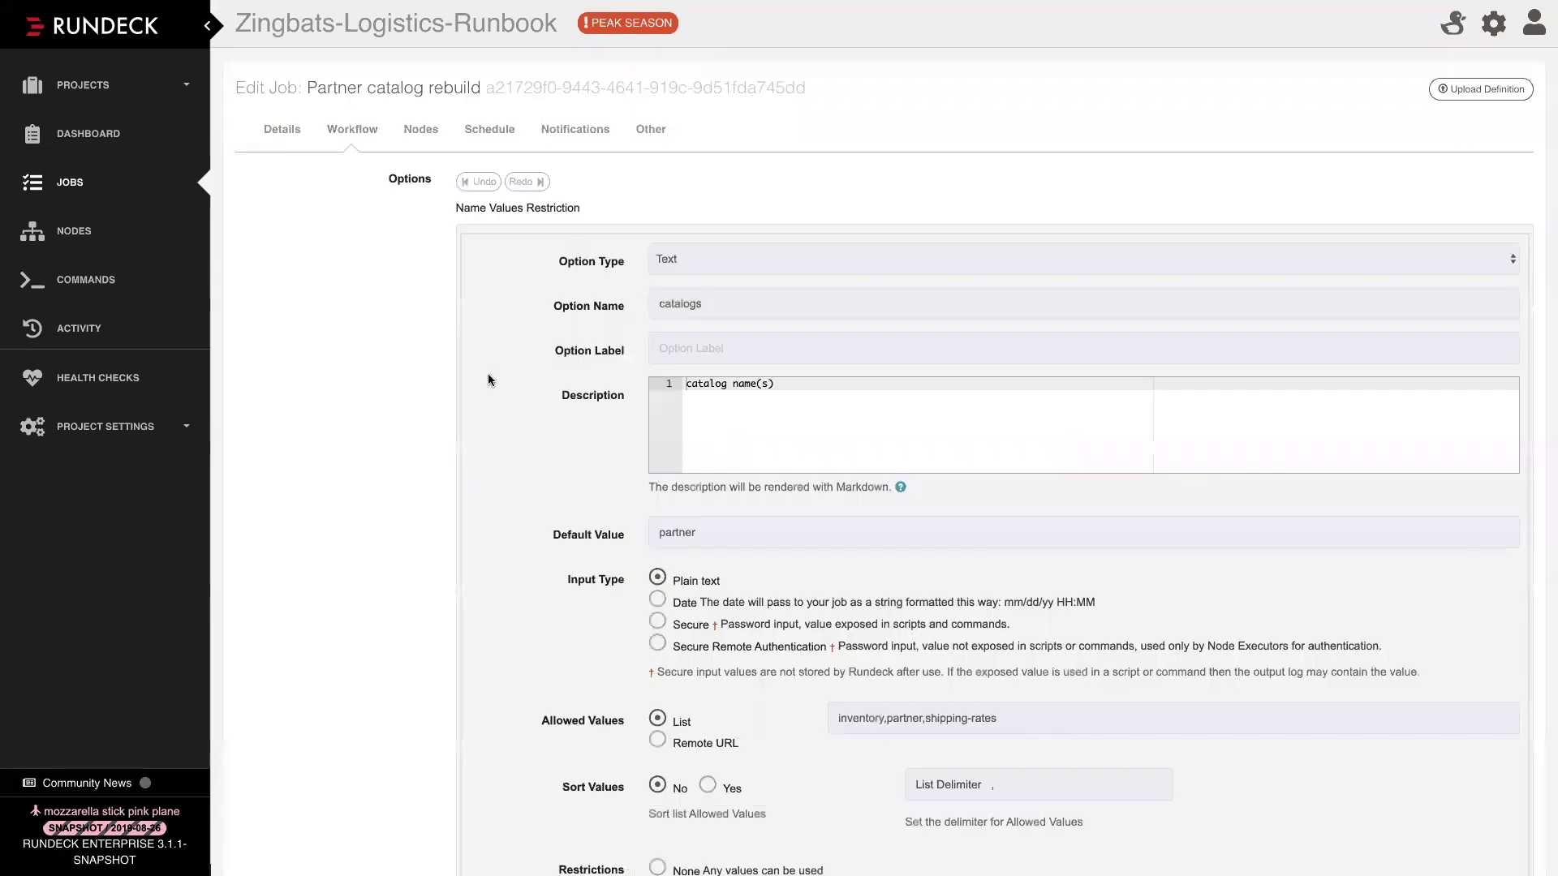
scroll(498, 430, down, 2)
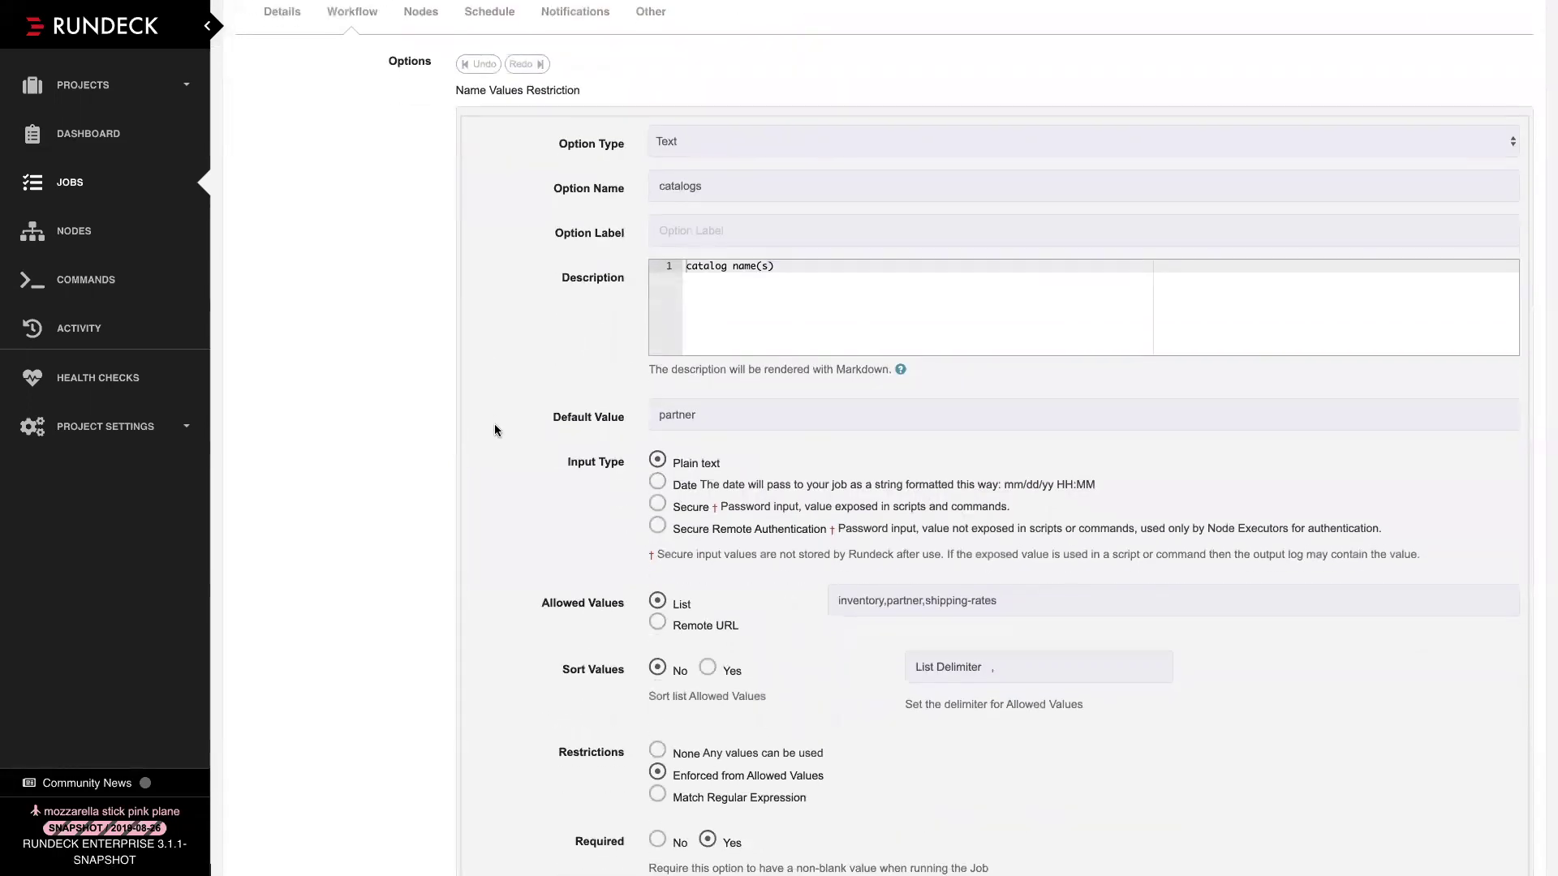
double_click(689, 415)
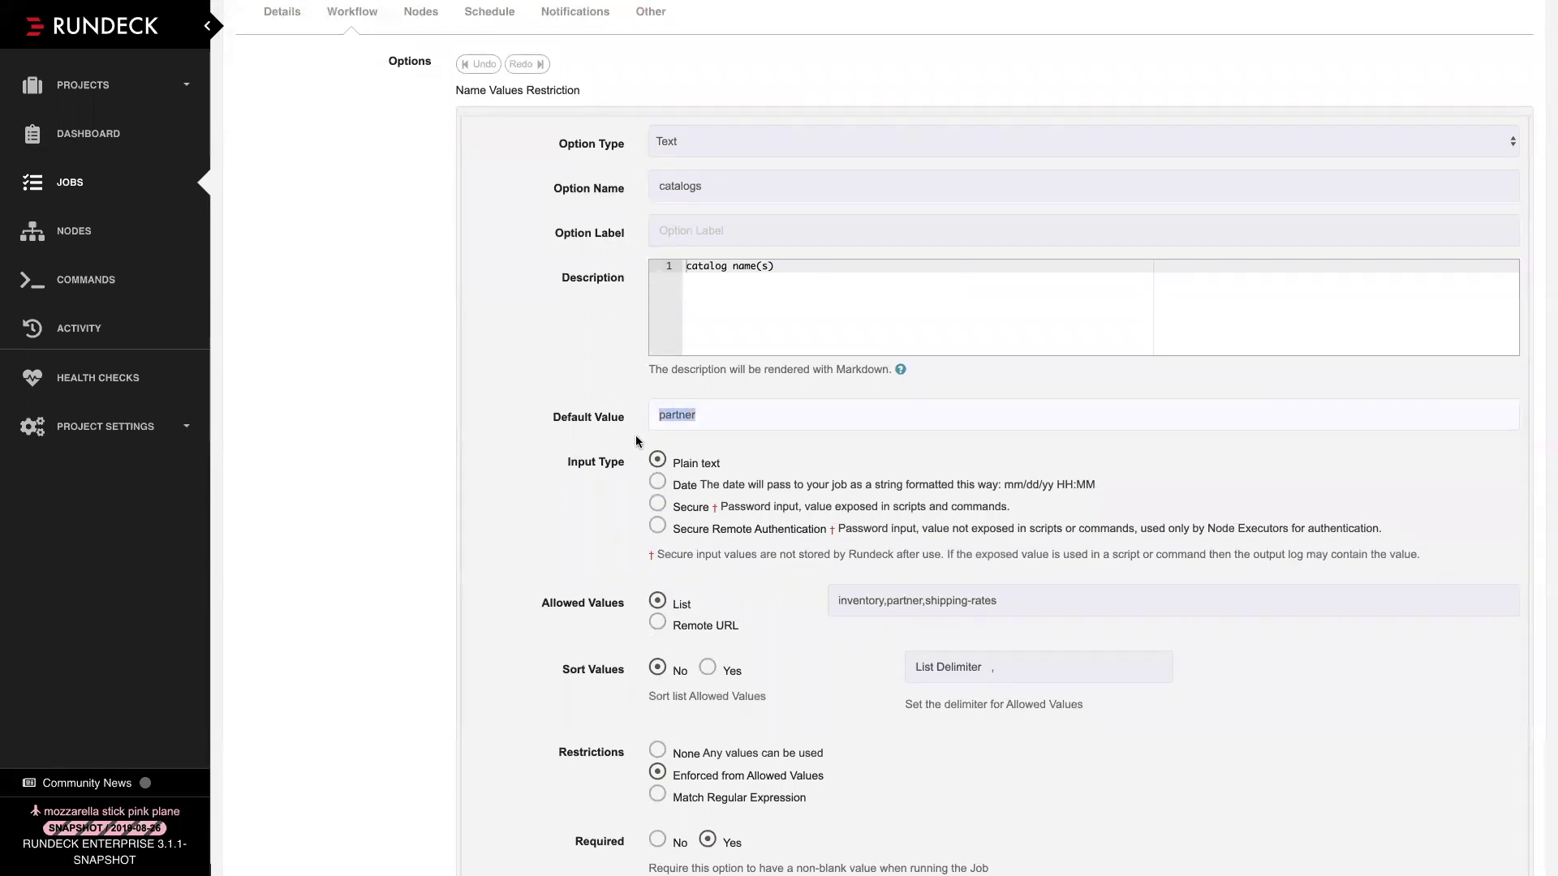
click(705, 416)
mouse_move(131, 8)
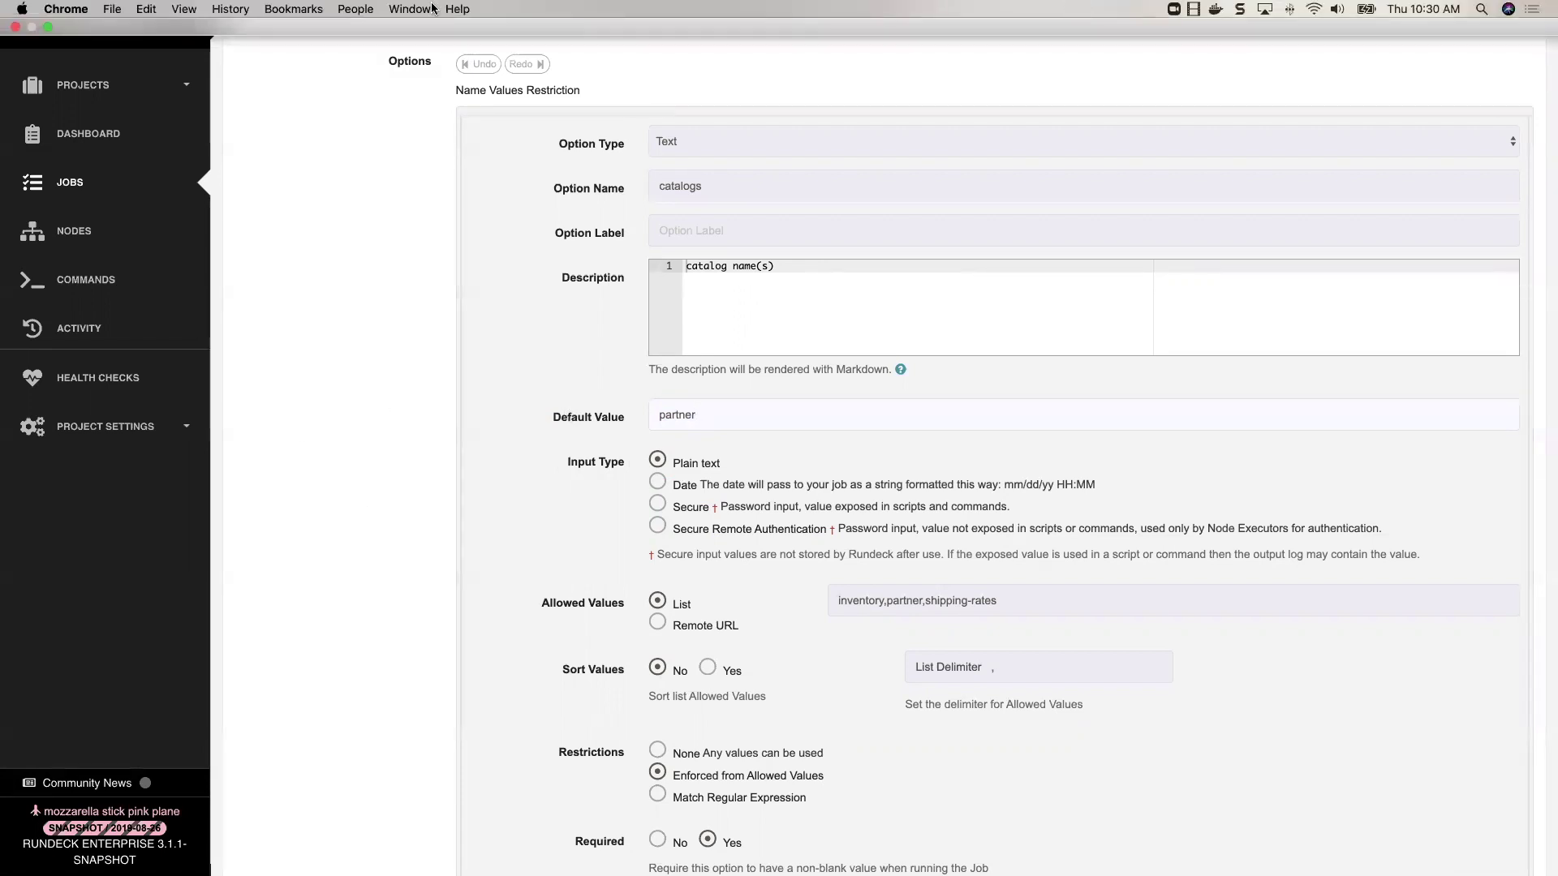